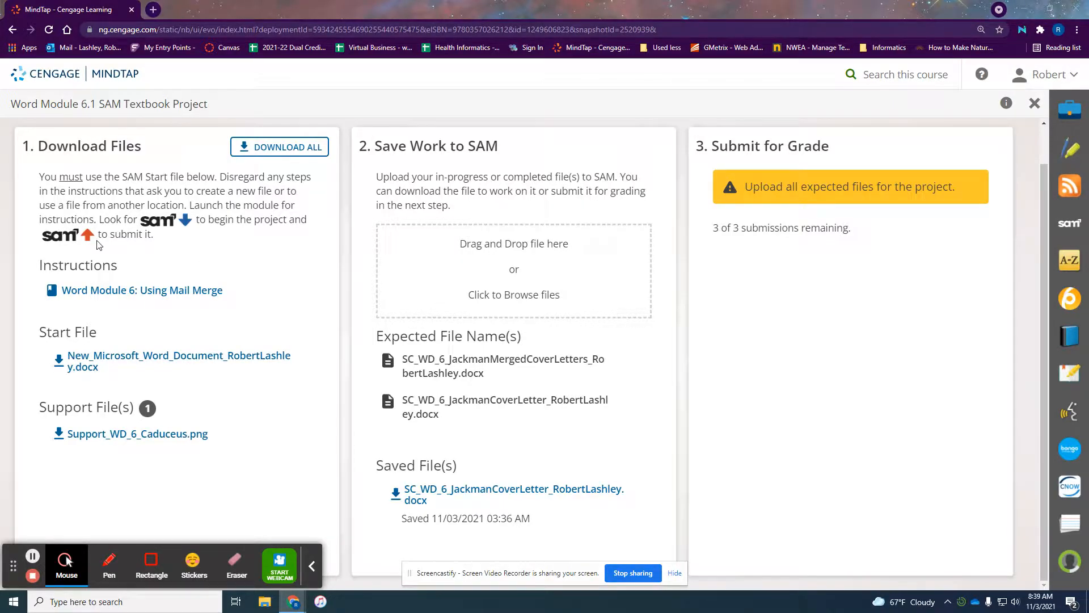
Review textbook section WD 6-4n on toggling field codes and return to section WD 6-4o on opening a main document.
click(1025, 8)
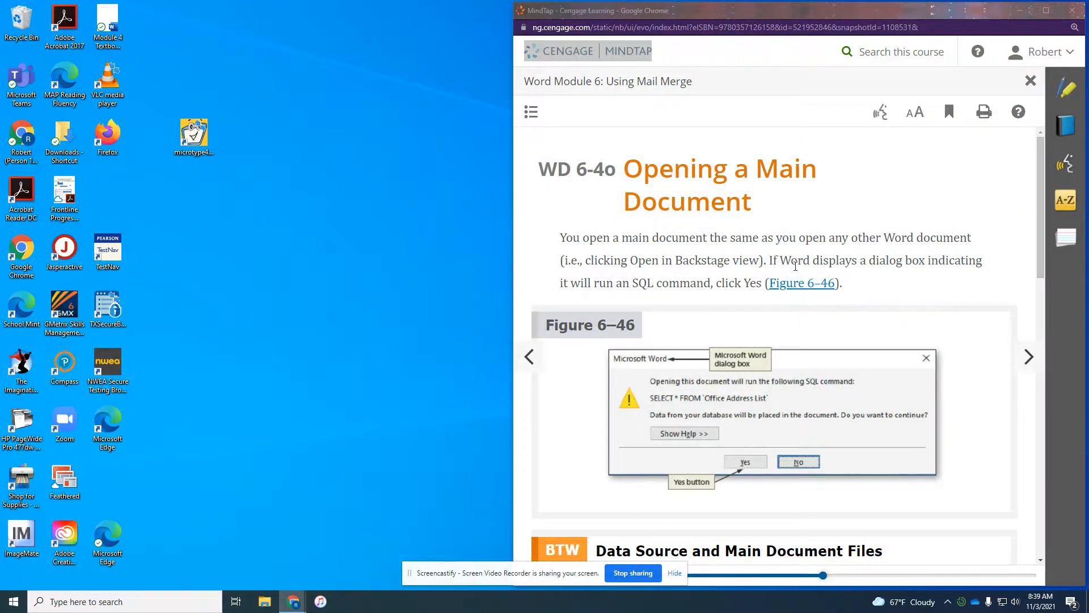
click(530, 356)
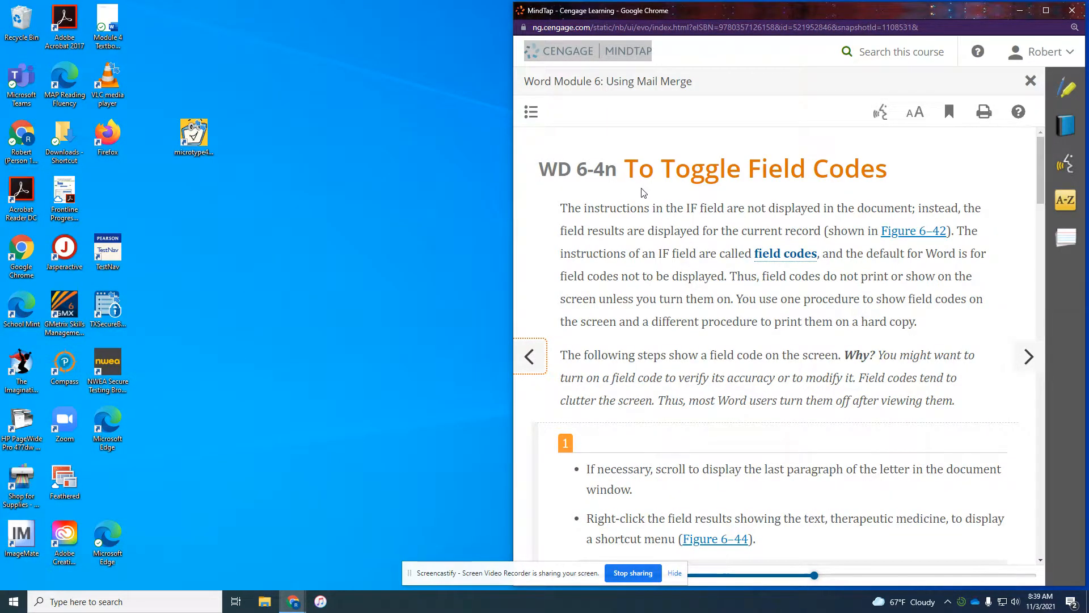
scroll(715, 204, down, 5)
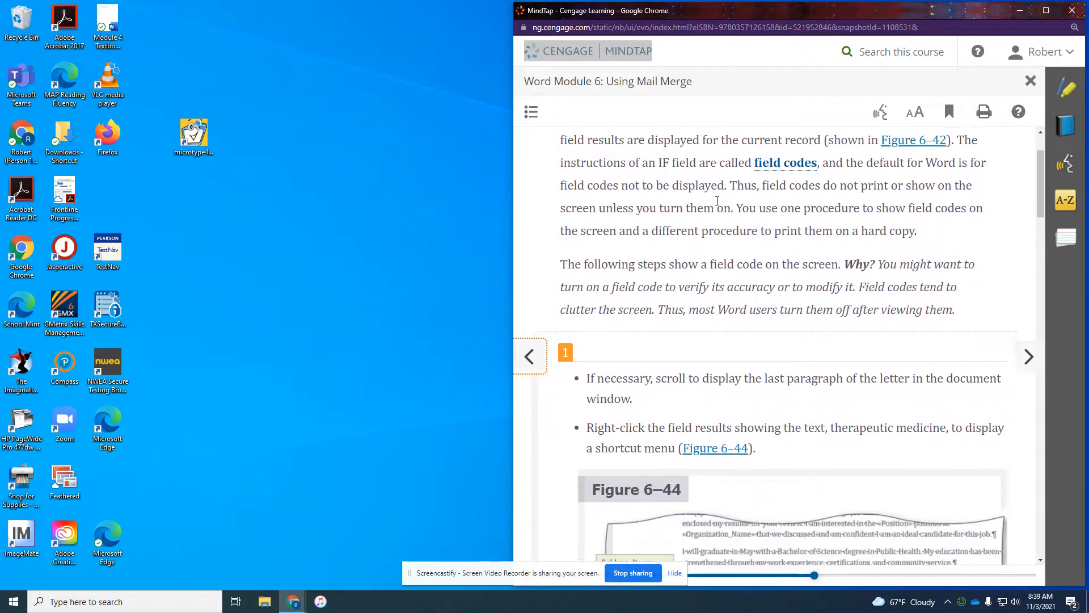
scroll(720, 205, down, 12)
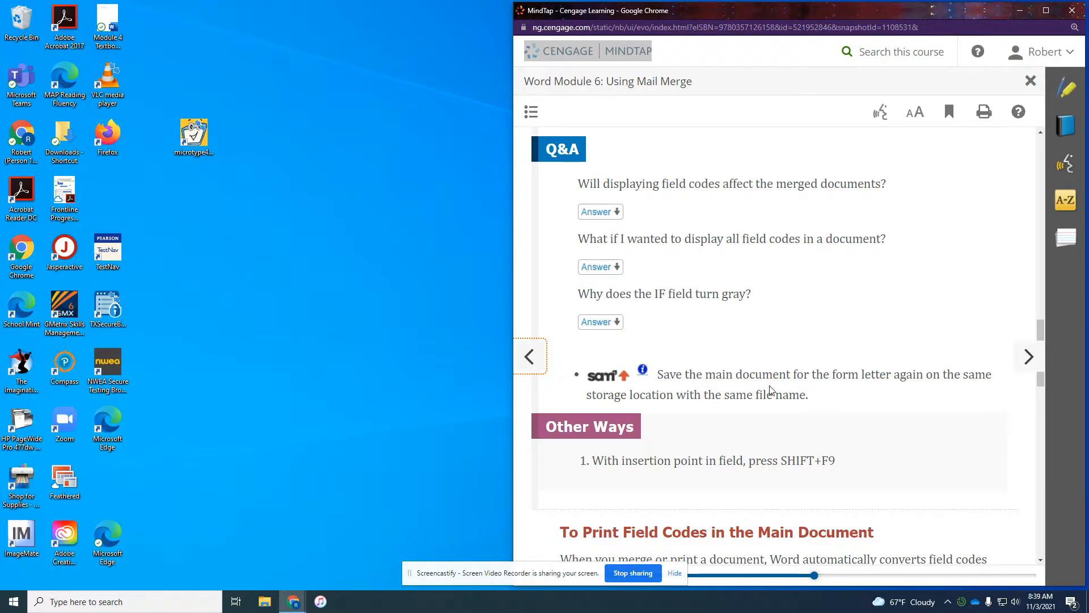
click(1031, 356)
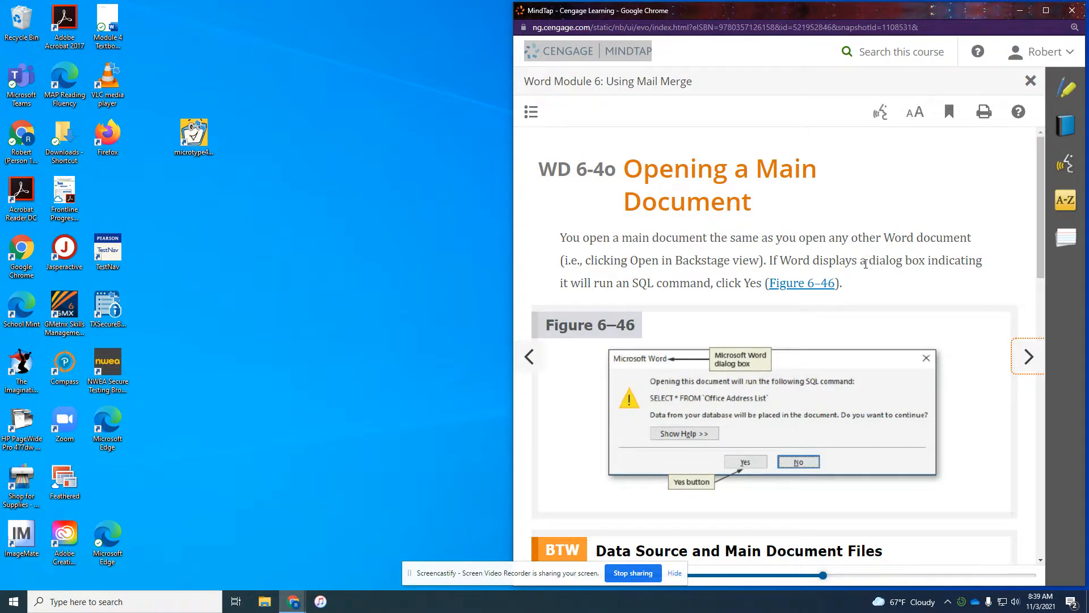
Start Word and open the recent document SC_WD_6_JackmanCoverLetter from the OneDrive JobHunting folder.
click(184, 602)
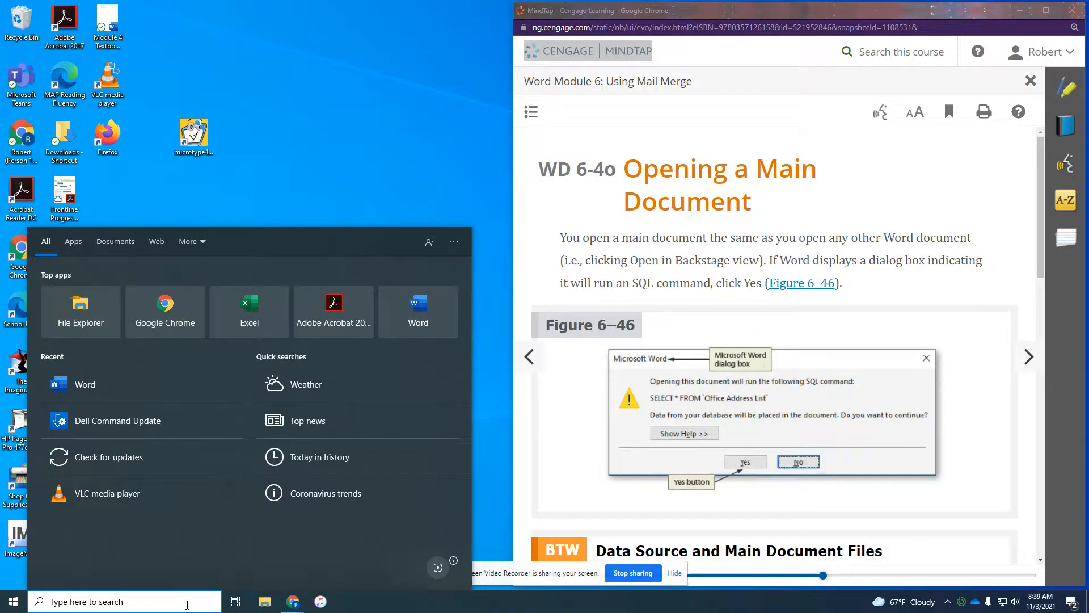
click(77, 393)
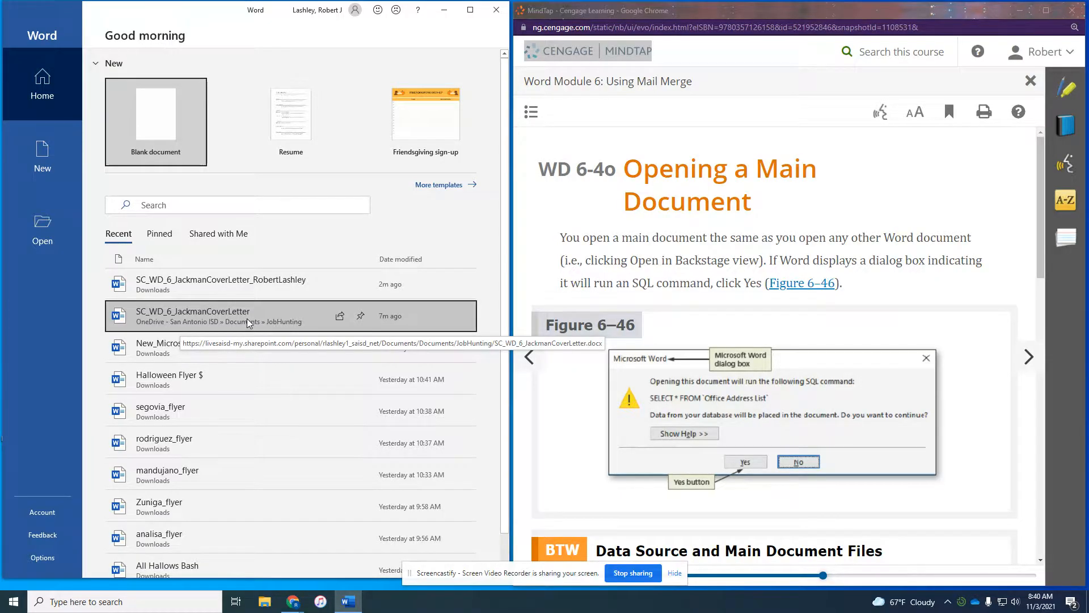
scroll(804, 317, down, 5)
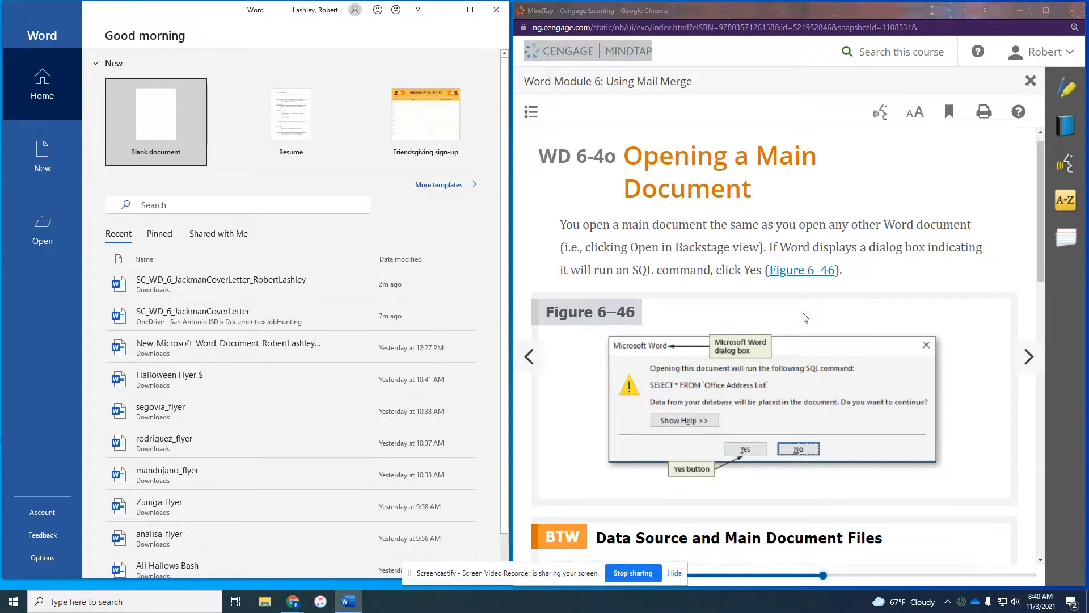
scroll(804, 317, up, 5)
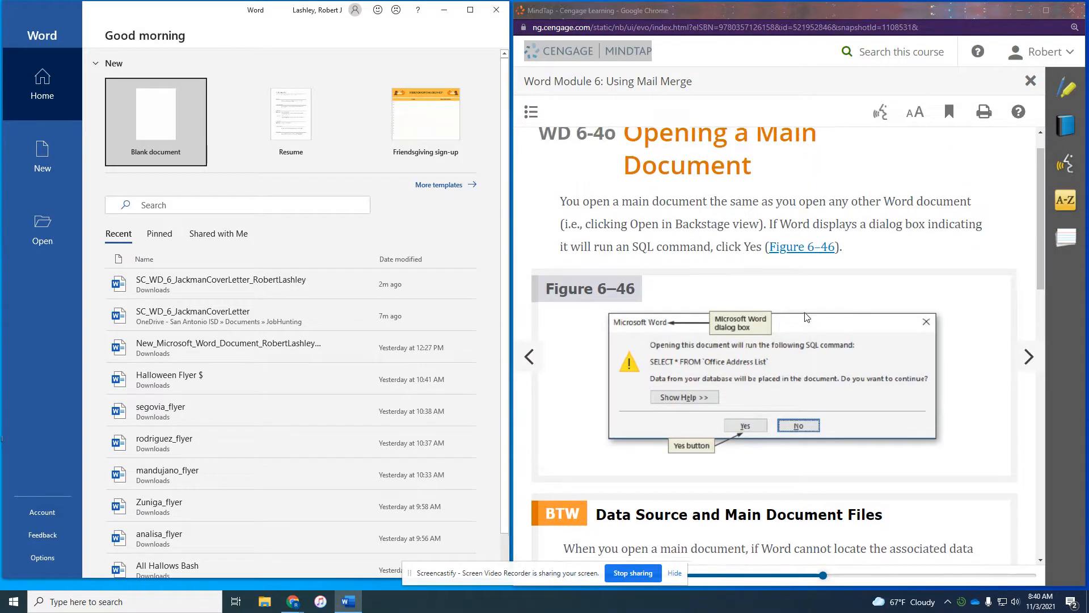
click(230, 320)
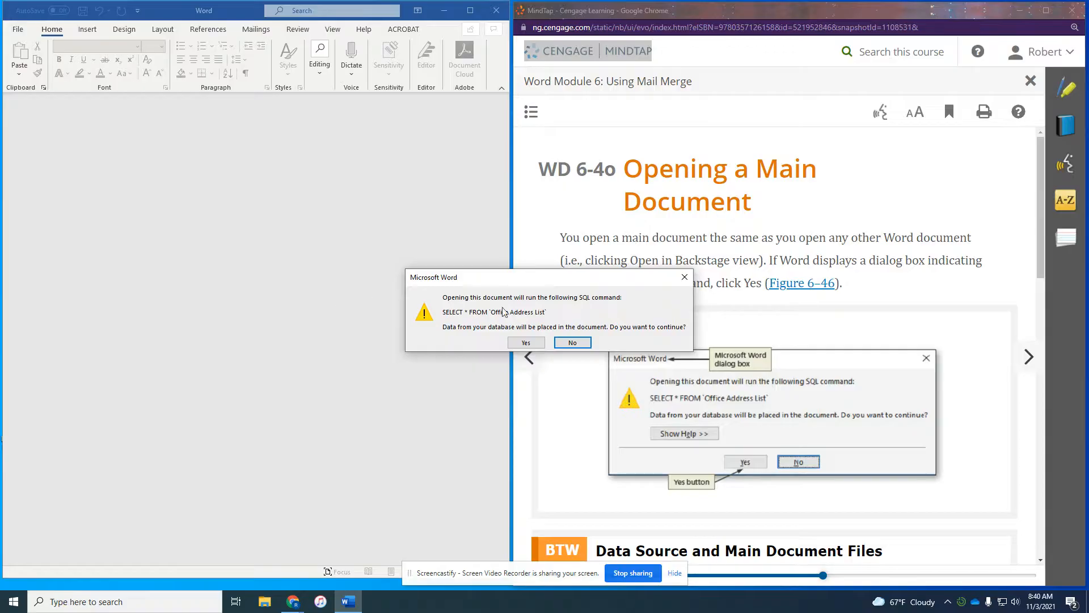
Read the textbook notes on locating data sources and allow the SQL command to load the Office Address List into the letter.
drag(571, 278, 370, 226)
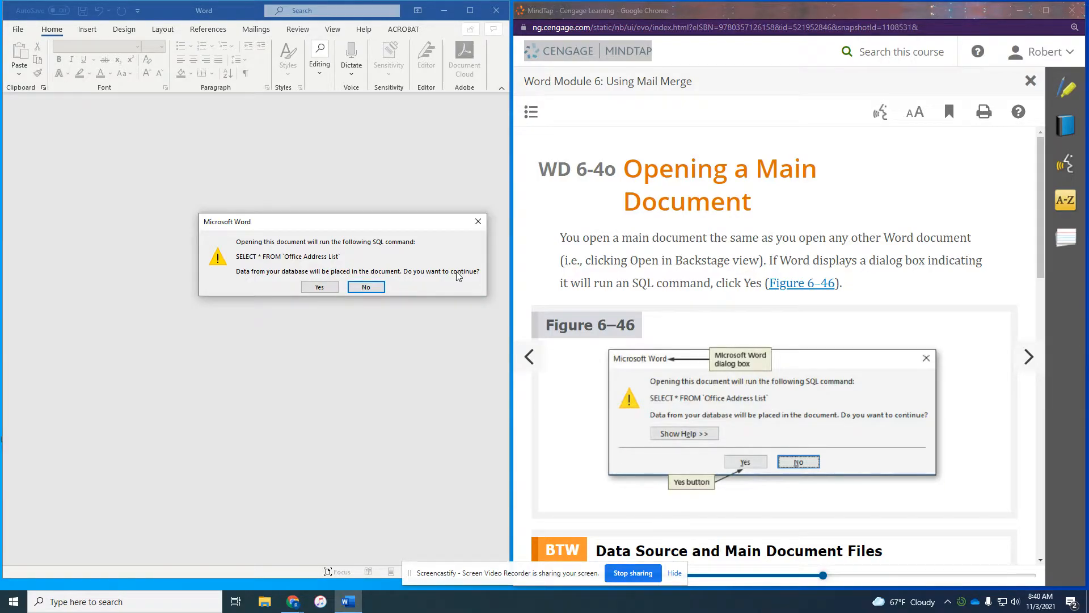
scroll(742, 279, down, 2)
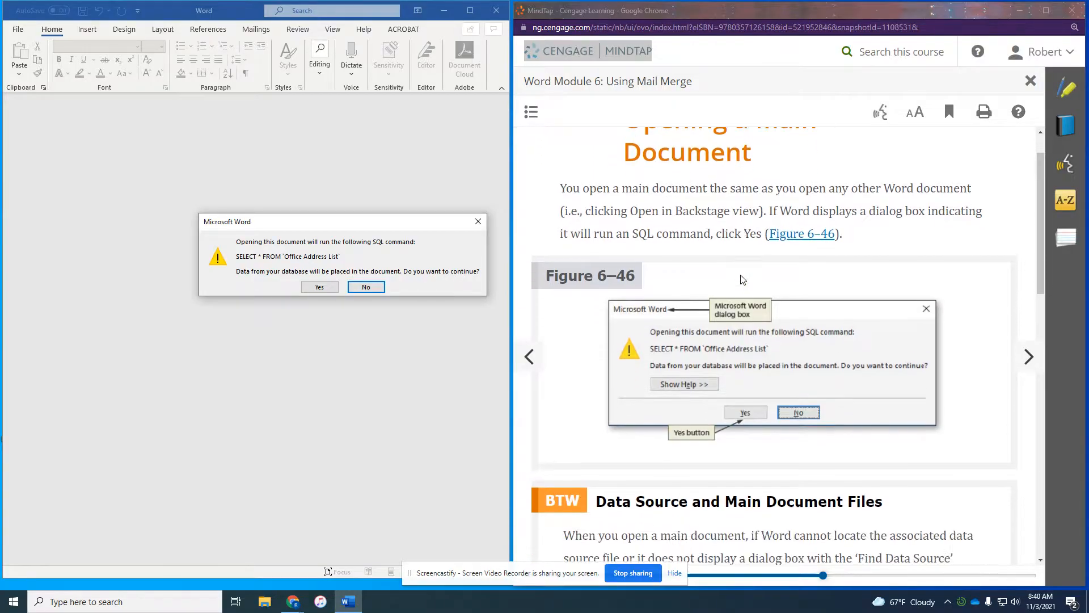
scroll(741, 278, down, 6)
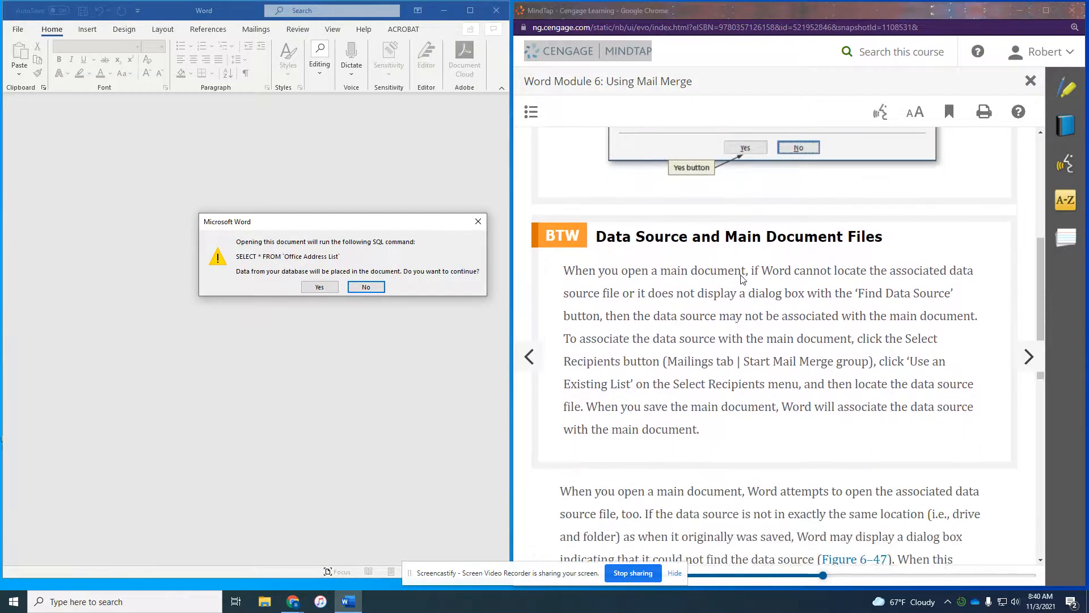
scroll(741, 279, down, 3)
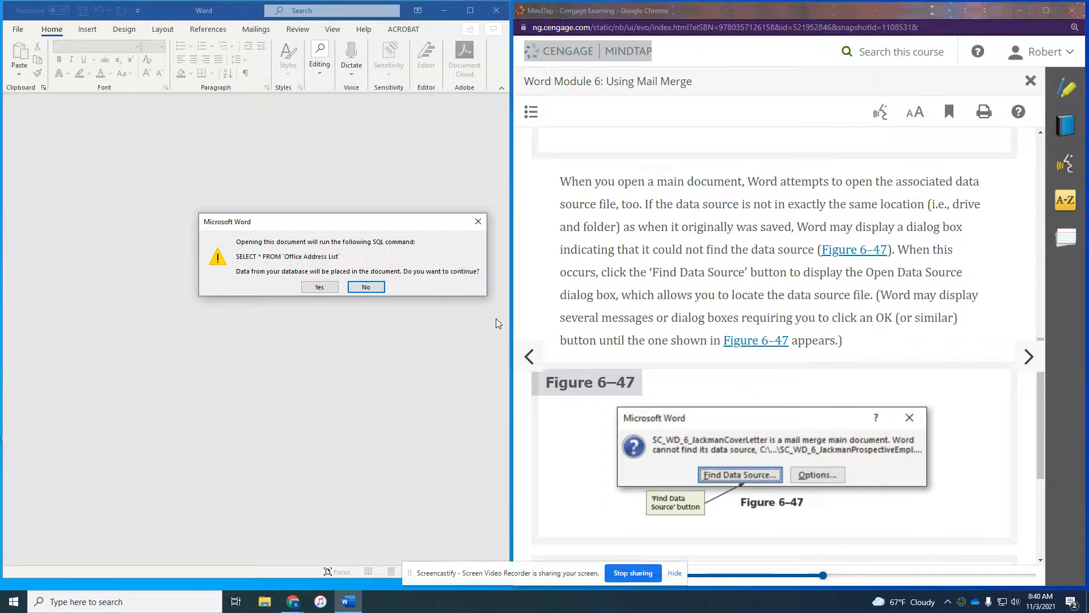
scroll(704, 337, down, 3)
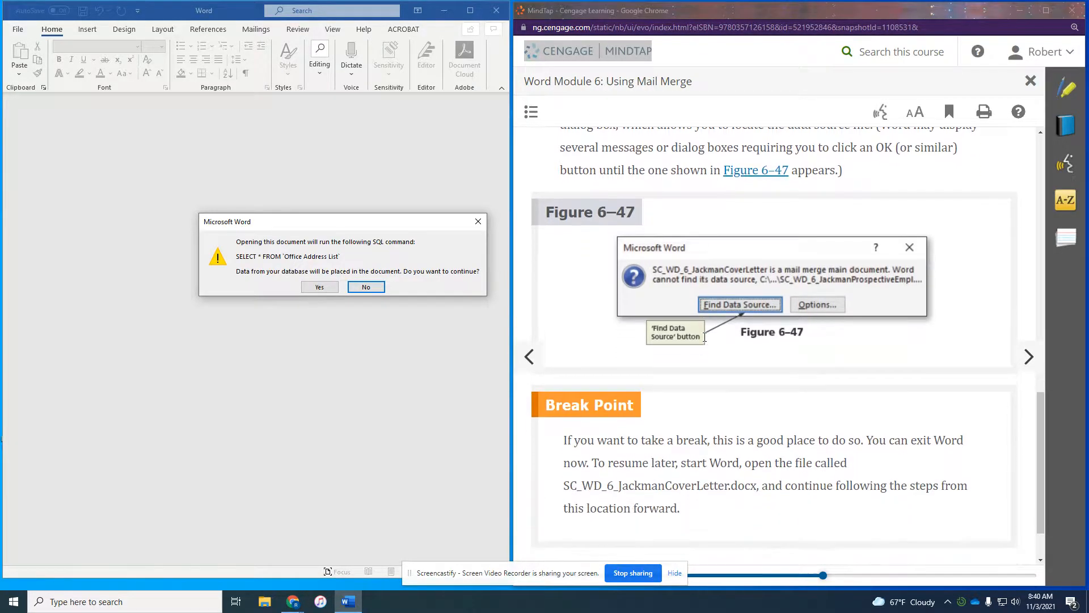
scroll(702, 337, up, 3)
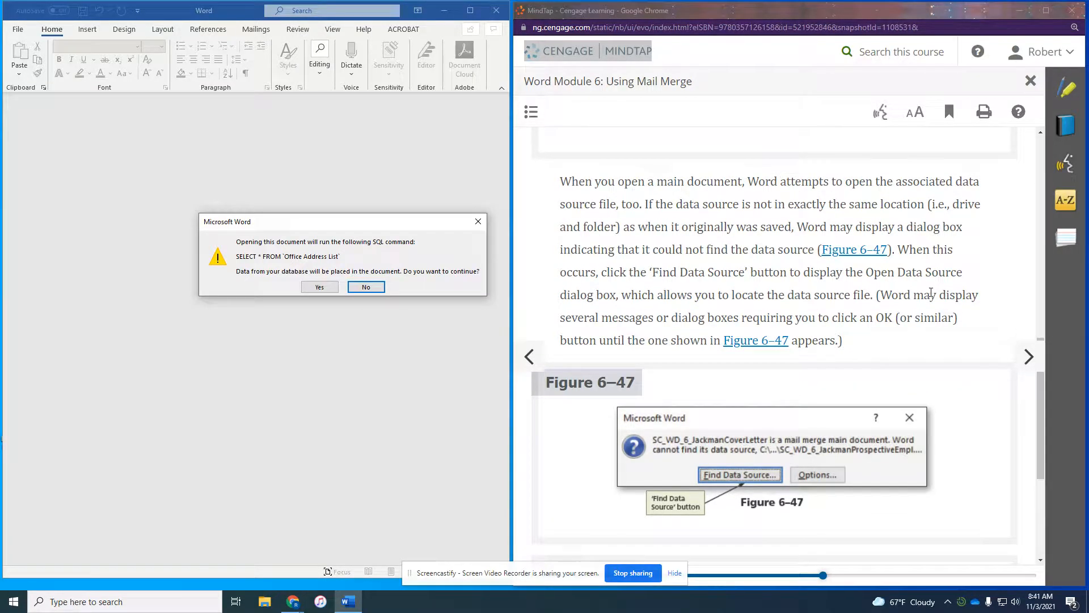
click(325, 288)
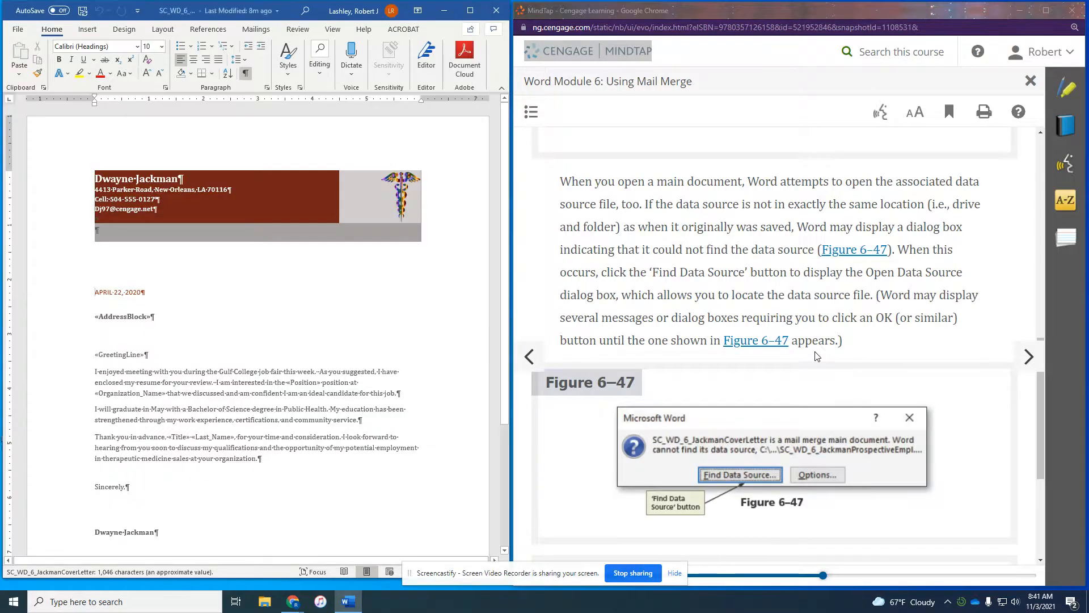
Advance the textbook to section WD 6-5a and read how to preview a mail merge using the Mail Merge wizard.
scroll(798, 332, down, 1)
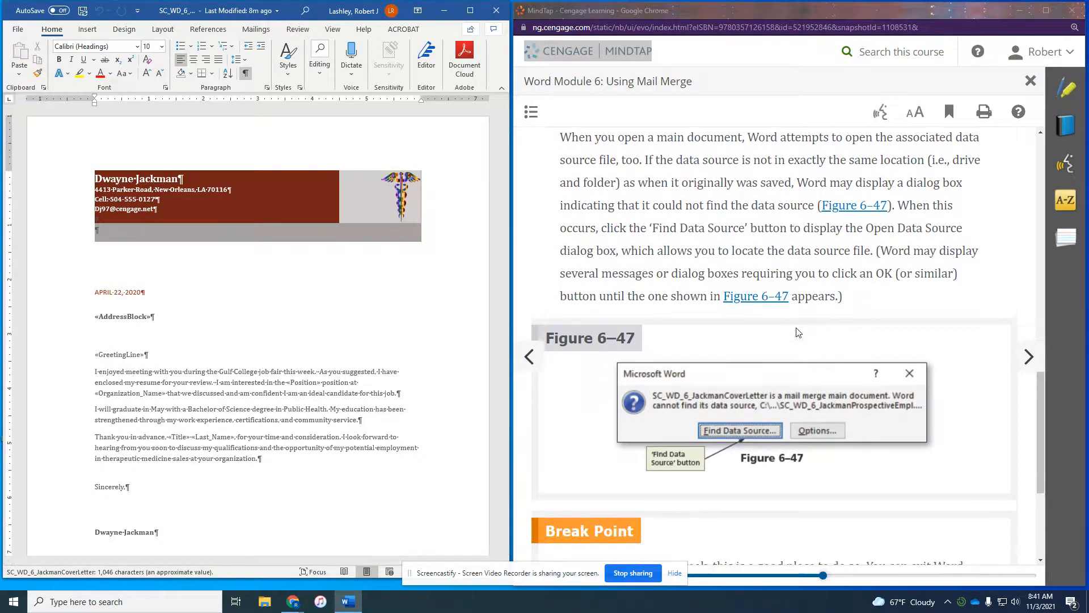
scroll(798, 332, down, 4)
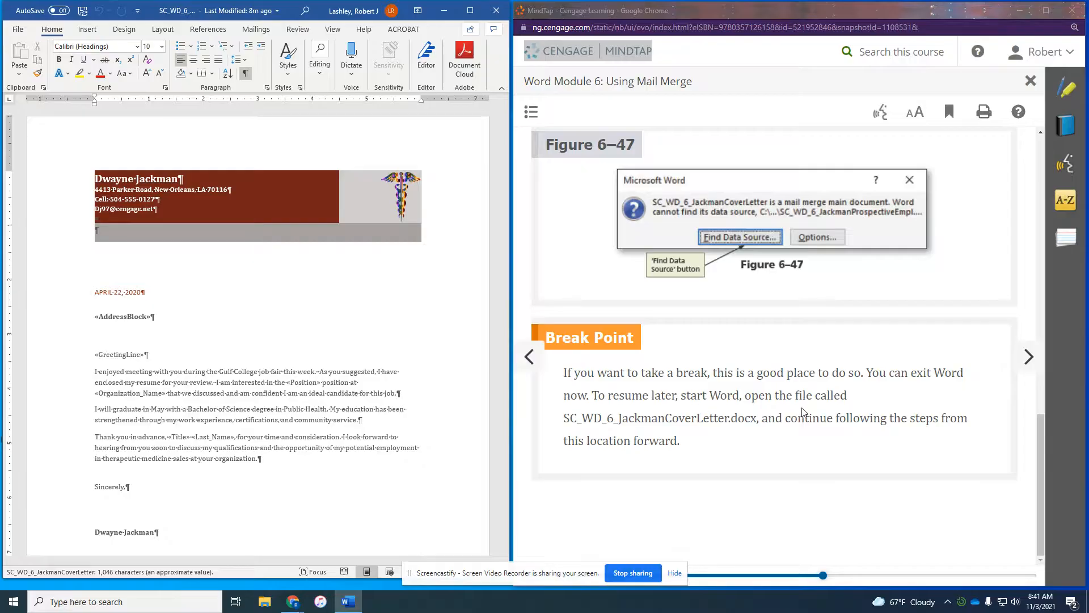
scroll(798, 409, up, 6)
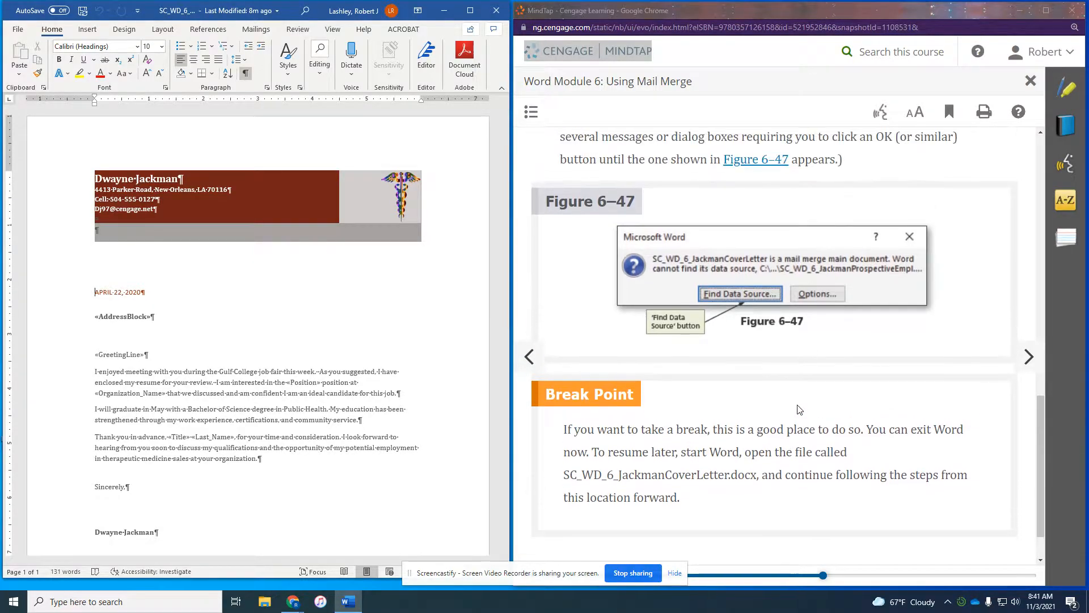
scroll(798, 408, up, 3)
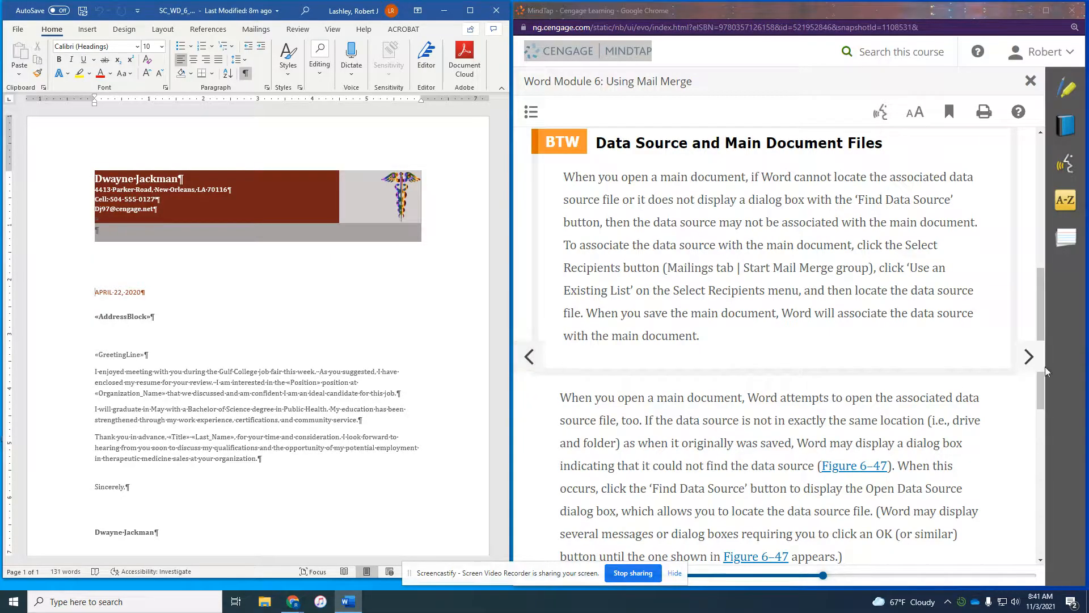
click(1028, 358)
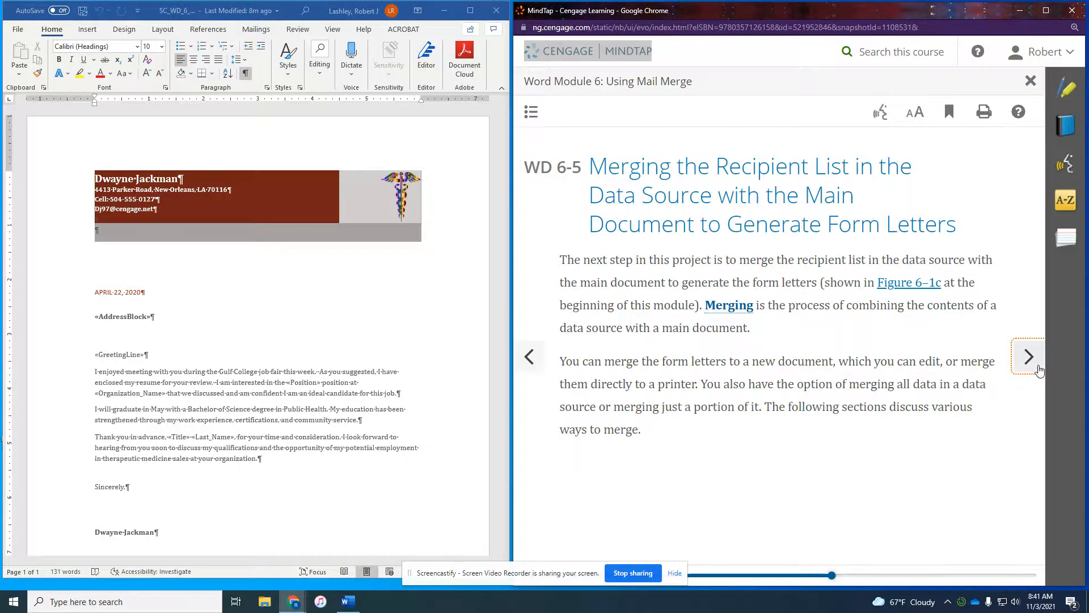
click(1019, 360)
click(1019, 360)
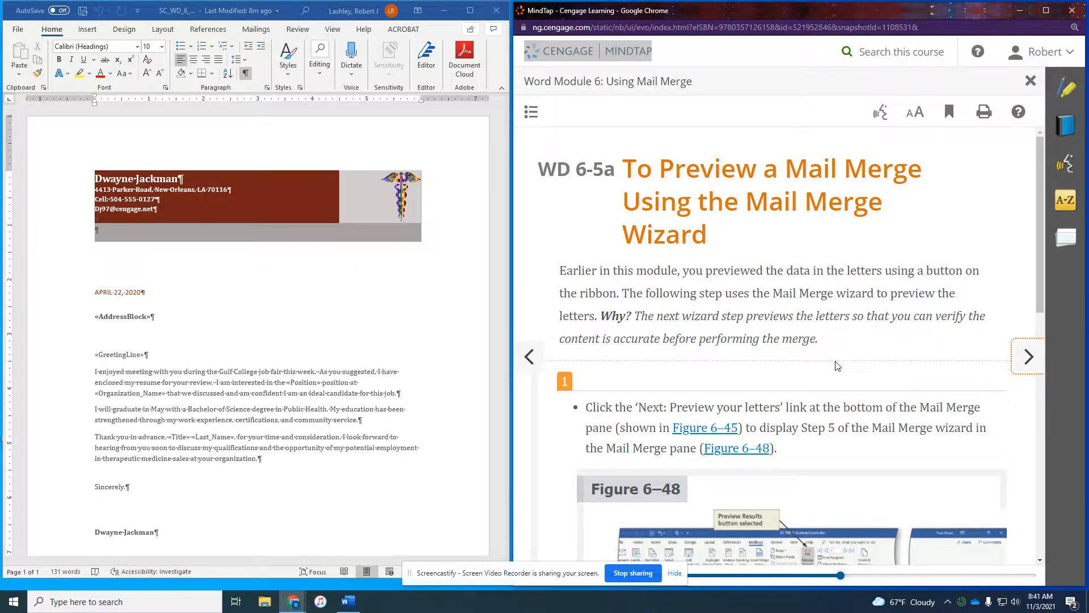
scroll(852, 356, down, 2)
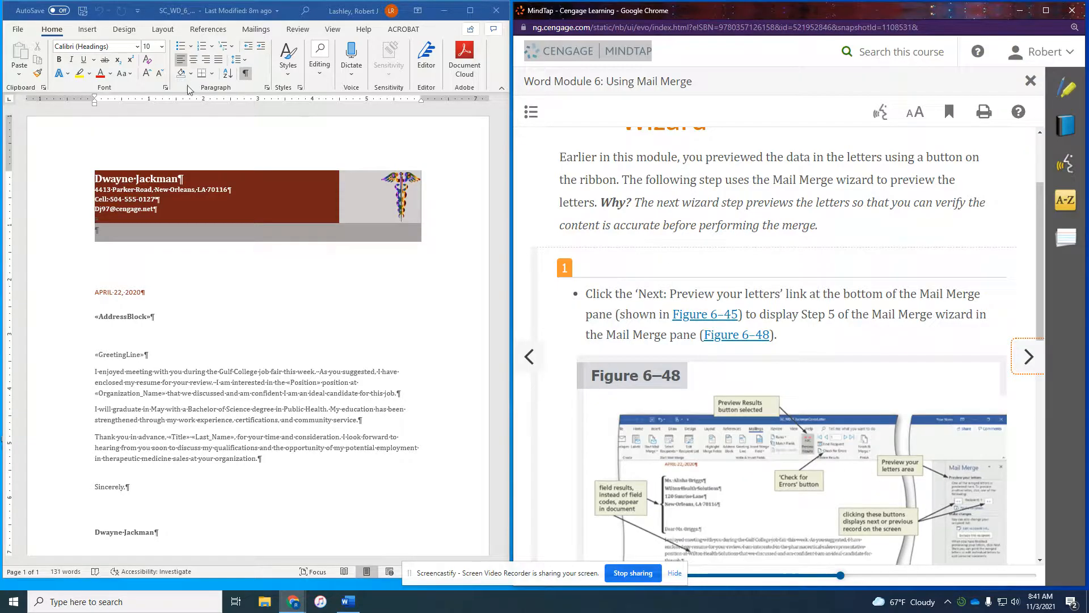
Start the Step-by-Step Mail Merge Wizard for the cover letter and advance to Step 5, previewing the letters.
click(208, 35)
click(248, 29)
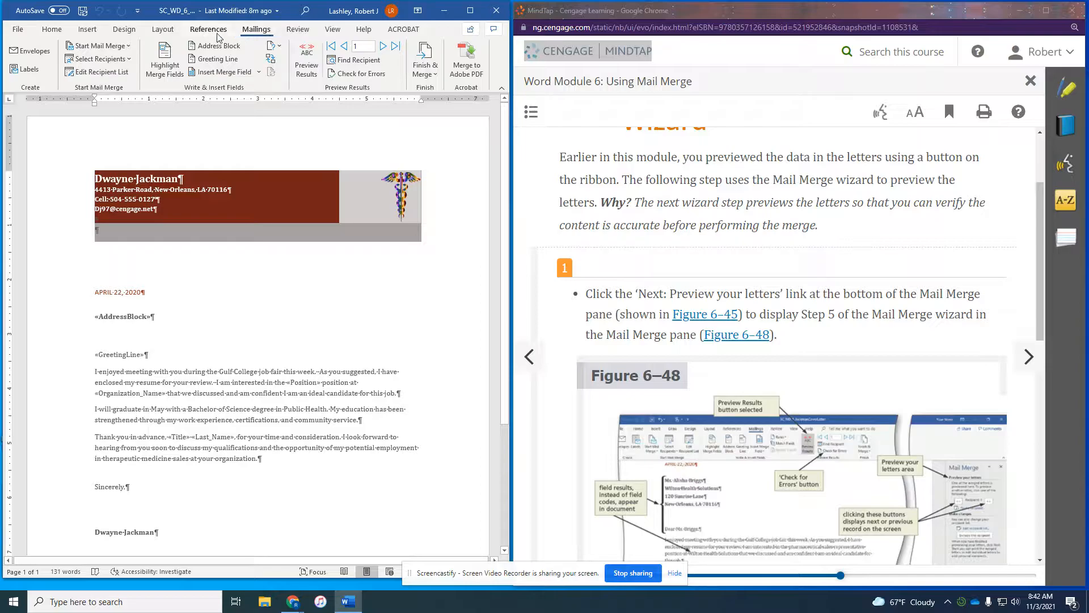
click(127, 46)
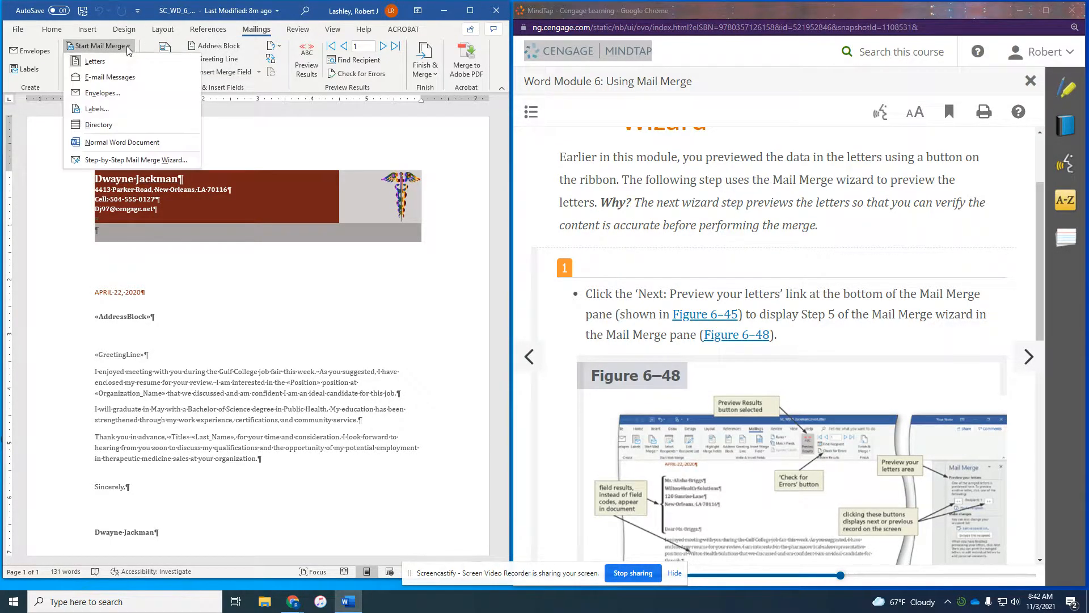
click(120, 160)
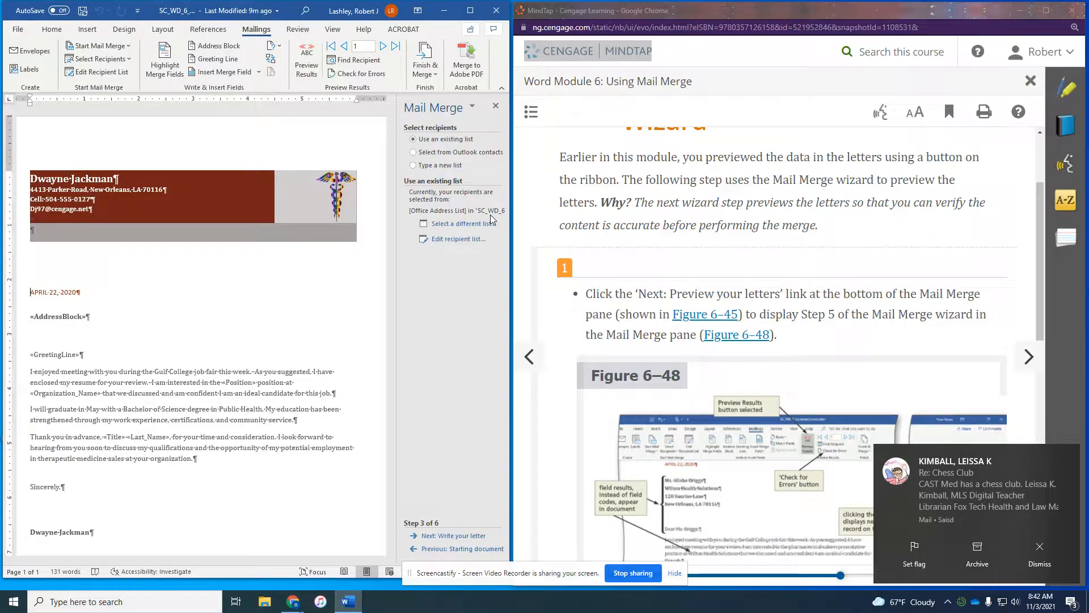
click(438, 537)
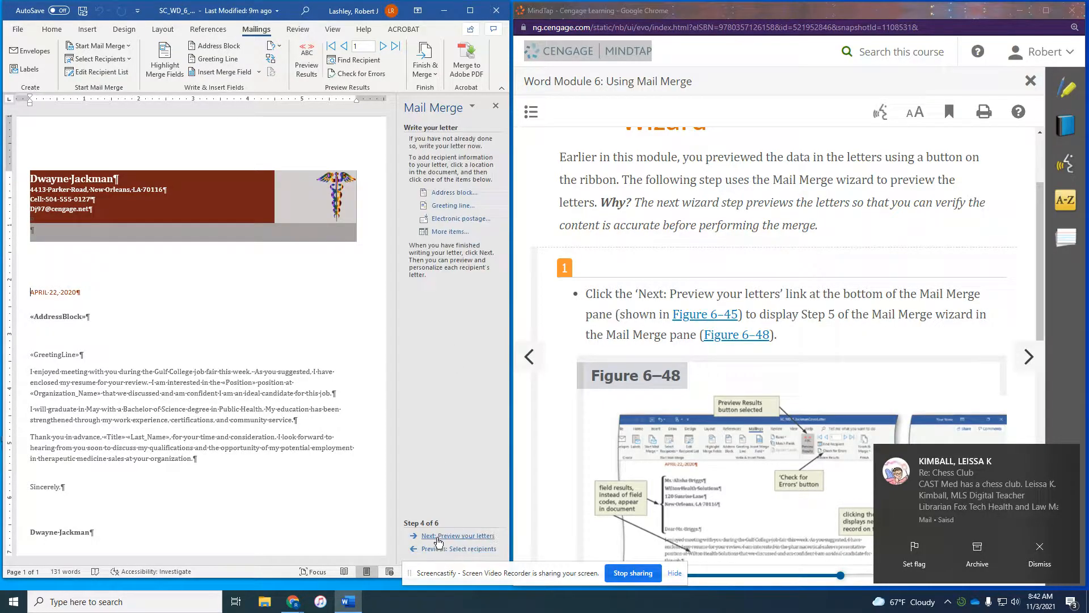
click(441, 536)
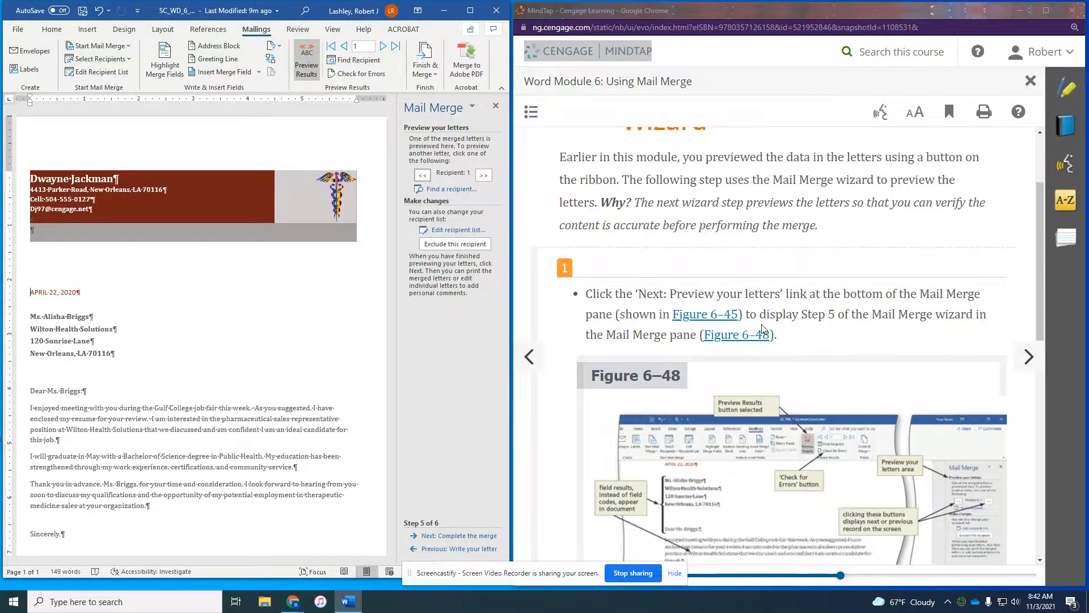
Read the textbook's Check for Errors instructions and preview the merged letters for recipients 2 through 4.
scroll(762, 328, down, 4)
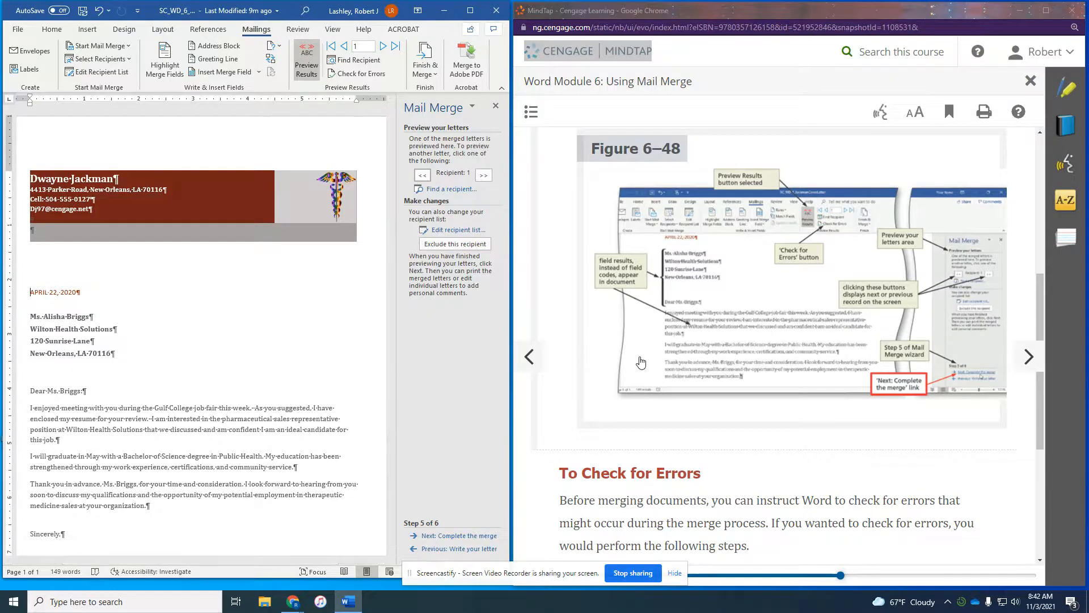
scroll(641, 362, down, 1)
scroll(641, 362, down, 1)
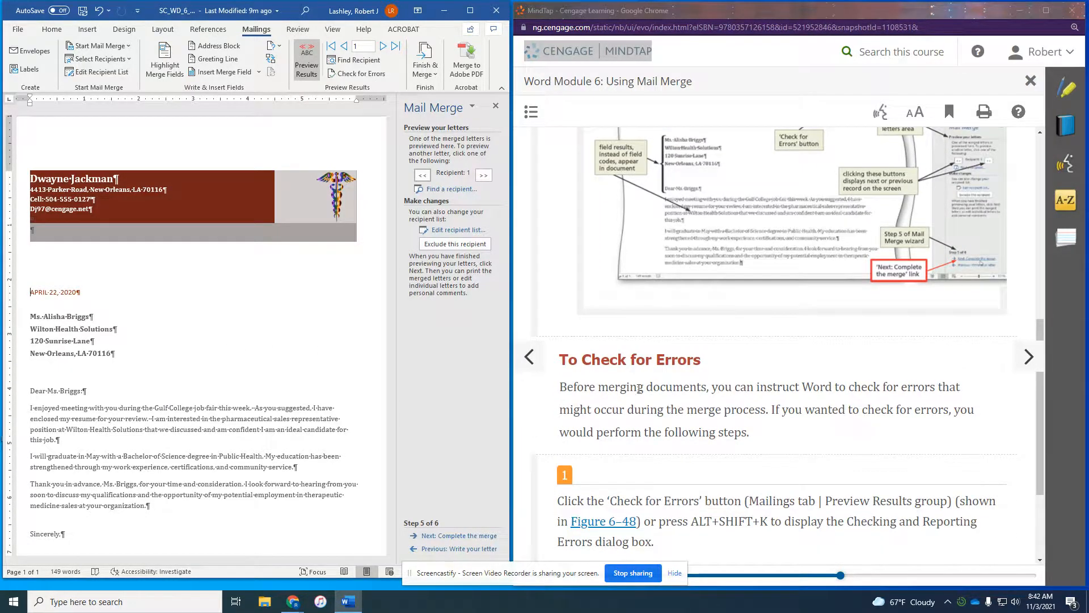
scroll(793, 426, down, 3)
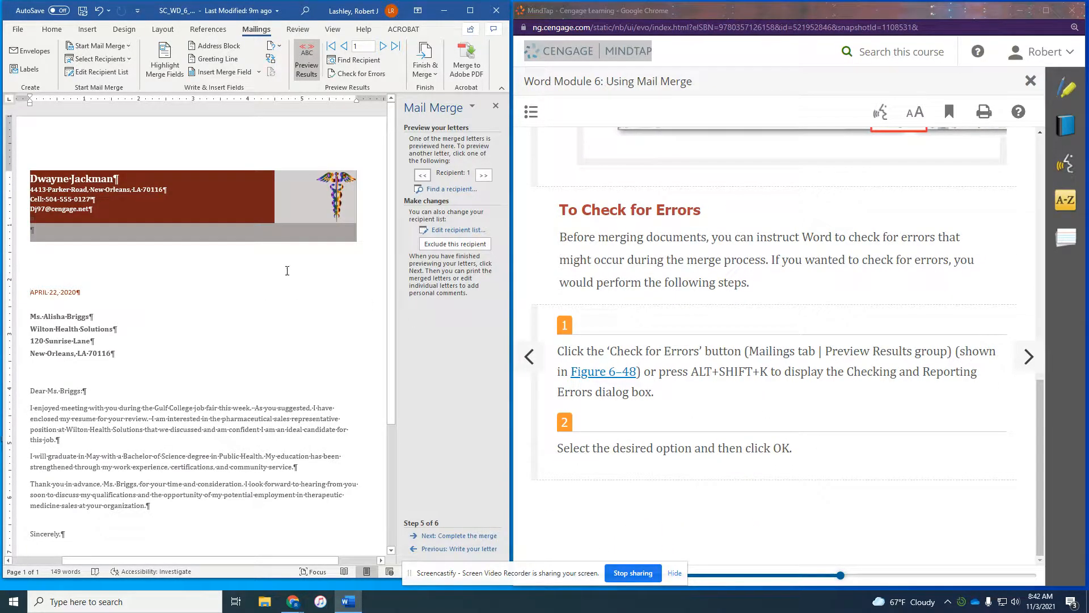
click(484, 176)
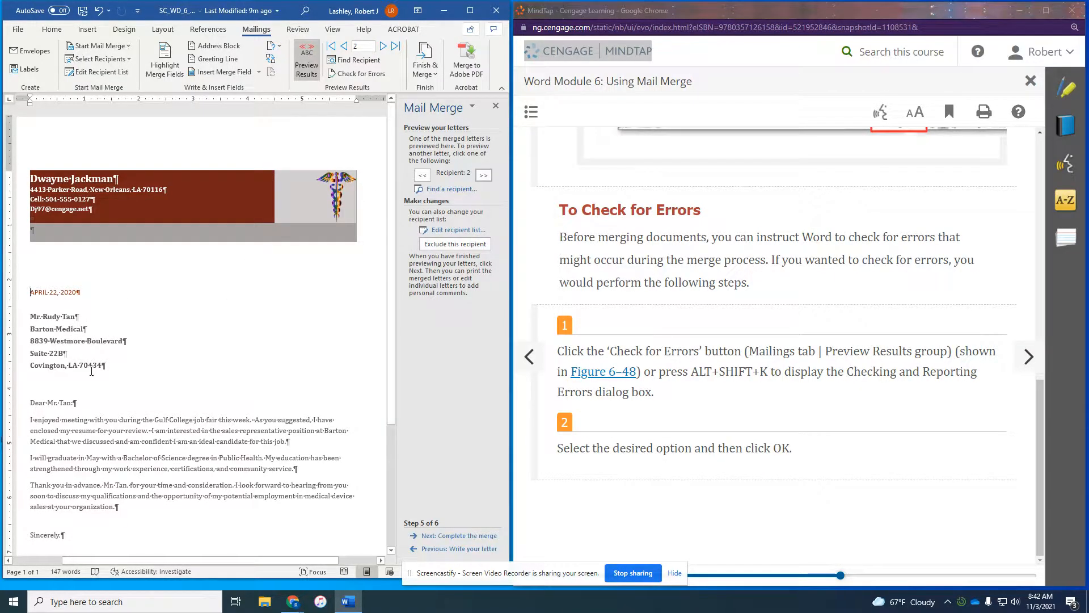
click(483, 177)
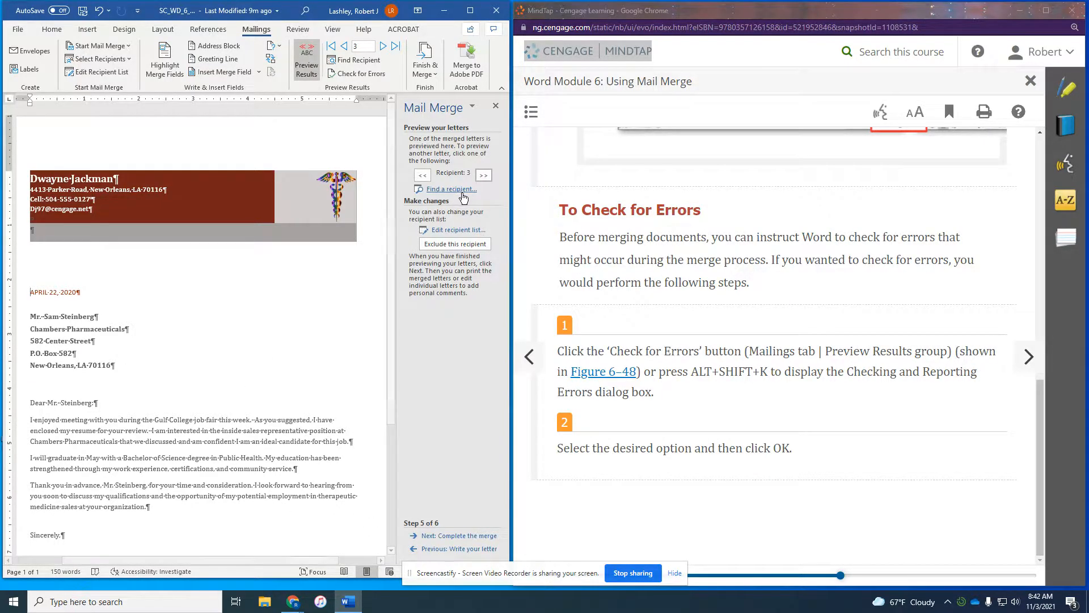
click(483, 176)
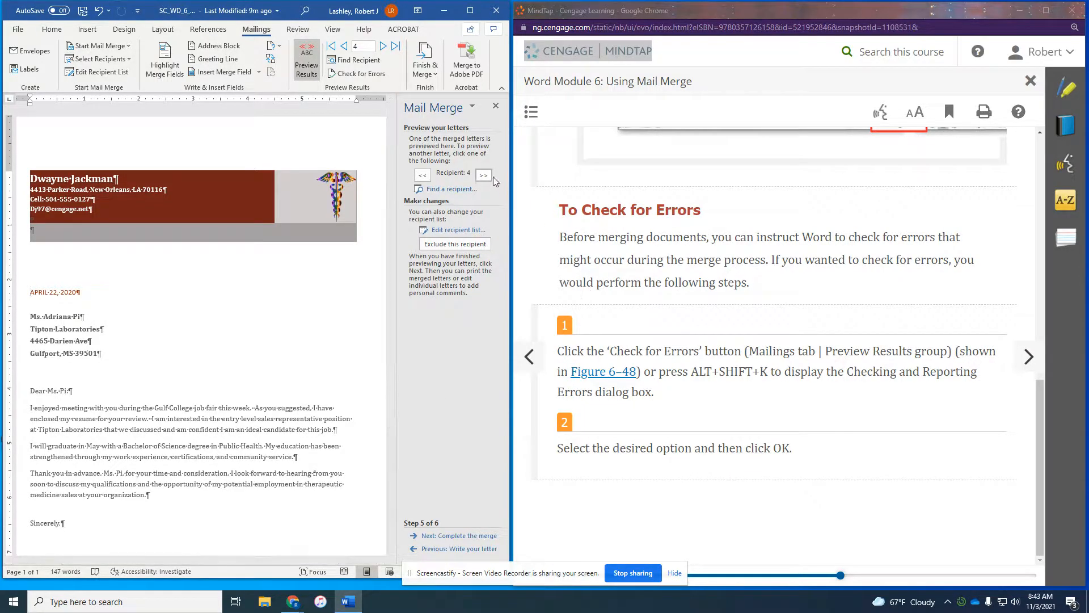
Preview the merged letter for recipient 5 and read textbook section WD 6-5b on merging form letters to a new document.
click(483, 175)
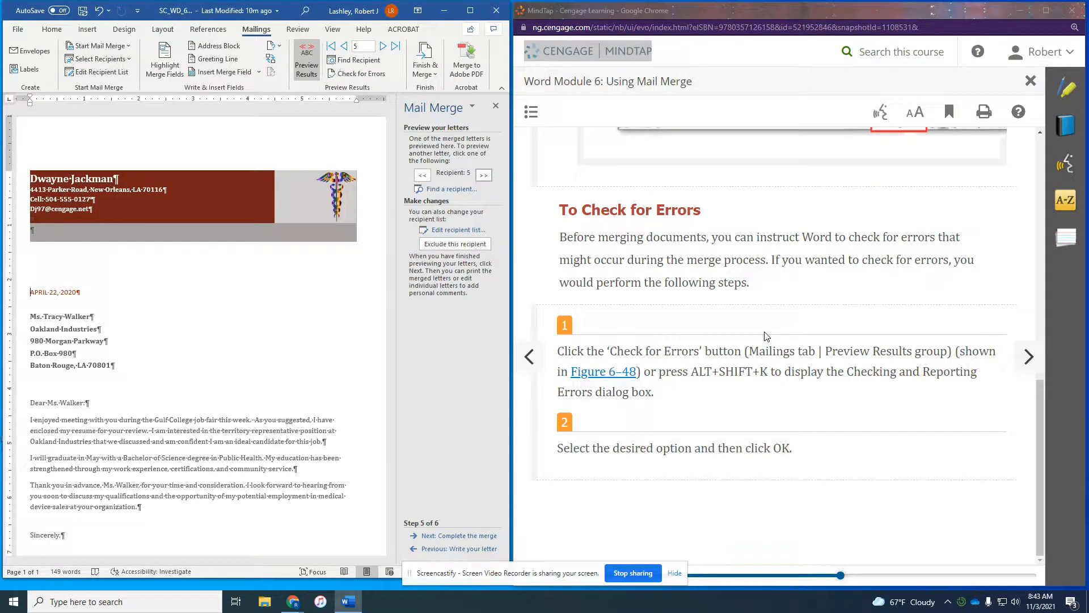
click(1029, 359)
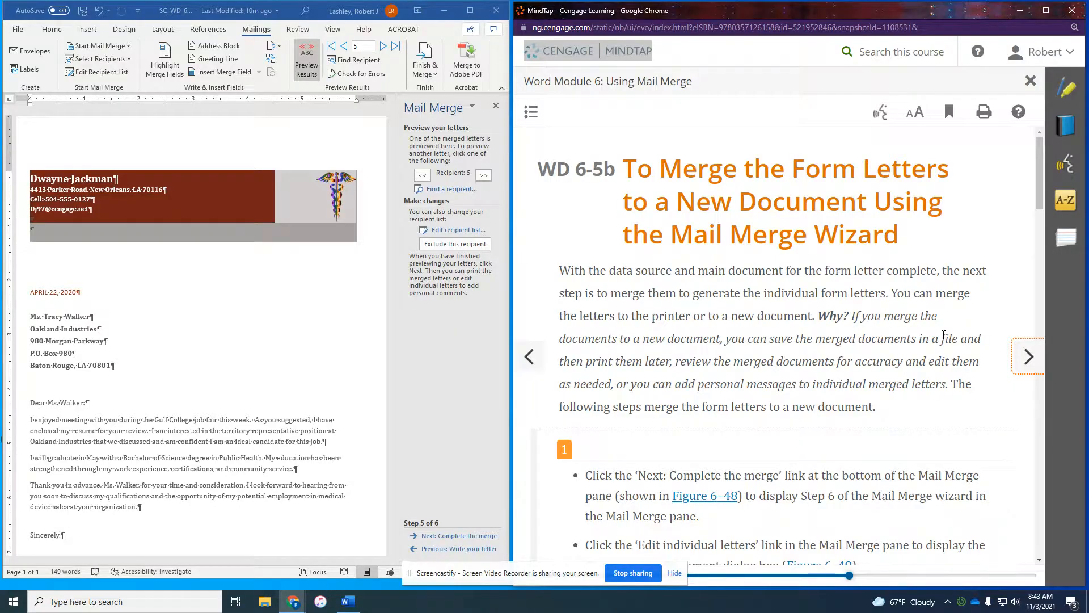
scroll(943, 335, down, 4)
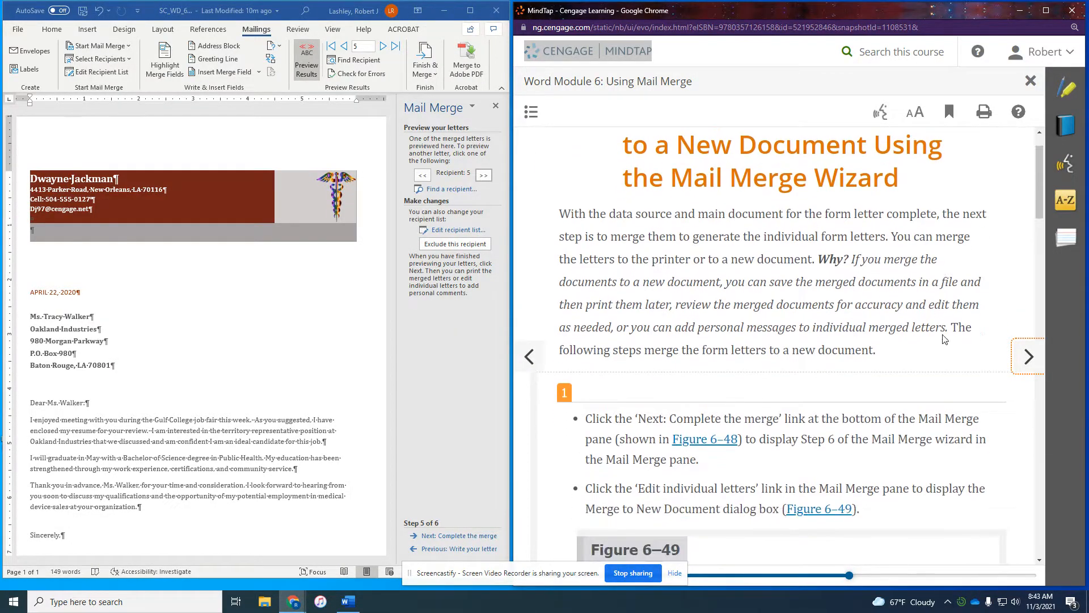
scroll(948, 341, down, 1)
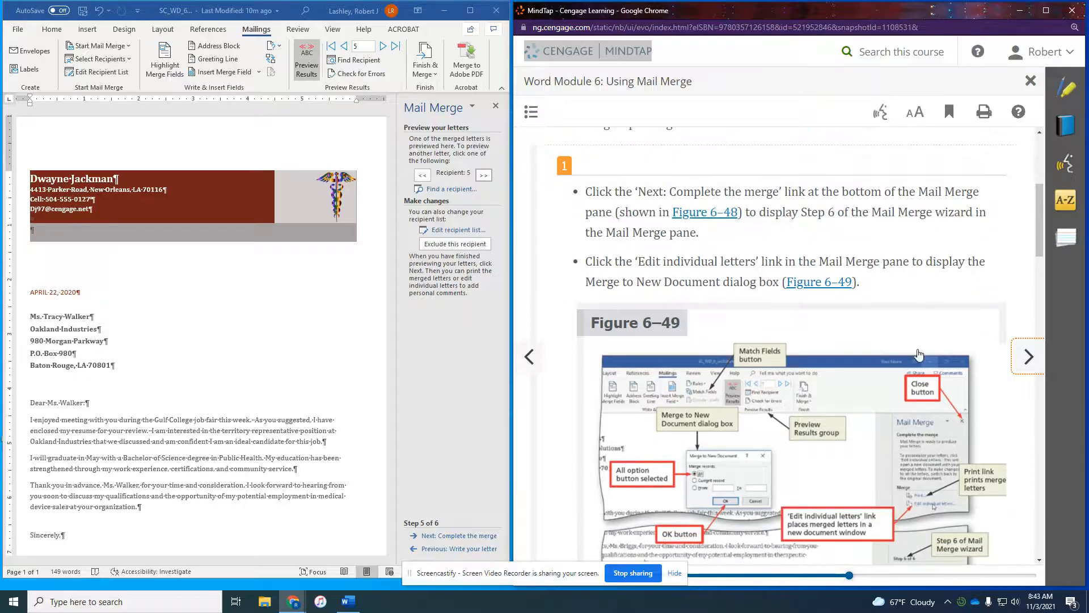
Advance the Mail Merge wizard to Step 6 and merge all records into a new document of individual letters.
click(464, 539)
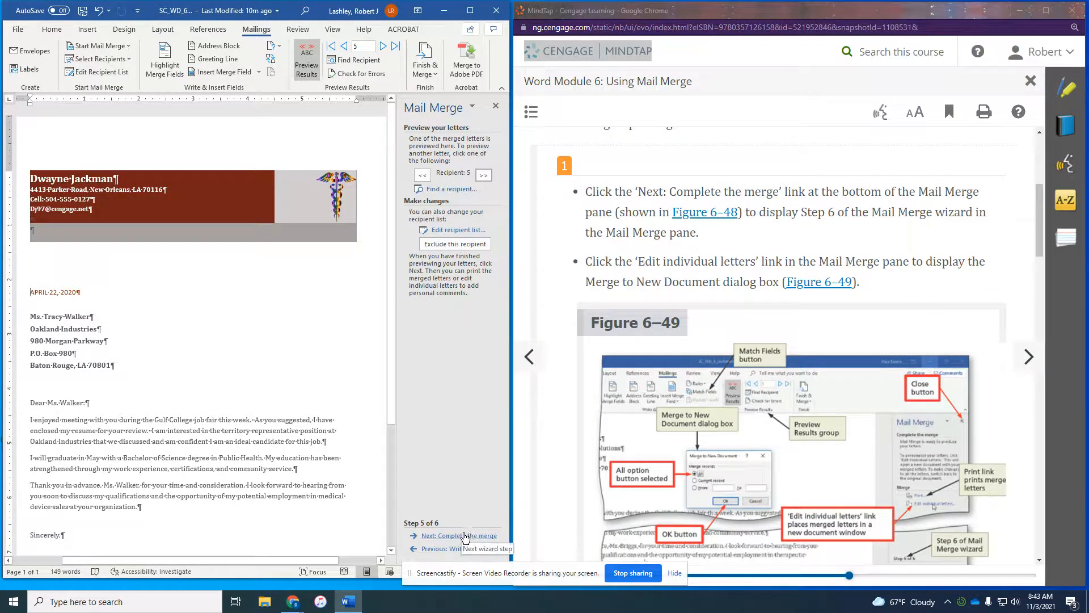
click(462, 537)
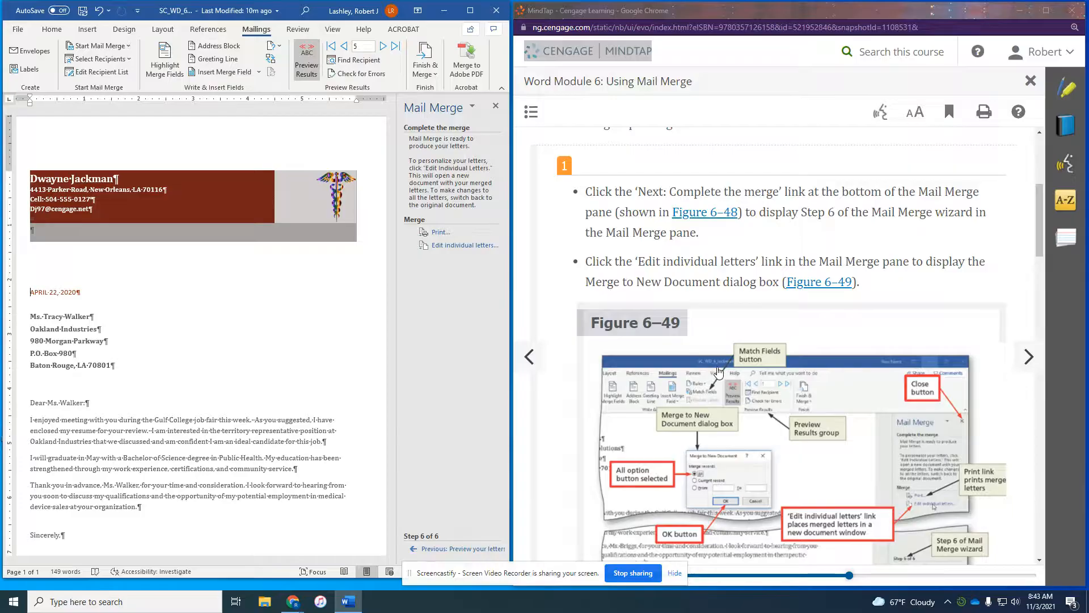
scroll(717, 367, down, 6)
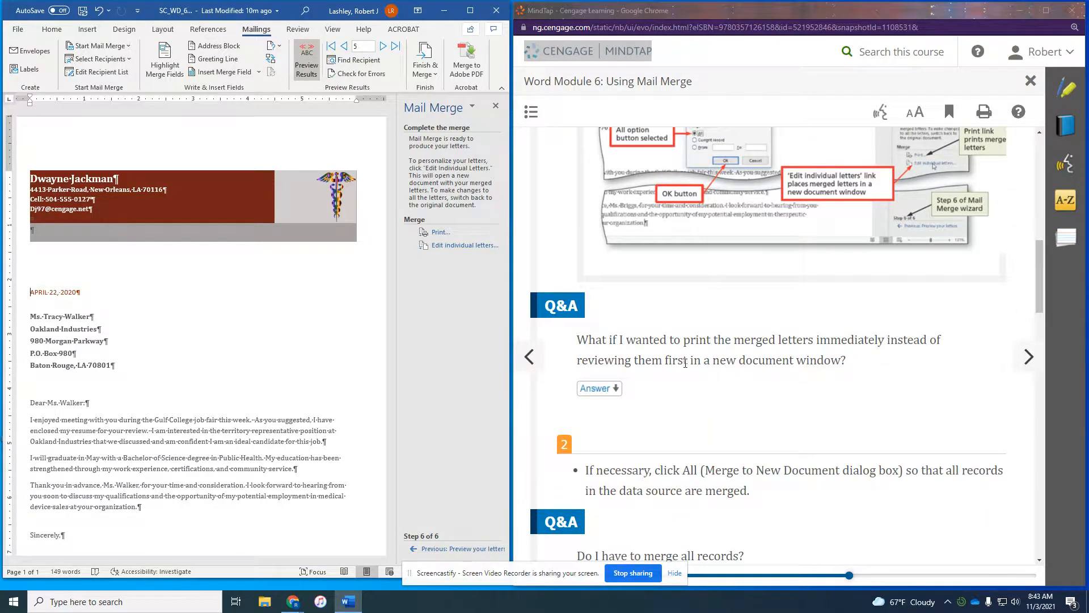
scroll(805, 363, down, 3)
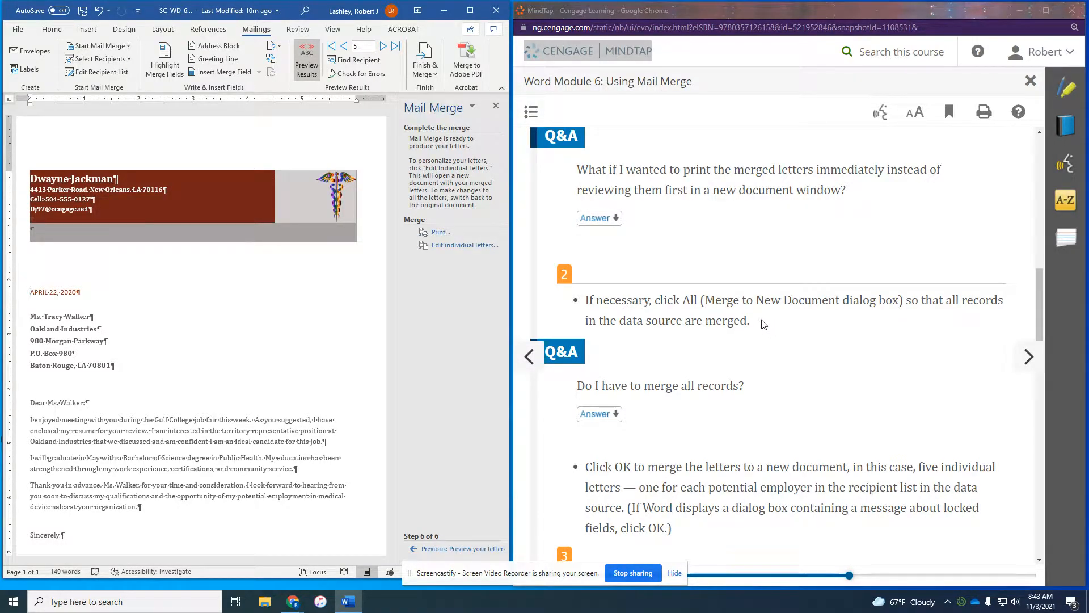
click(464, 246)
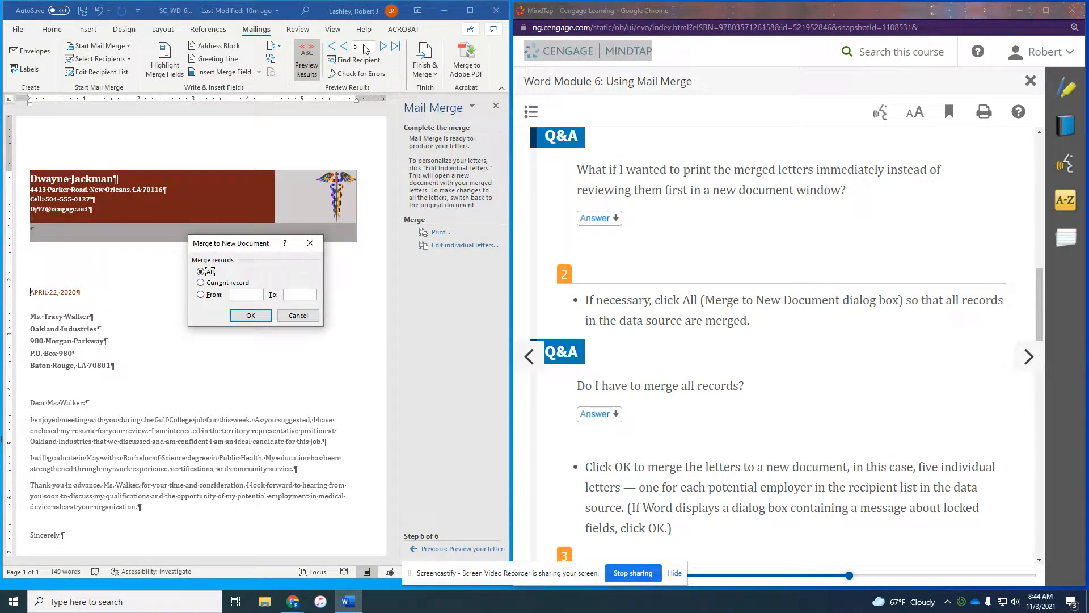
click(251, 316)
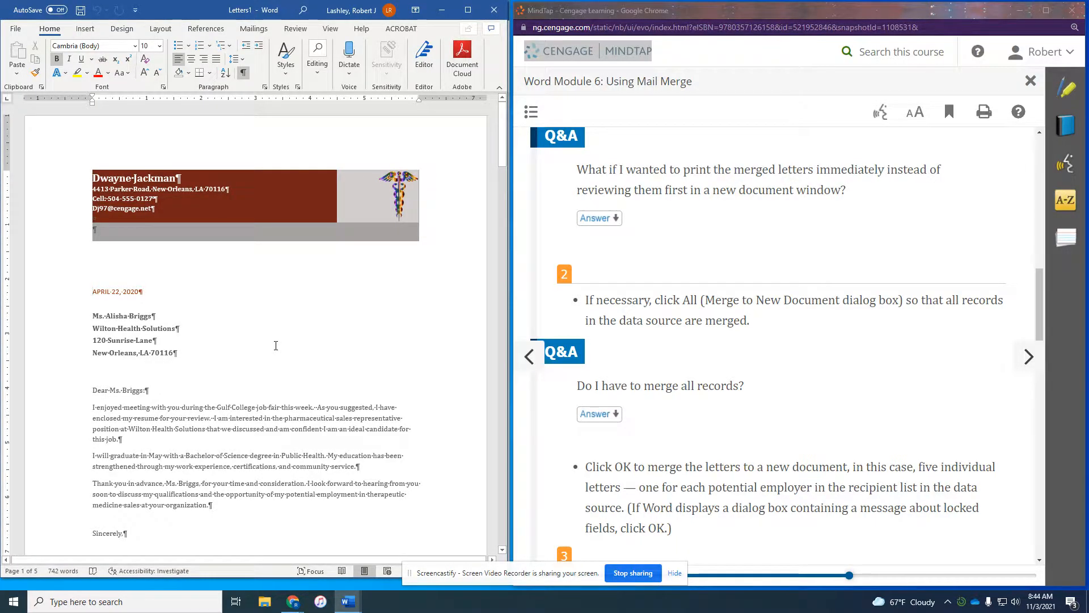
Review all the merged letters in the new document, checking the textbook's multiple-pages instruction along the way.
scroll(276, 347, down, 5)
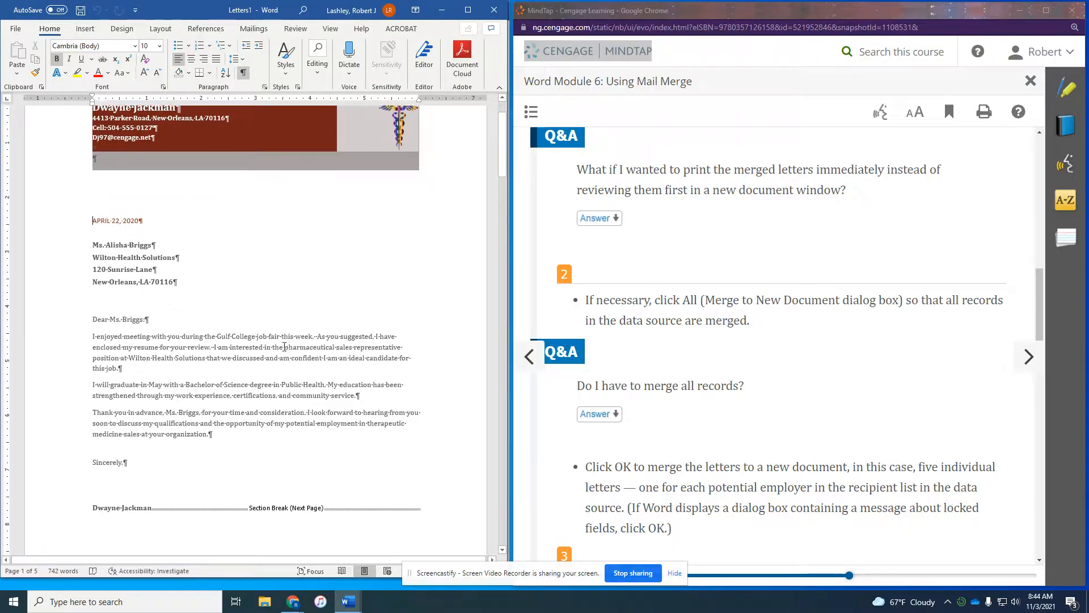
scroll(285, 348, down, 8)
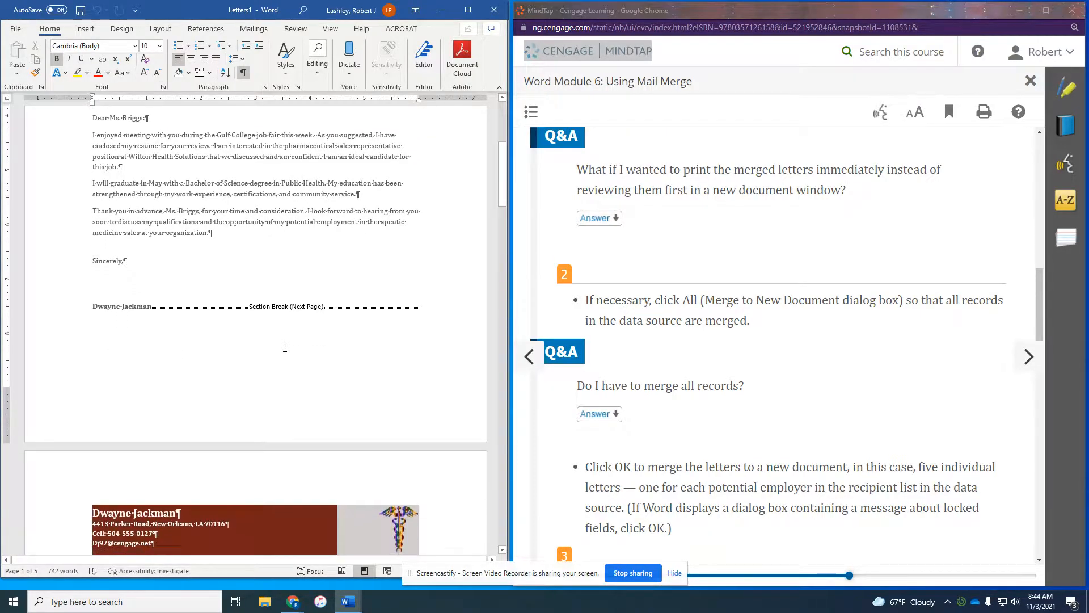
scroll(284, 347, down, 12)
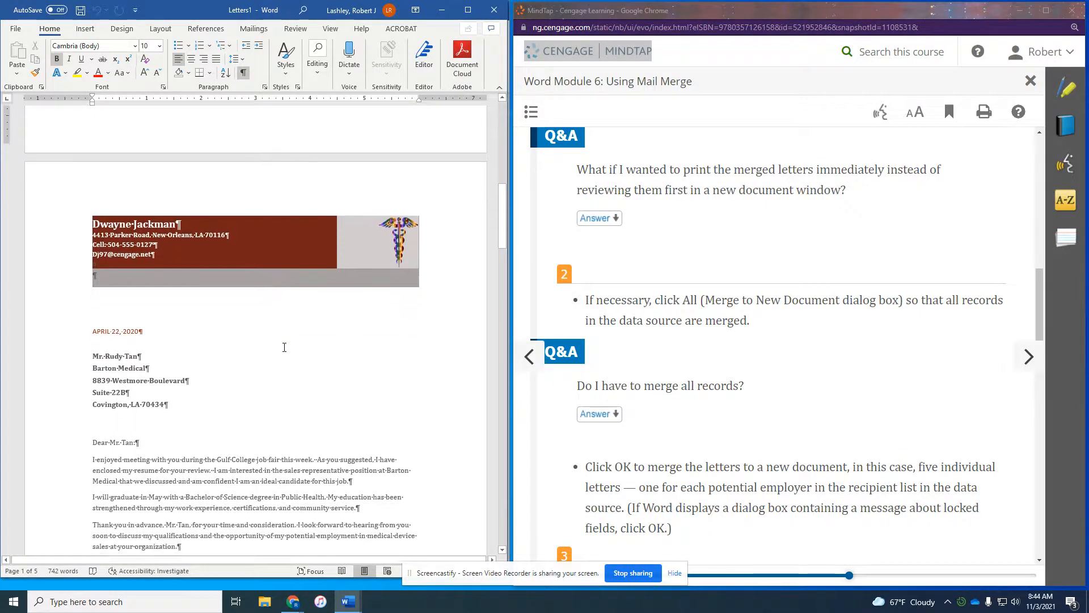
scroll(284, 348, down, 15)
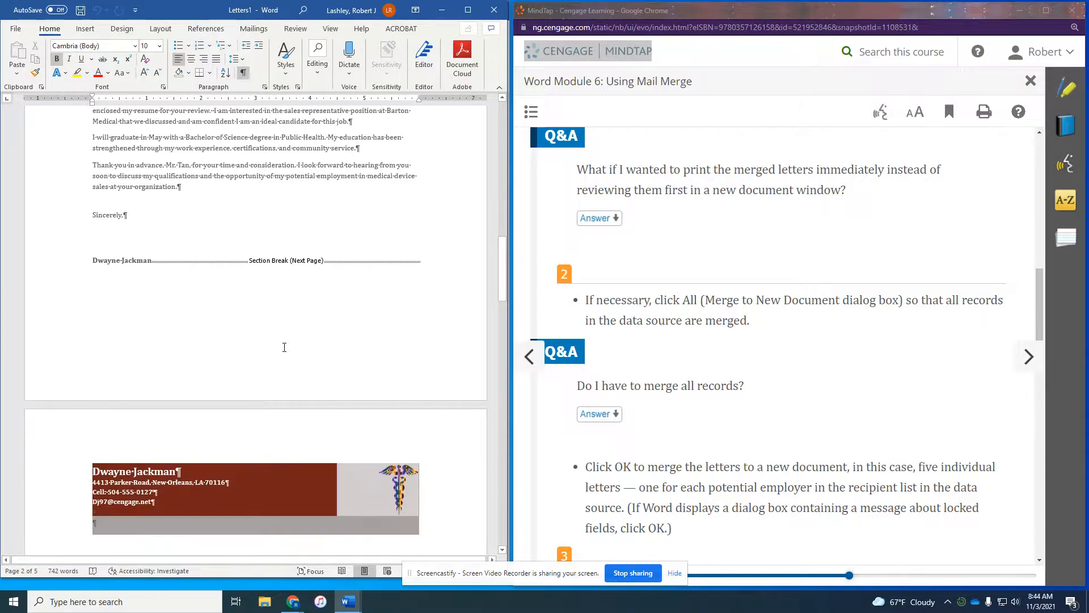
scroll(284, 347, down, 19)
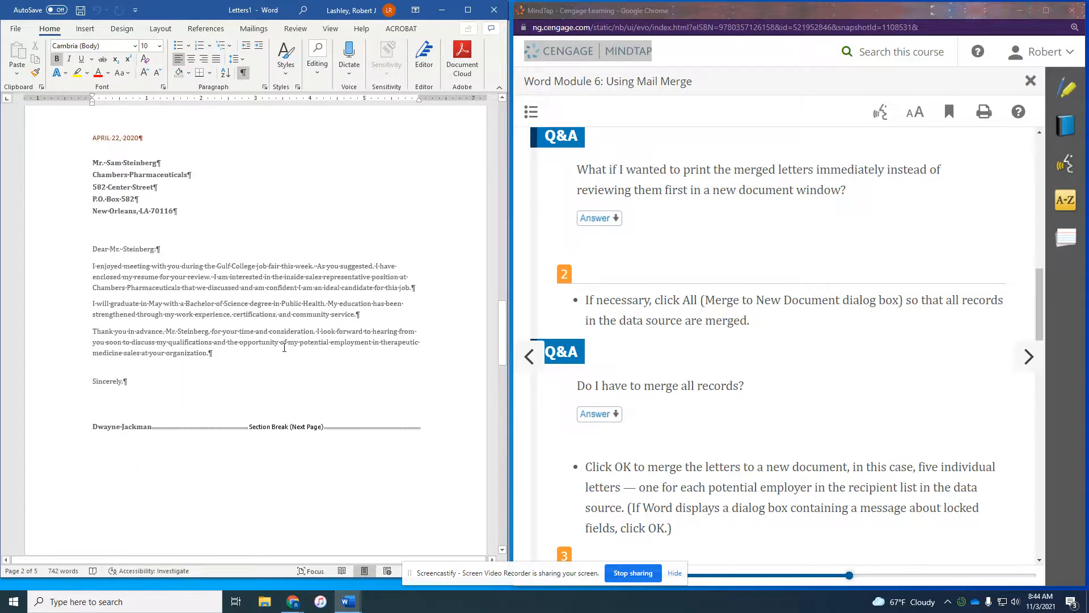
scroll(284, 347, down, 12)
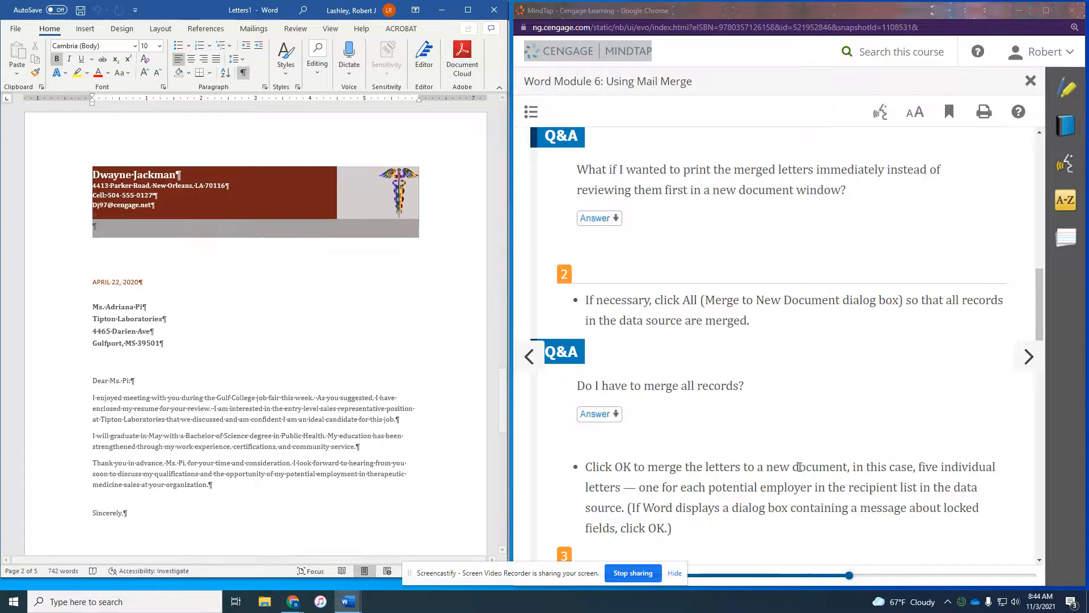
scroll(801, 465, down, 2)
scroll(801, 465, down, 3)
scroll(777, 445, down, 1)
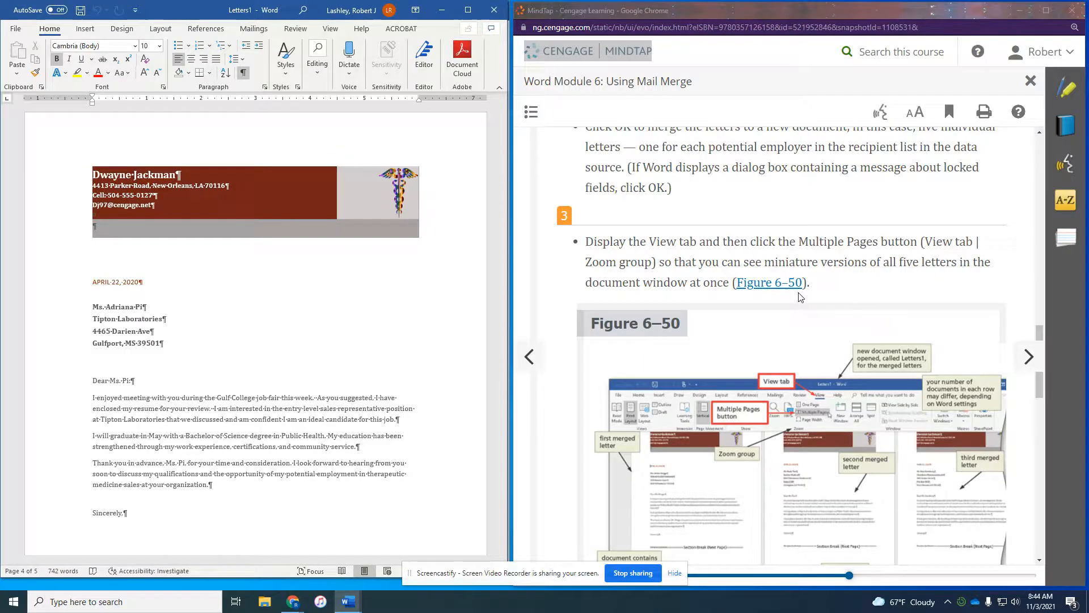
scroll(372, 261, down, 6)
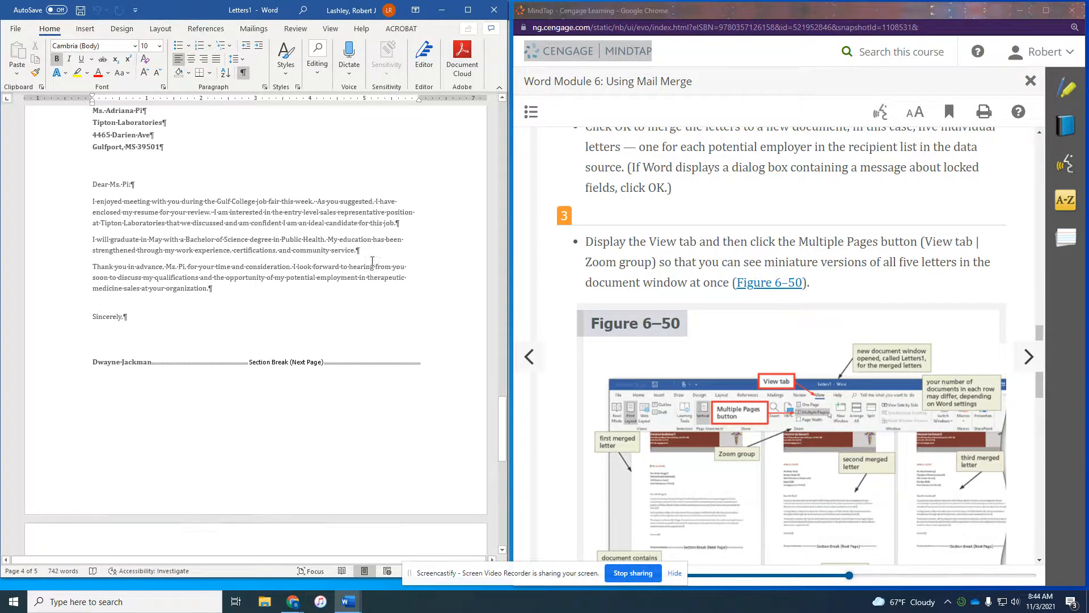
scroll(372, 262, down, 10)
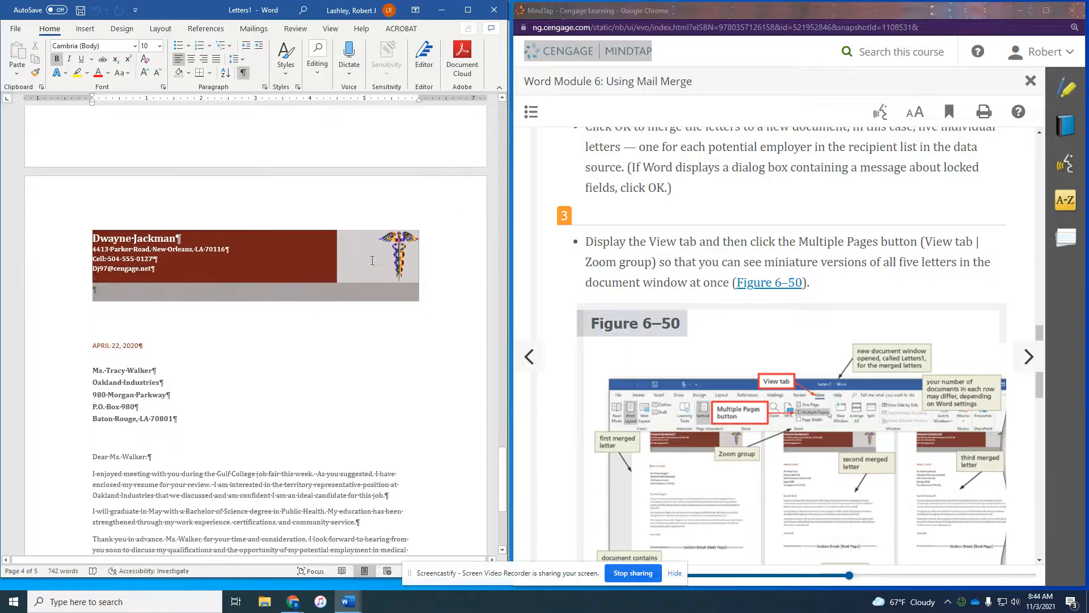
scroll(372, 261, down, 3)
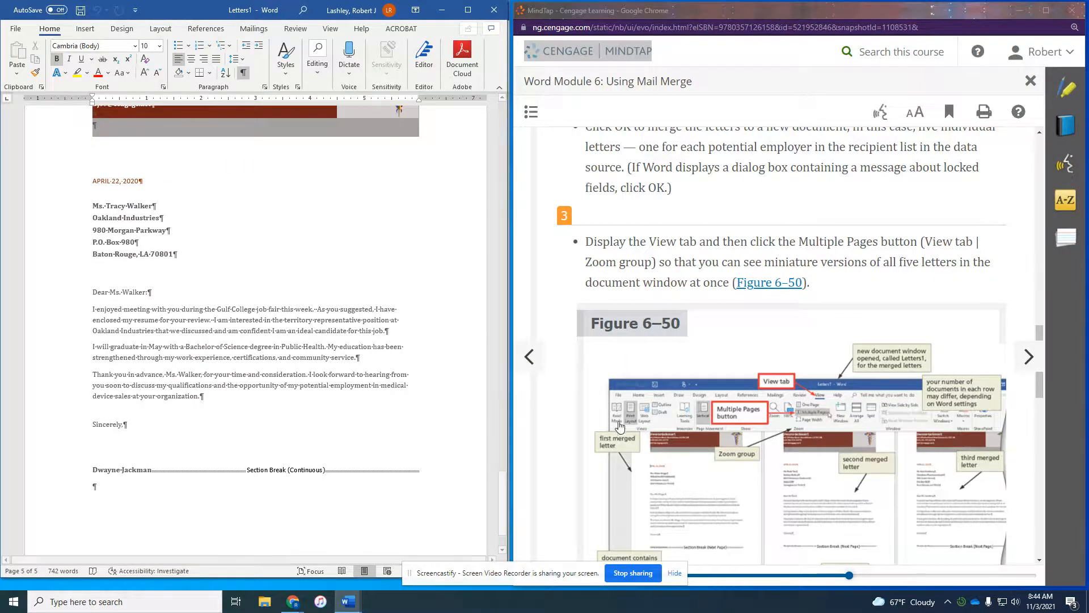
Read the textbook's Figure 6–50, page-width zoom step and instructions for saving the merged letters.
scroll(920, 464, down, 3)
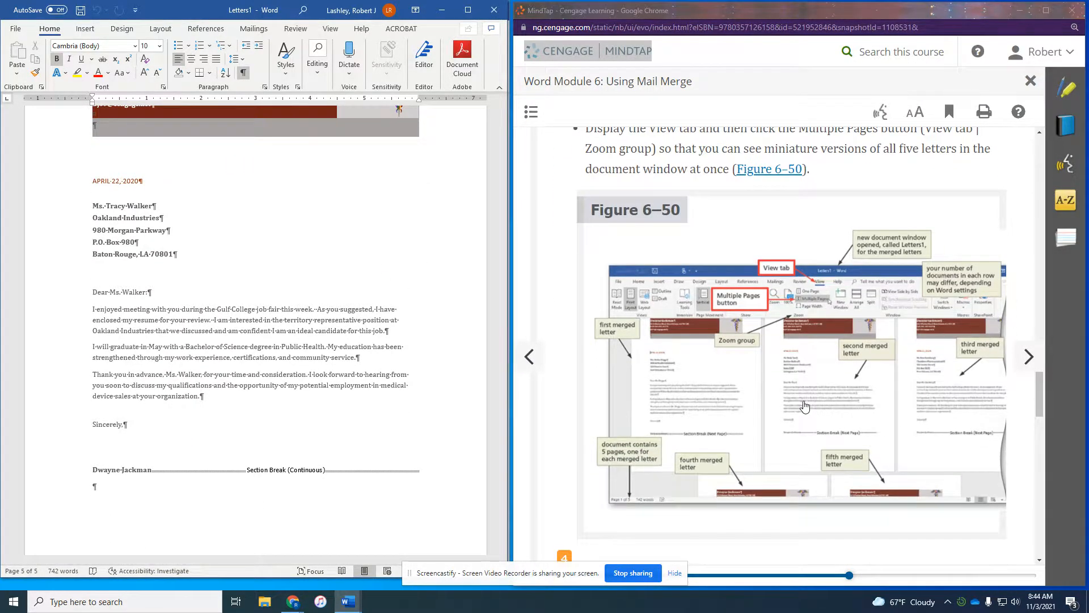
scroll(805, 405, down, 2)
scroll(804, 406, down, 1)
scroll(804, 401, down, 1)
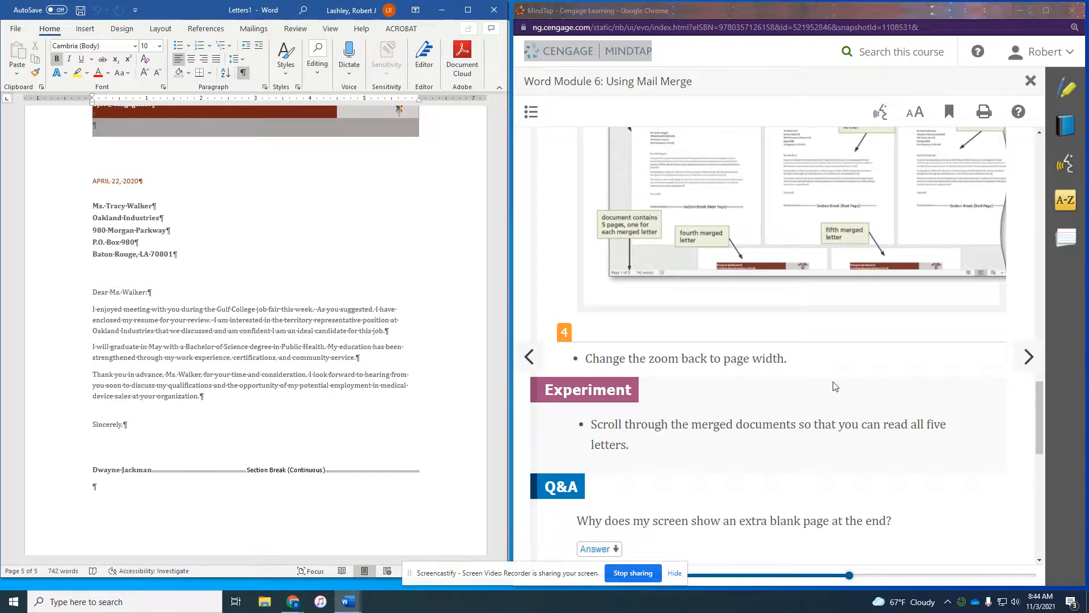
scroll(823, 381, down, 4)
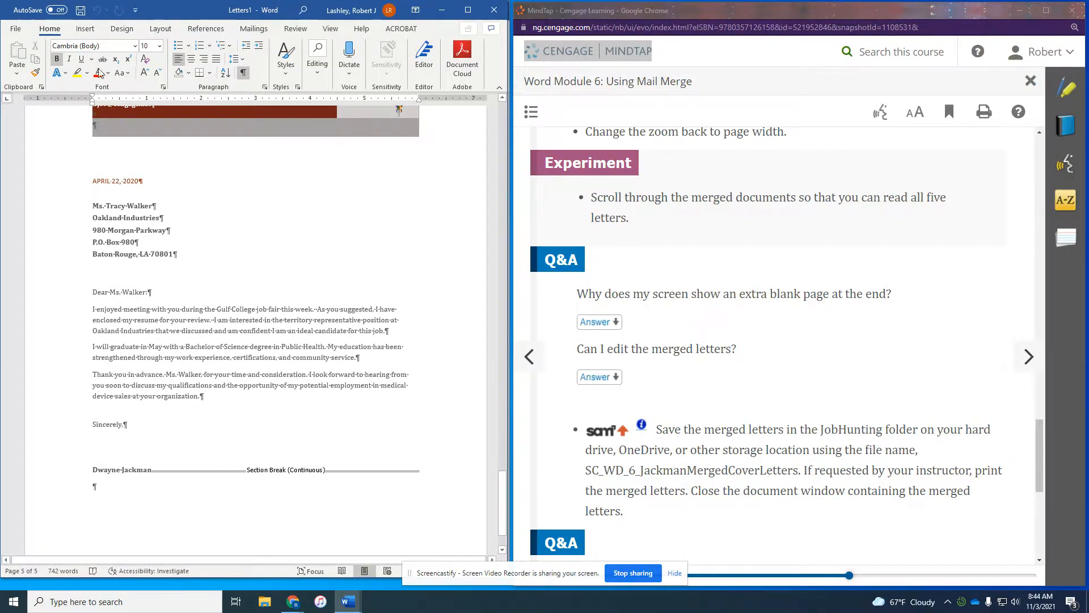
Save the merged letters in the JobHunting folder as a Word document named SC_WD_JackmanMergedCoverLetters.
click(17, 28)
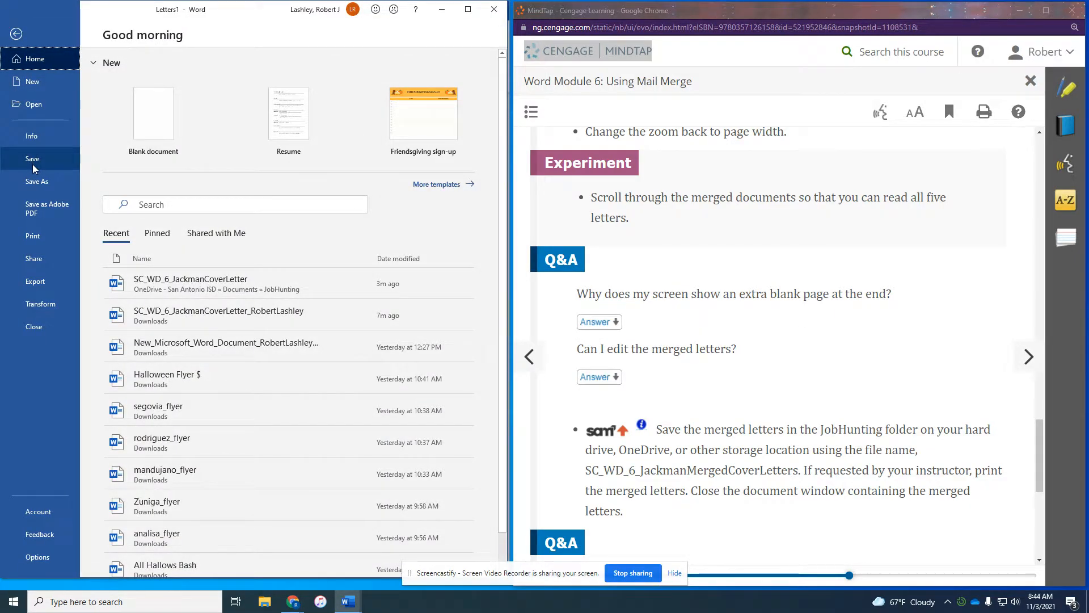
click(39, 159)
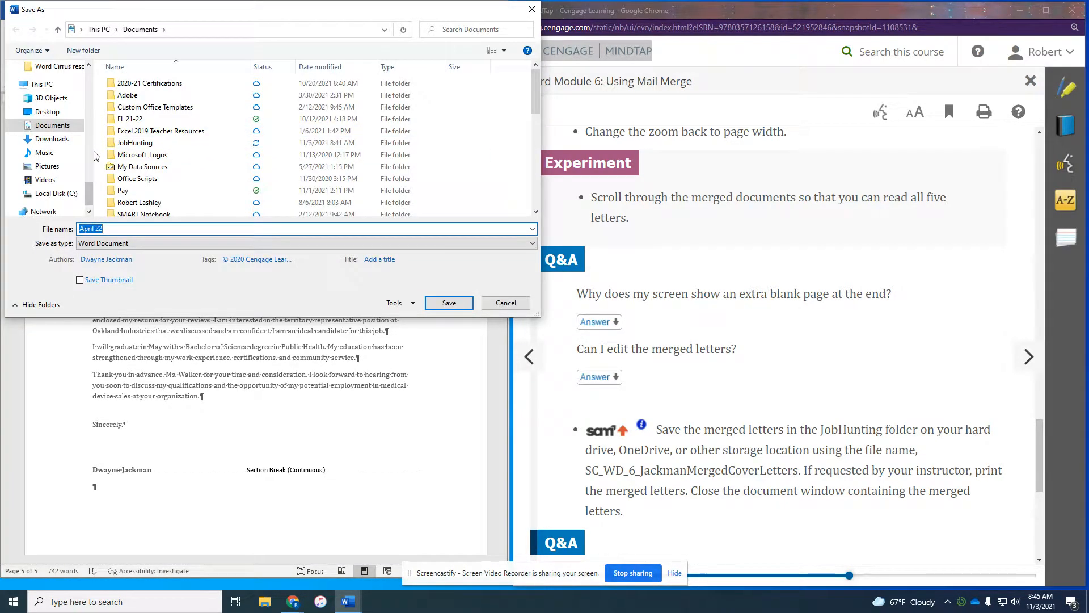
click(130, 147)
double_click(131, 145)
click(78, 232)
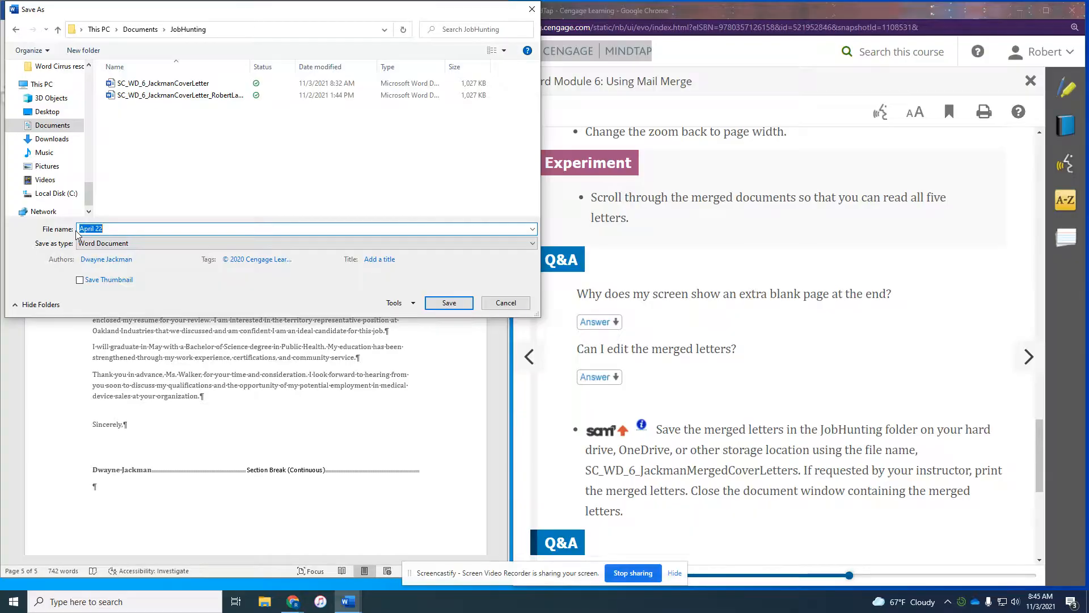
text(SC_)
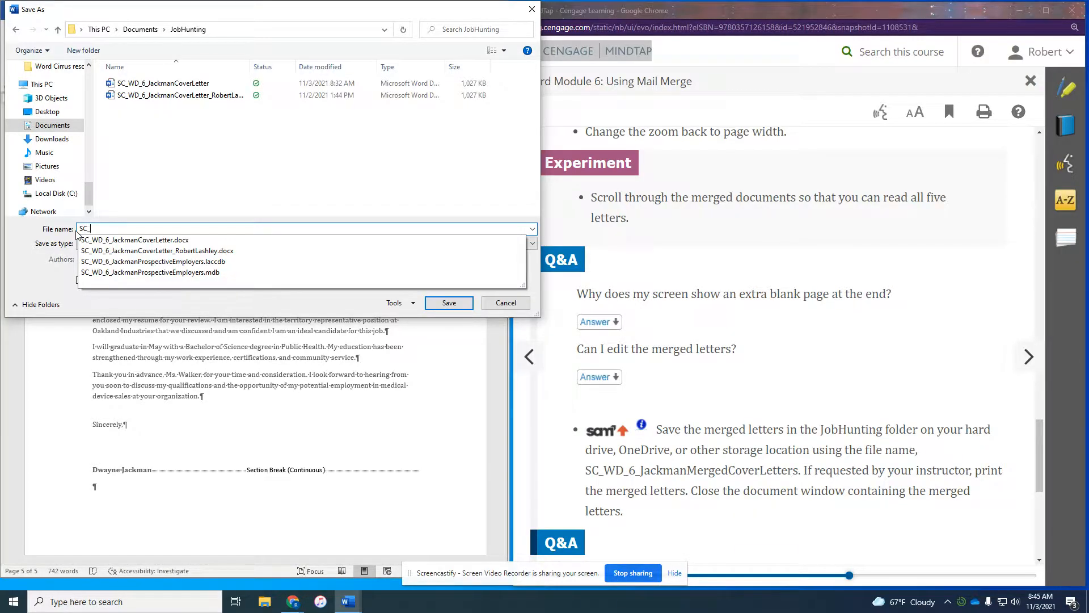
text(WD_JackmanMergedCov)
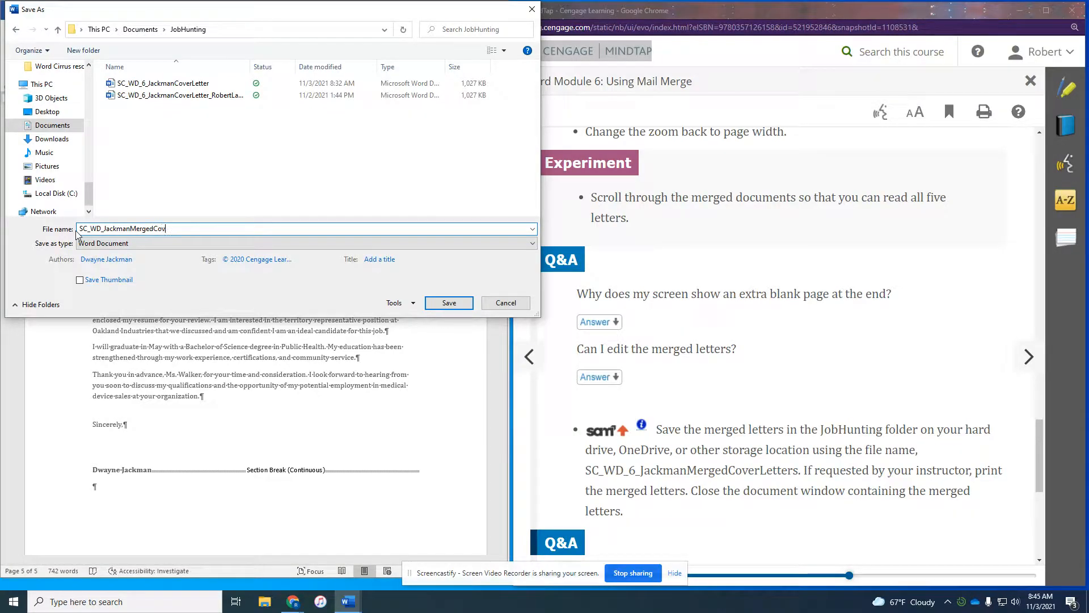
text(erLetters)
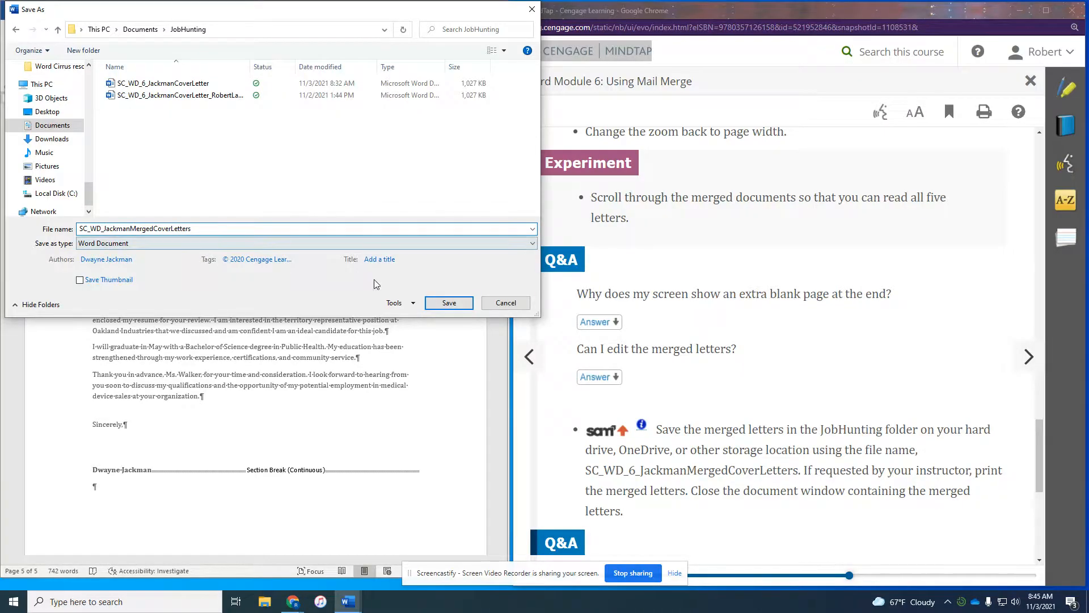
click(441, 308)
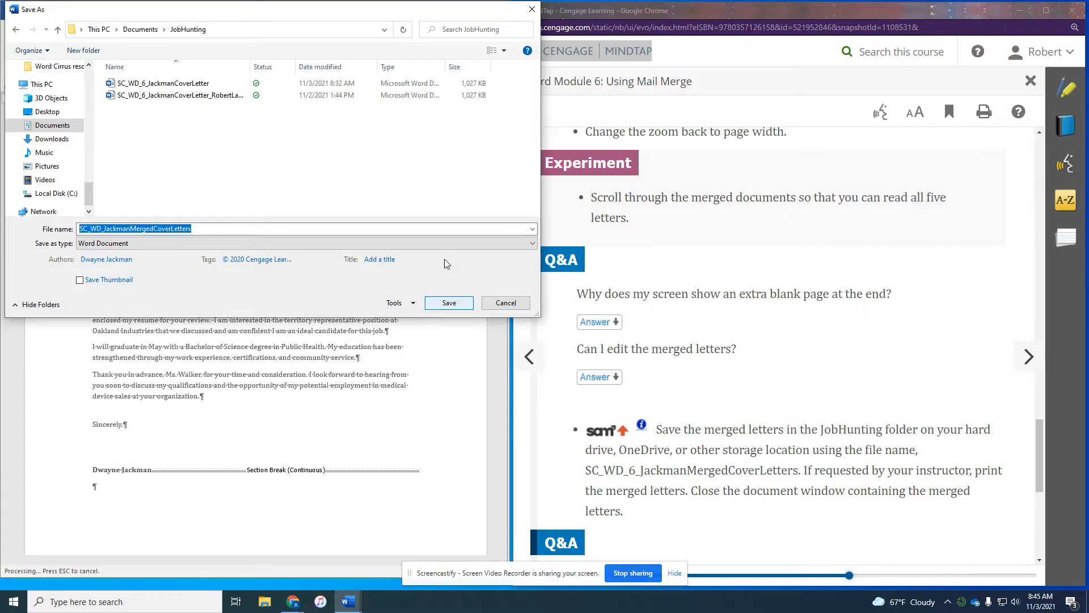
Read the textbook's closing instructions, minimize the merged letters document, and close the Mail Merge pane in the main document.
scroll(731, 296, down, 6)
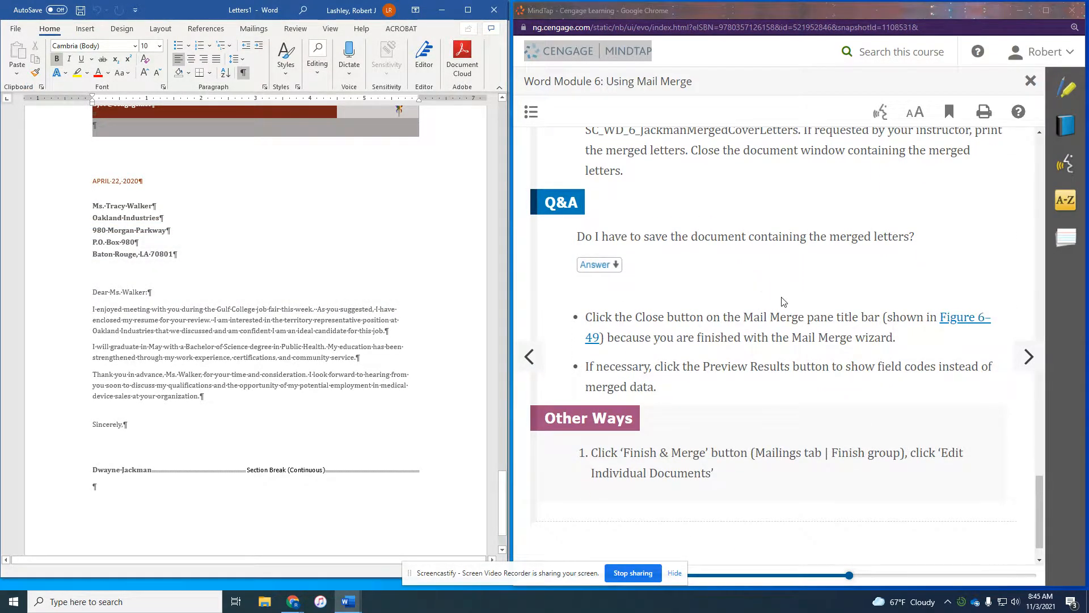
scroll(782, 302, down, 1)
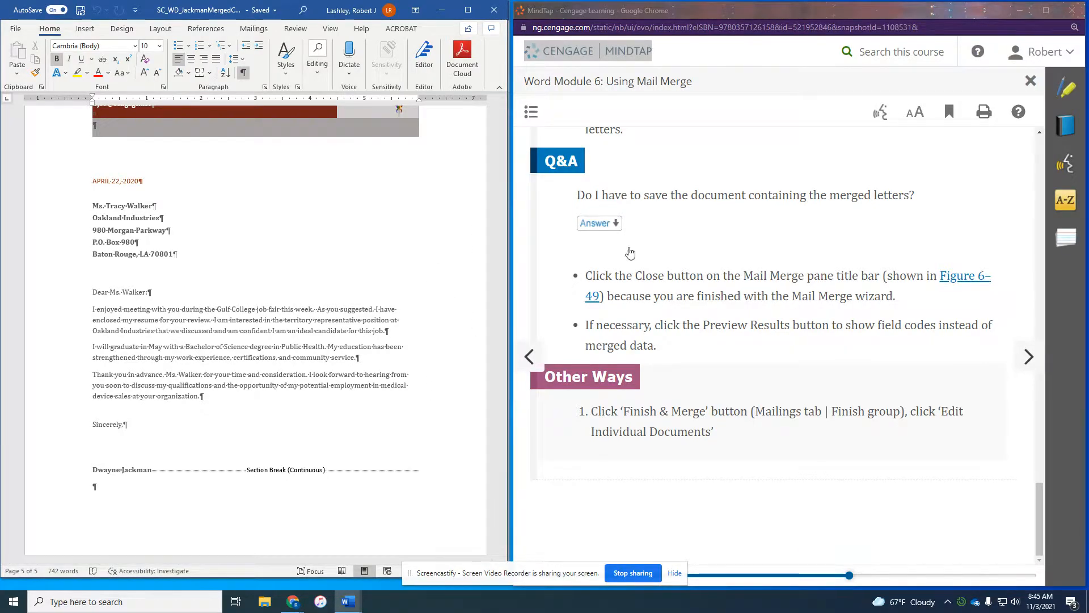
scroll(766, 339, up, 4)
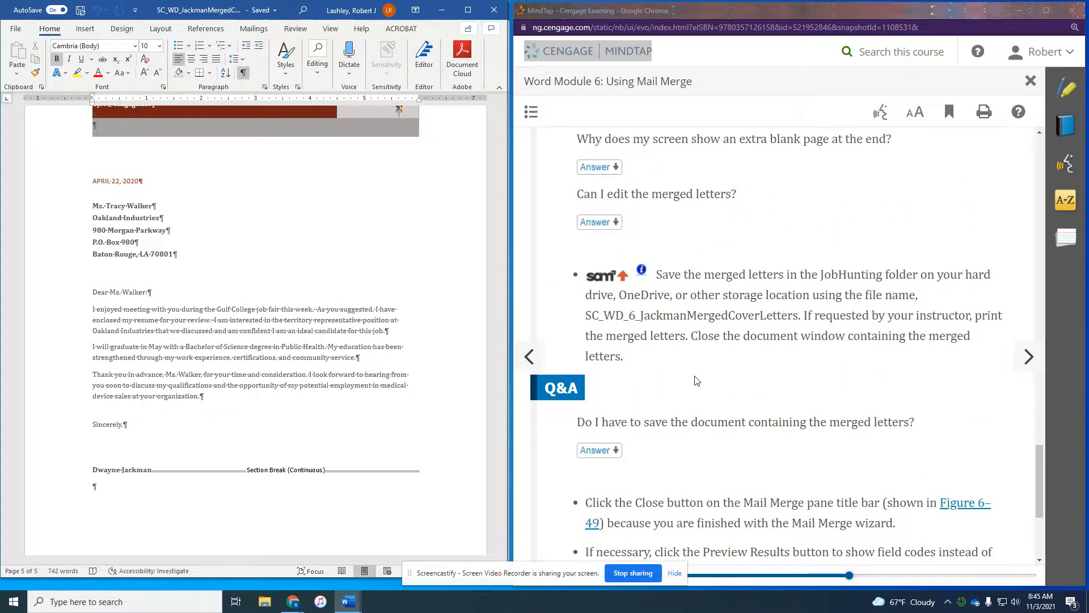
scroll(714, 312, down, 2)
click(443, 10)
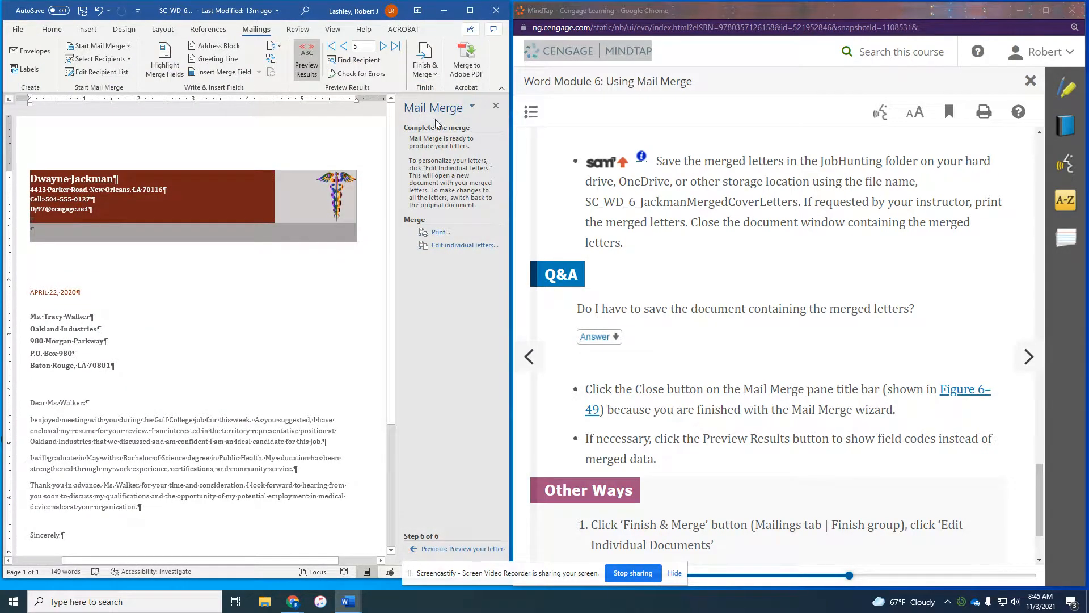
click(496, 106)
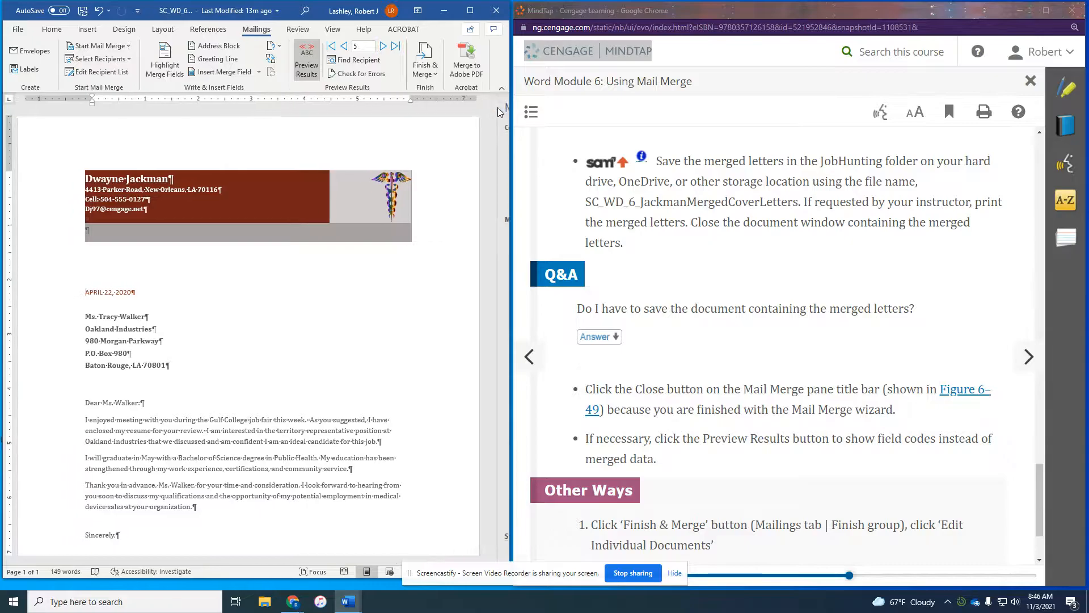
Read the textbook's remaining wizard notes and section WD 6-5c on correcting merge field errors and merging letters to a printer.
scroll(799, 327, down, 2)
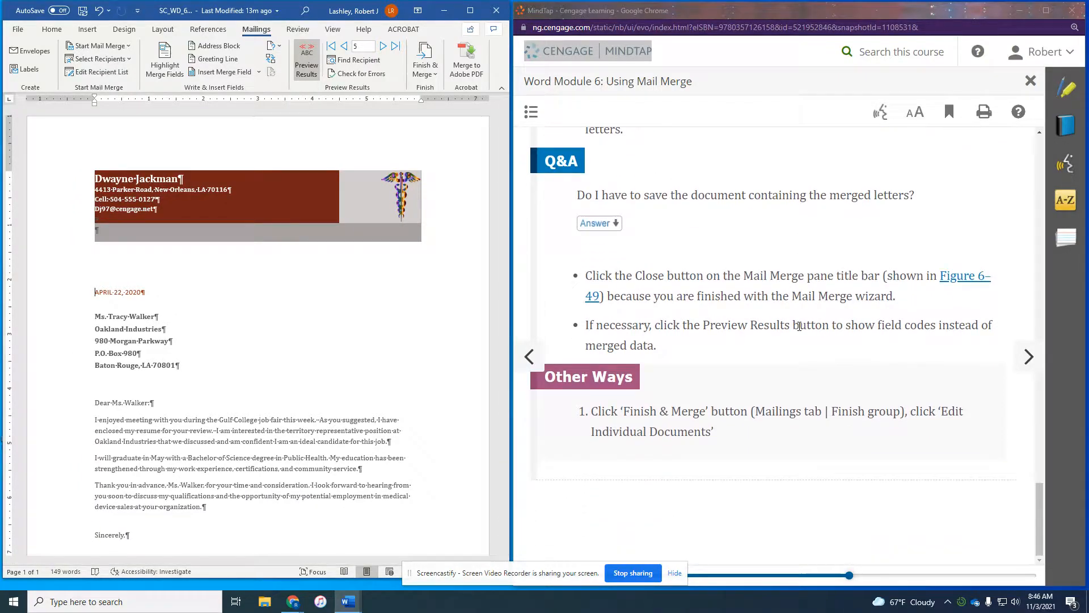
click(1041, 370)
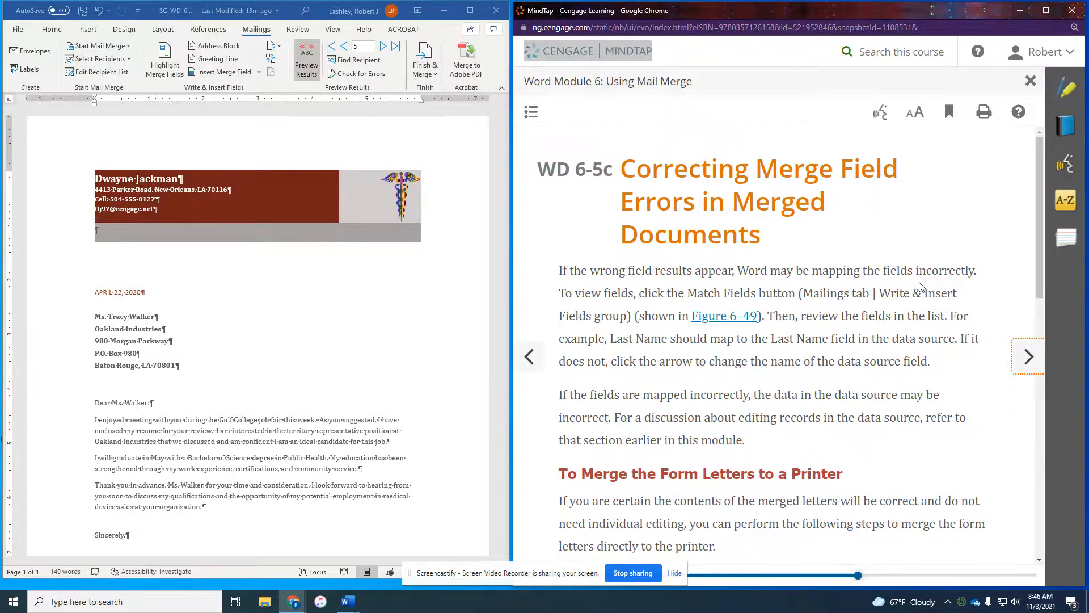
scroll(883, 294, down, 1)
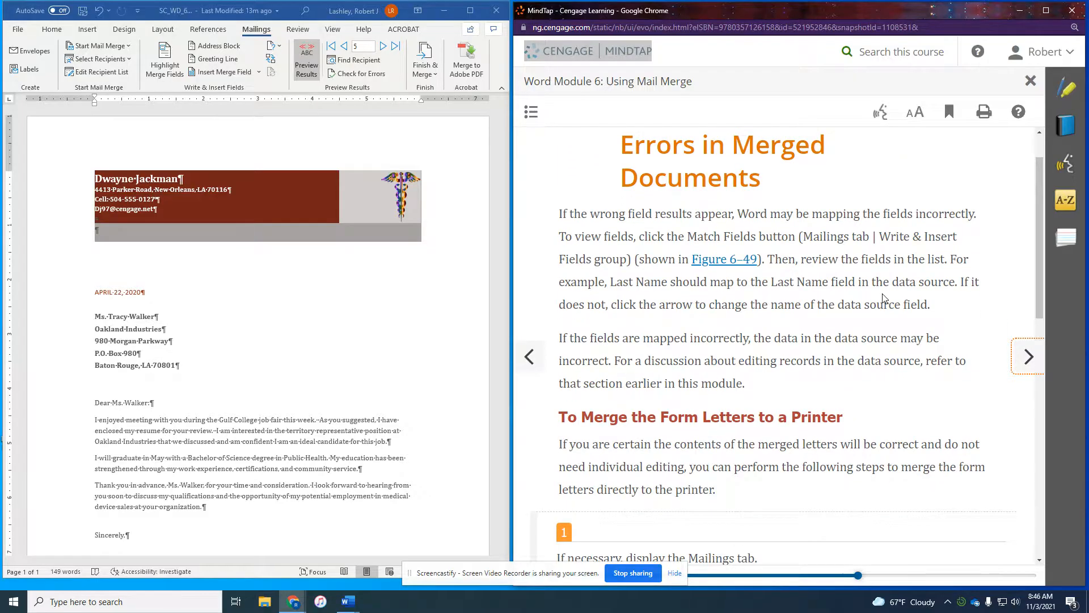
scroll(884, 296, down, 4)
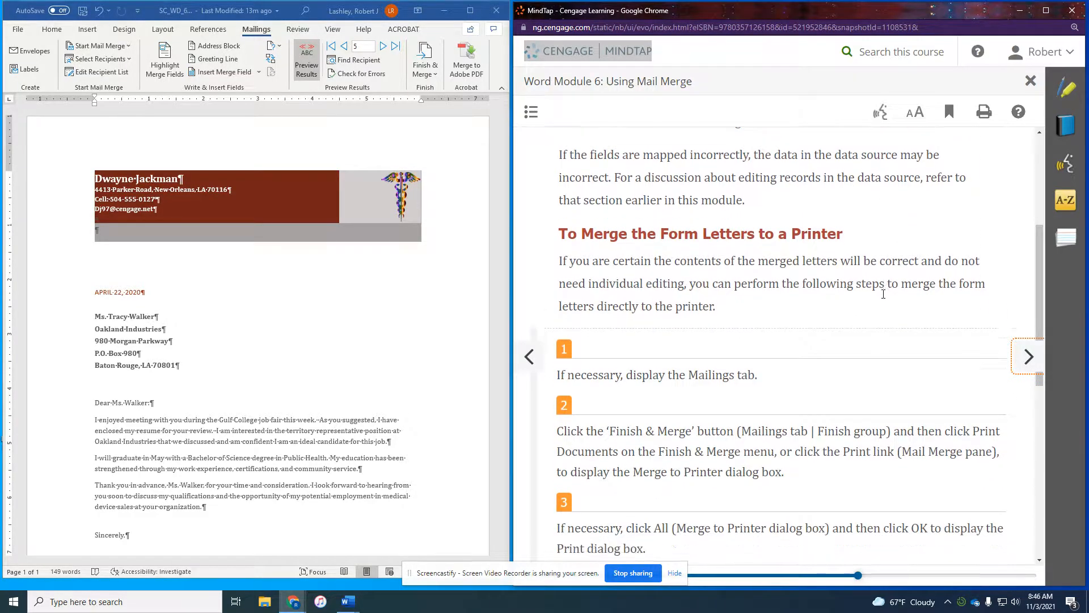
scroll(883, 293, down, 2)
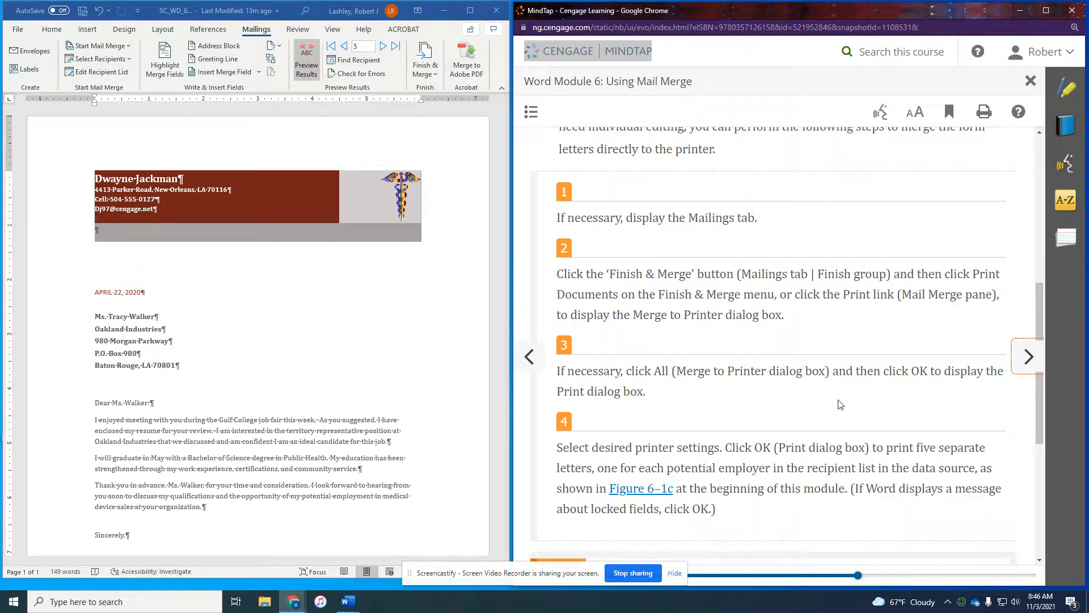
scroll(845, 404, down, 3)
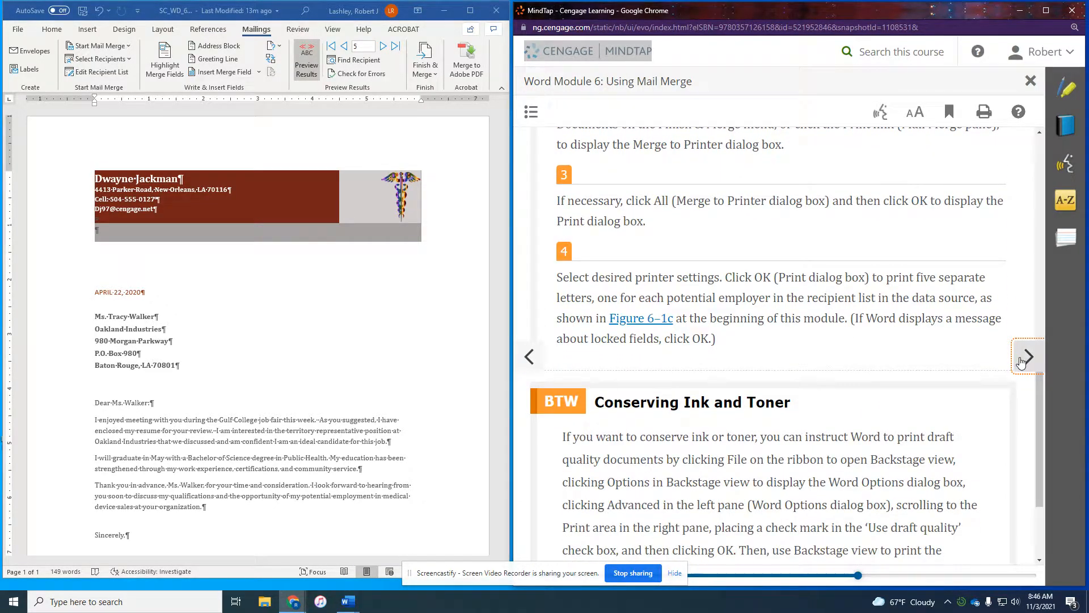
Go to the textbook's section WD 6-5d on selecting recipients and open the cover letter's mail merge recipient list for editing.
click(1027, 363)
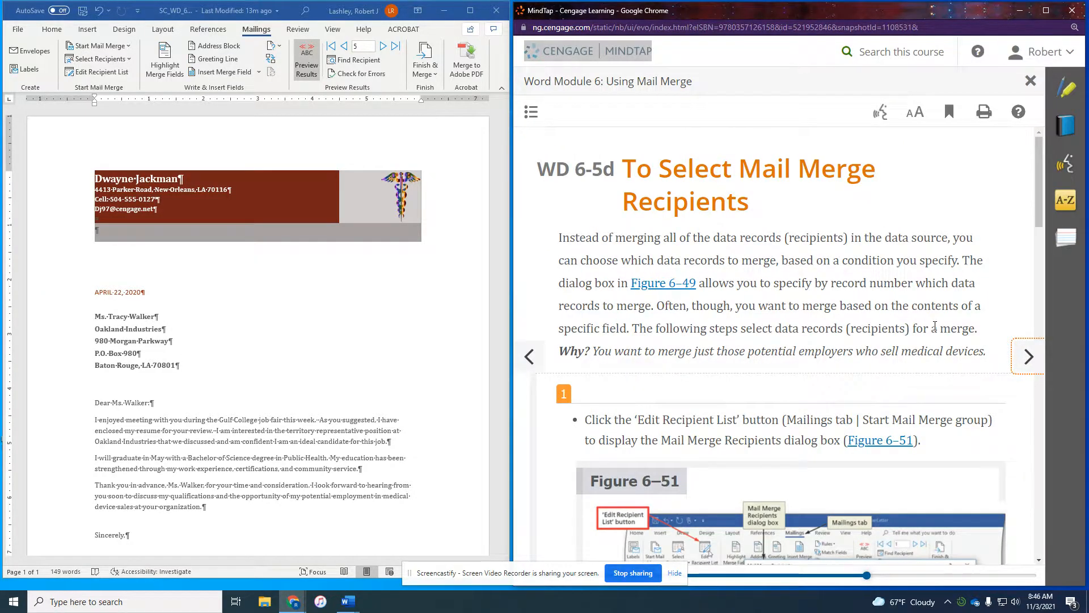
scroll(935, 326, down, 1)
scroll(936, 330, down, 2)
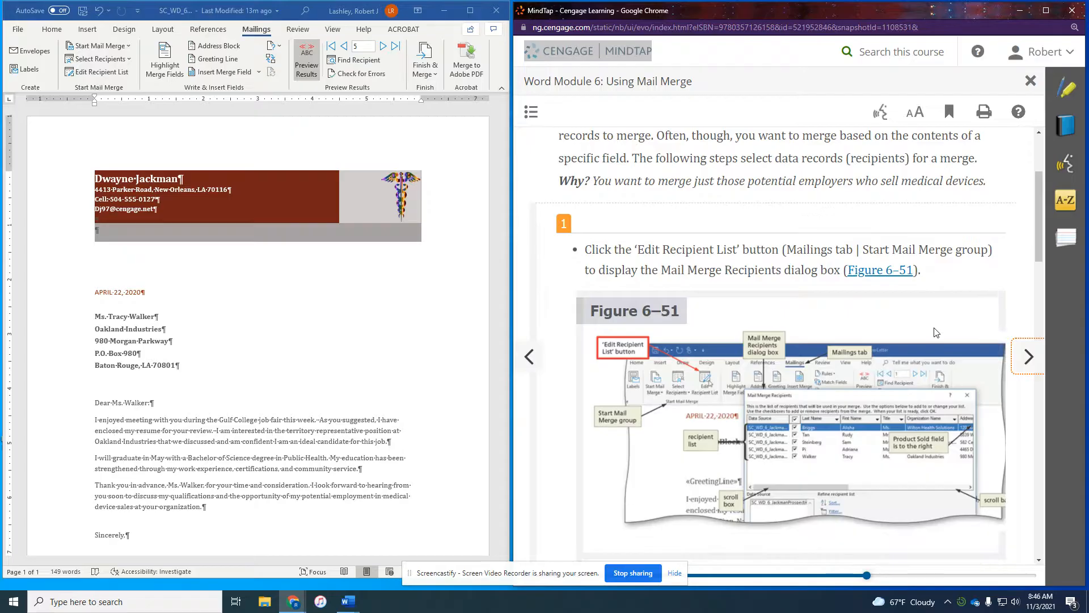
scroll(936, 333, down, 1)
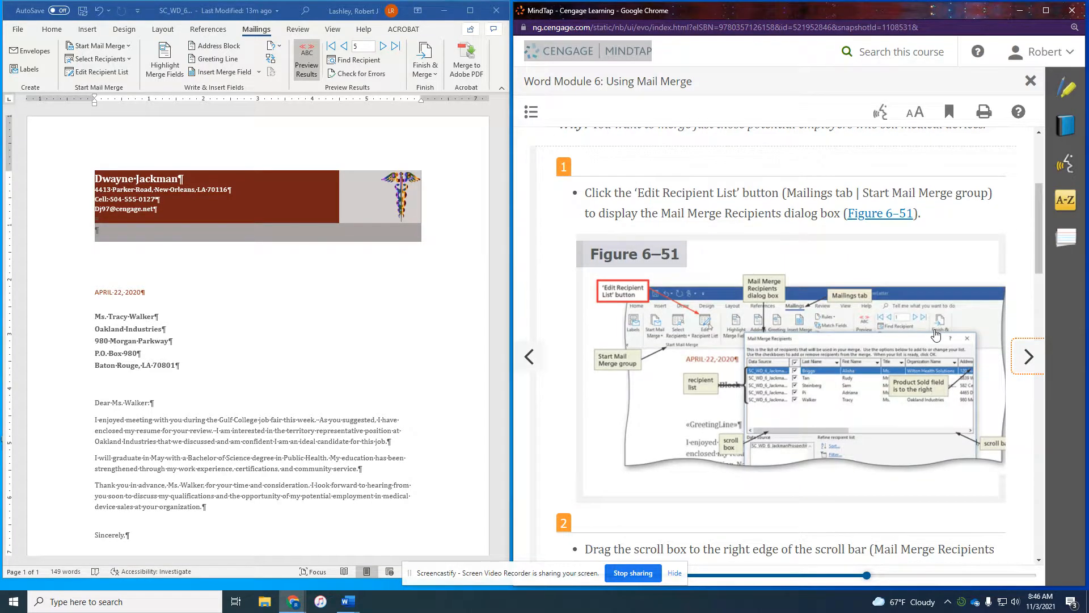
scroll(936, 335, down, 1)
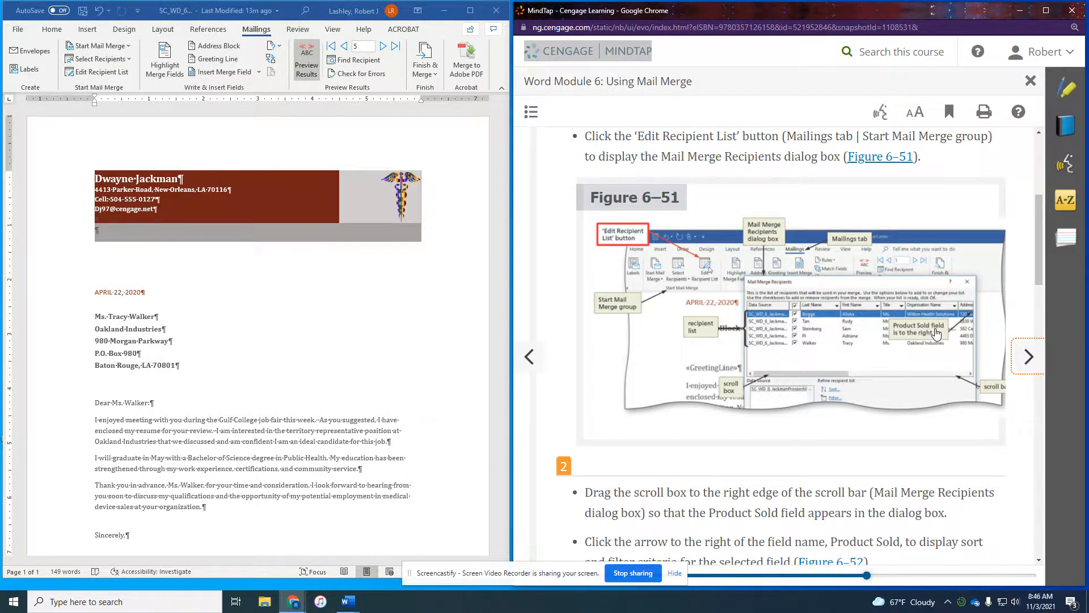
scroll(936, 333, up, 1)
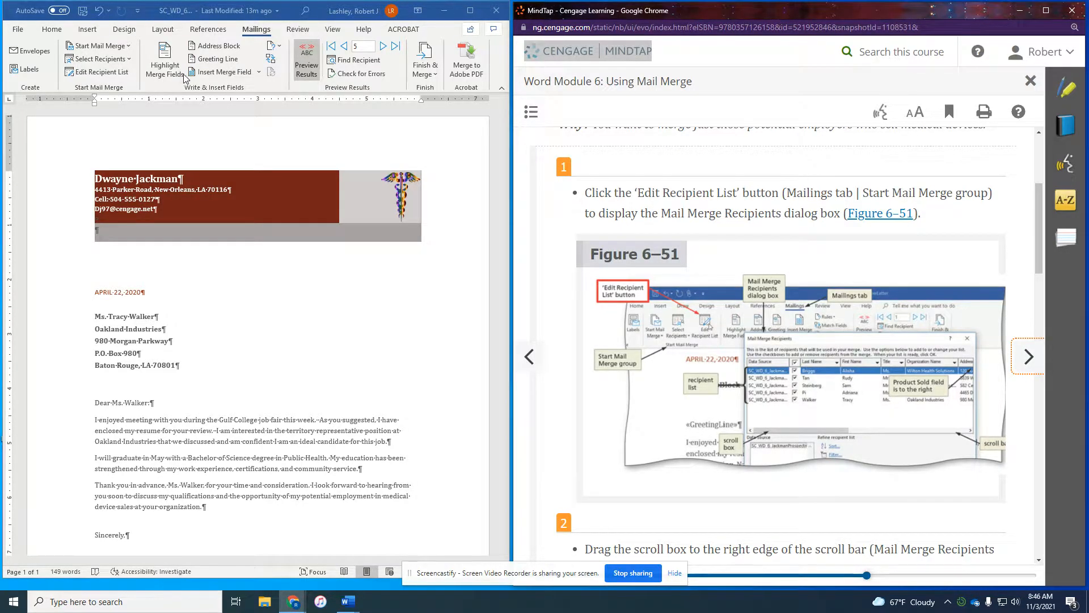
click(111, 73)
click(111, 72)
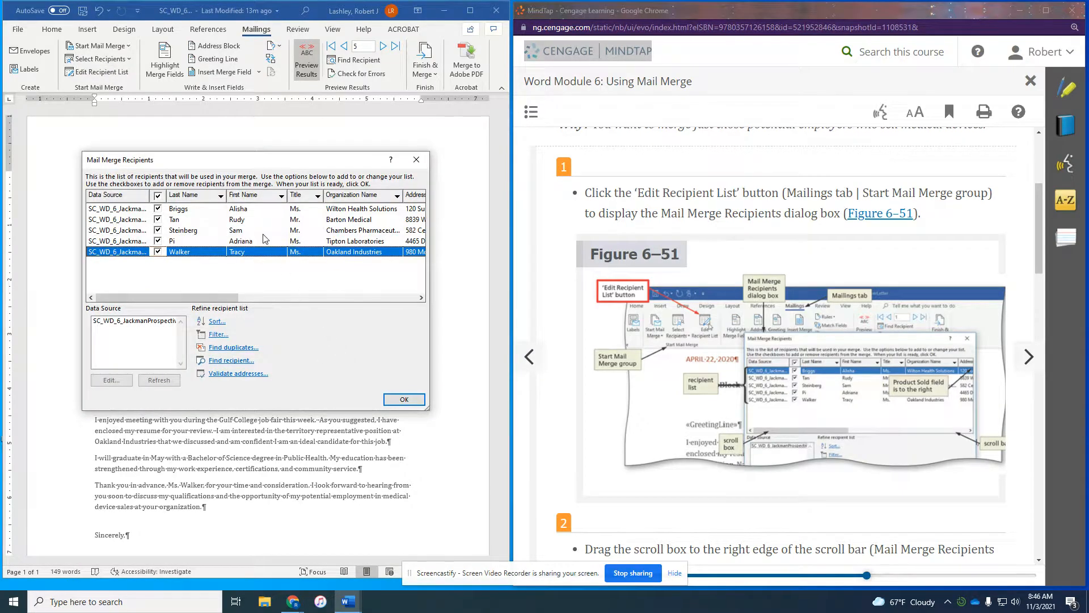
Consult the textbook's Figure 6–52 step, bring the Product Sold field into view in the recipient list, and sort the records by it.
scroll(855, 351, down, 3)
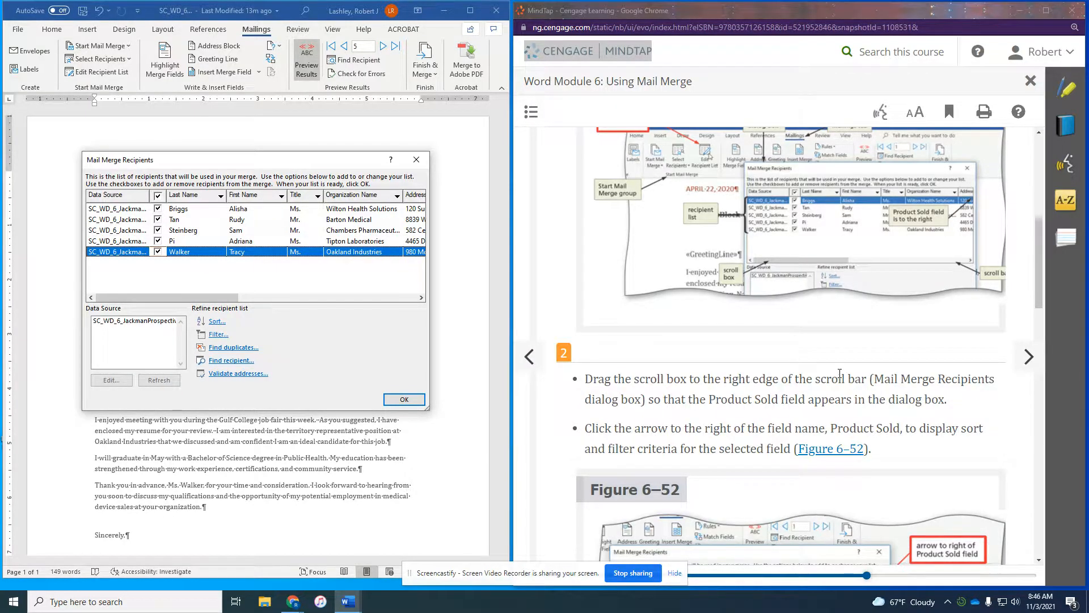
scroll(840, 373, down, 3)
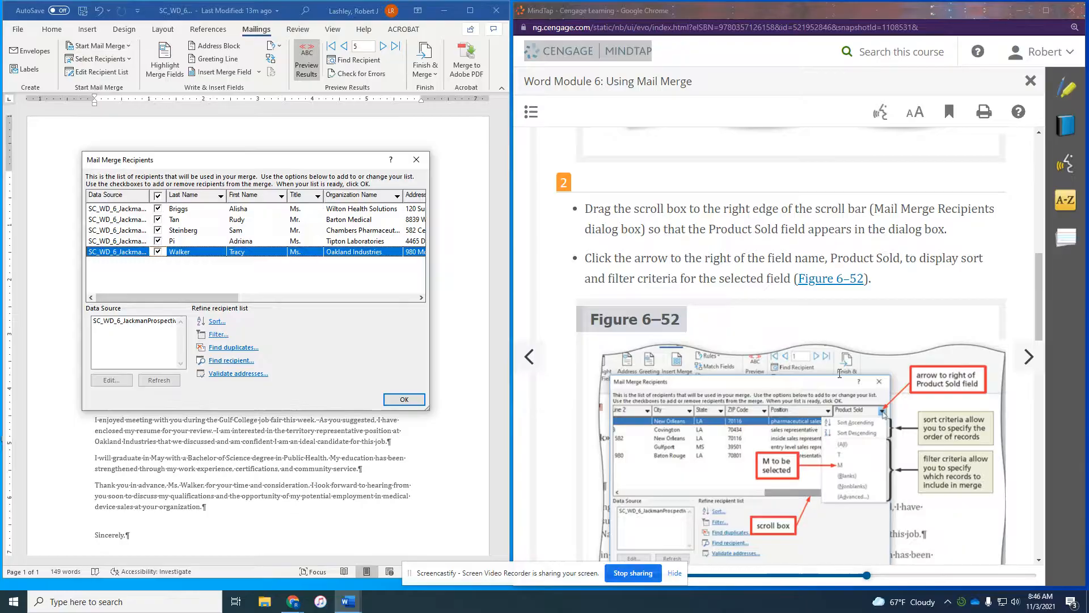
scroll(840, 373, down, 1)
scroll(840, 373, up, 4)
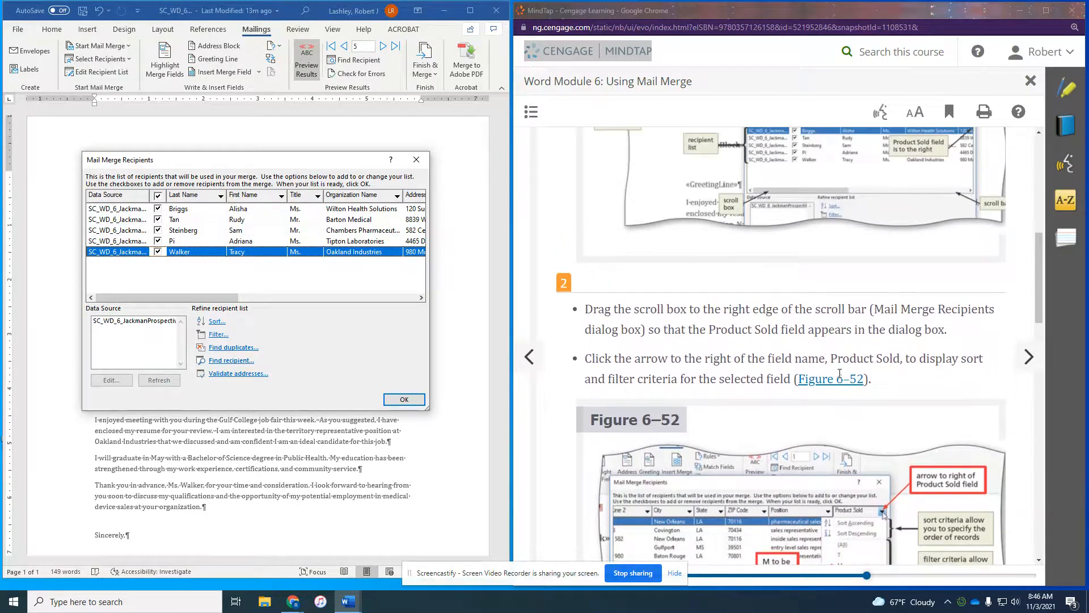
scroll(843, 359, up, 3)
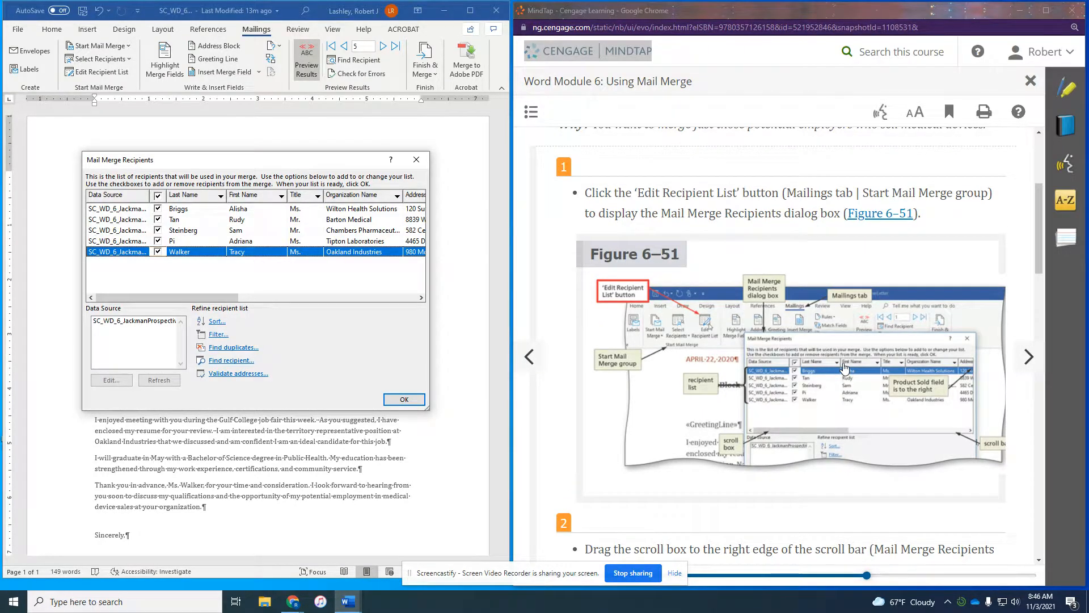
scroll(843, 366, down, 4)
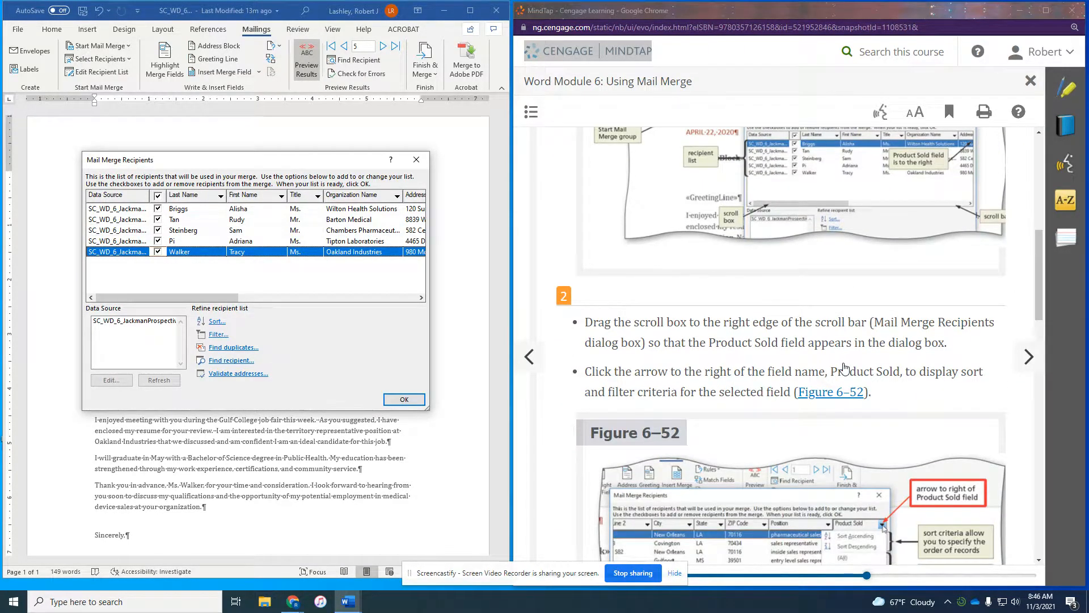
drag(165, 298, 347, 321)
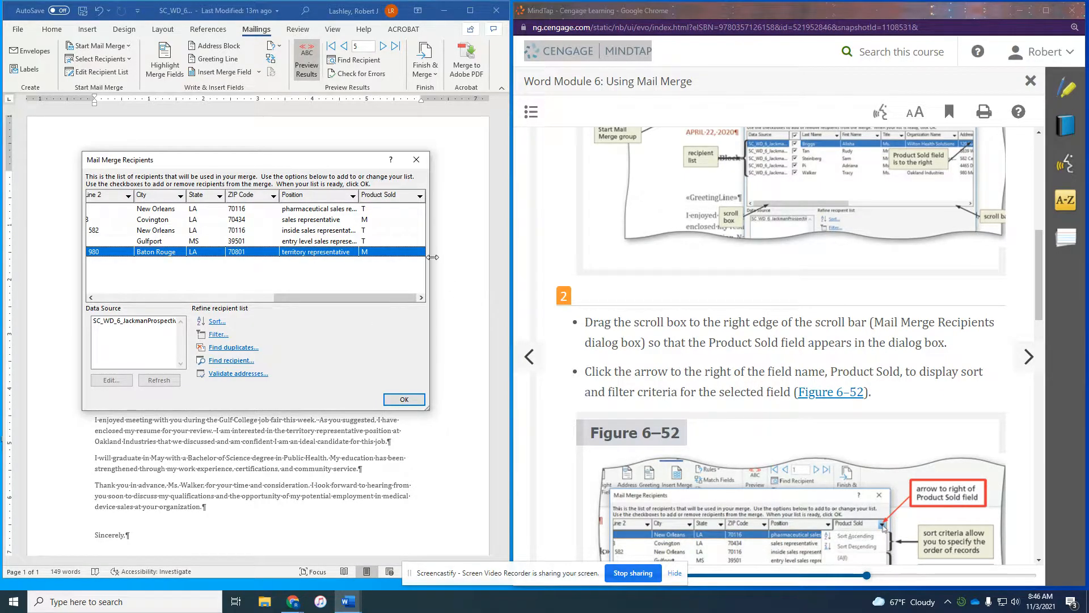
click(403, 196)
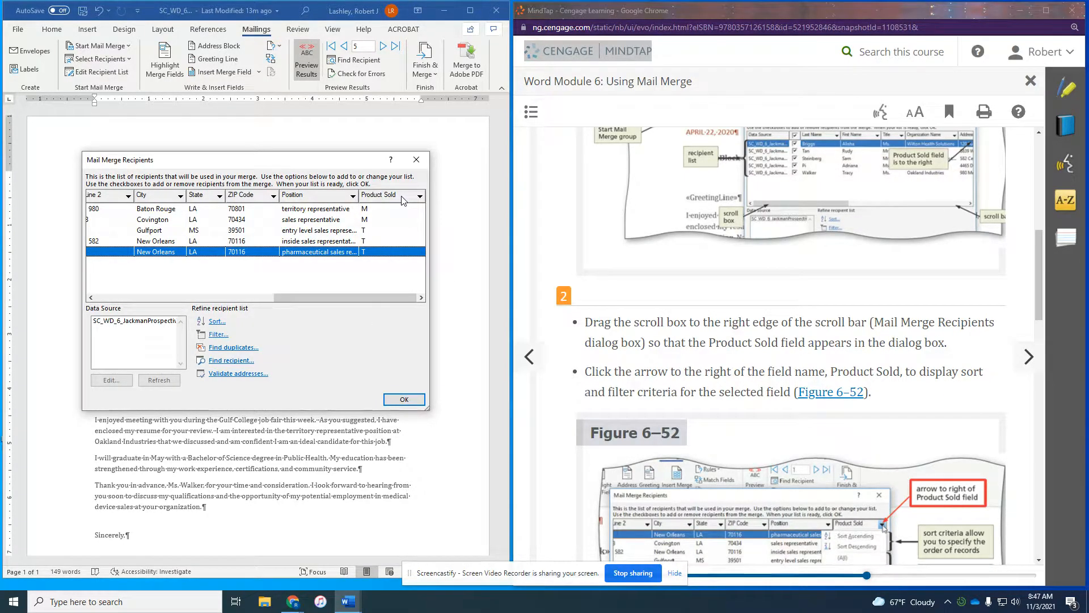
Filter the recipient list to the records whose Product Sold value is M and accept the recipient selection.
click(422, 197)
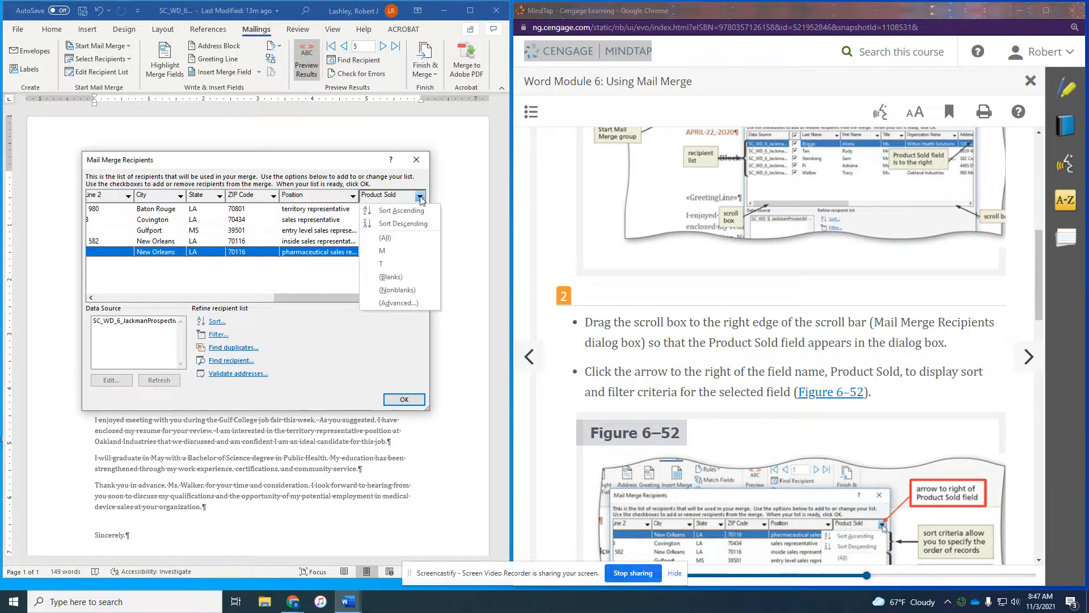
scroll(757, 354, down, 3)
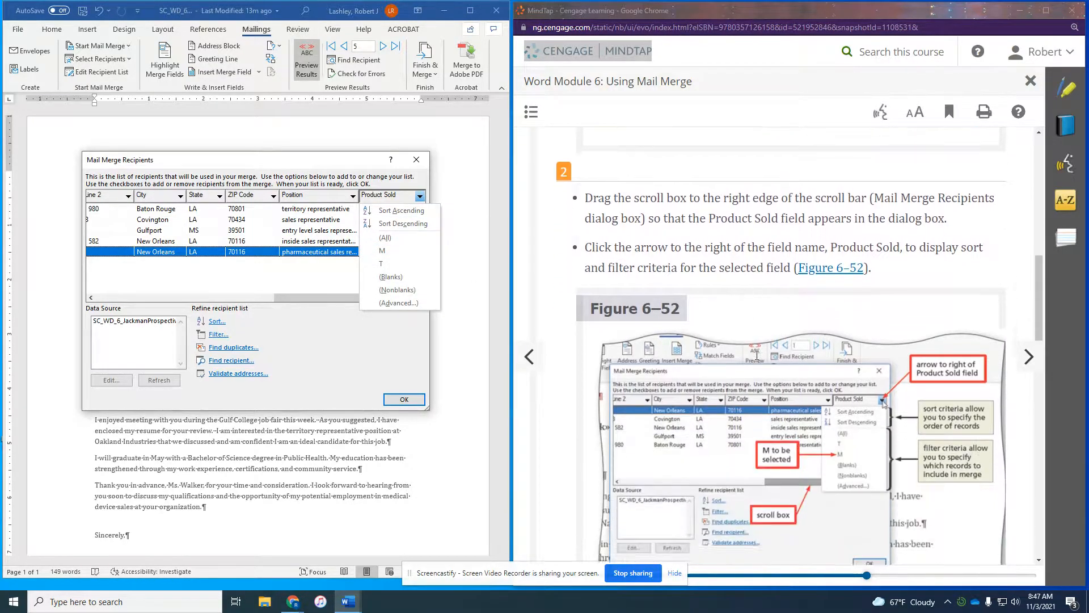
scroll(757, 354, down, 5)
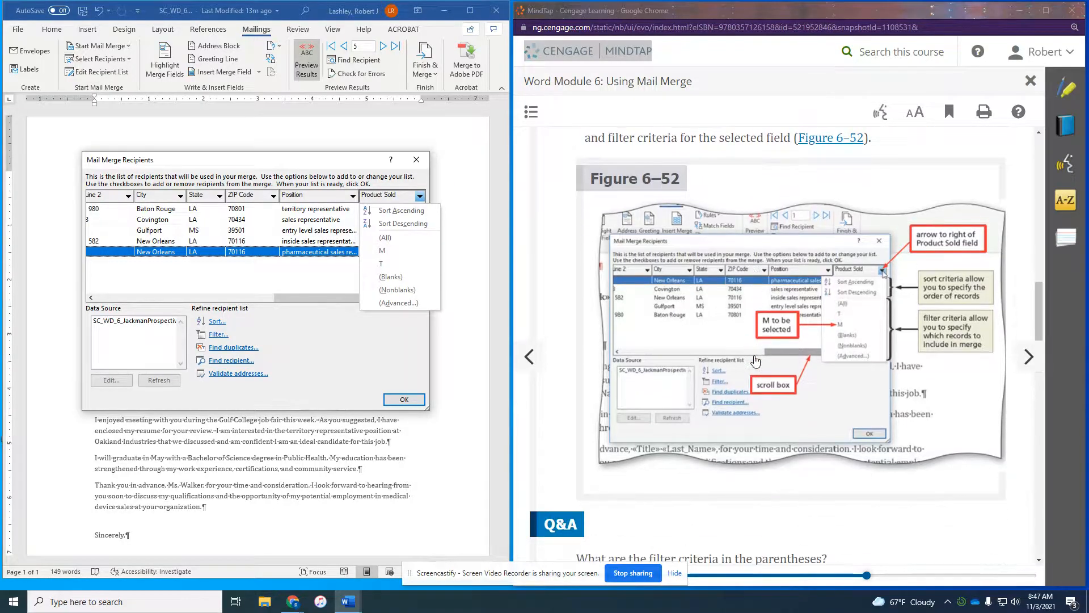
scroll(755, 363, down, 2)
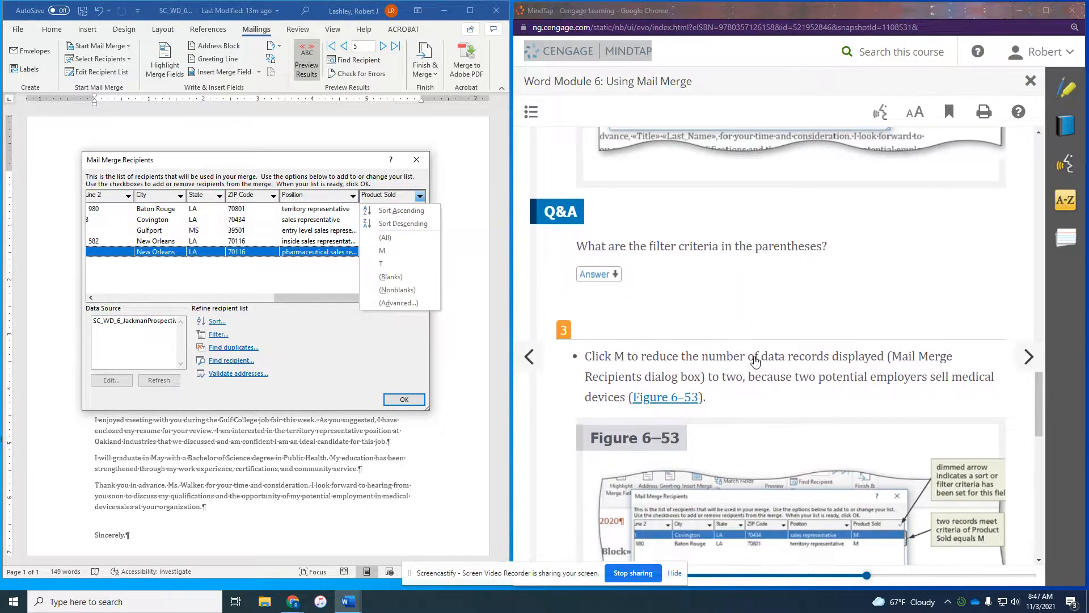
click(405, 254)
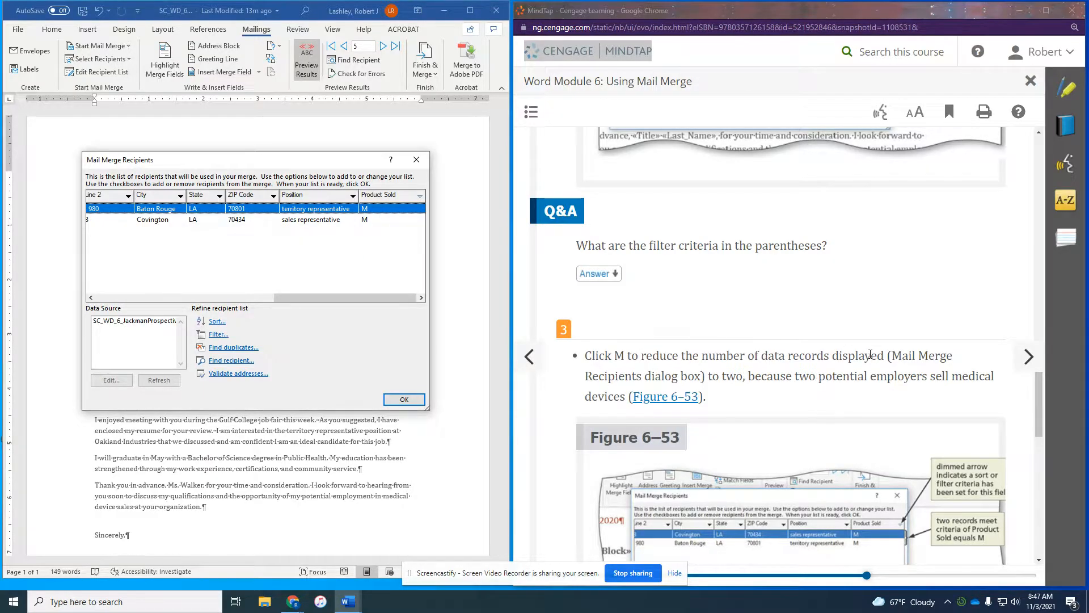
scroll(871, 355, down, 5)
scroll(870, 354, down, 4)
scroll(870, 359, down, 1)
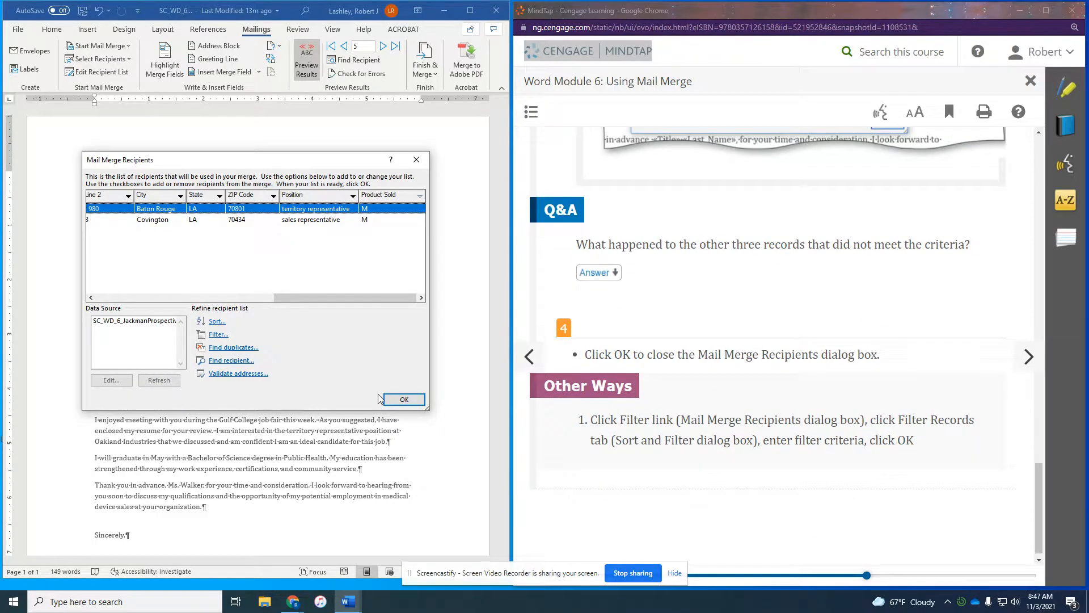
click(397, 401)
scroll(910, 392, down, 1)
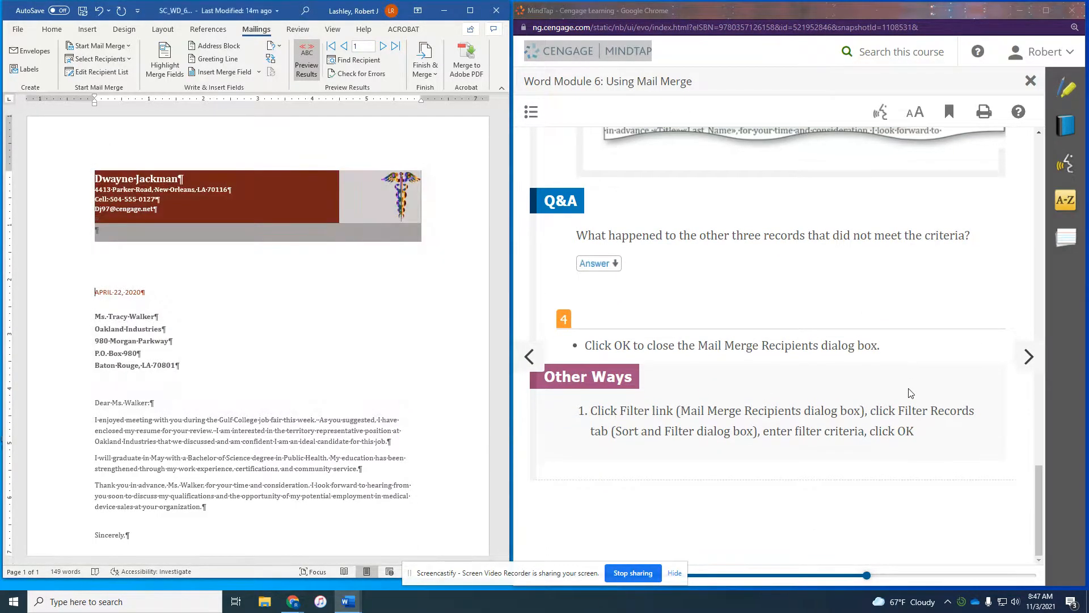
Following the textbook's section WD 6-5e, merge all the filtered records into a new document of individual letters.
click(1030, 367)
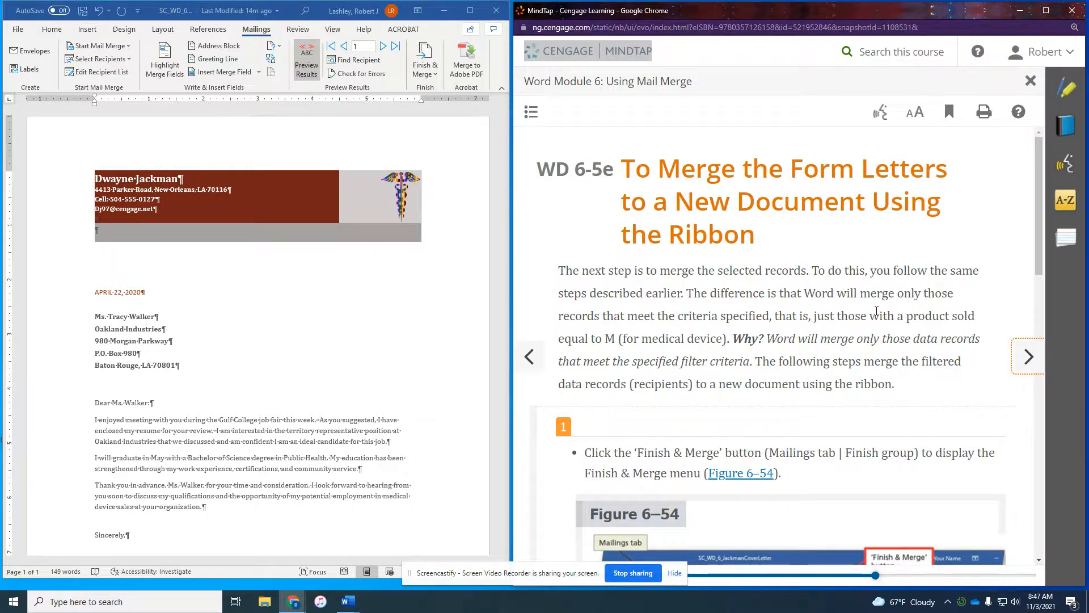
scroll(942, 332, down, 4)
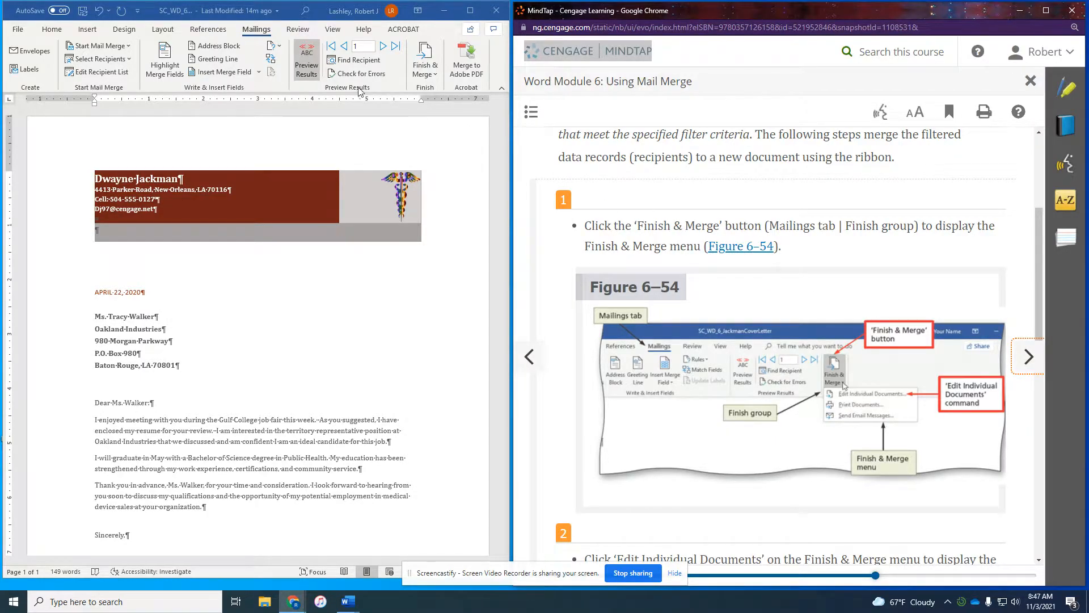
click(423, 70)
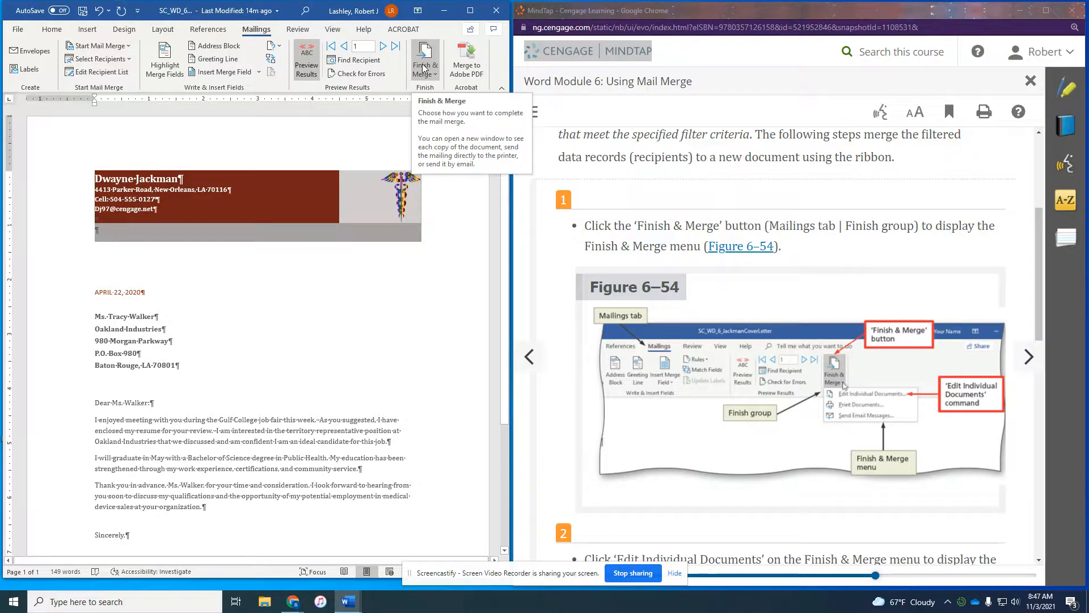
scroll(754, 298, down, 2)
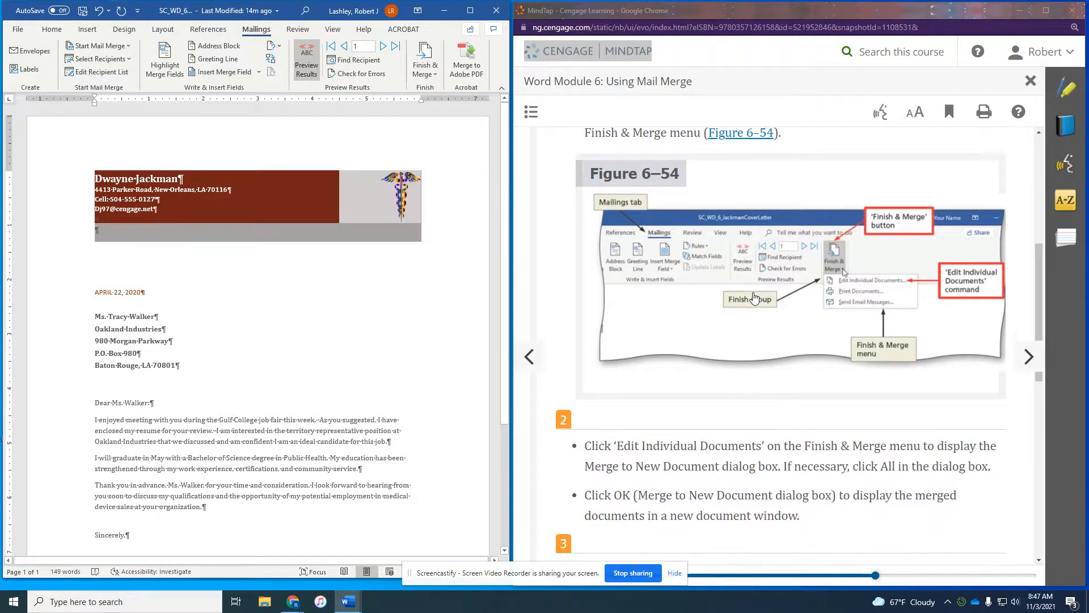
click(431, 76)
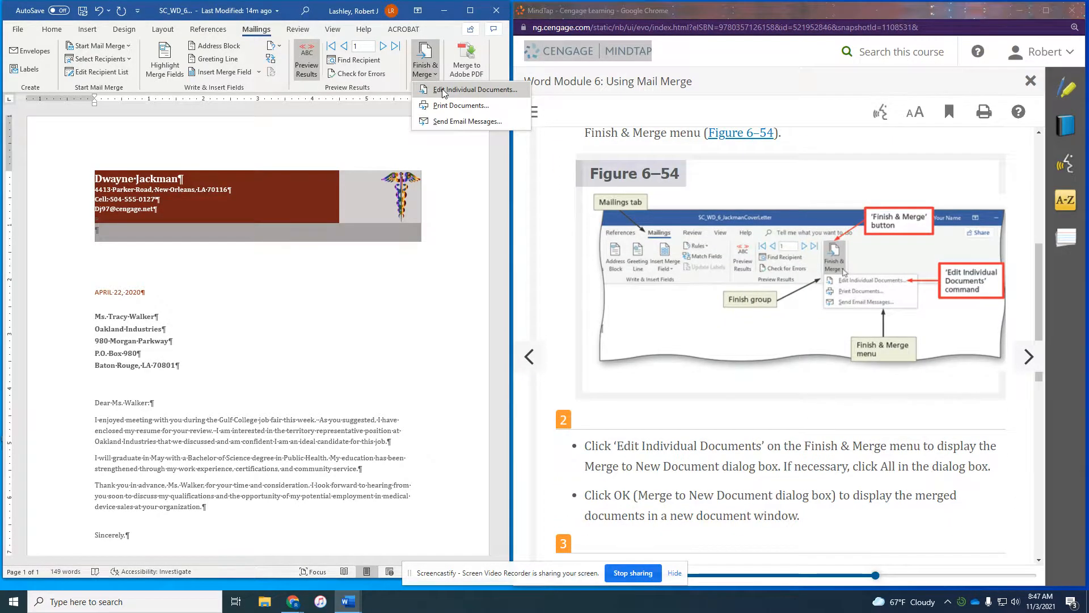
click(444, 98)
scroll(749, 338, down, 3)
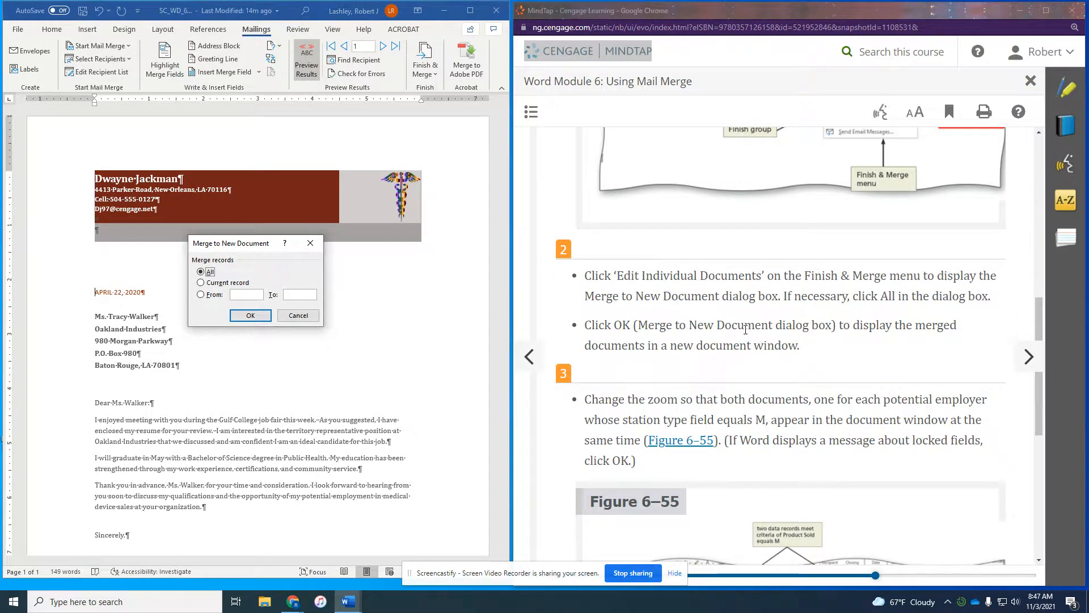
scroll(747, 332, down, 1)
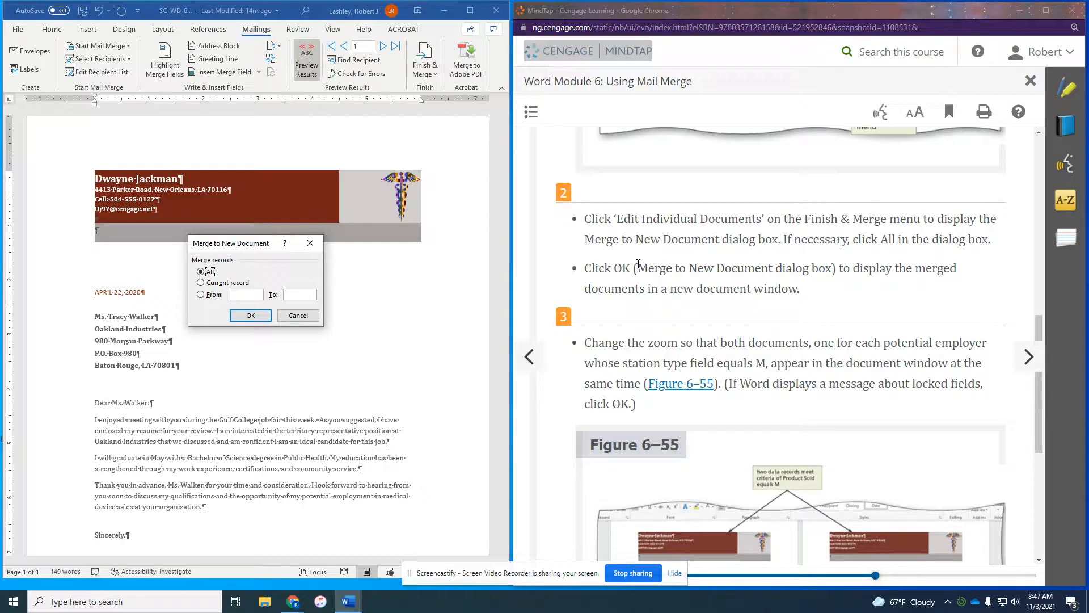
click(240, 316)
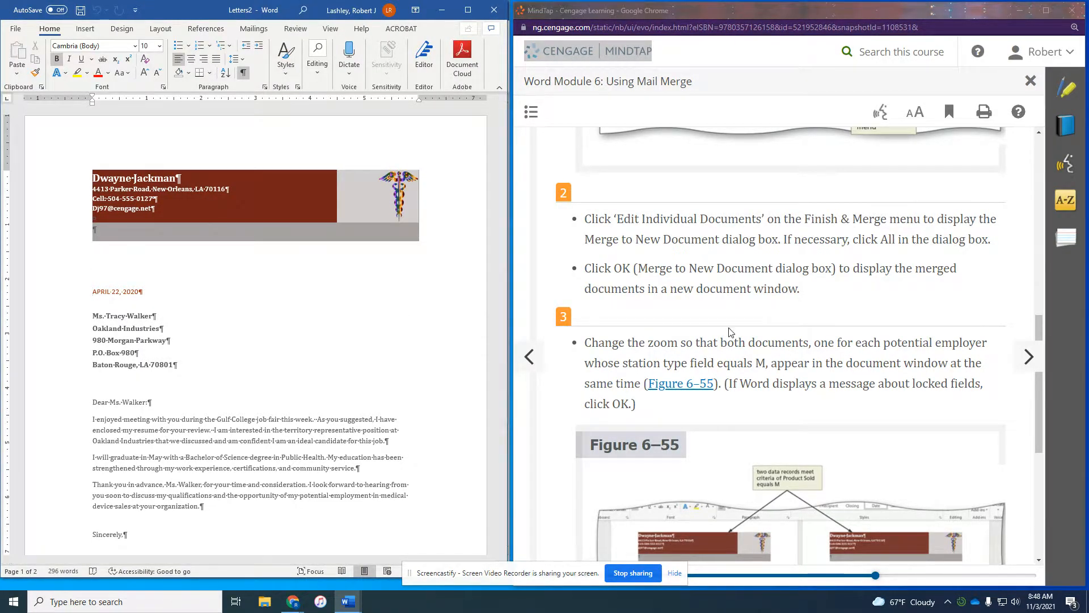
Review the merged letters against the textbook's Figure 6–55 step and set the zoom to show multiple pages.
scroll(730, 328, down, 1)
scroll(311, 266, down, 5)
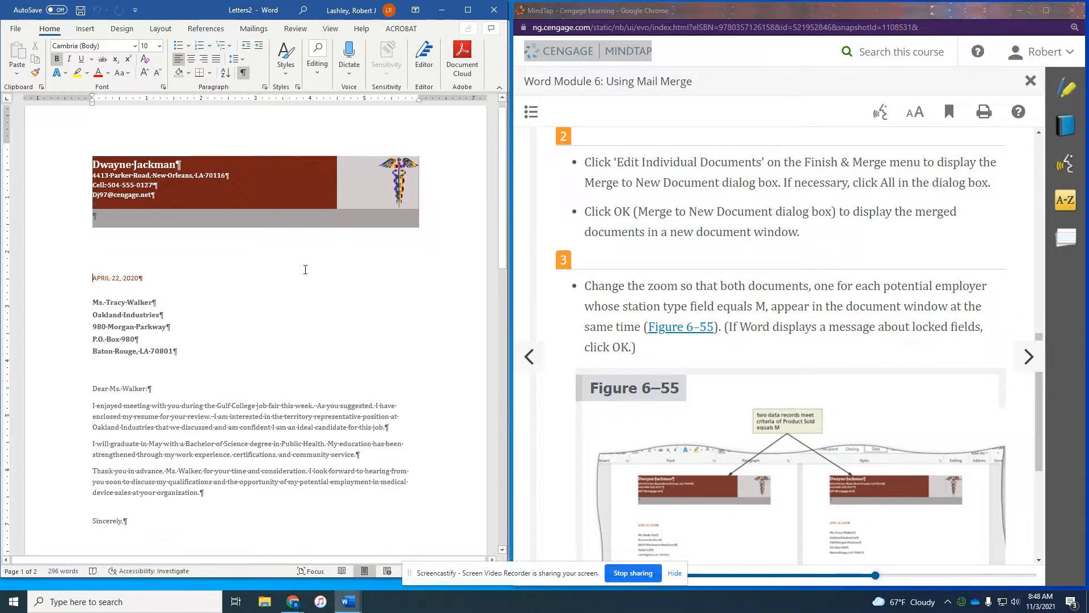
scroll(309, 271, down, 8)
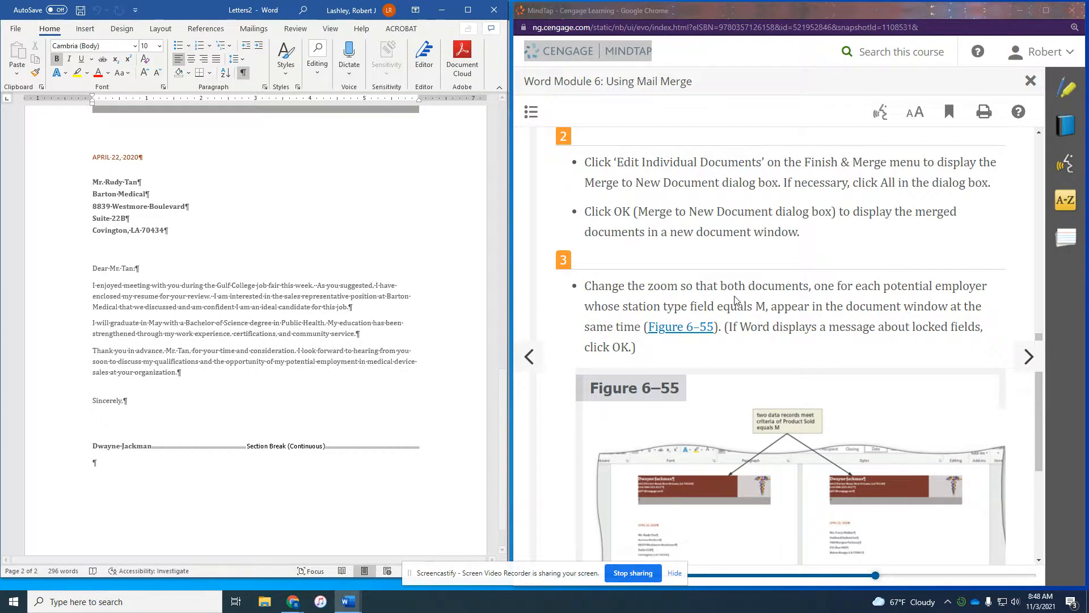
scroll(811, 264, down, 2)
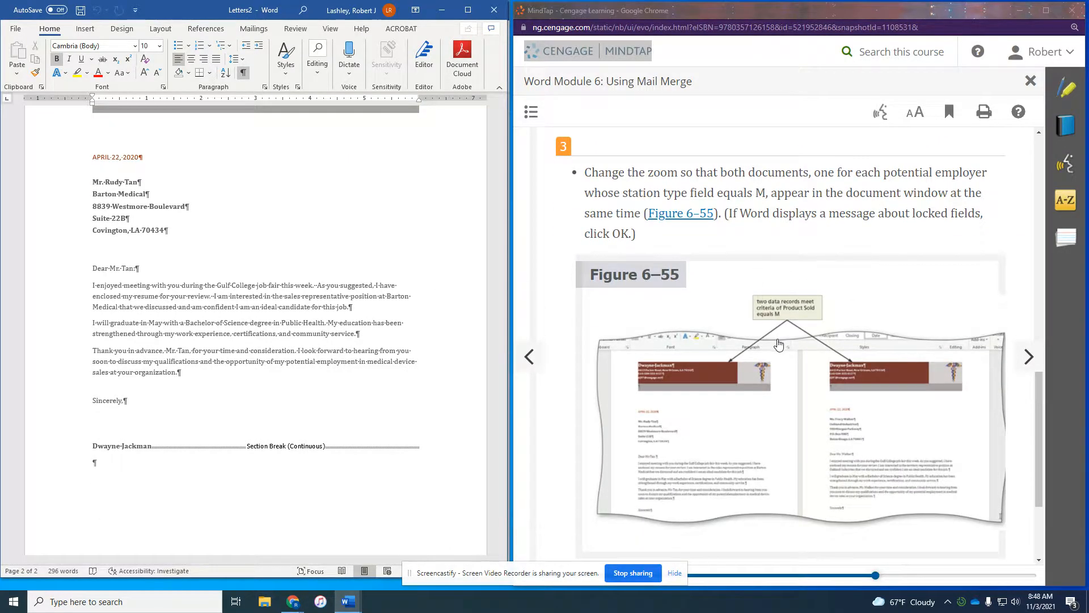
click(329, 29)
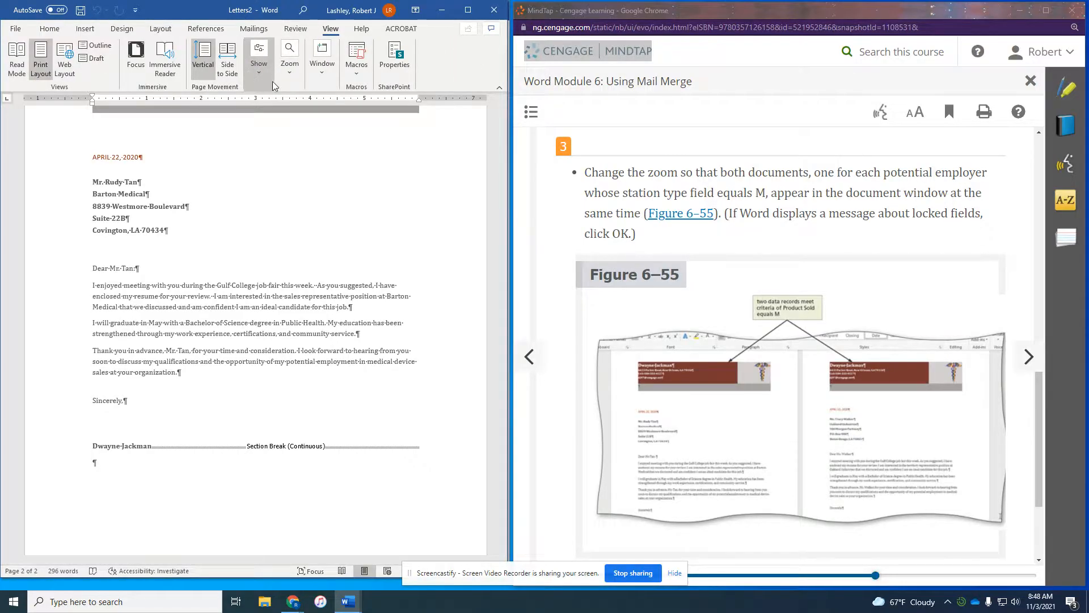
click(282, 80)
click(347, 112)
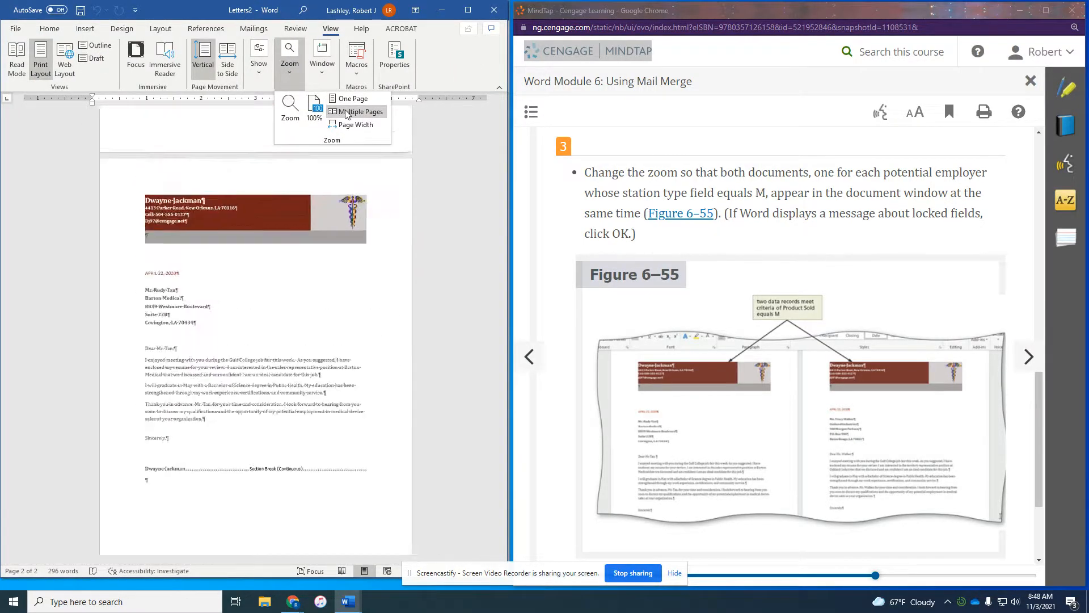
Consult the textbook's step 4 below Figure 6–55 and close the merged letters document without saving it.
scroll(883, 253, down, 1)
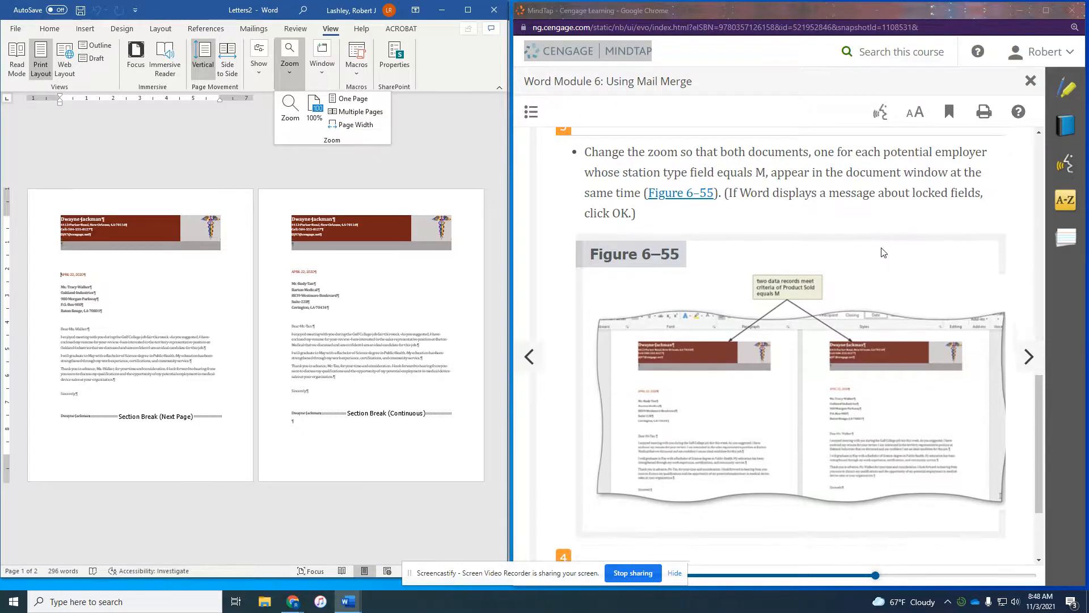
scroll(883, 252, down, 2)
scroll(883, 252, up, 2)
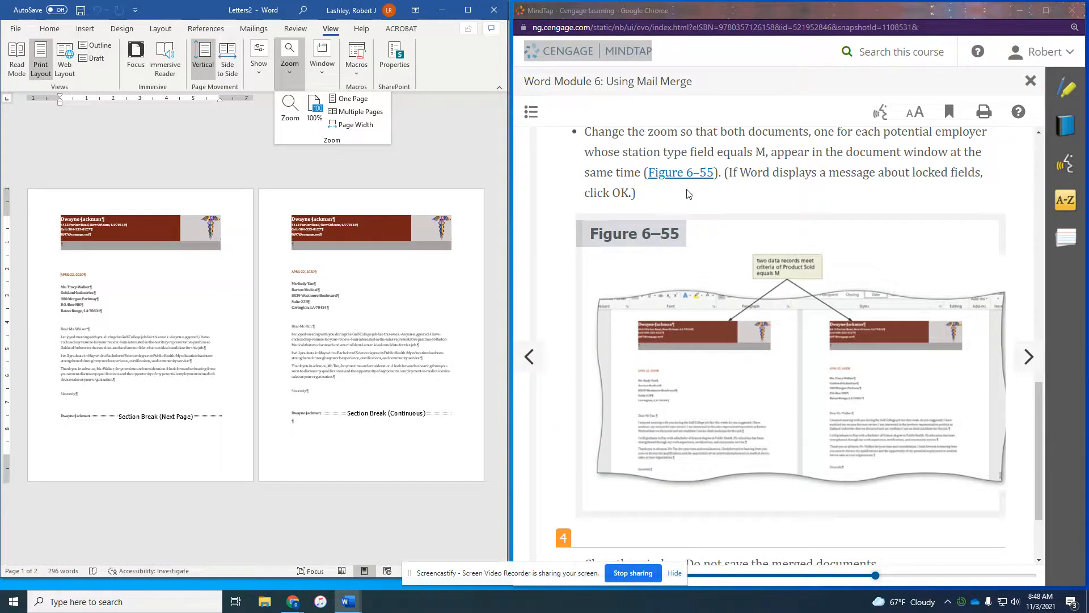
scroll(763, 417, down, 2)
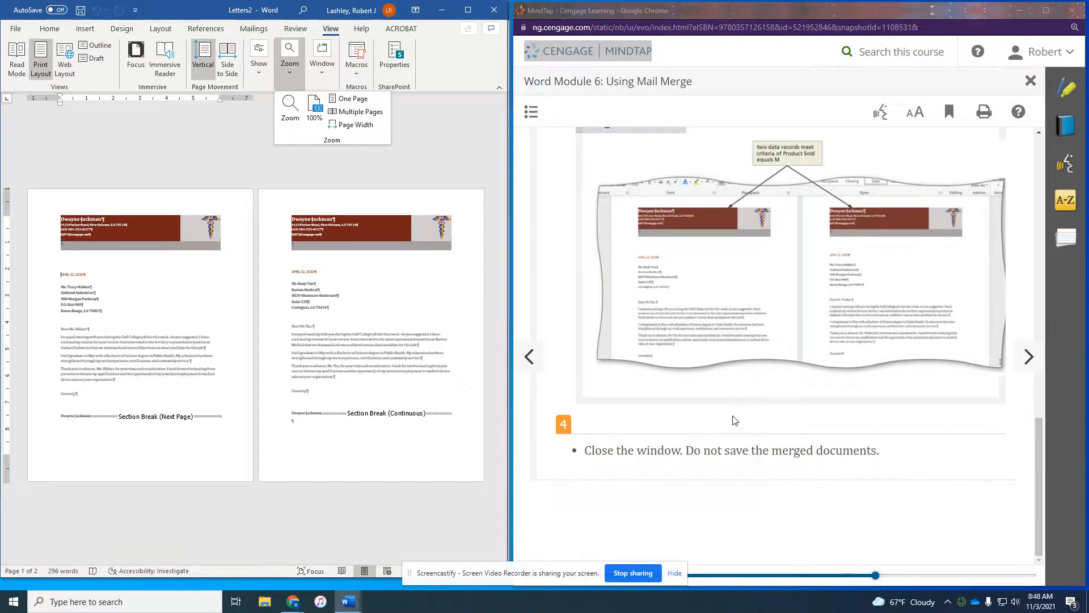
click(494, 11)
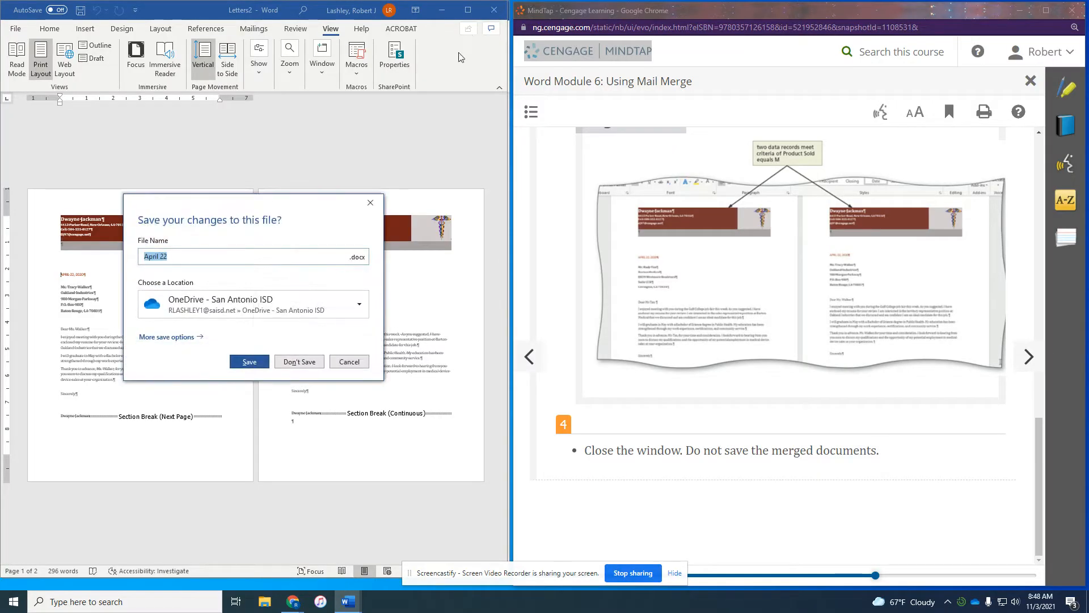
click(314, 363)
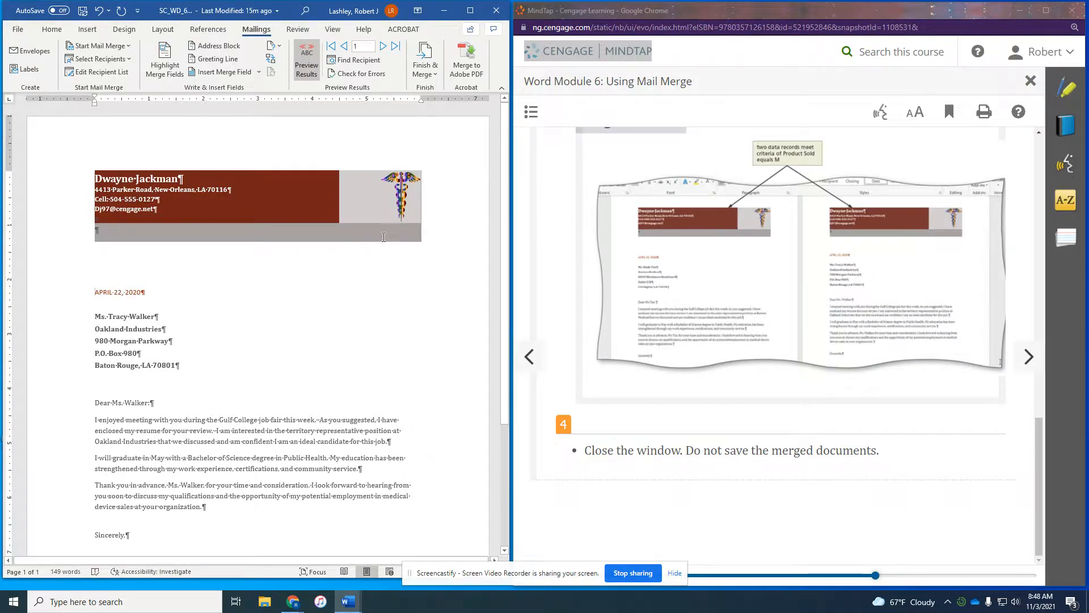
Go to the textbook's section WD 6-5f on removing a merge condition and open the cover letter's recipient list filter settings.
scroll(379, 225, down, 1)
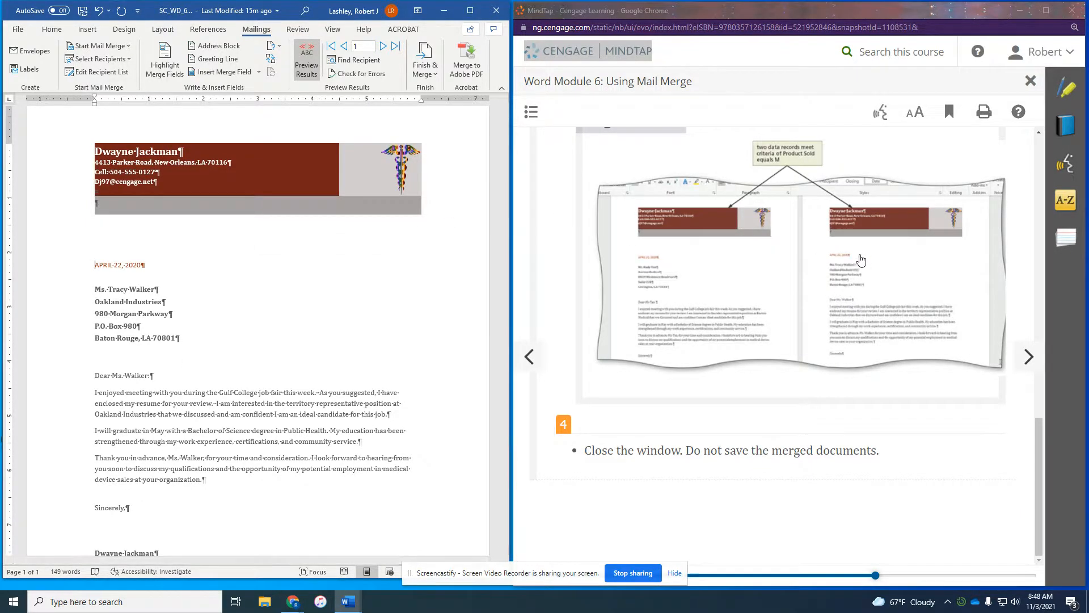
click(1016, 359)
click(1016, 358)
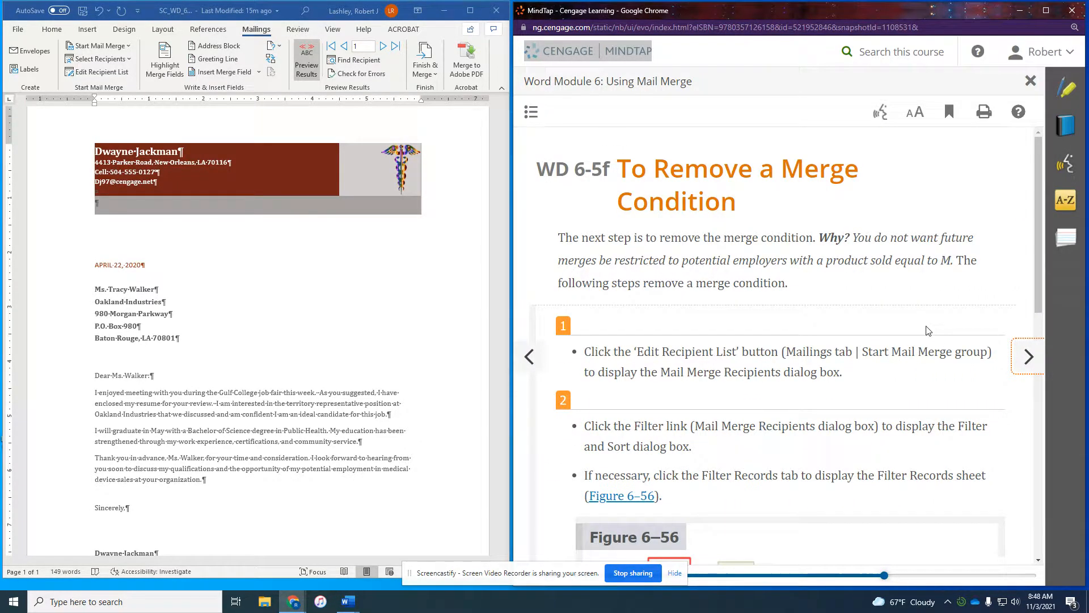
scroll(736, 264, down, 2)
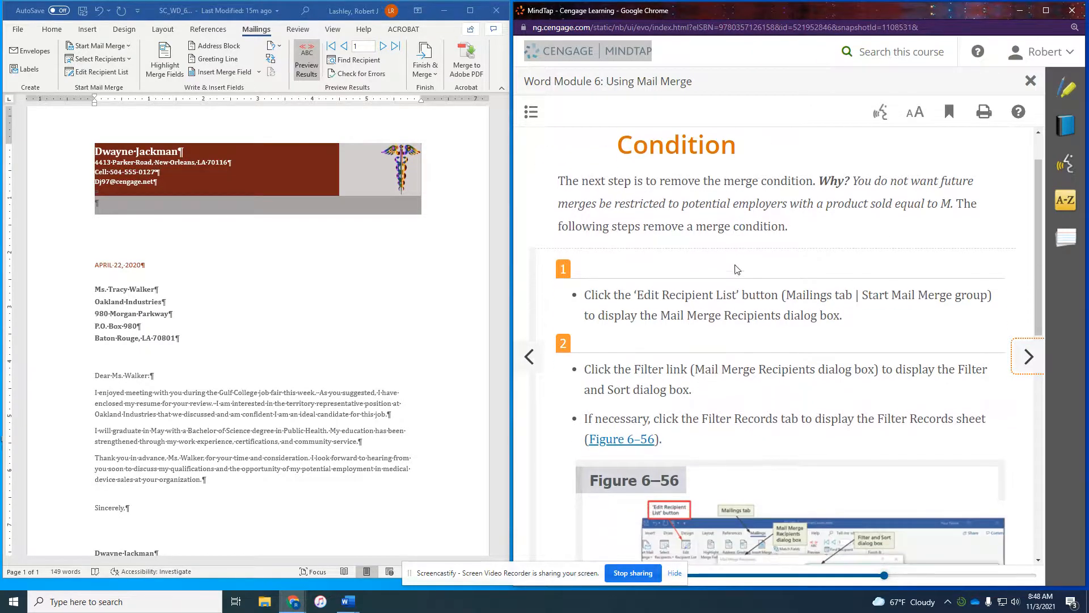
click(79, 72)
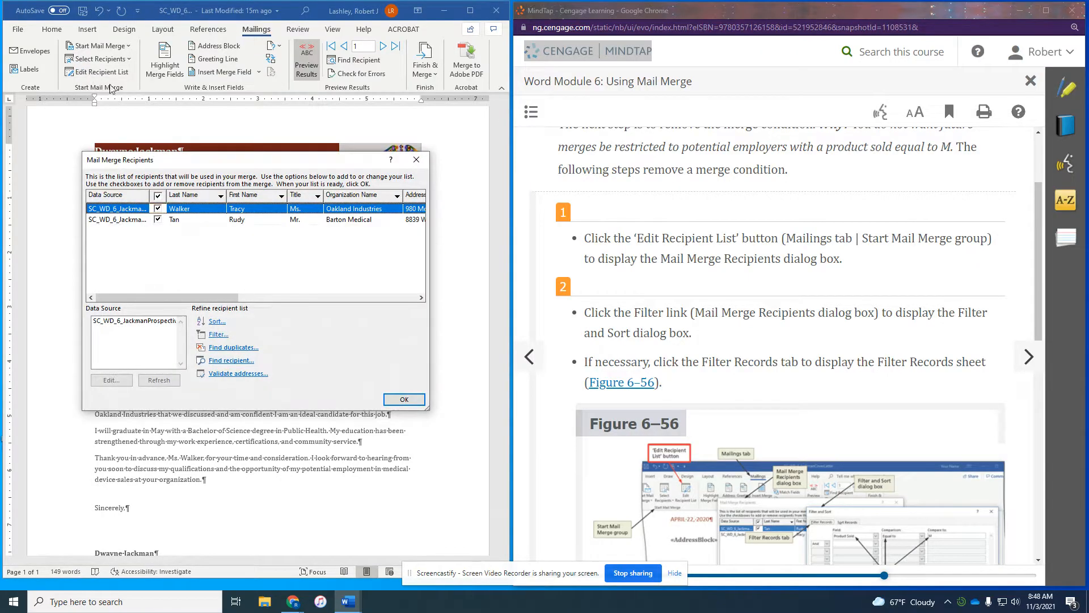
scroll(814, 332, down, 1)
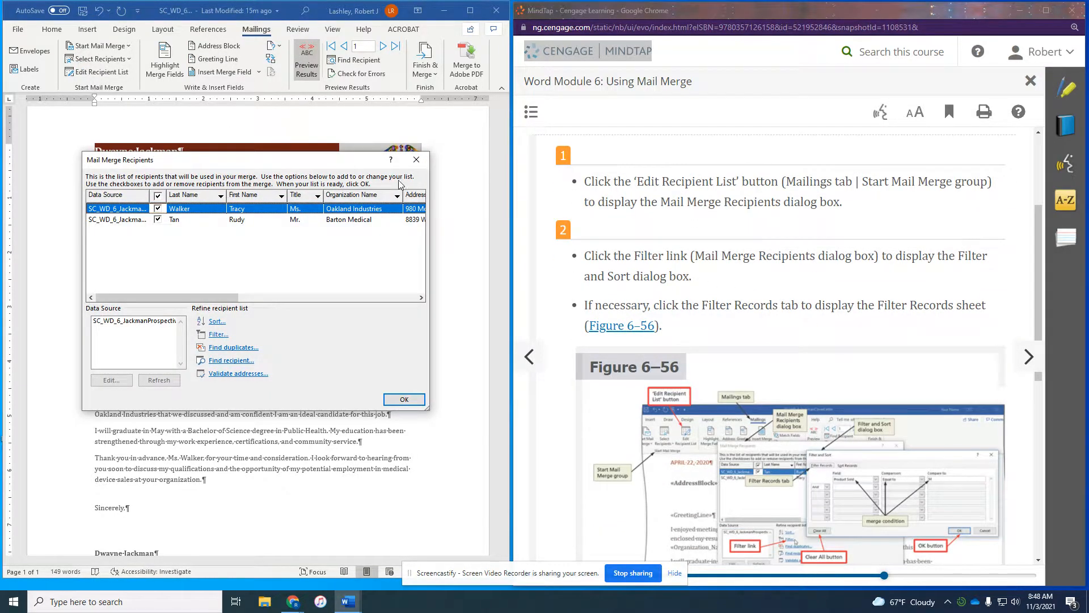
click(217, 335)
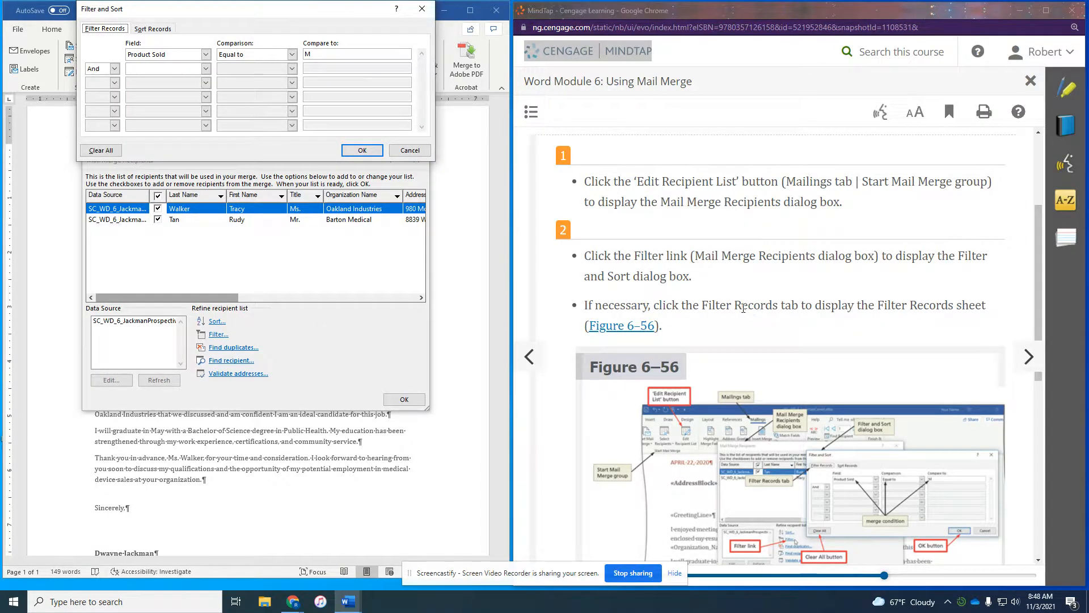
Following the textbook's step 3, clear all filter conditions from the recipient list and accept the recipient selection.
scroll(743, 308, down, 5)
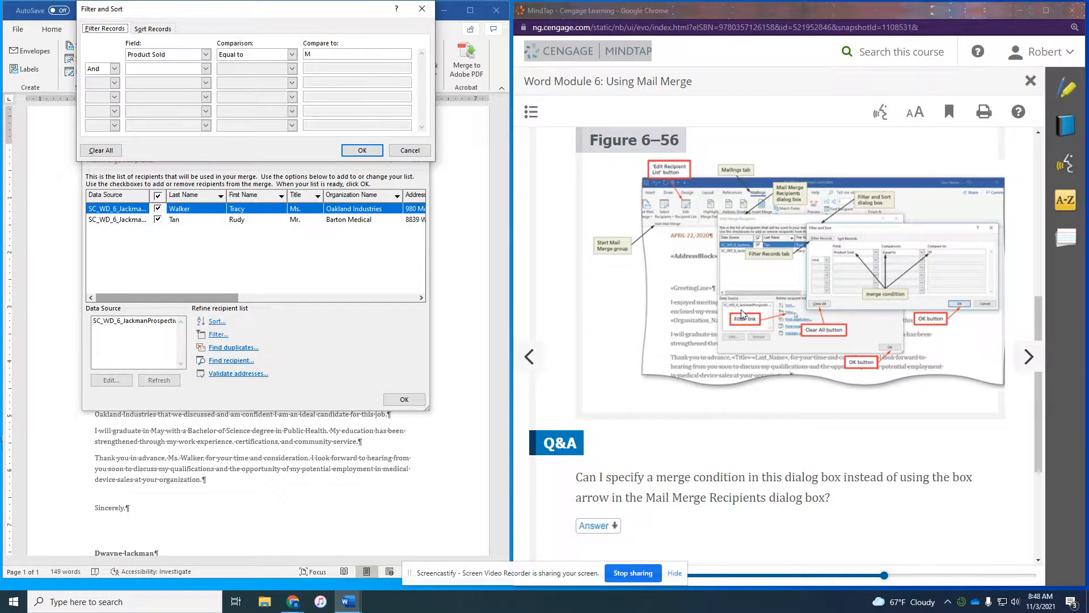
scroll(741, 309, down, 3)
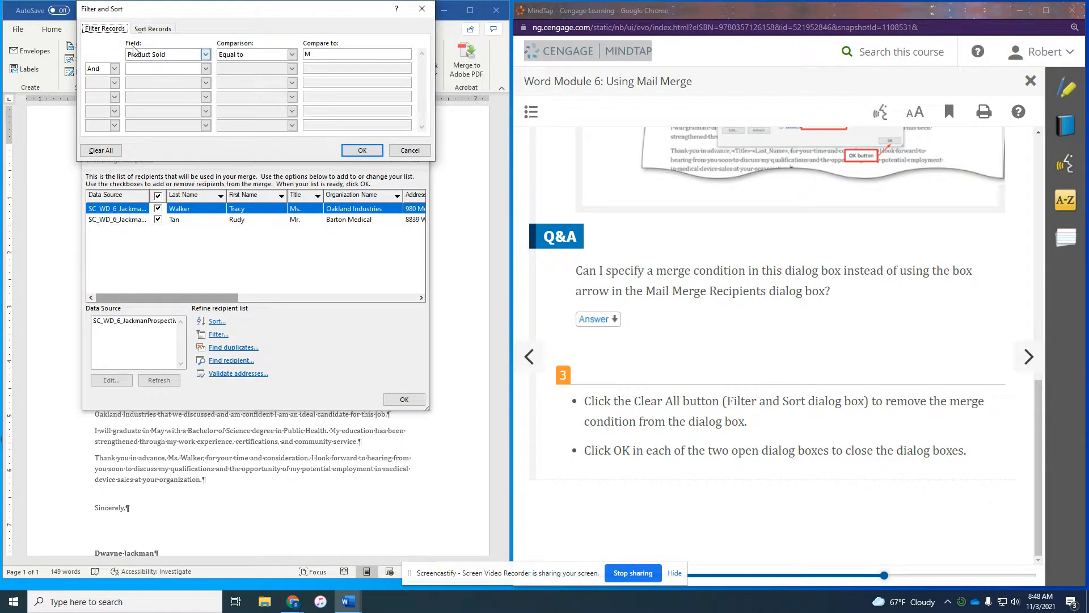
click(102, 150)
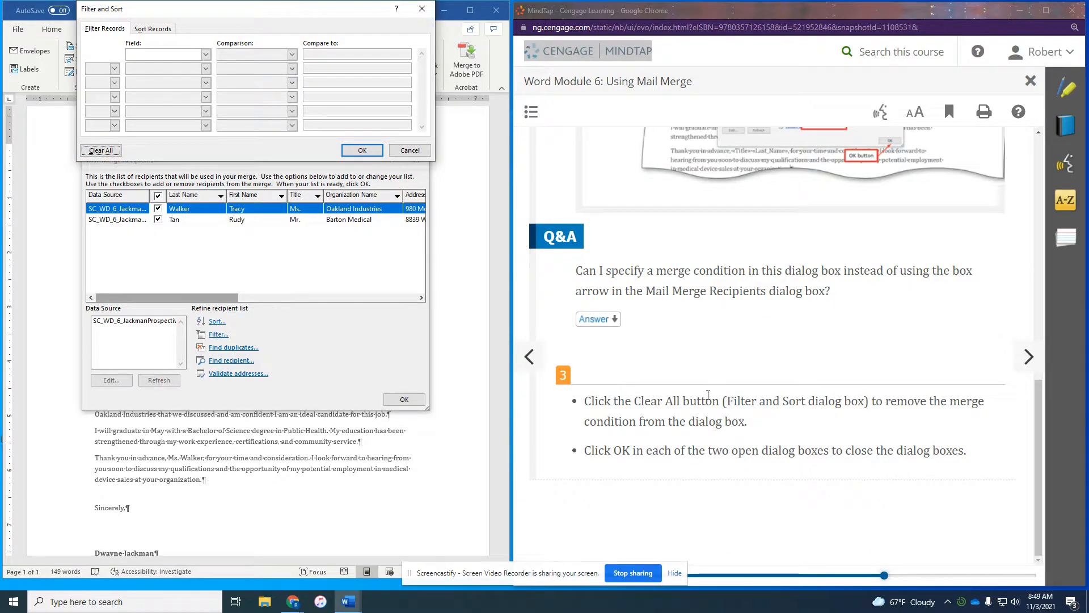
click(362, 150)
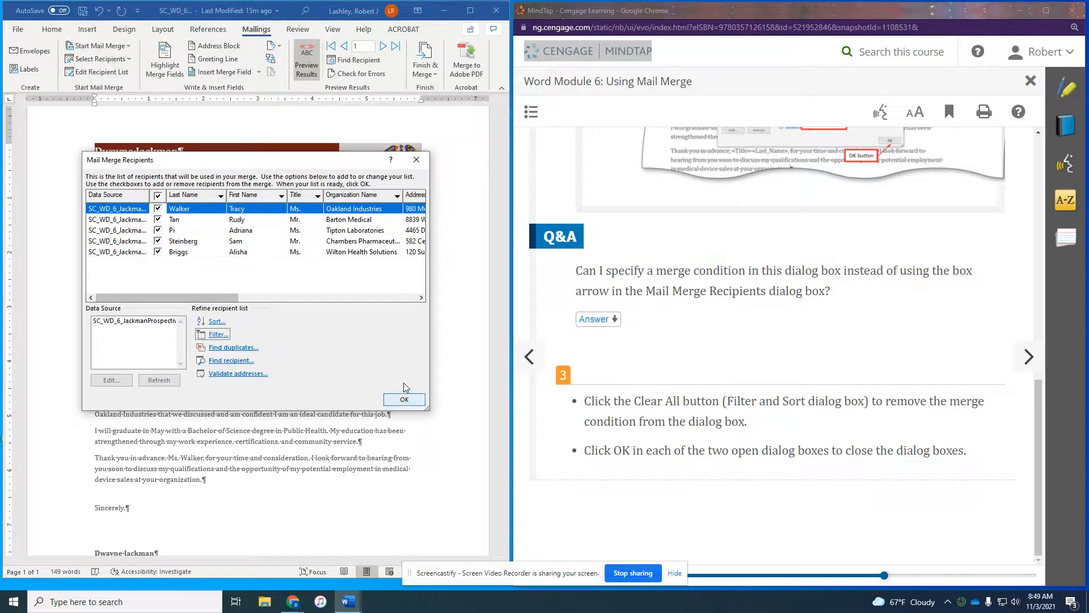
click(405, 400)
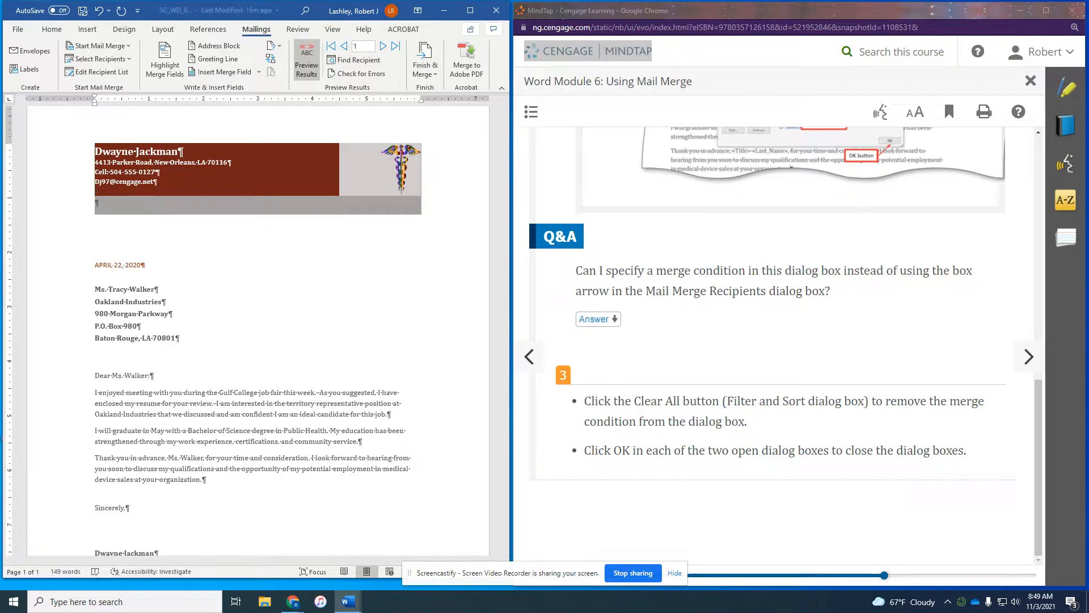
Go to the textbook's section WD 6-5g on sorting a recipient list and open the cover letter's mail merge recipients for editing.
click(1025, 363)
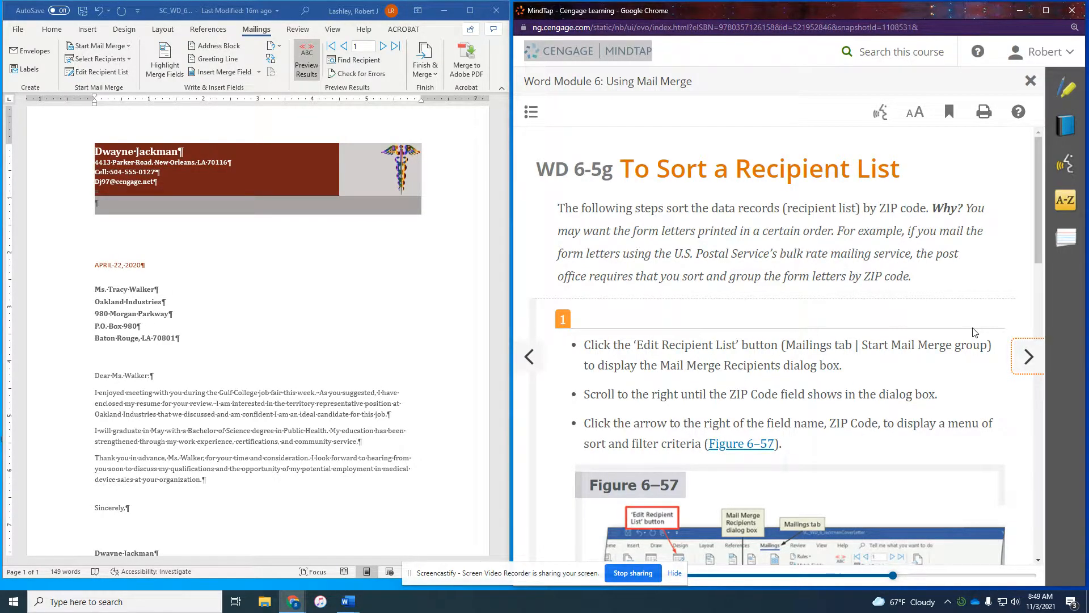
scroll(958, 407, down, 2)
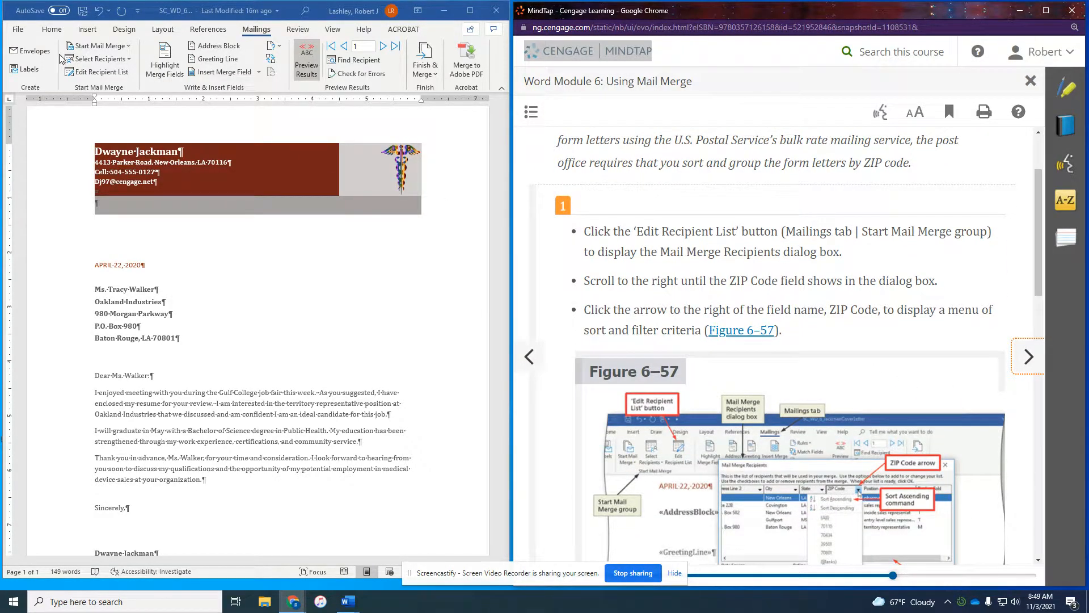
click(80, 72)
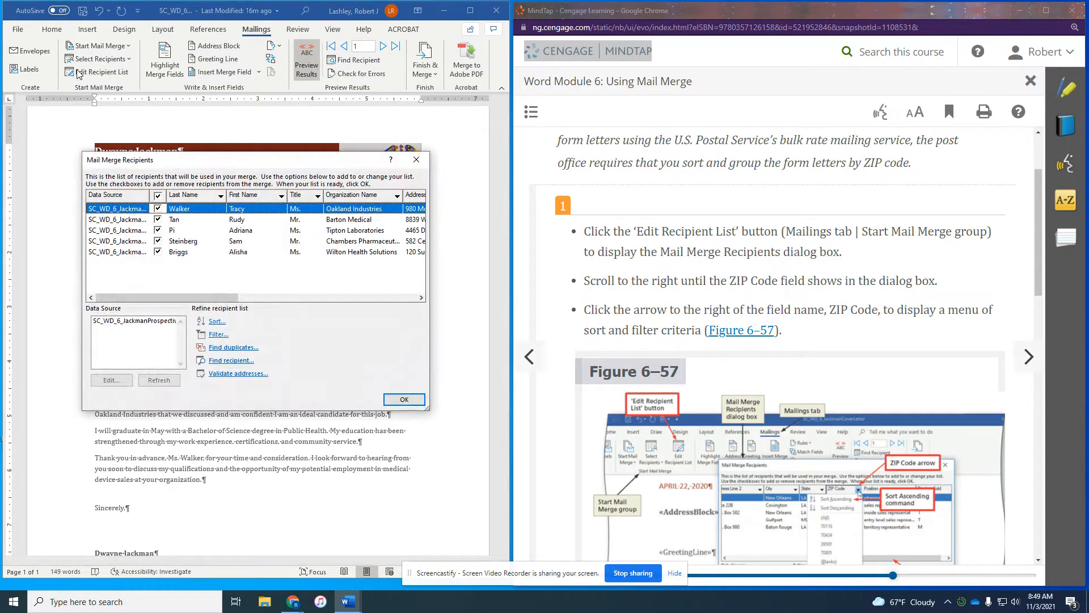
scroll(684, 347, down, 3)
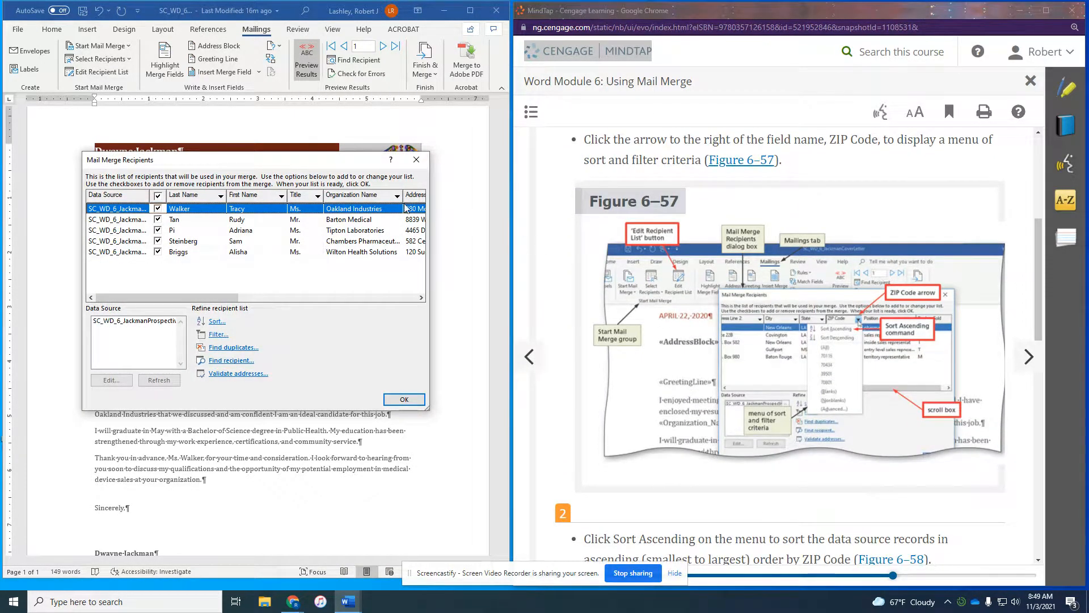
Sort the recipient records in ascending order by ZIP Code, following the Figure 6–58 step, and accept the recipient list.
drag(202, 297, 329, 318)
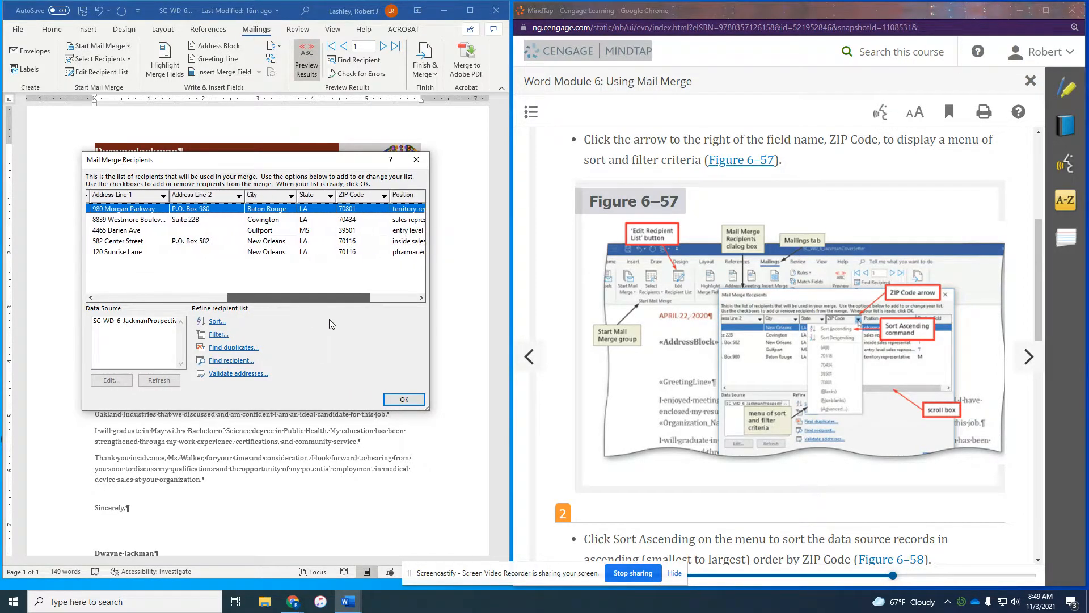
click(384, 195)
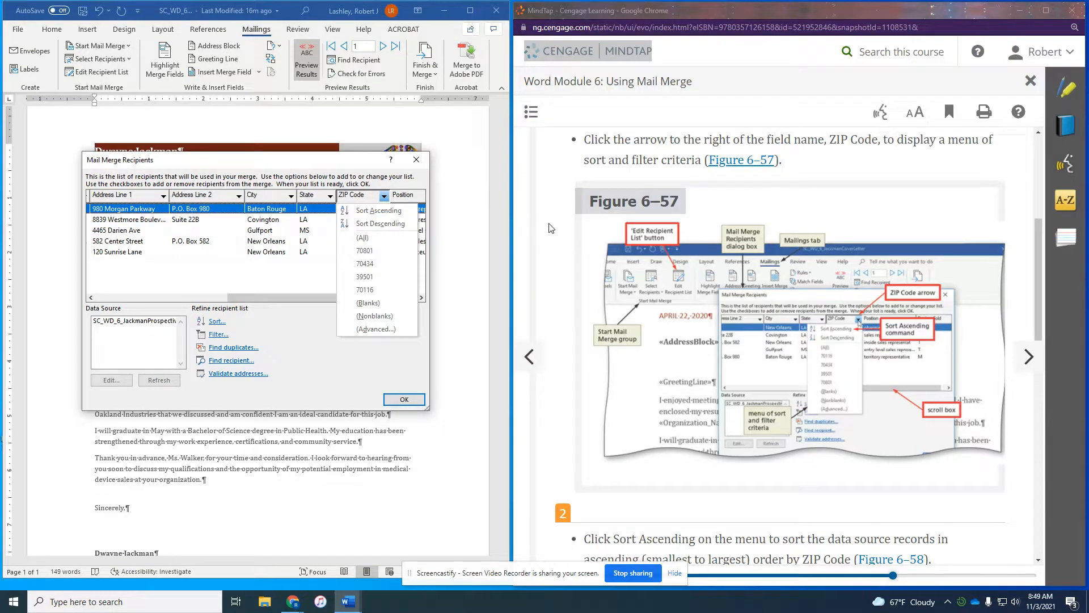
scroll(601, 250, down, 5)
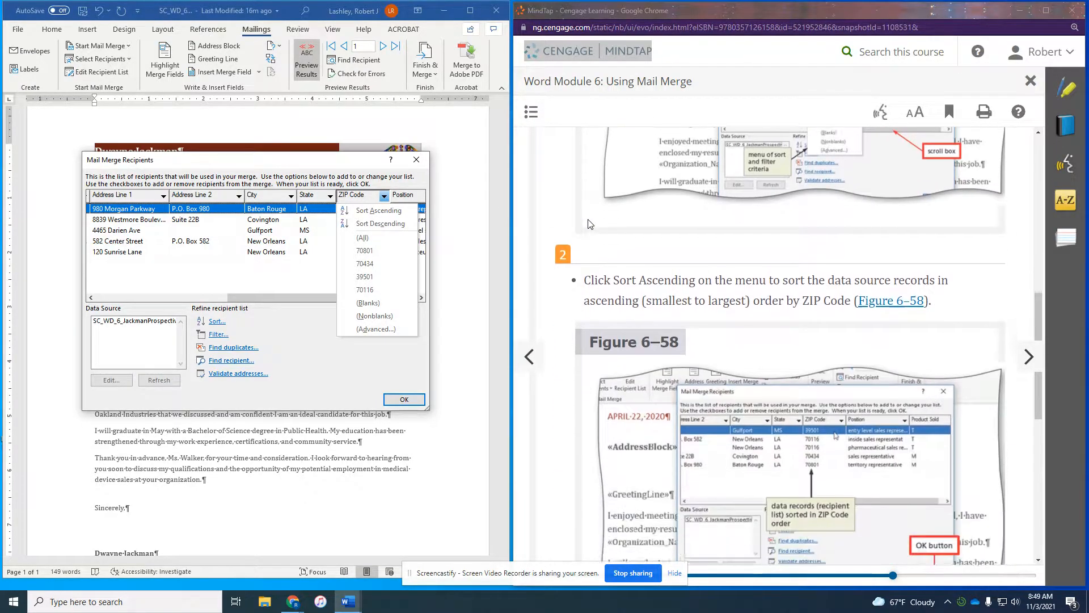
click(383, 211)
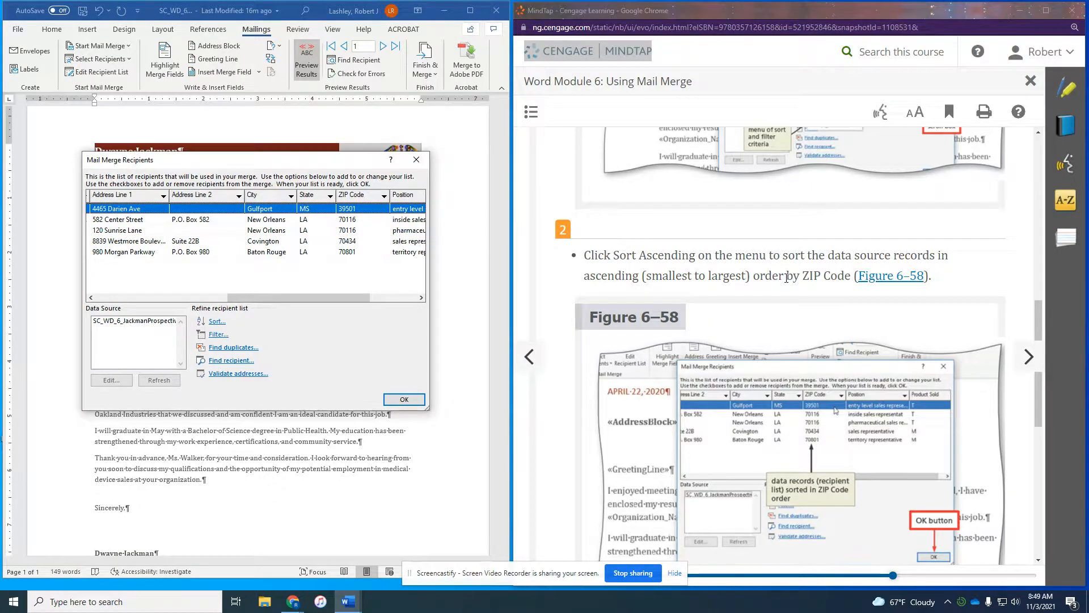
scroll(788, 280, down, 4)
scroll(787, 281, down, 2)
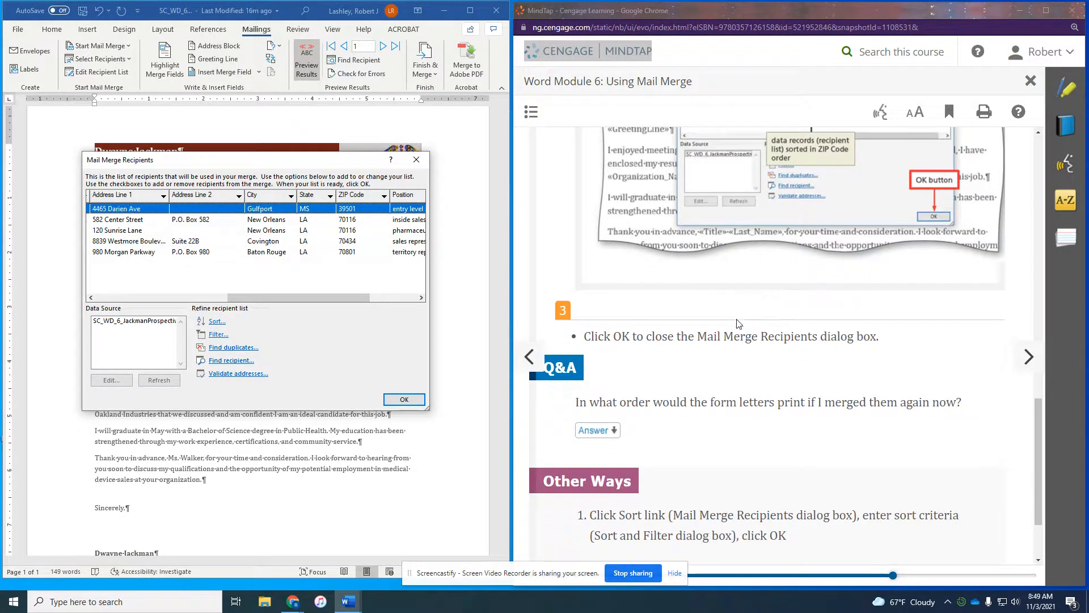
click(410, 404)
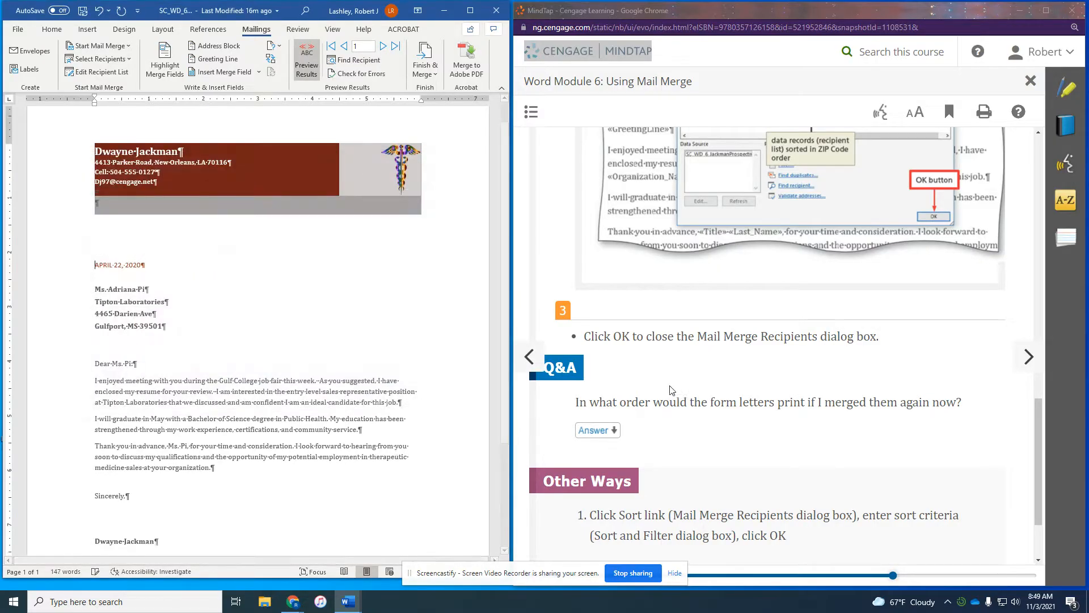
Go to the textbook's section WD 6-5h on finding recipients and search all fields of the cover letter's recipient list for the specified last name.
scroll(709, 379, down, 2)
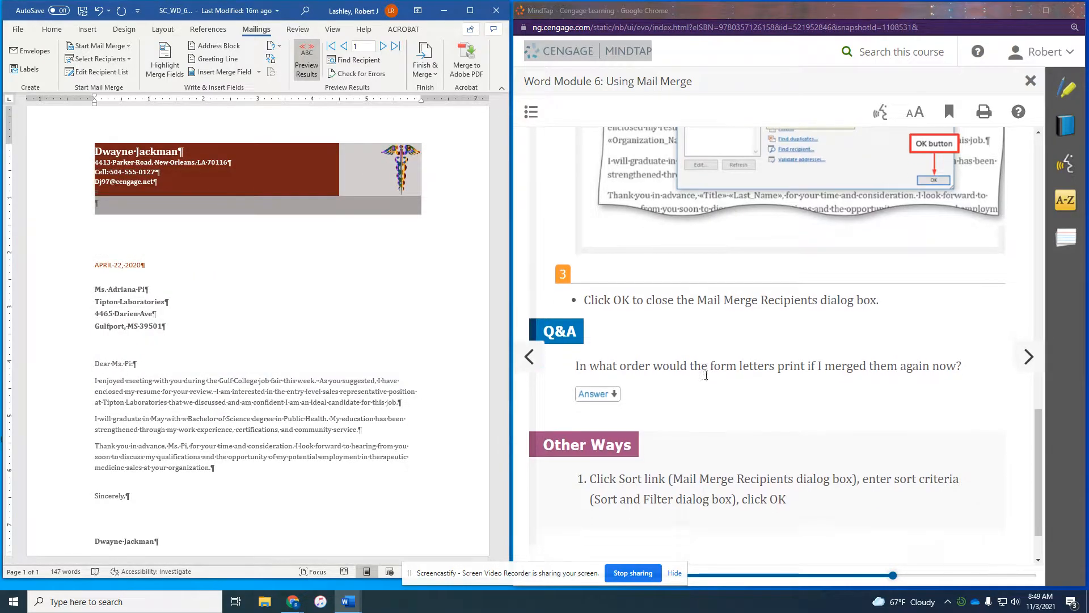
click(1024, 361)
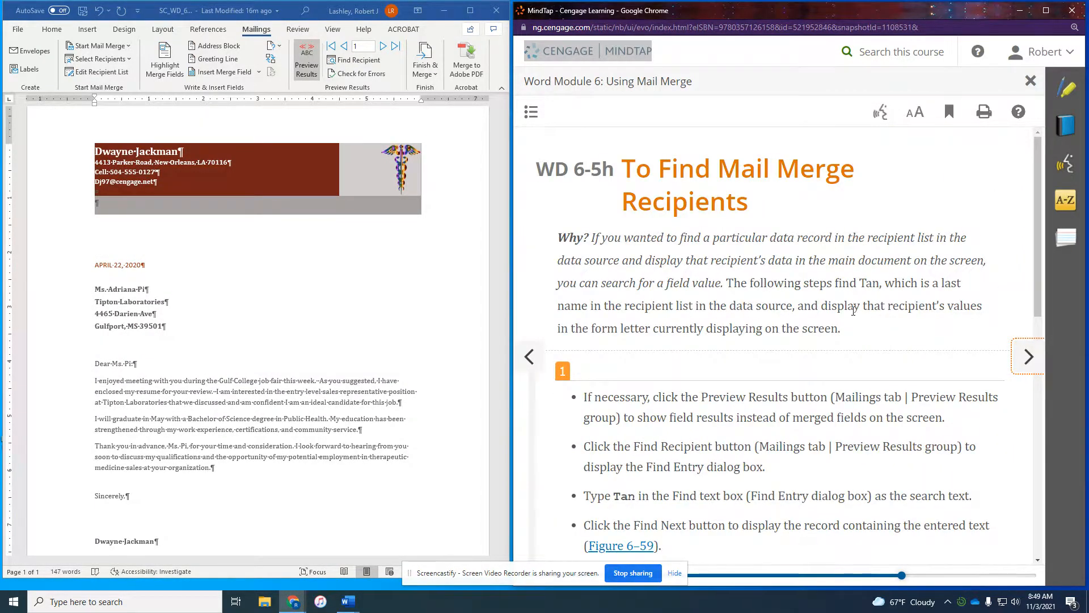
scroll(852, 310, down, 2)
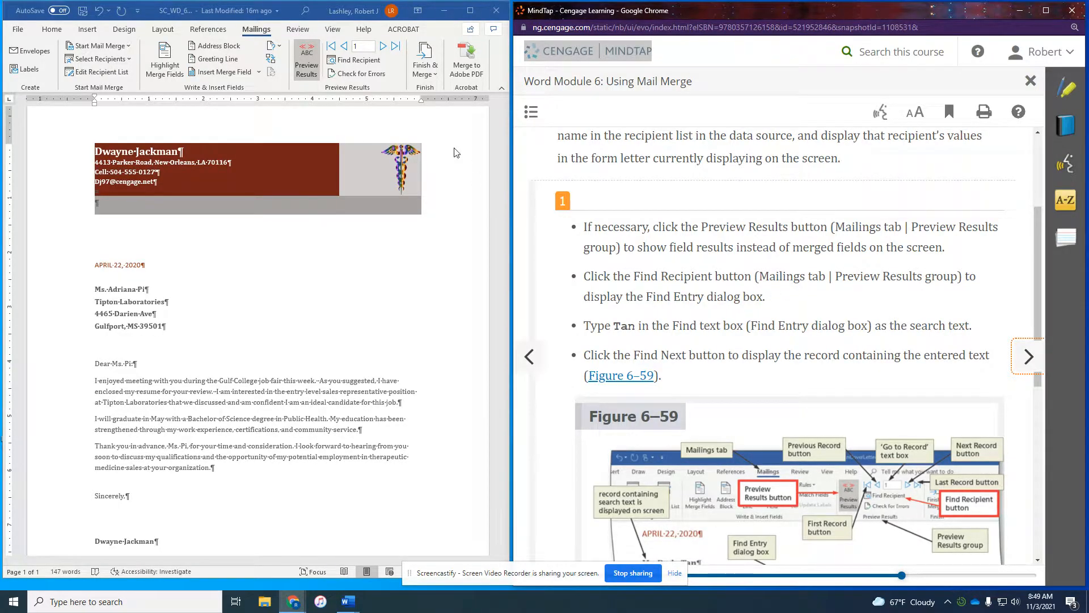
click(374, 60)
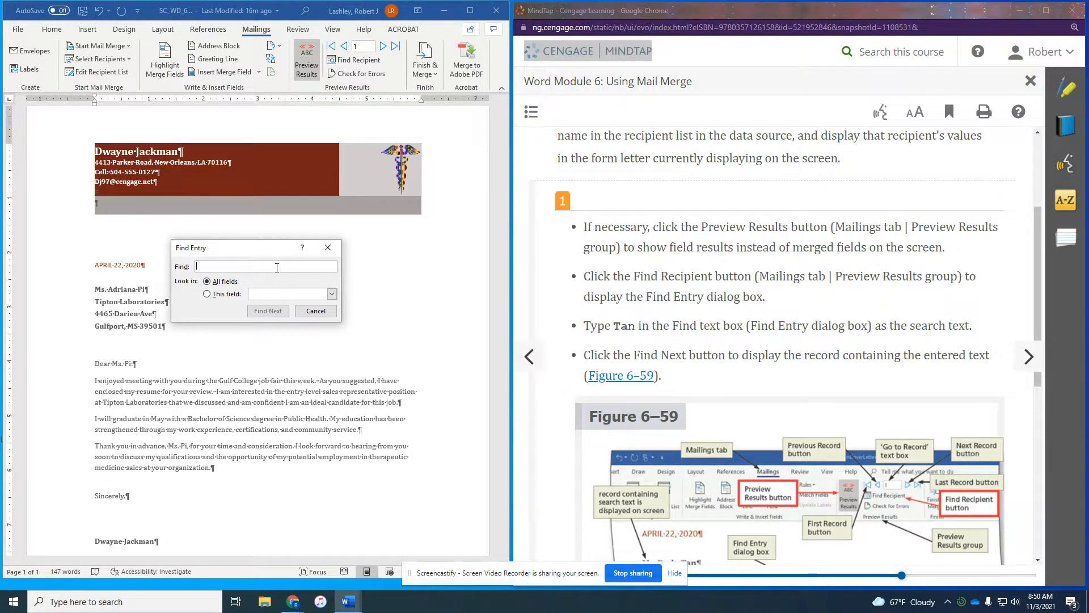
text(Tan)
click(272, 313)
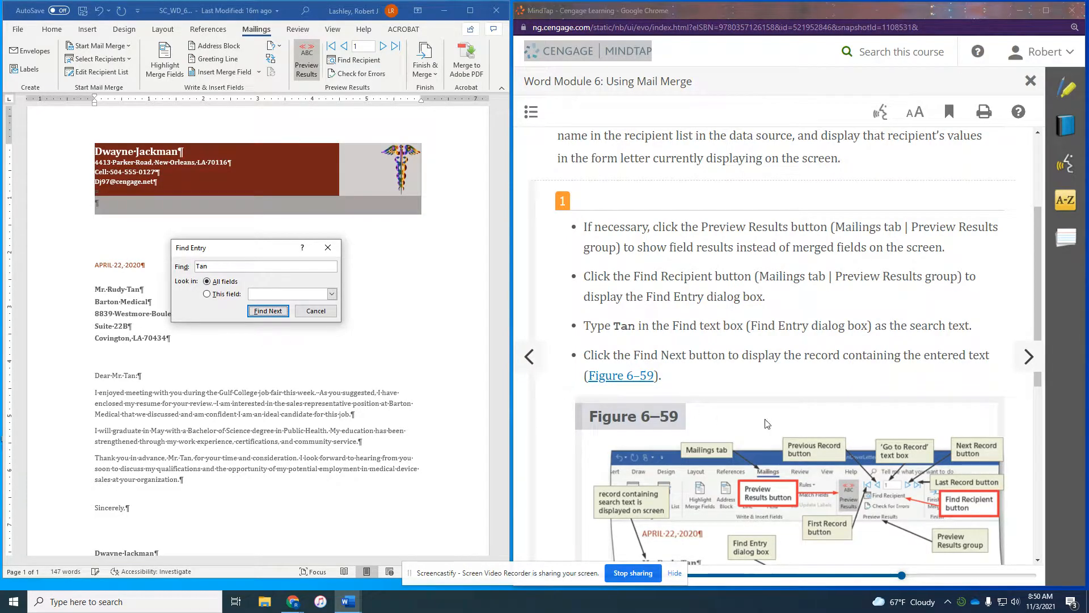
Following the textbook's step 2, end the recipient search and close the cover letter document, saving its changes.
scroll(854, 424, down, 6)
scroll(857, 428, down, 2)
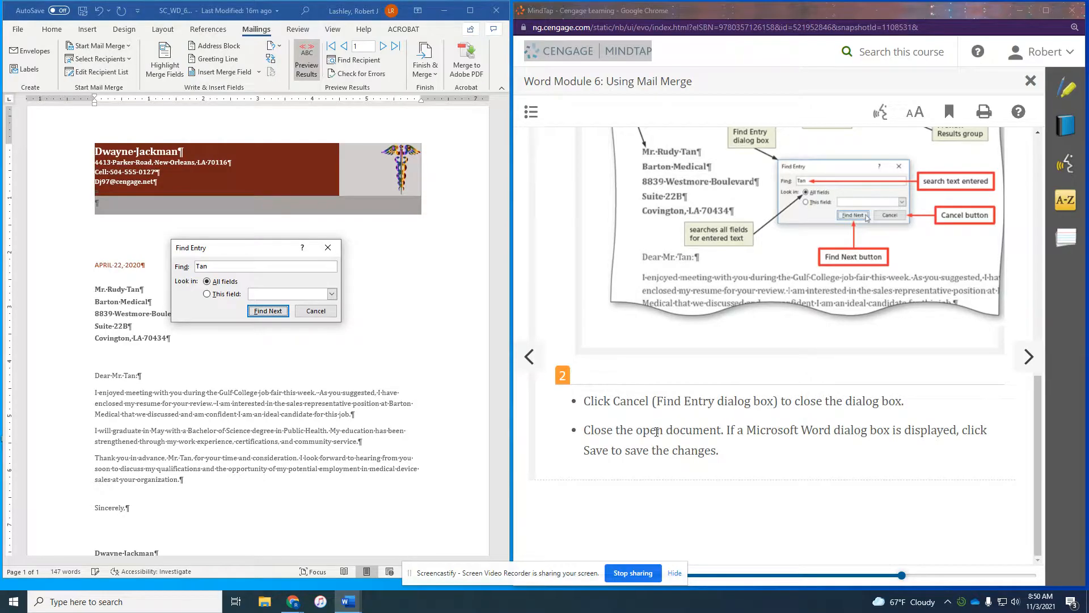
click(268, 311)
click(316, 311)
click(497, 10)
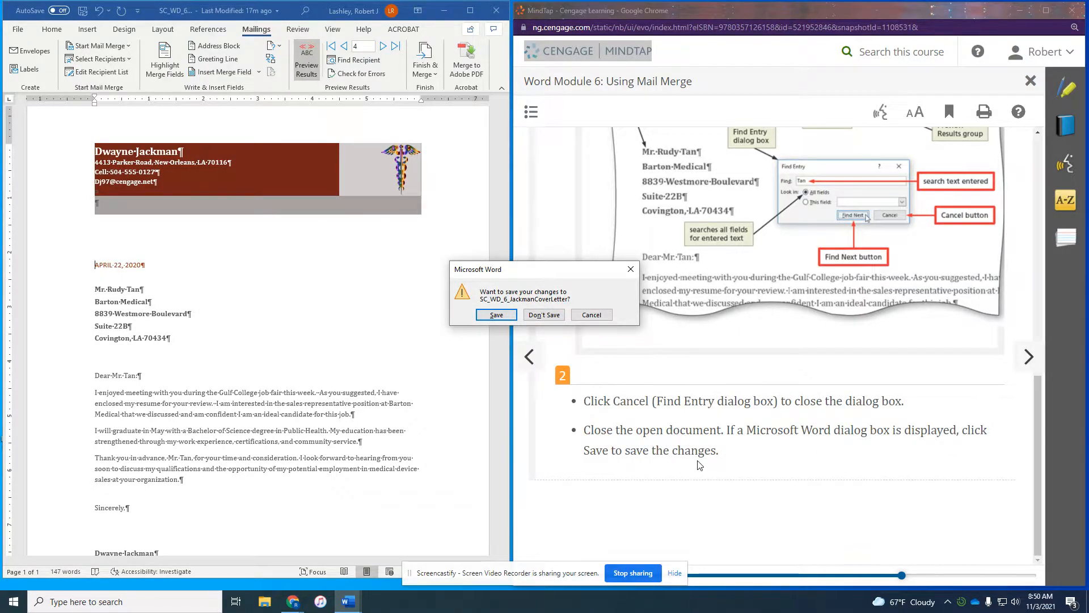
click(509, 317)
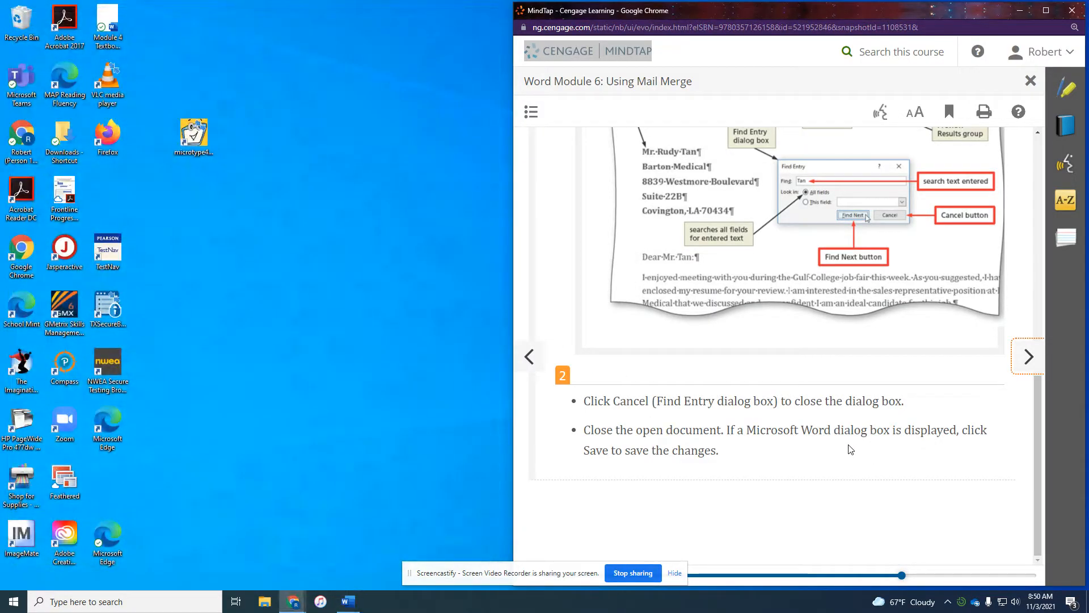
Read the textbook's sections WD 6-5i on displaying recipients in the main document and WD 6-6 on addressing mailing labels and envelopes.
click(1028, 356)
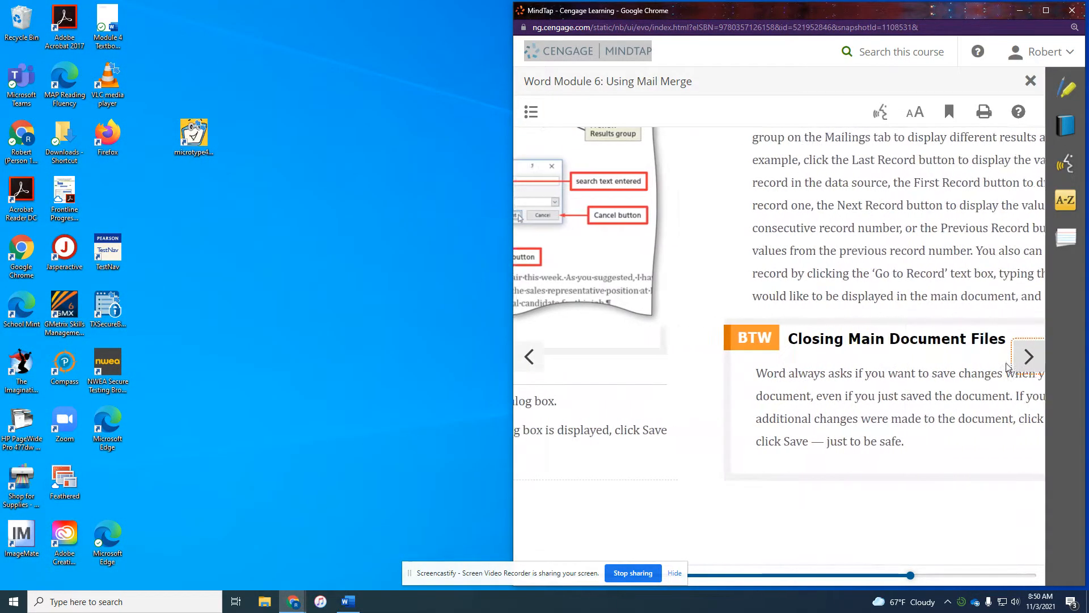
scroll(1002, 375, up, 4)
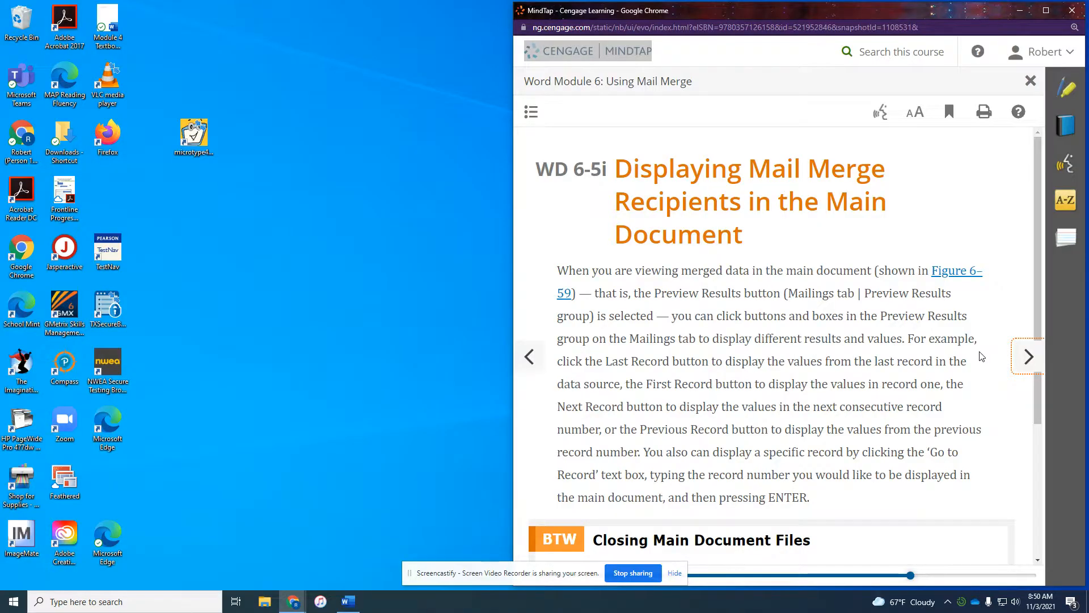
scroll(982, 356, down, 1)
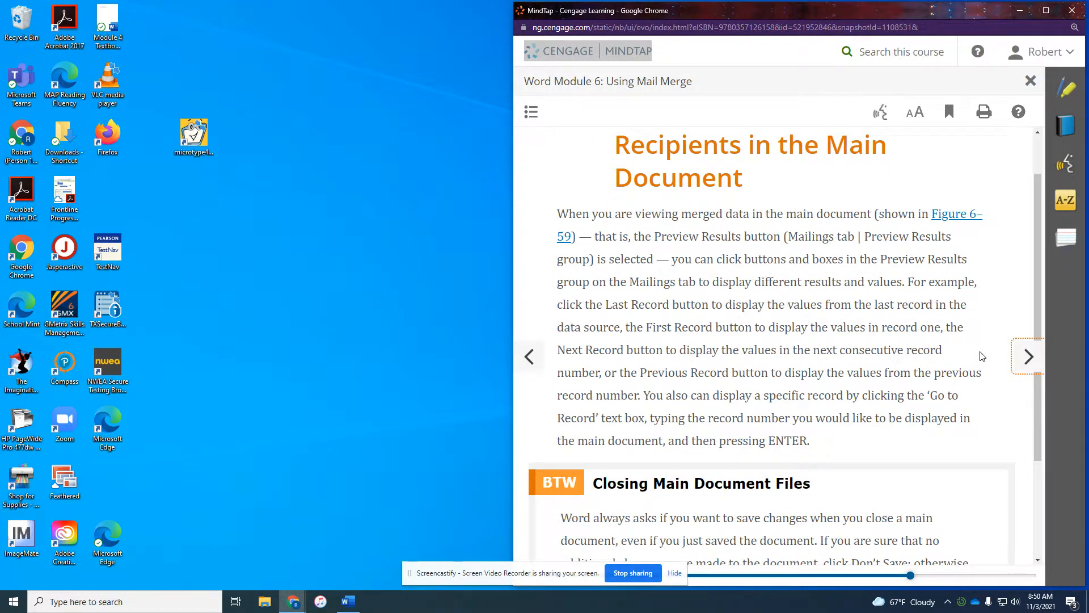
scroll(982, 356, down, 1)
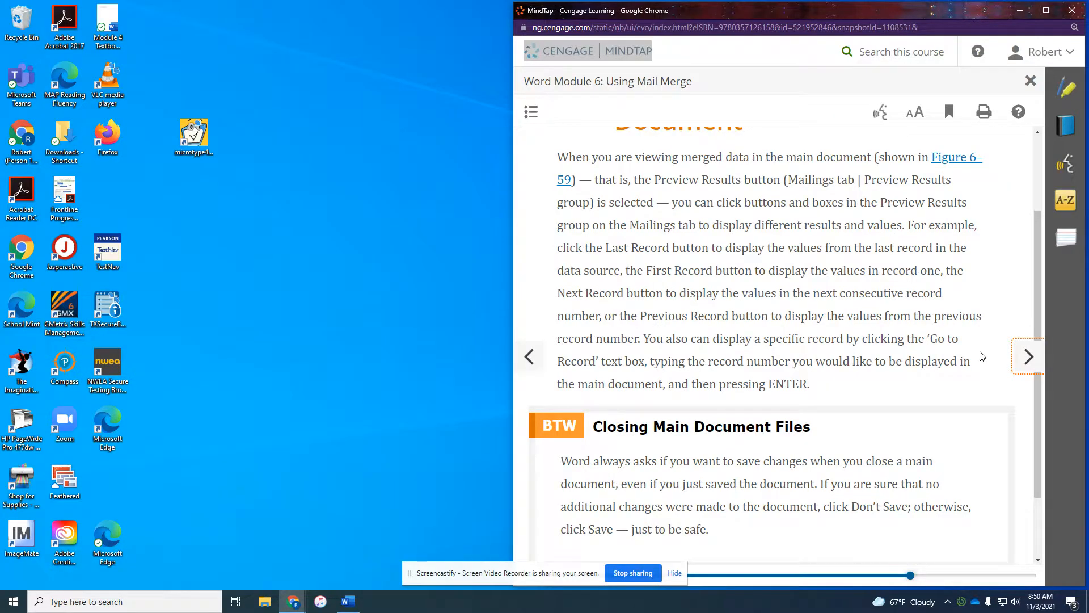
scroll(982, 356, down, 2)
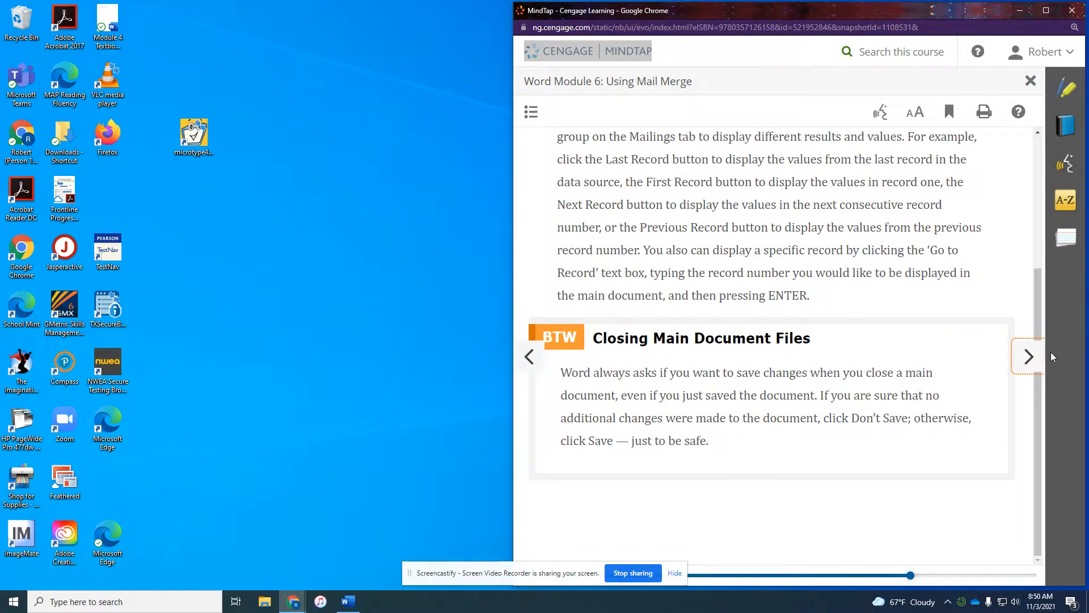
click(1029, 356)
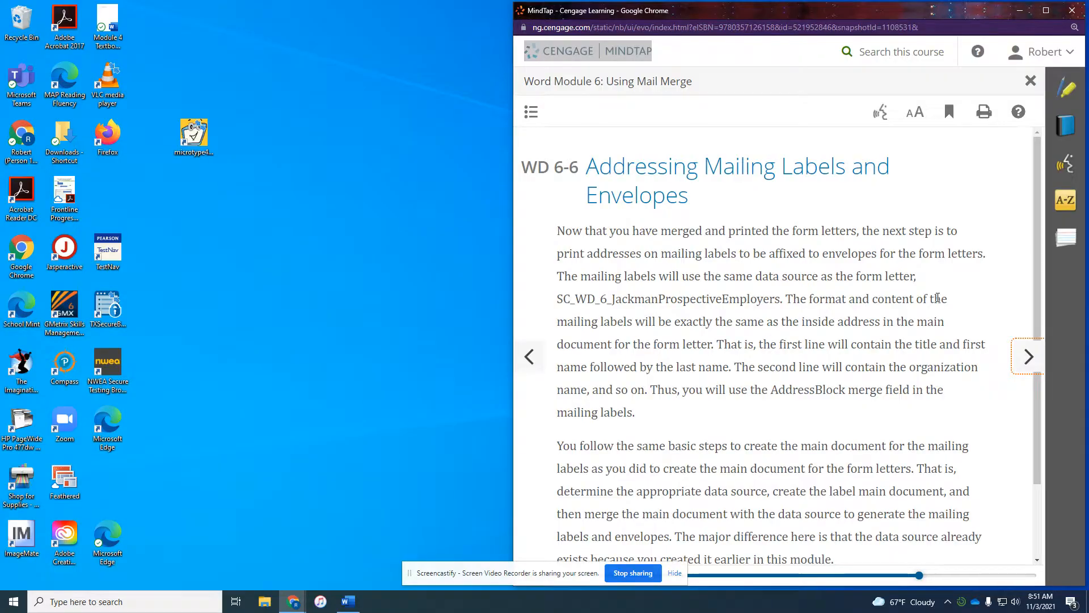
scroll(938, 298, down, 1)
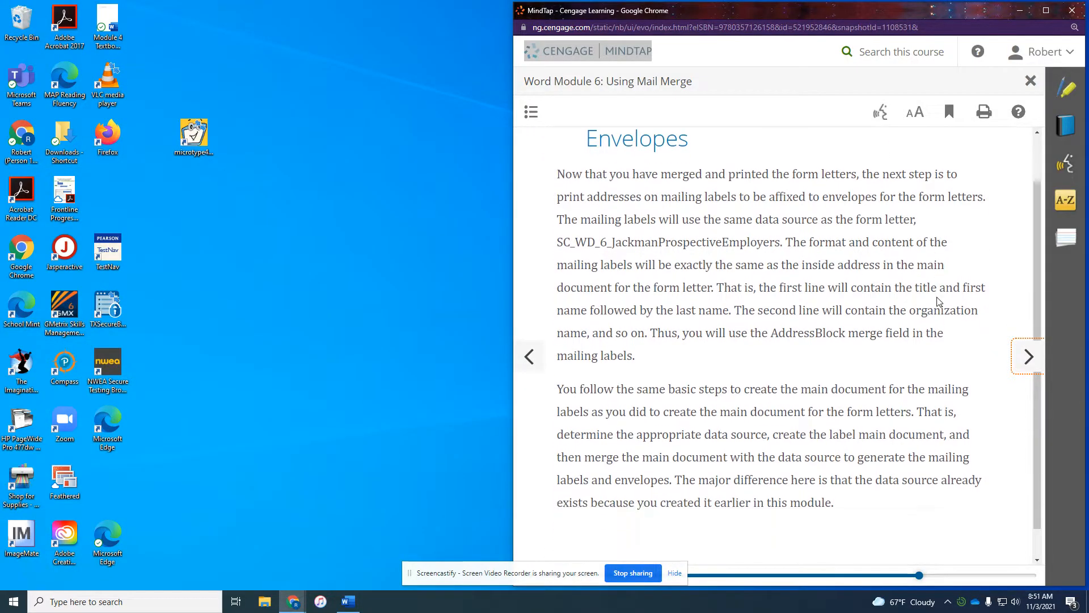
scroll(937, 301, down, 1)
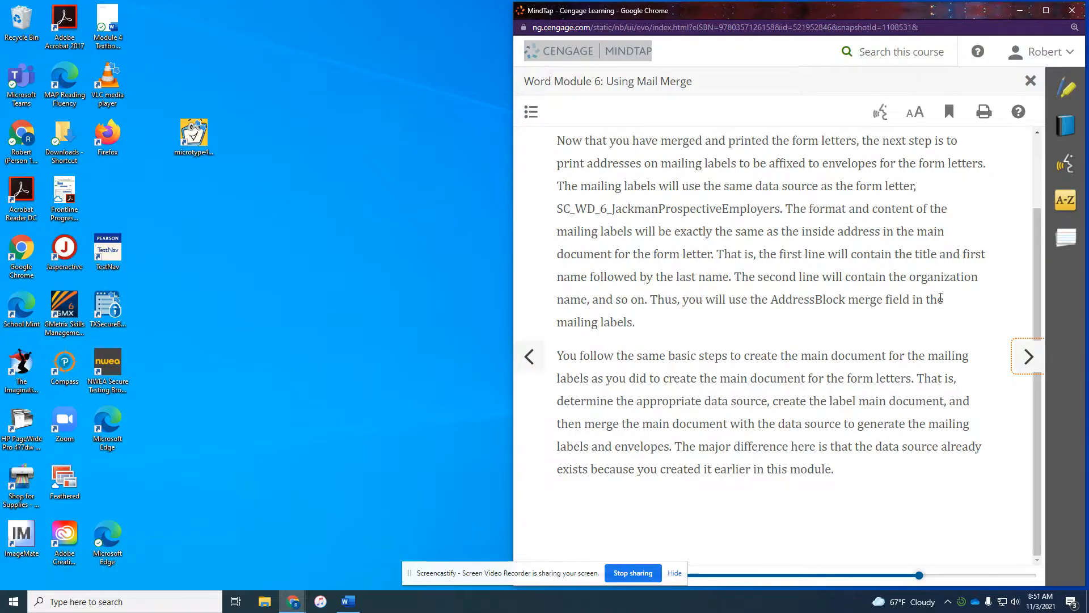
Go to the textbook's section WD 6-6a on mailing labels and create a new blank document in Word, following step 1.
click(1033, 363)
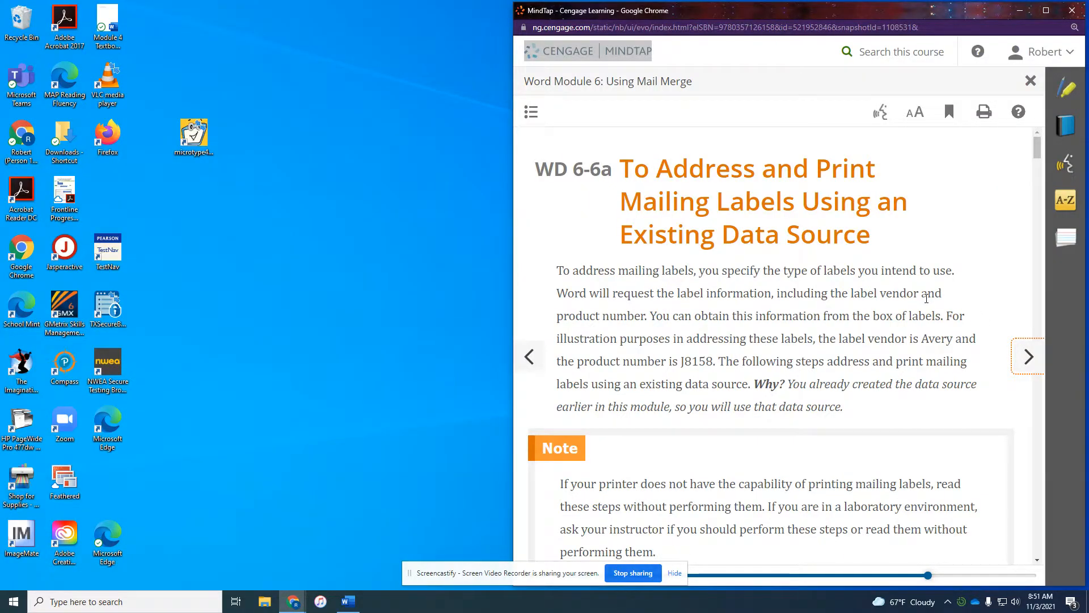
scroll(926, 299, down, 1)
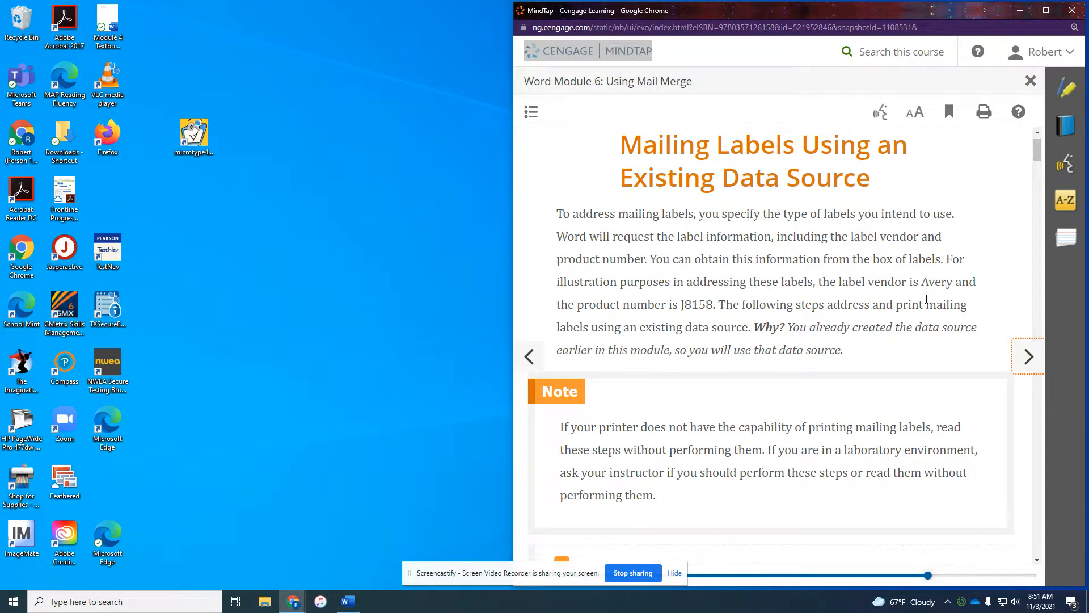
scroll(927, 298, down, 1)
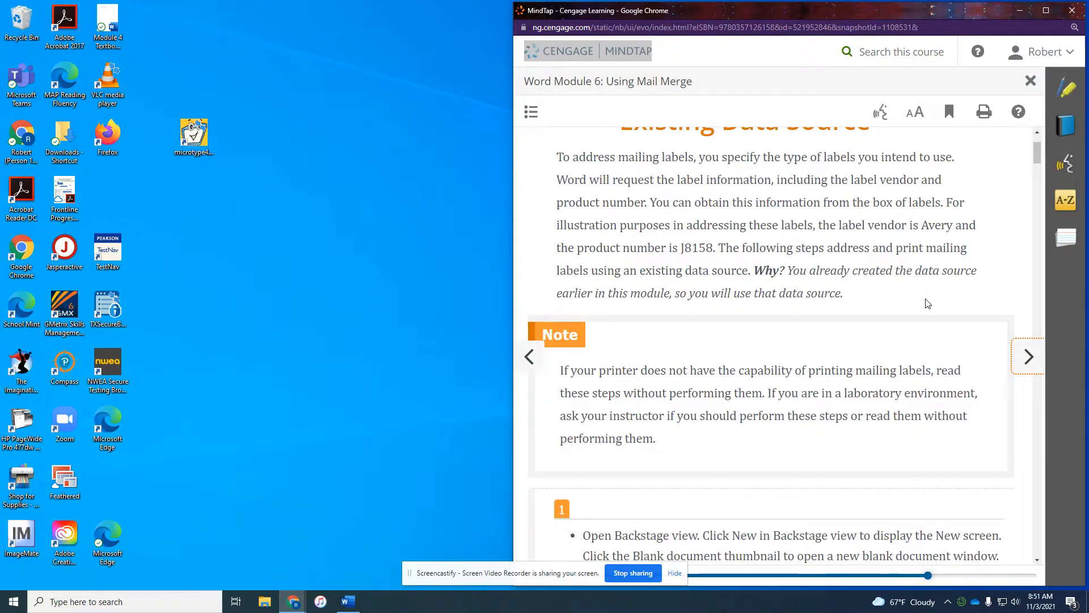
scroll(927, 304, down, 1)
scroll(928, 304, down, 4)
scroll(928, 304, down, 1)
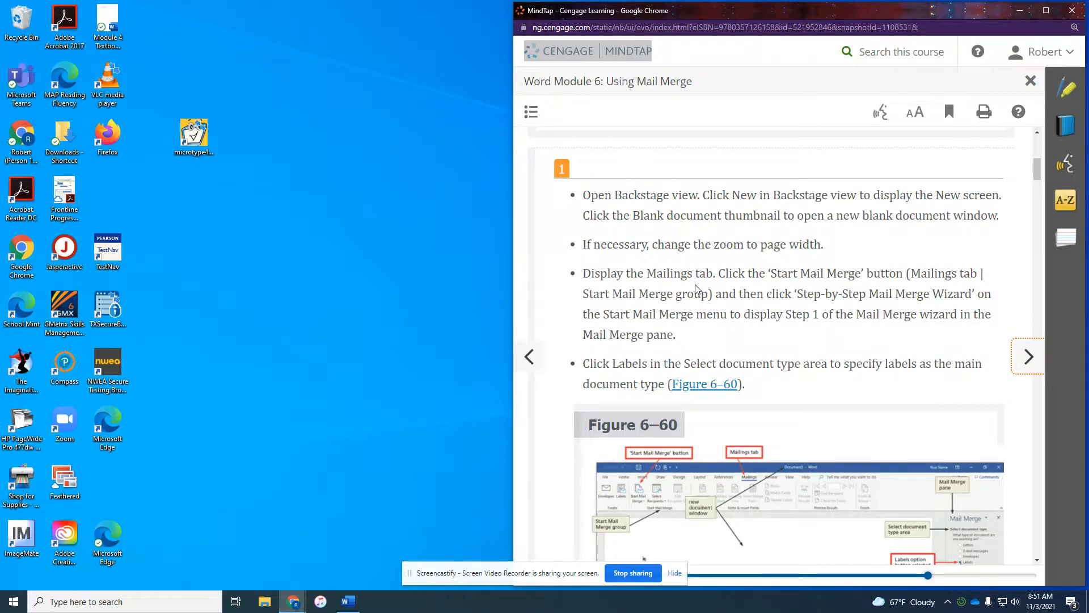
click(345, 605)
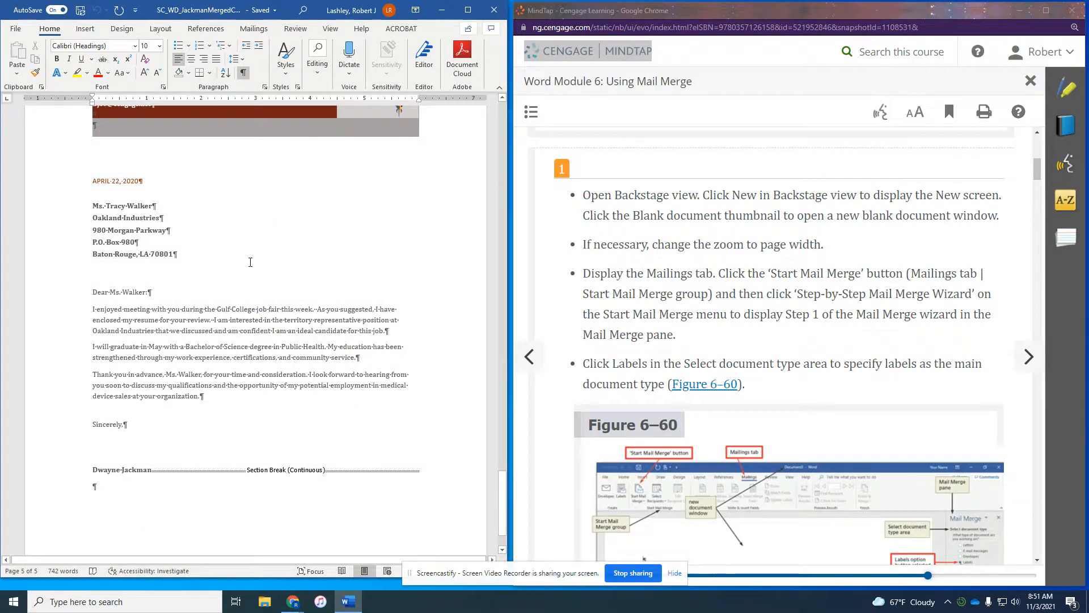
click(18, 31)
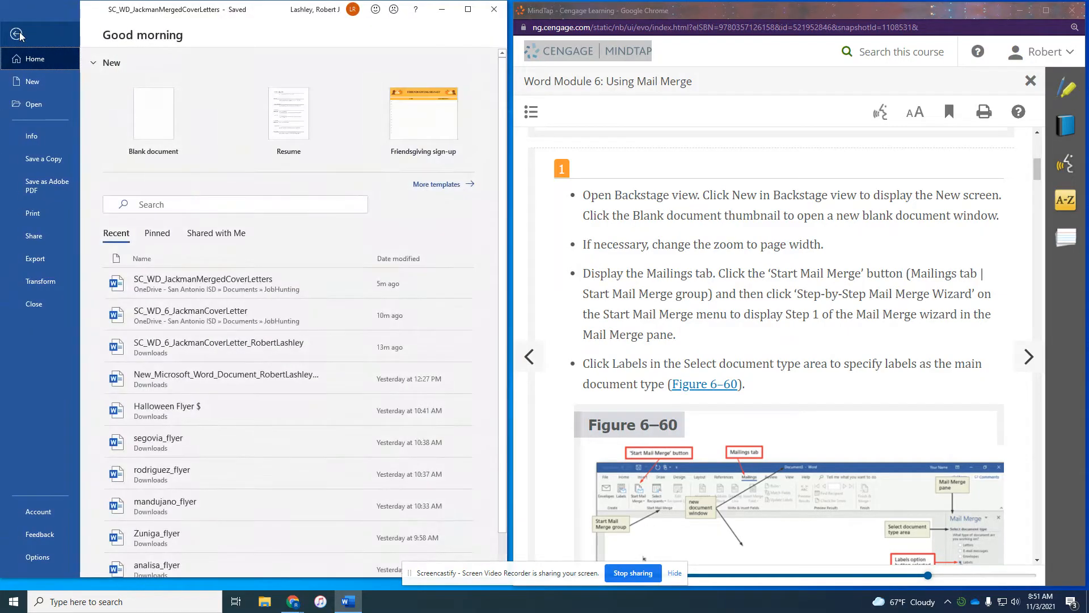
click(35, 84)
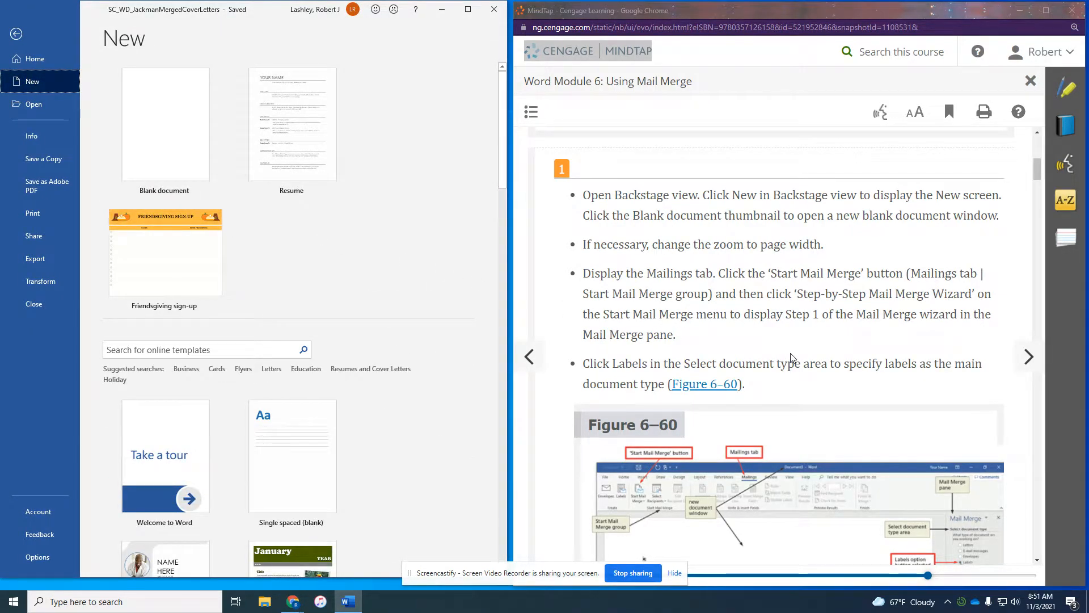
scroll(791, 353, down, 1)
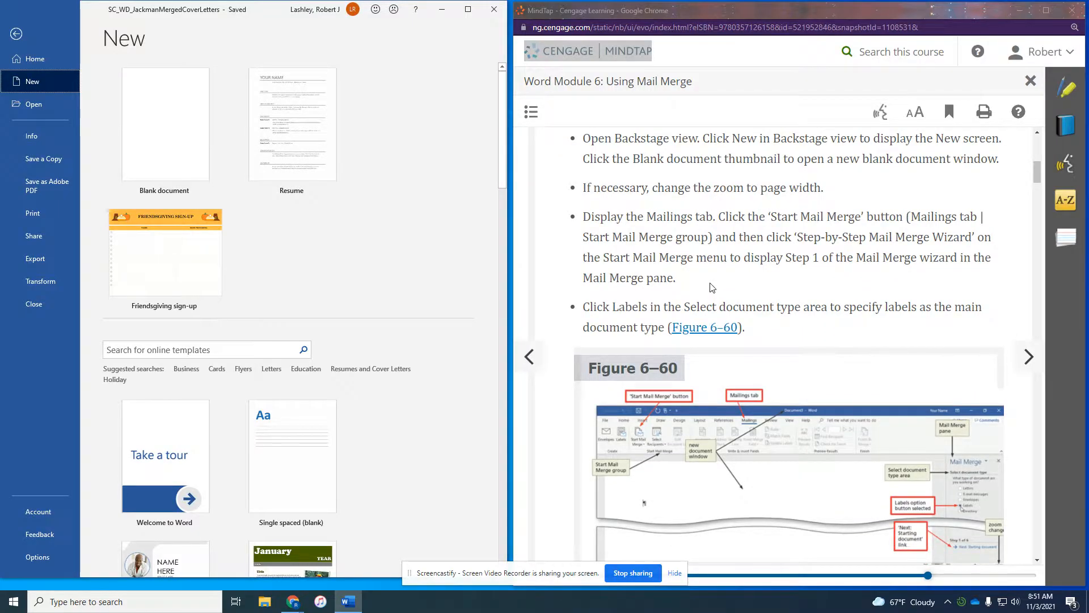
scroll(692, 218, up, 1)
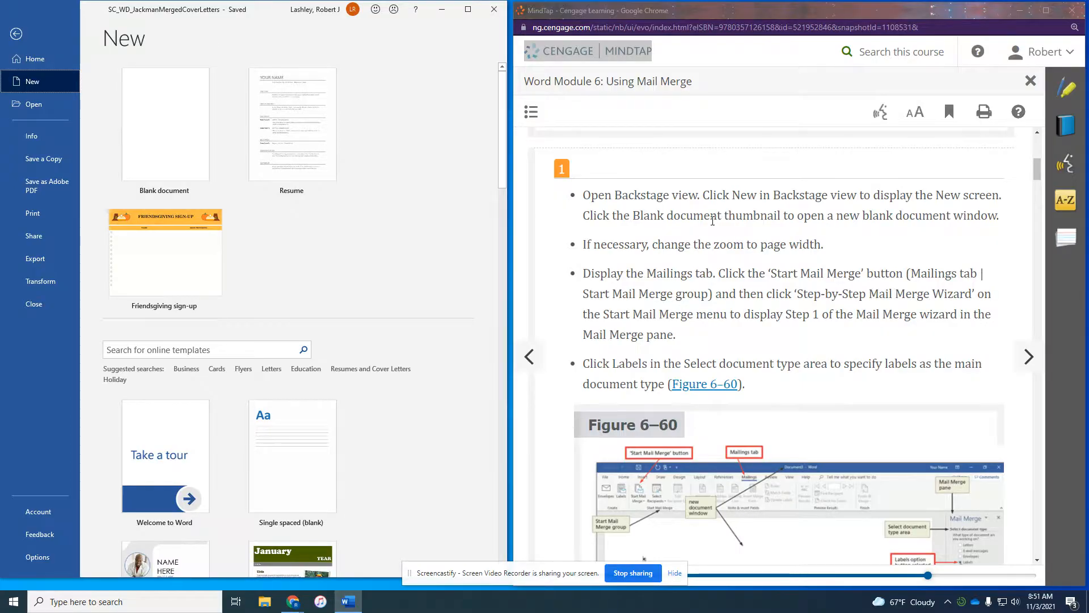
click(212, 125)
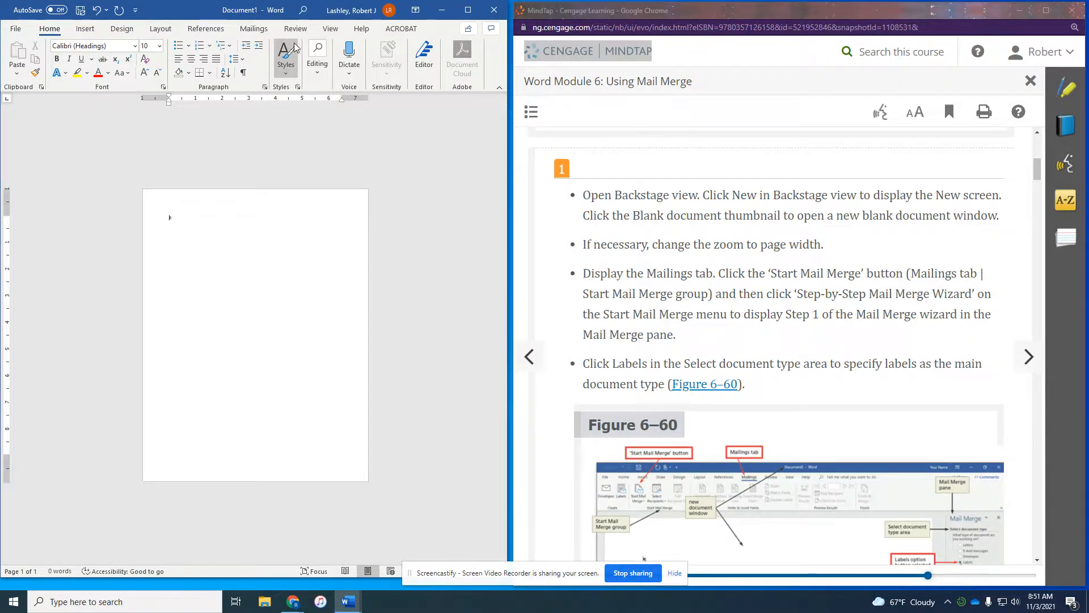
Set the new document's zoom to page width and show the Start Mail Merge options.
click(331, 29)
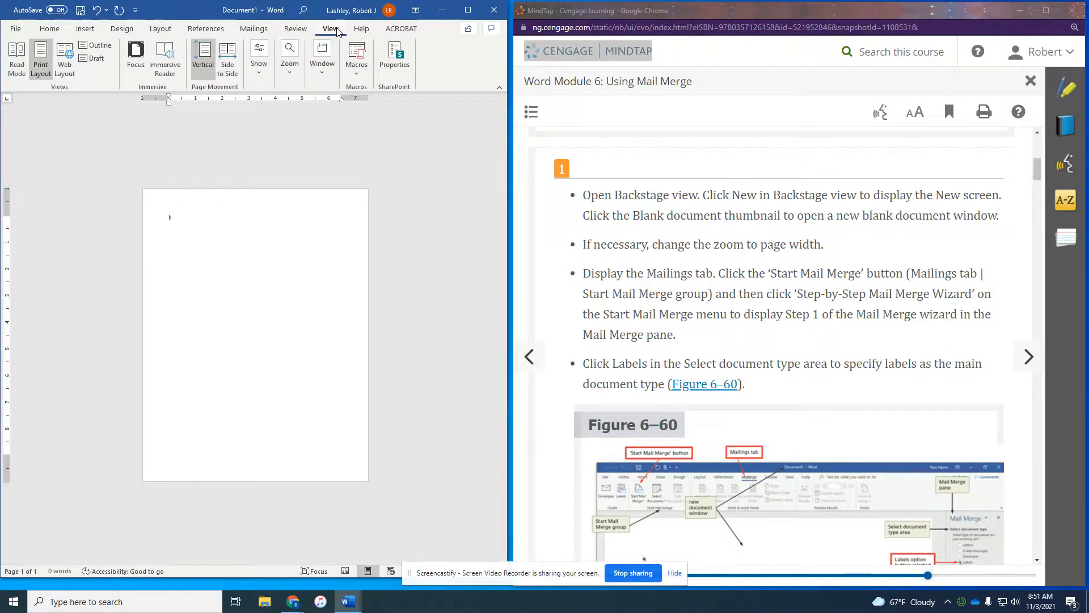
click(290, 64)
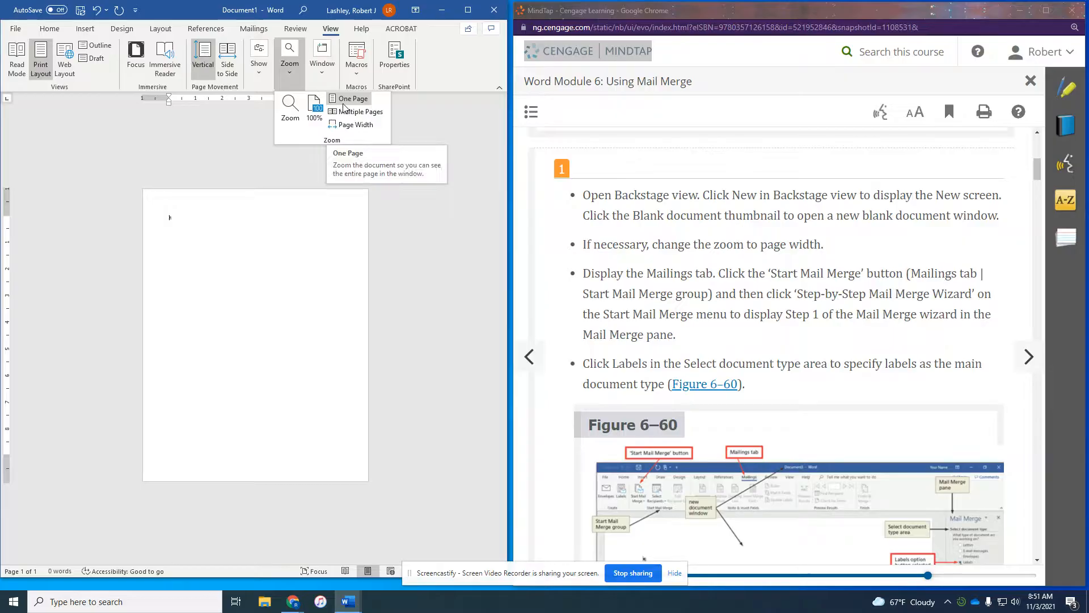
click(357, 124)
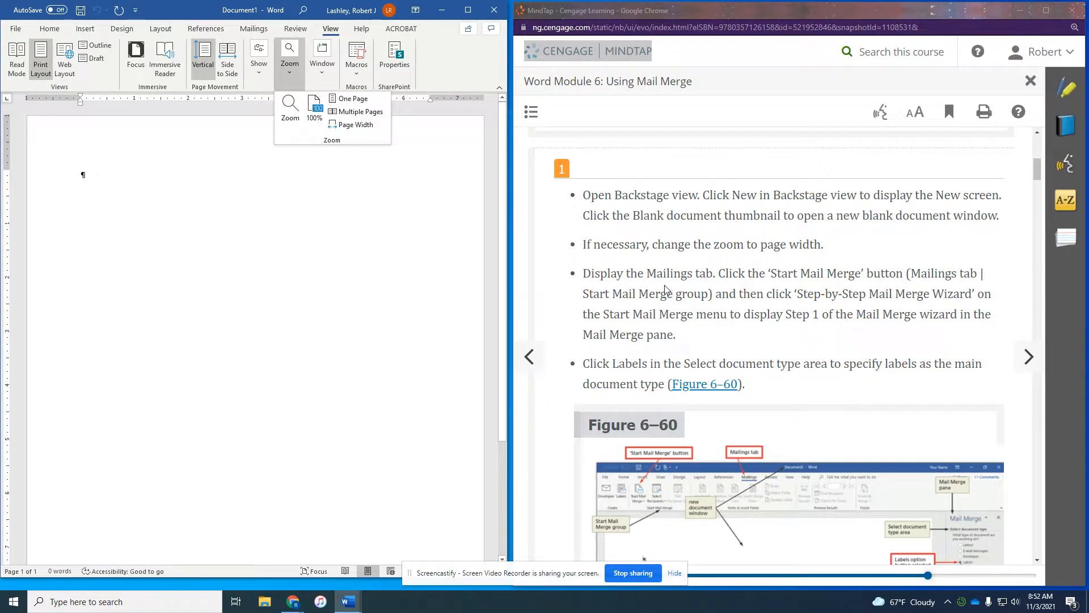
click(250, 30)
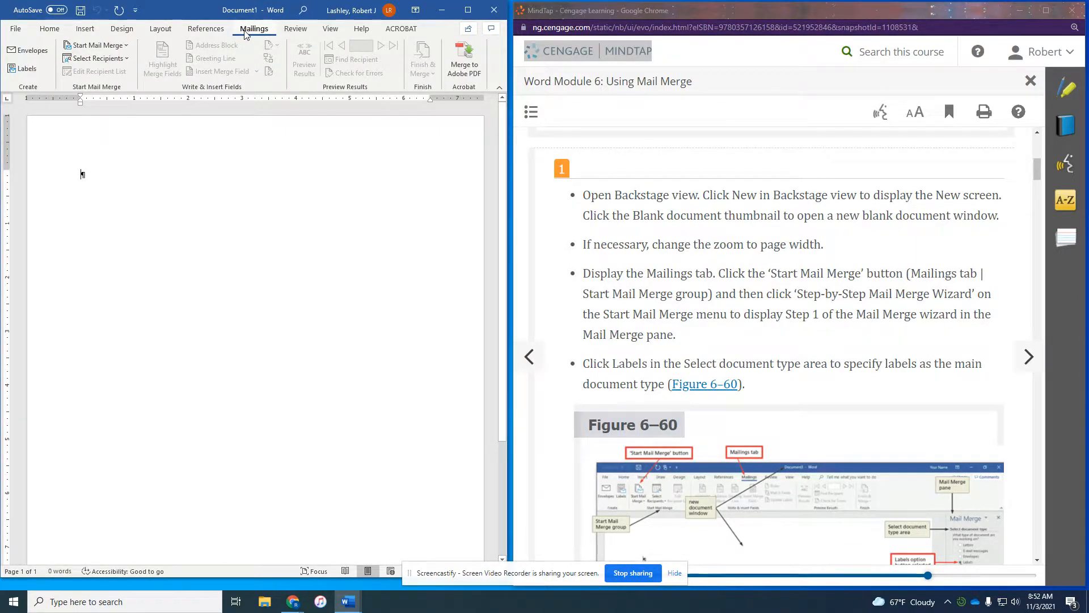
click(110, 49)
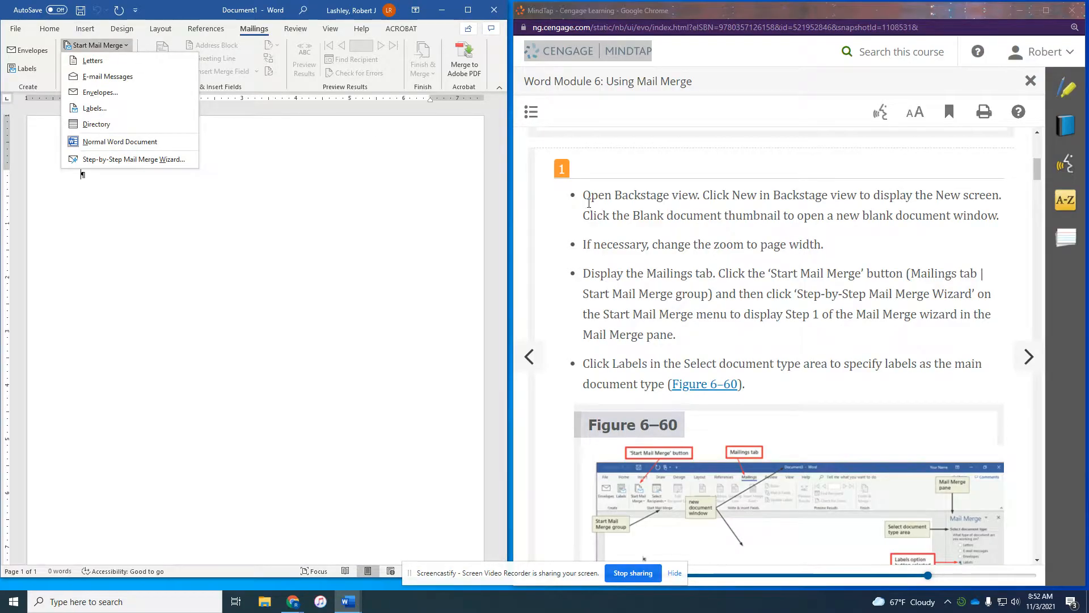
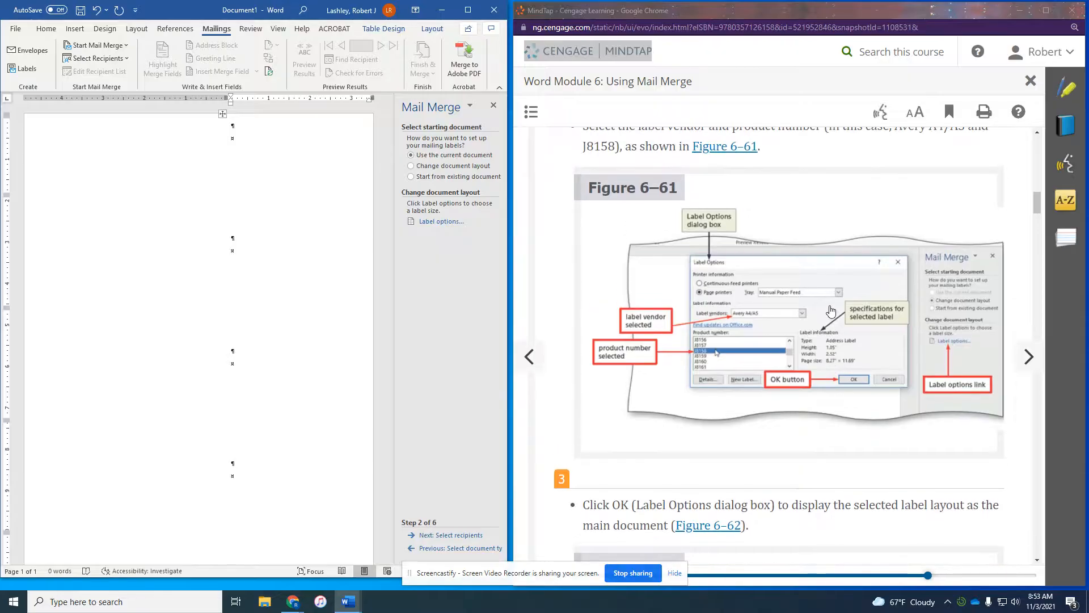
Following the textbook's step 2, apply the Avery A4/A5 label layout with product number J8158 to the document, accepting deletion of its current contents.
scroll(831, 310, down, 1)
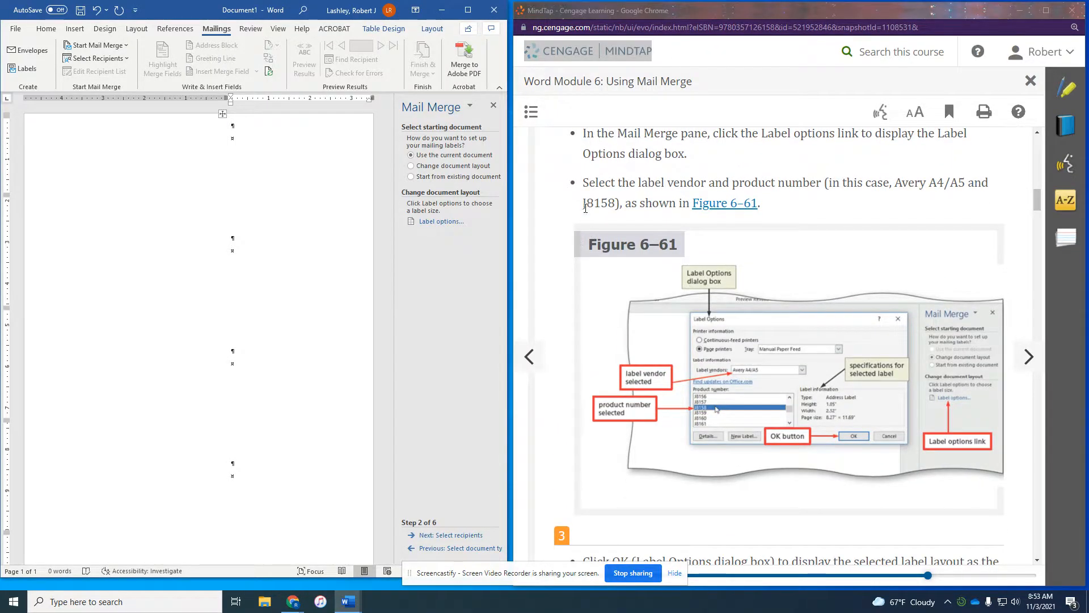
click(427, 226)
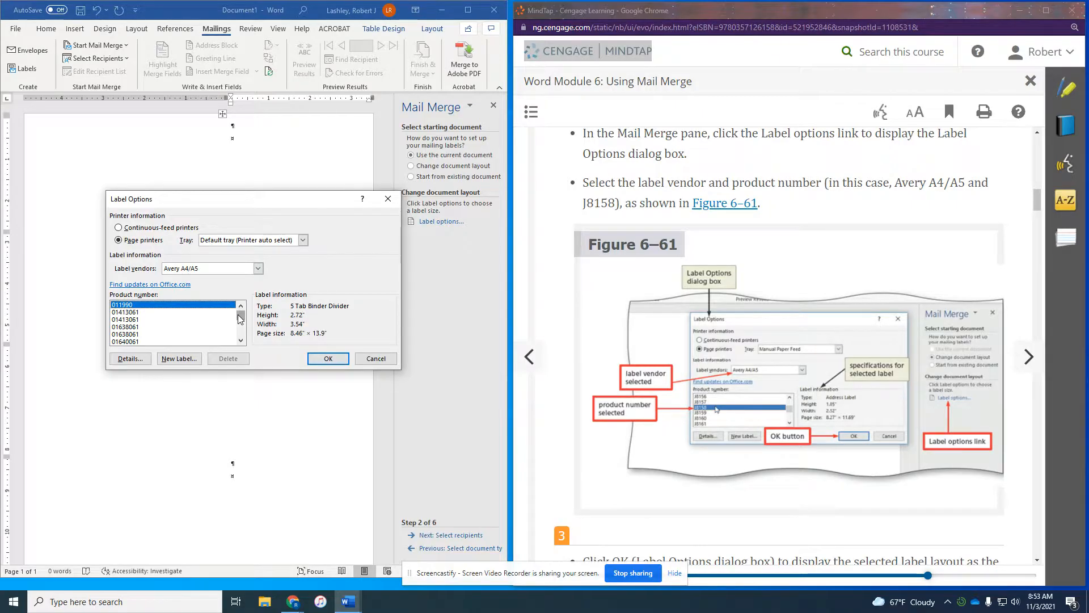
drag(240, 318, 239, 324)
click(239, 340)
click(239, 339)
click(239, 340)
click(239, 339)
click(240, 339)
click(240, 339)
click(239, 339)
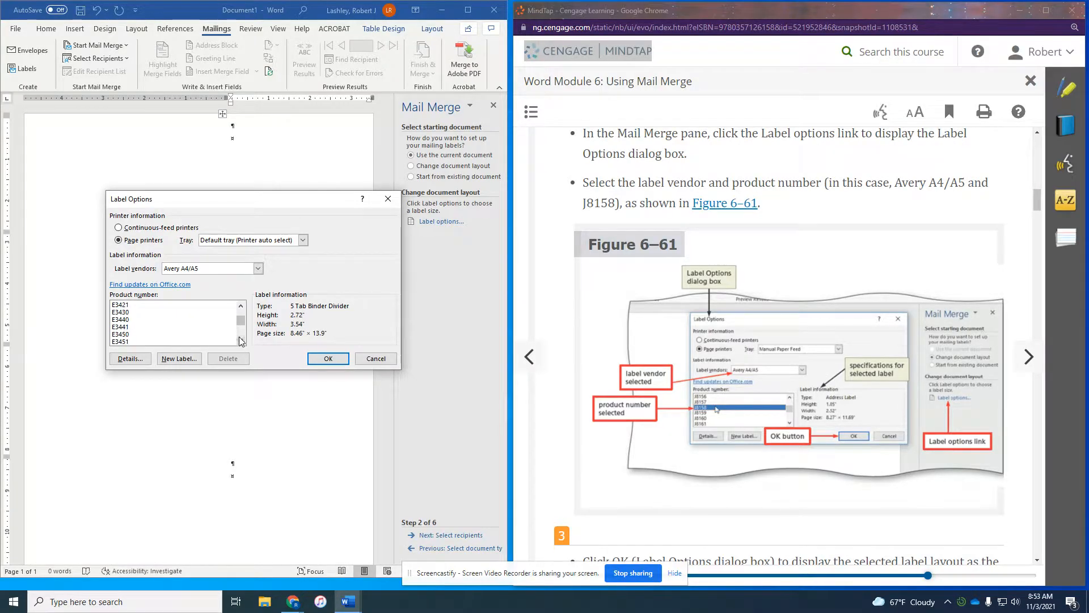
click(240, 335)
click(240, 333)
click(240, 332)
click(240, 332)
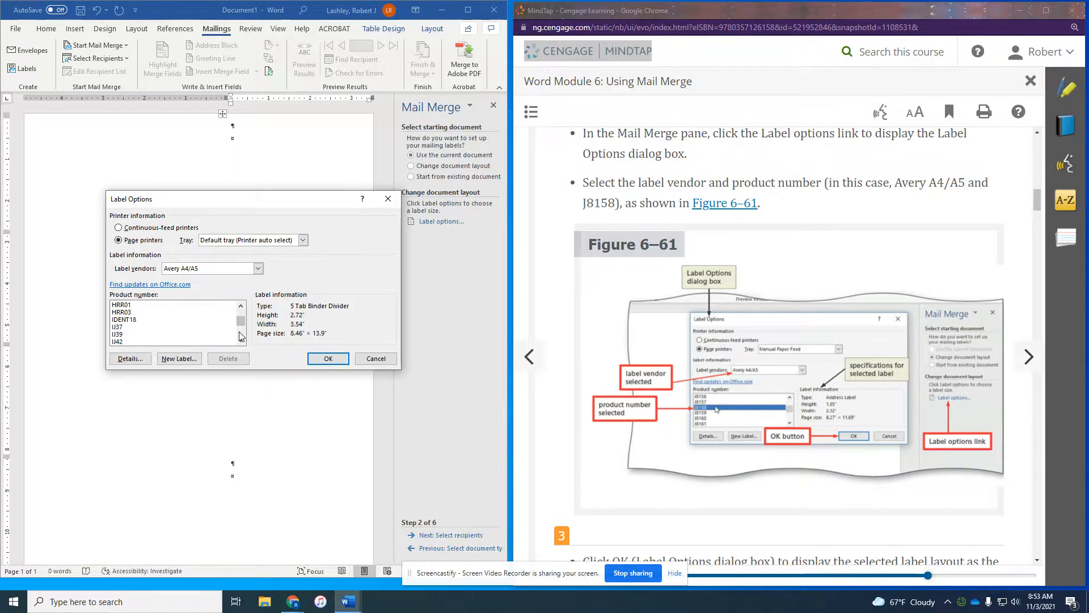
click(241, 340)
click(241, 340)
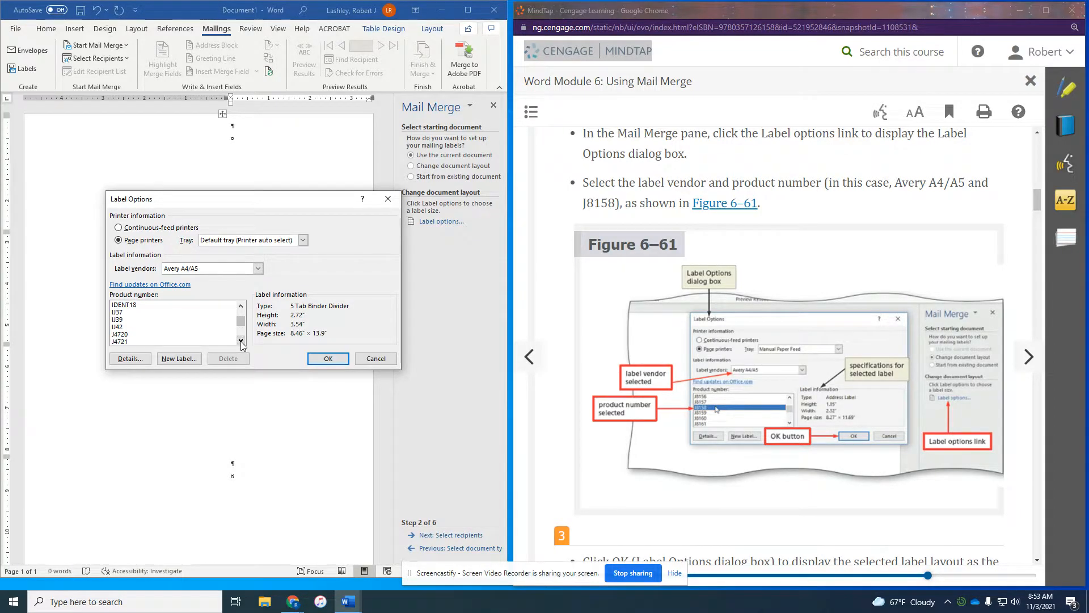
click(241, 340)
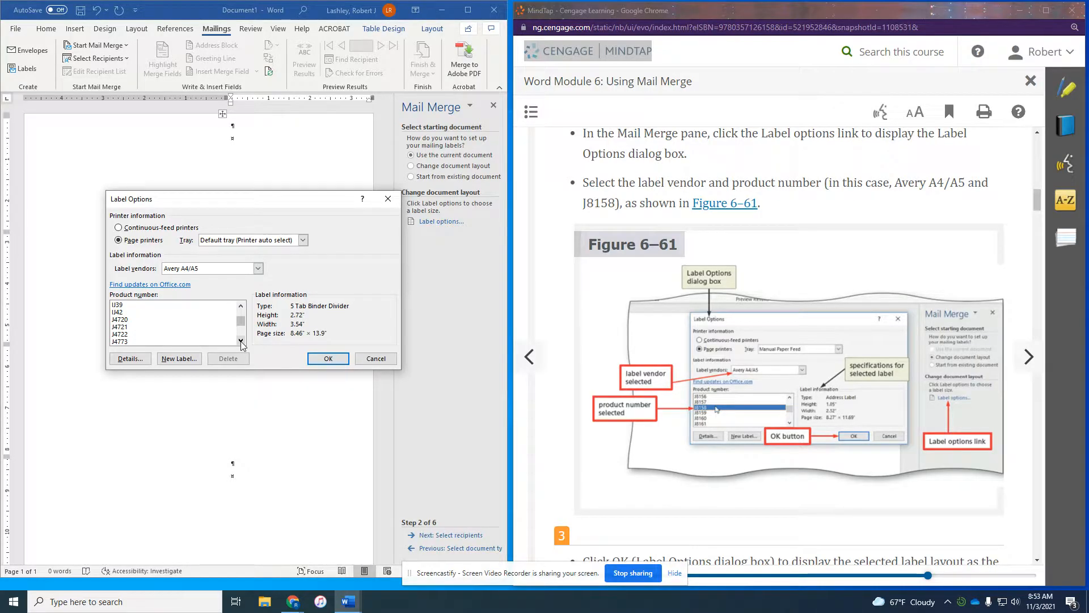
click(241, 340)
click(242, 340)
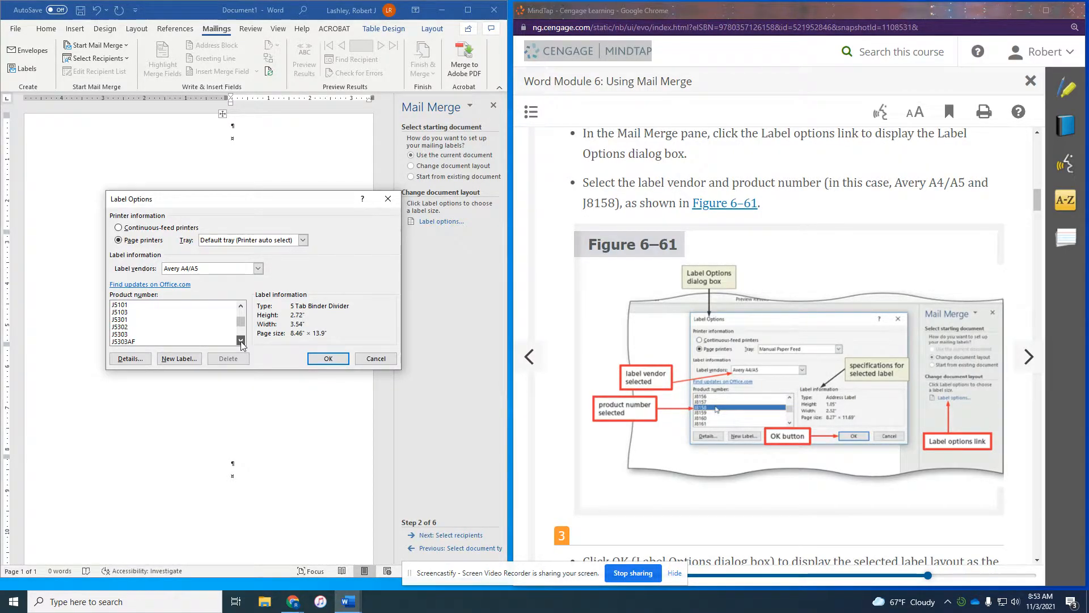
click(241, 341)
click(127, 327)
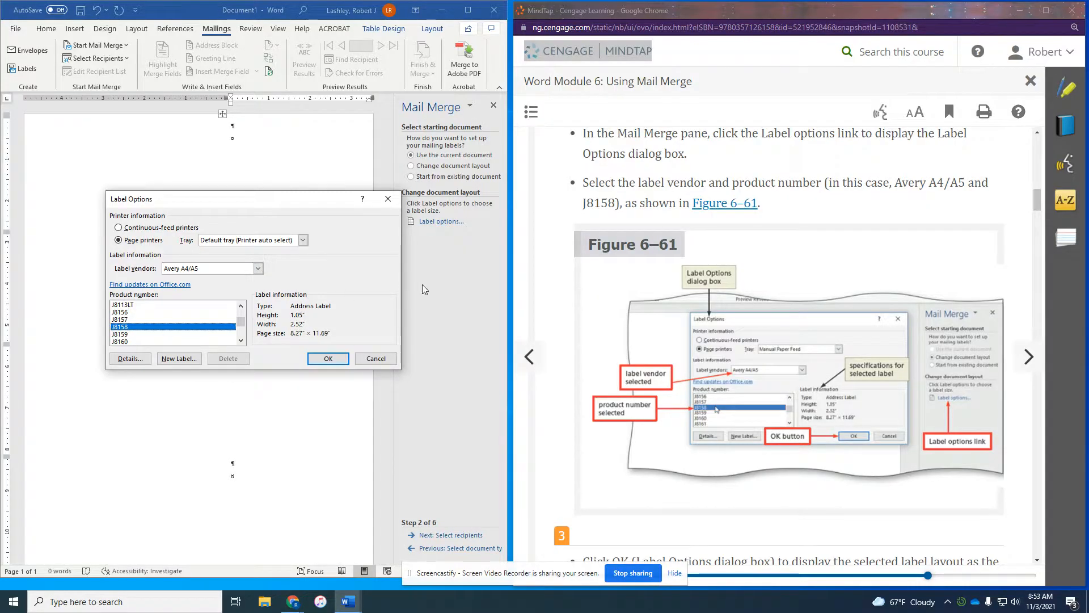
click(327, 359)
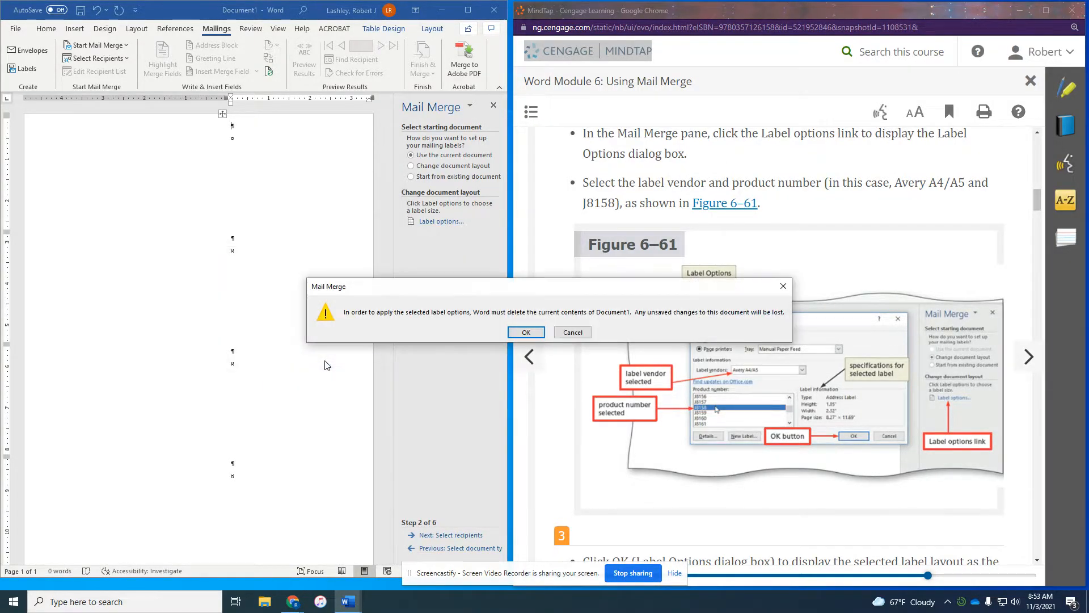
click(526, 333)
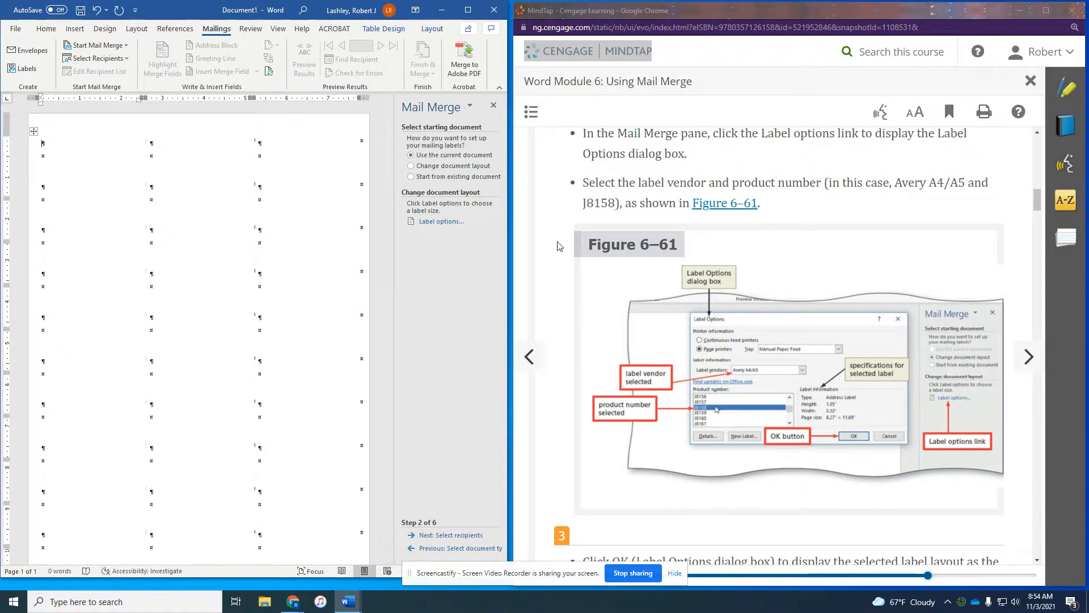
Following the textbook's step 3, display the gridlines of the mailing label table.
scroll(872, 240, down, 5)
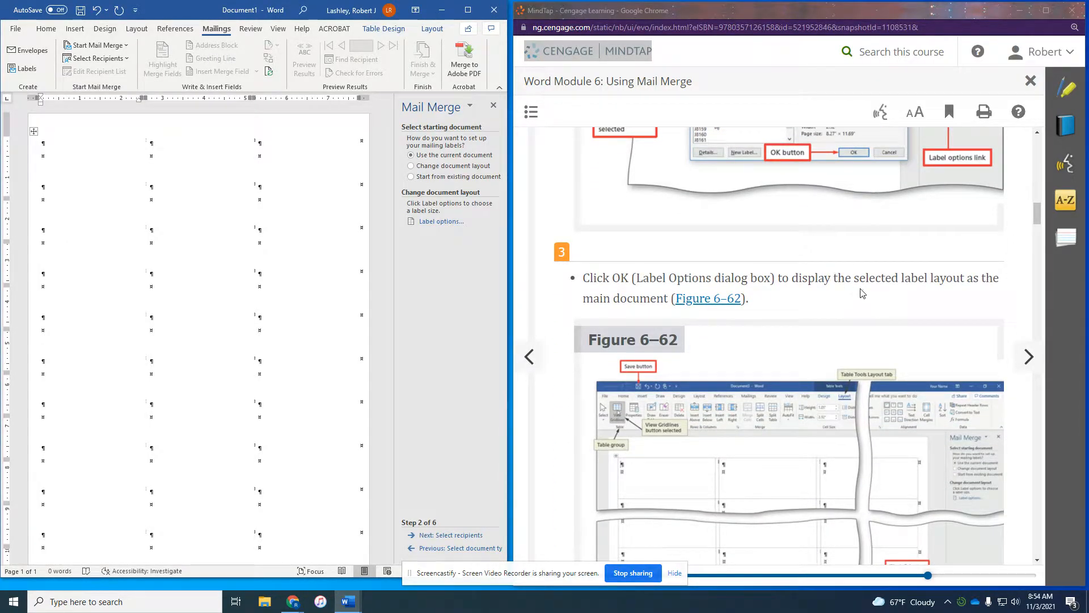
scroll(864, 293, down, 2)
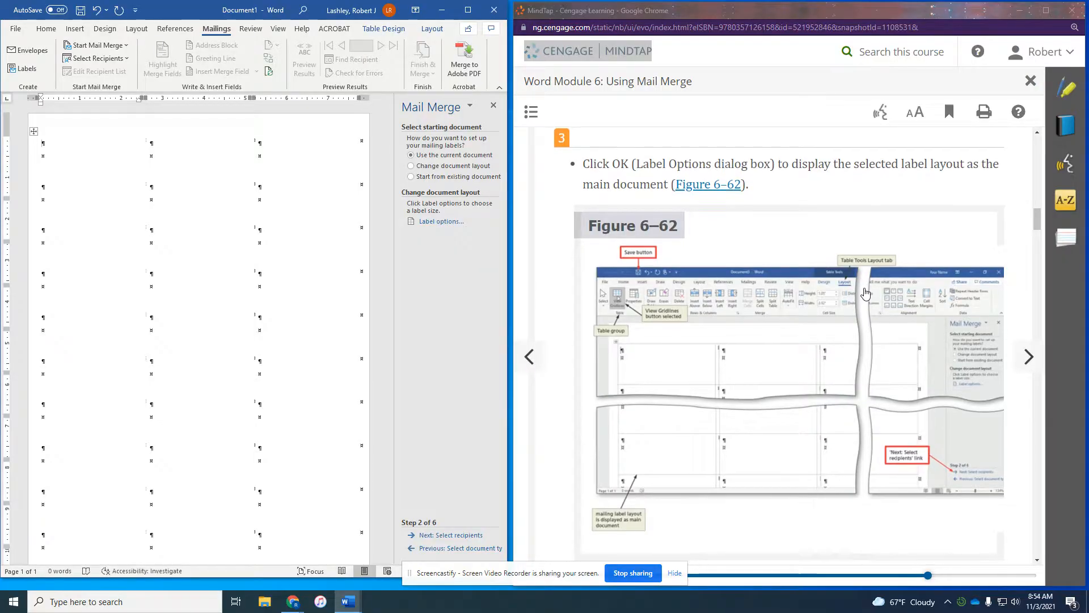
scroll(865, 292, down, 1)
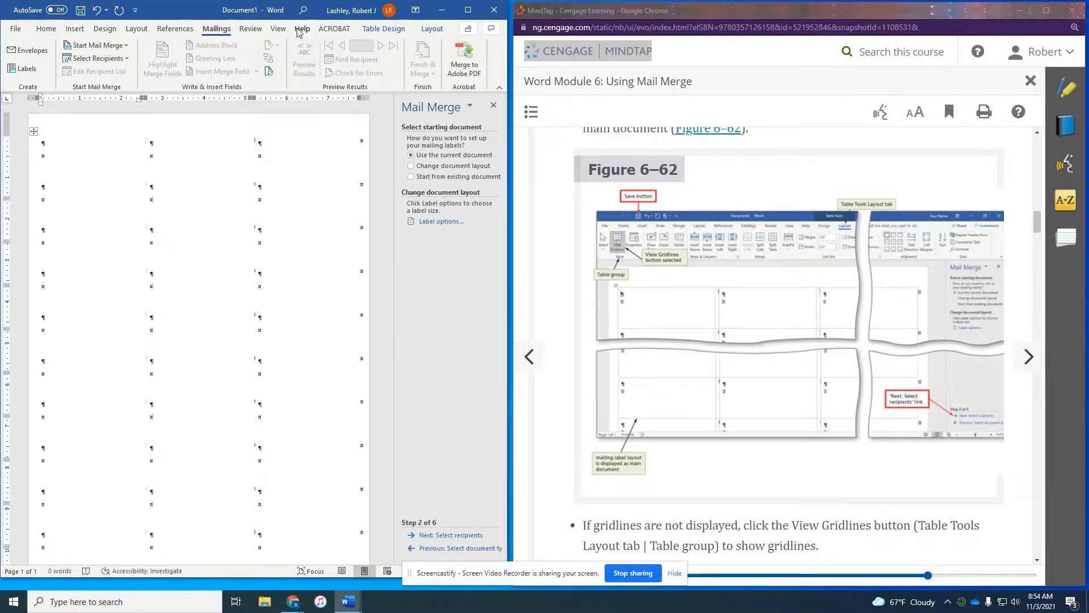
click(435, 31)
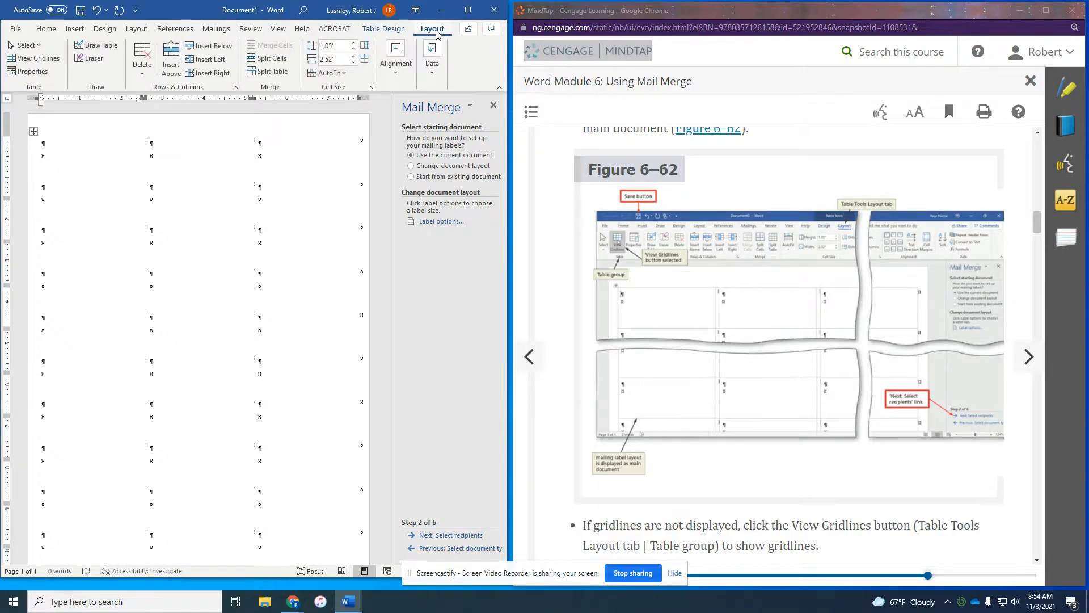
click(38, 59)
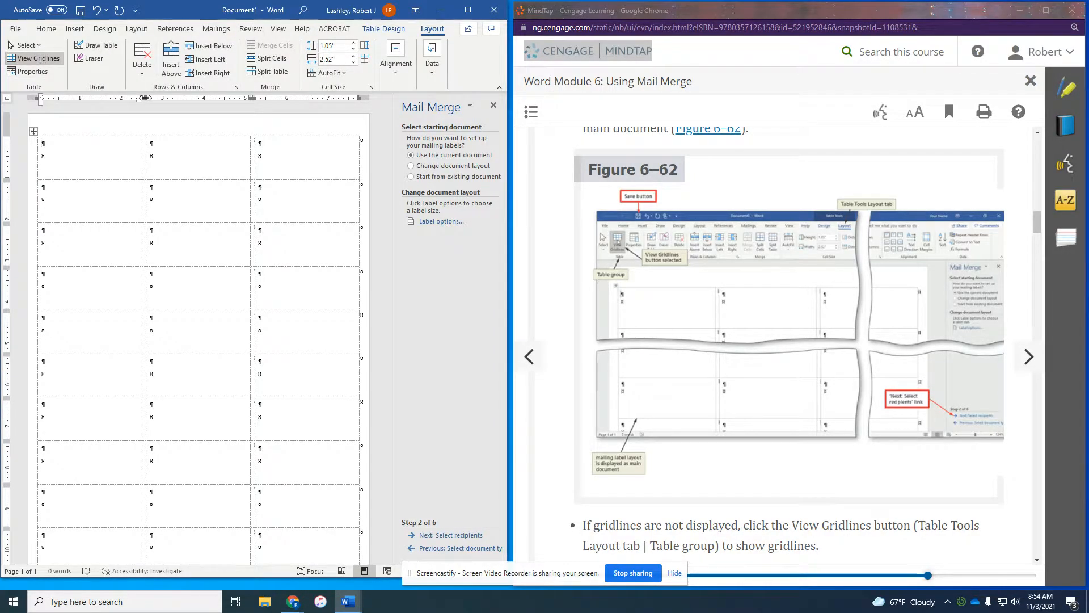
Following the textbook's step 4, advance the mail merge wizard to recipient selection and browse for an existing list.
scroll(729, 270, down, 3)
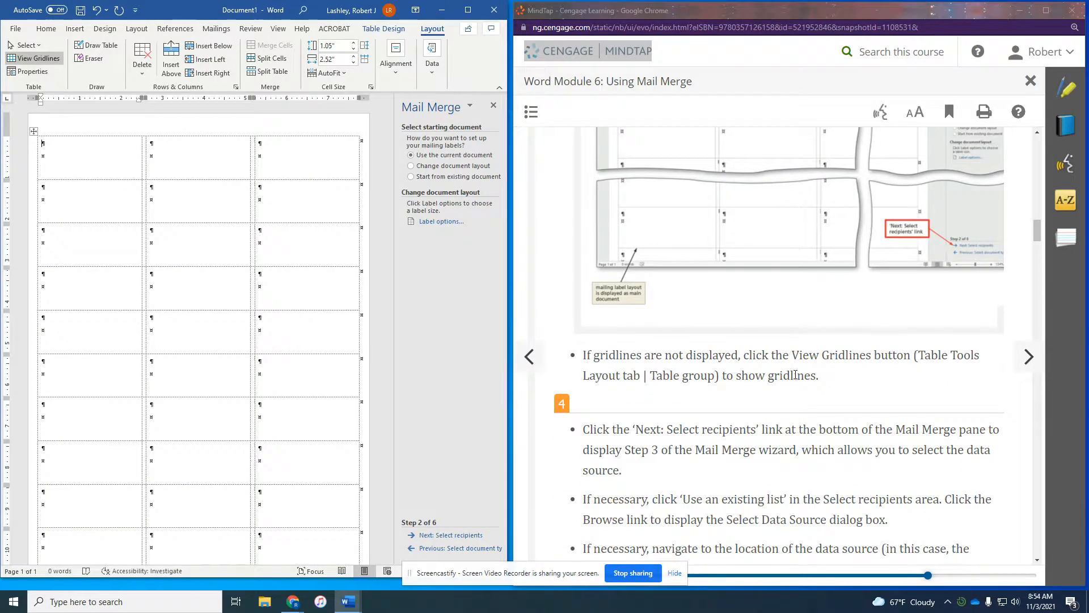
scroll(830, 391, down, 1)
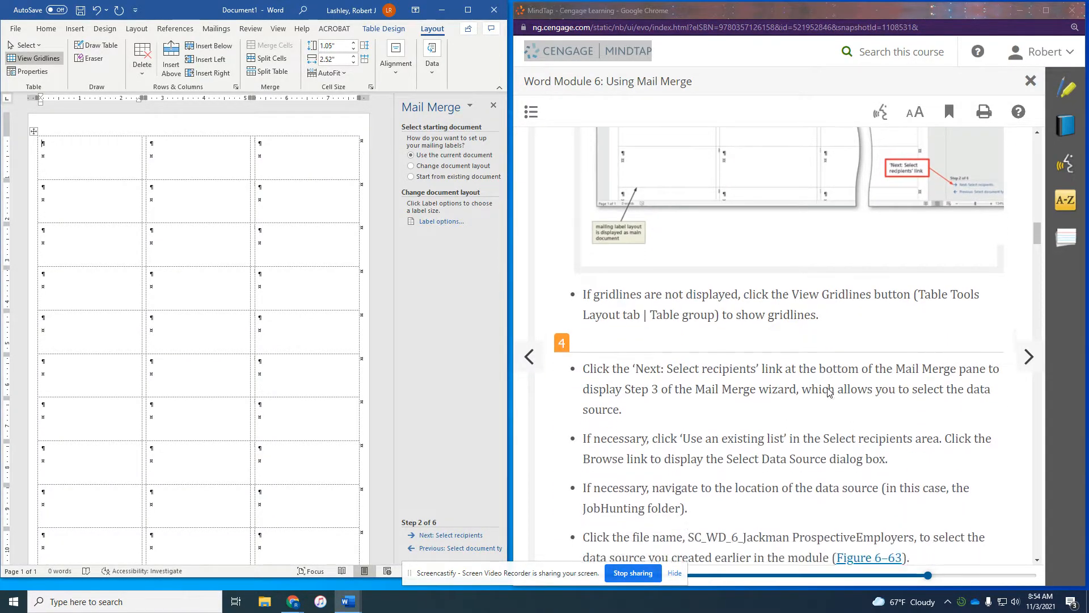
scroll(829, 391, down, 1)
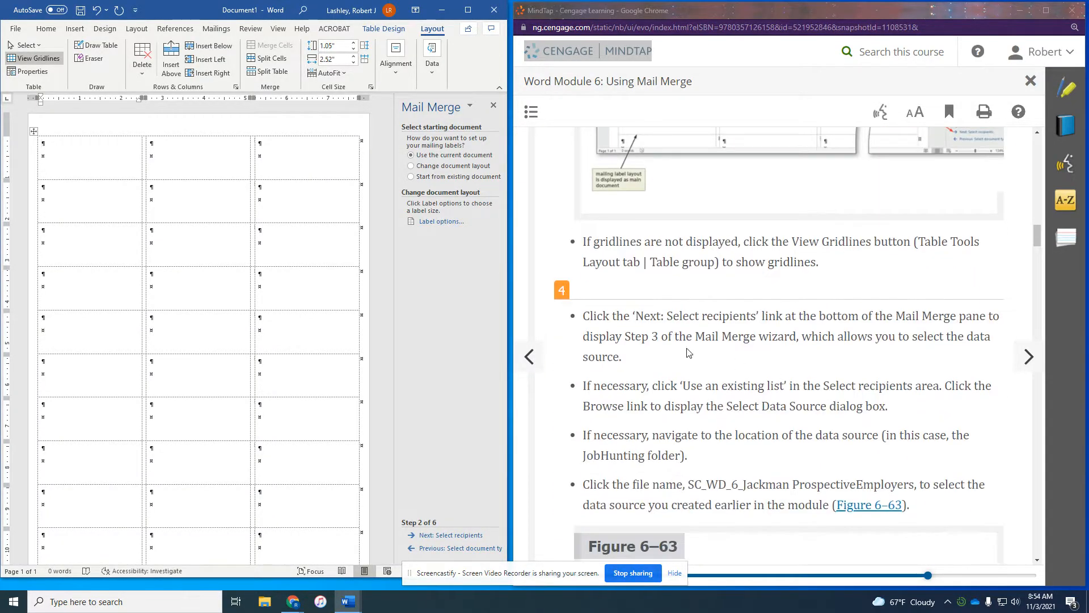
click(472, 536)
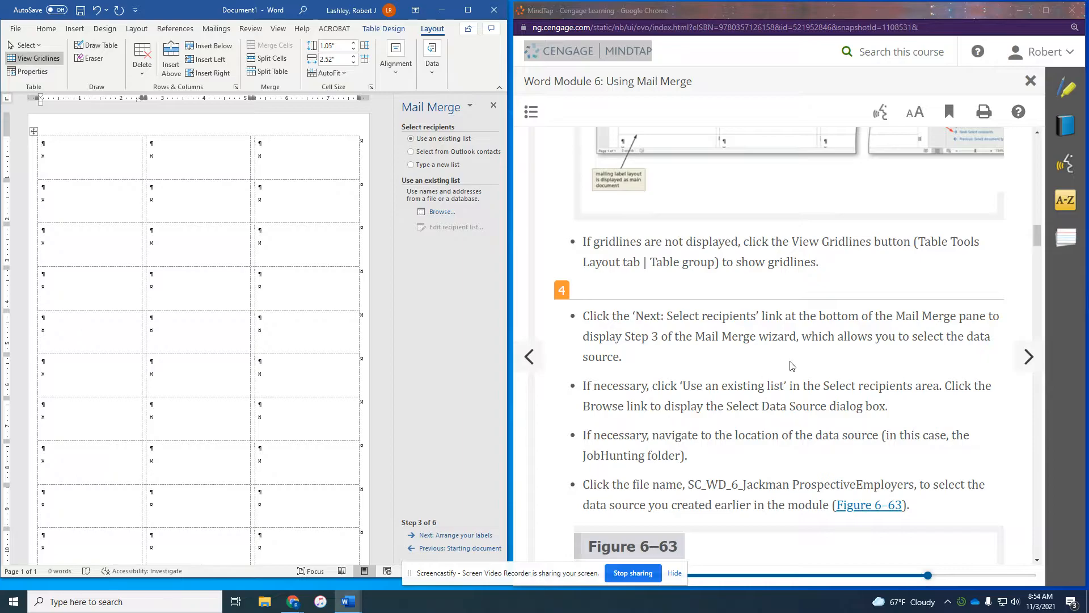
scroll(805, 366, down, 1)
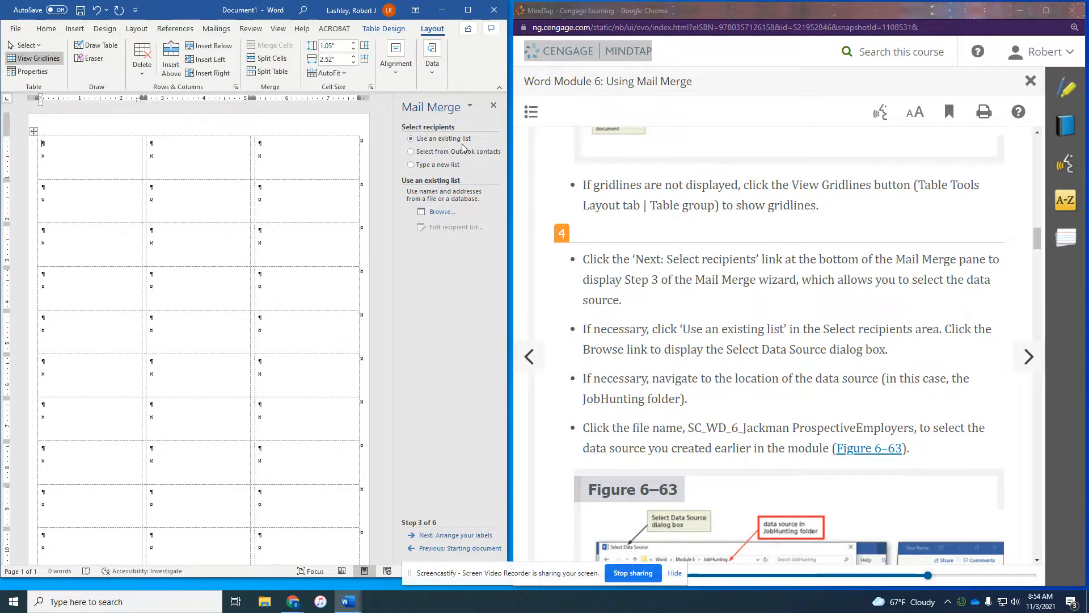
click(442, 212)
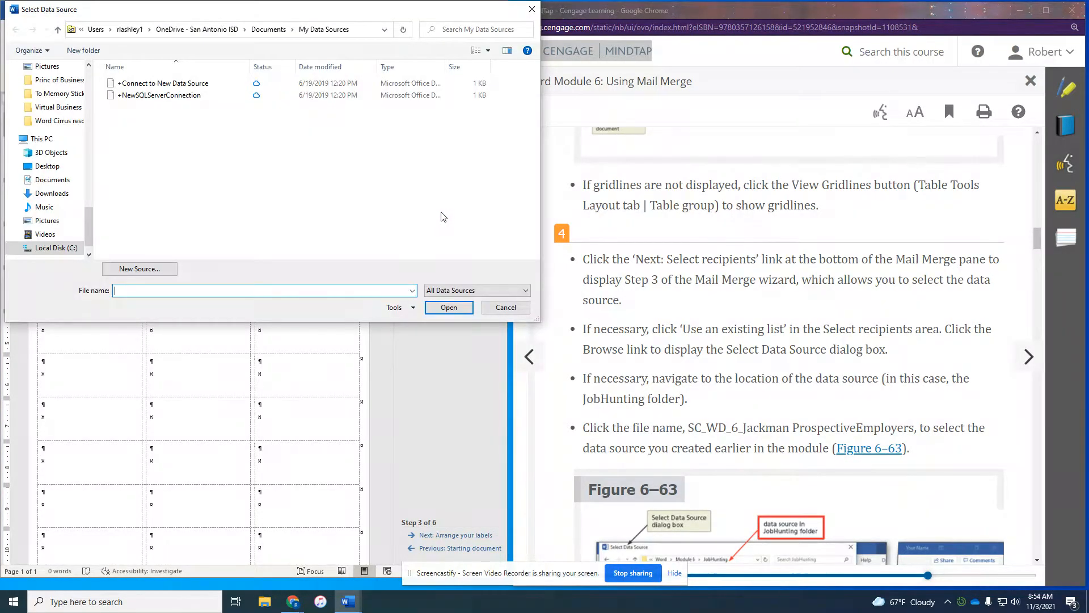
Open SC_WD_6_JackmanProspectiveEmployers from the JobHunting folder in Documents as the labels' data source.
click(89, 115)
click(89, 114)
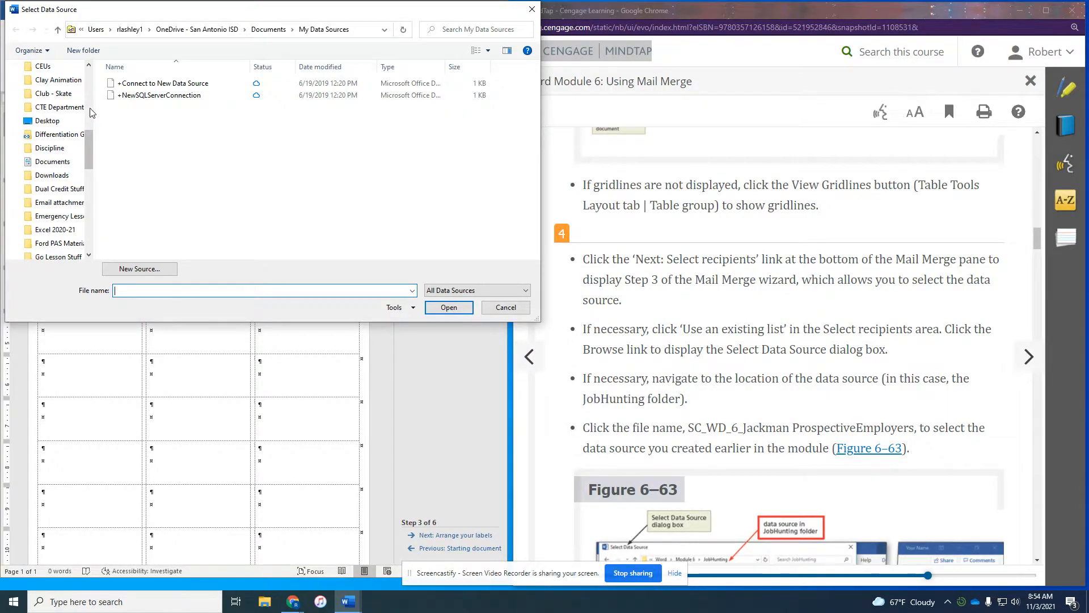
click(90, 219)
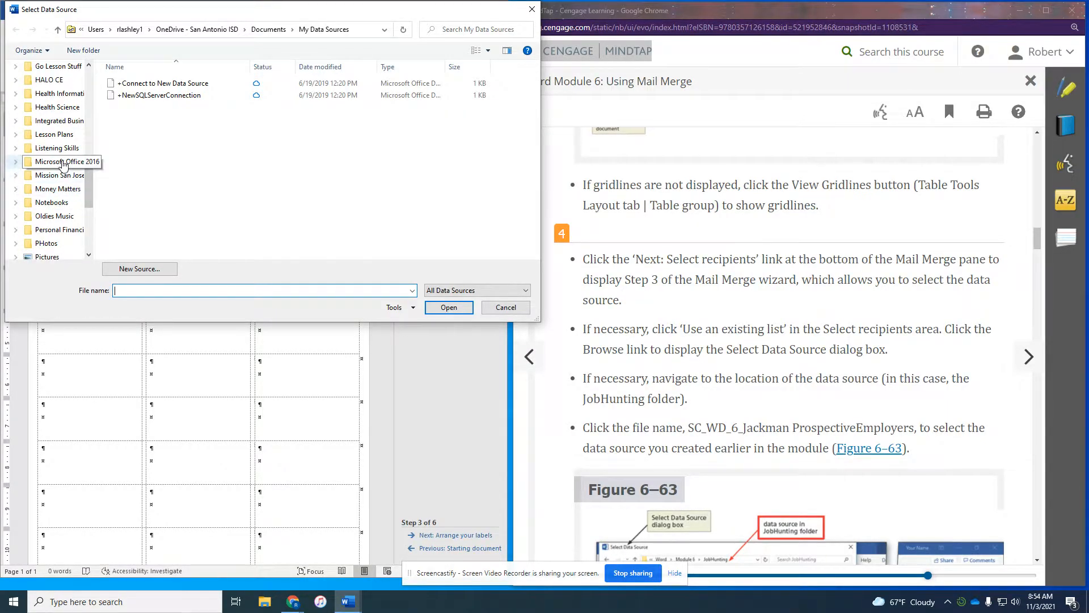
scroll(61, 124, up, 1)
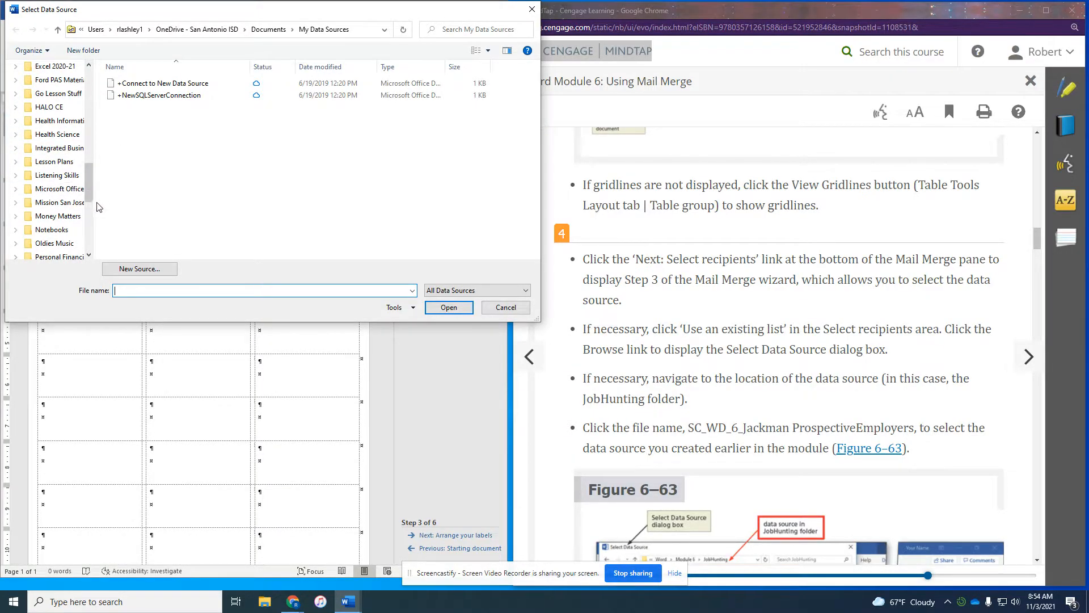
drag(90, 192, 85, 102)
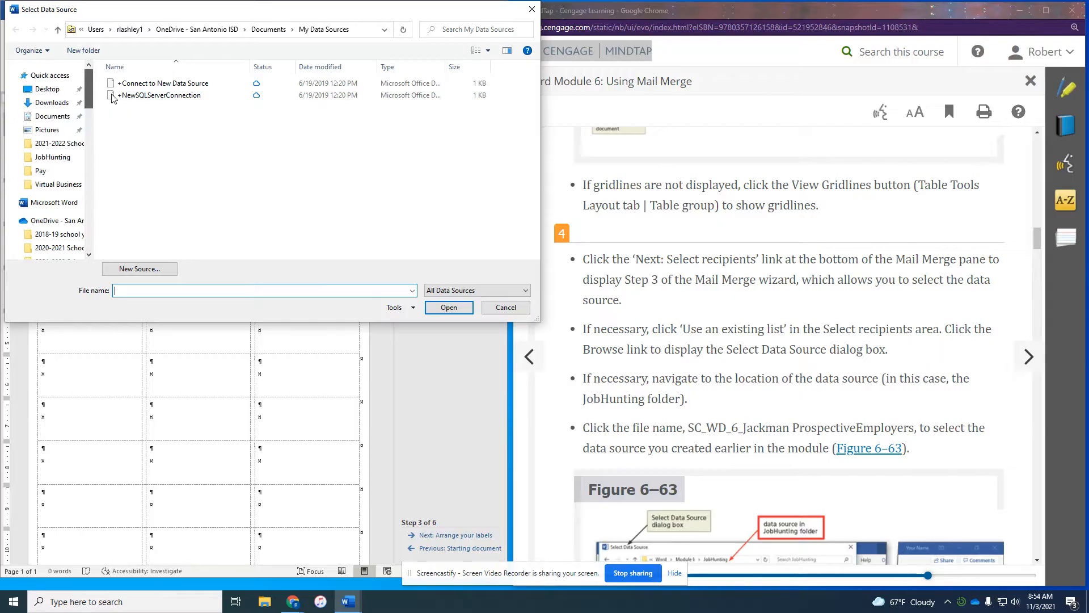
click(52, 117)
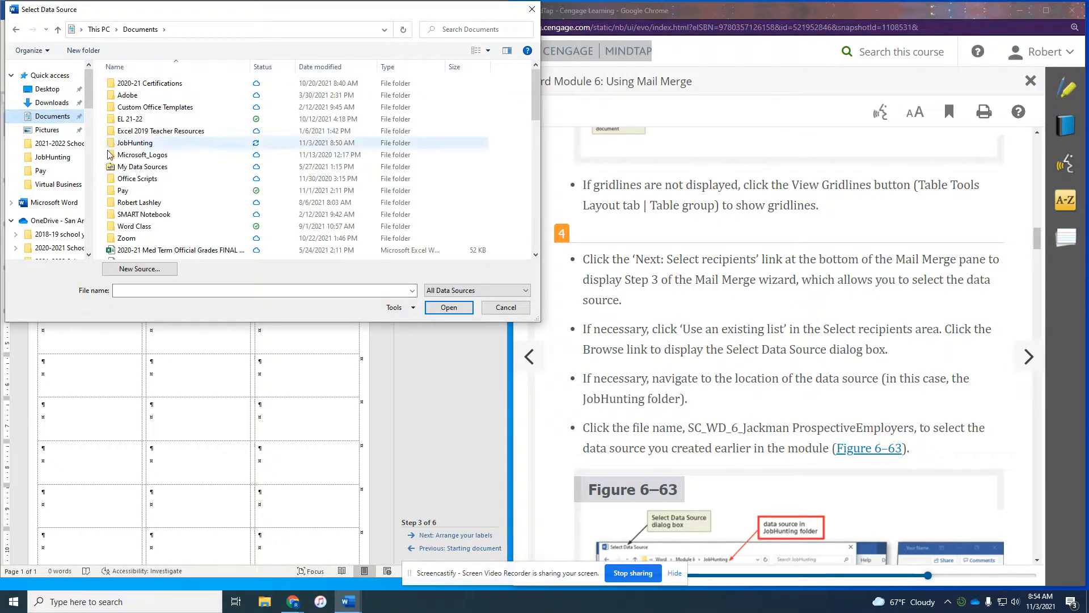
double_click(126, 145)
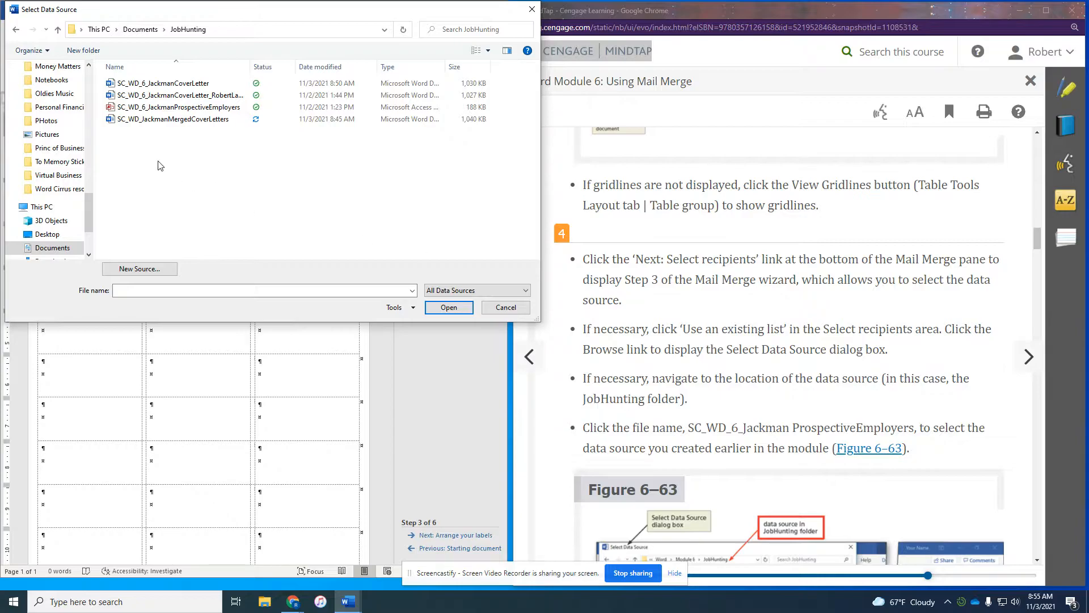
click(120, 108)
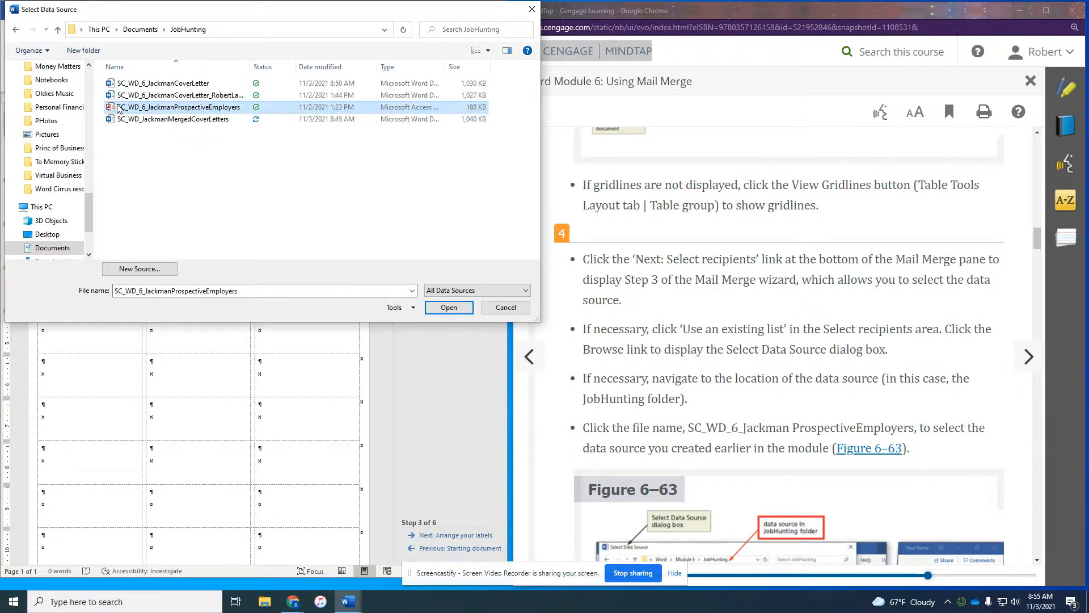
click(456, 309)
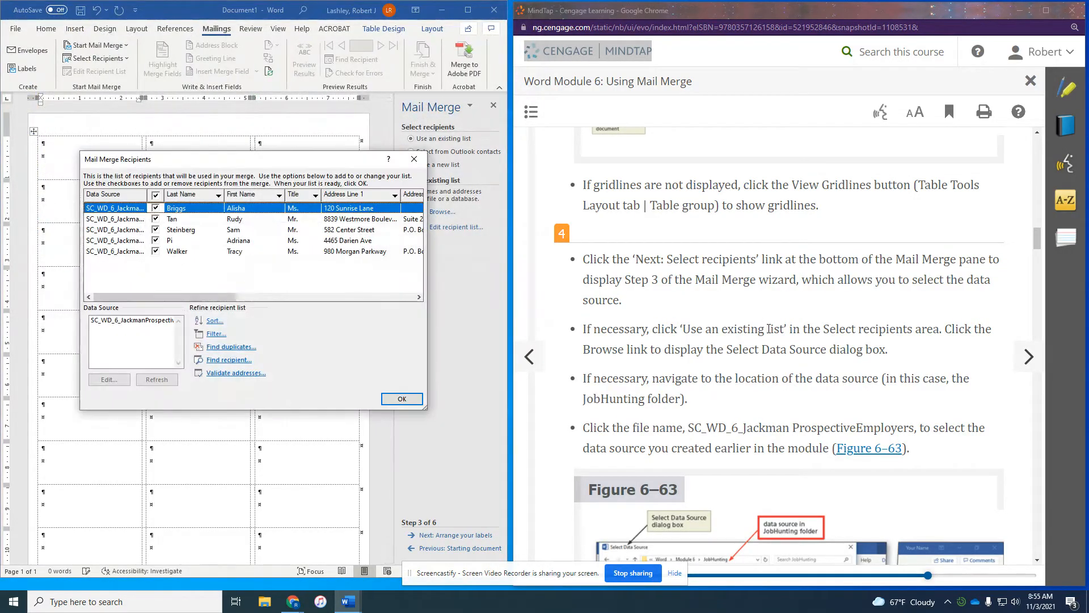
Consult the textbook's steps 5 and 6 and accept the full recipient list for the mailing labels.
scroll(771, 326, down, 5)
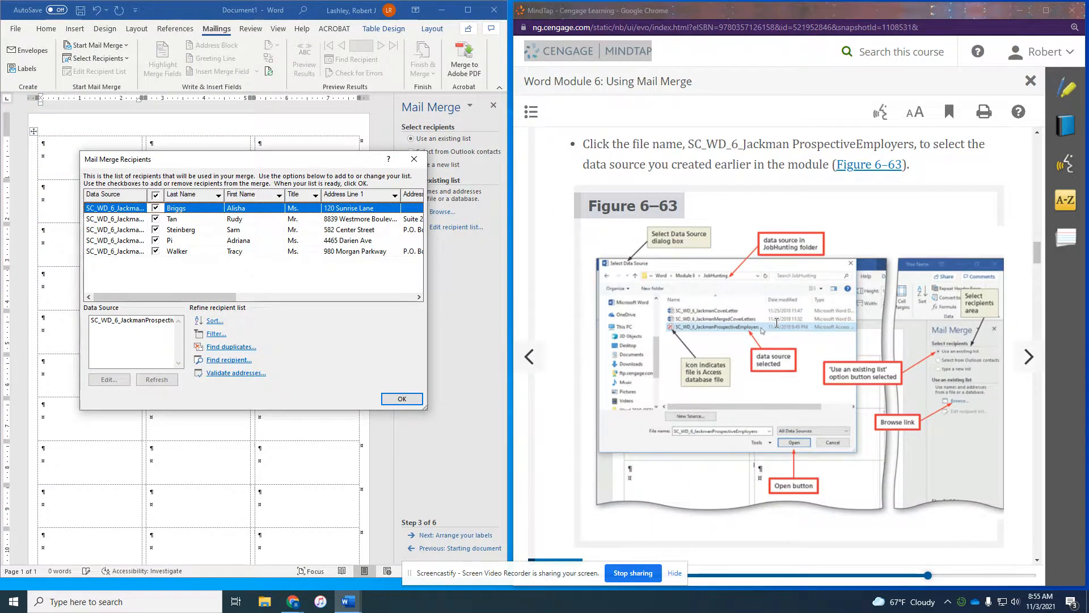
scroll(777, 323, down, 8)
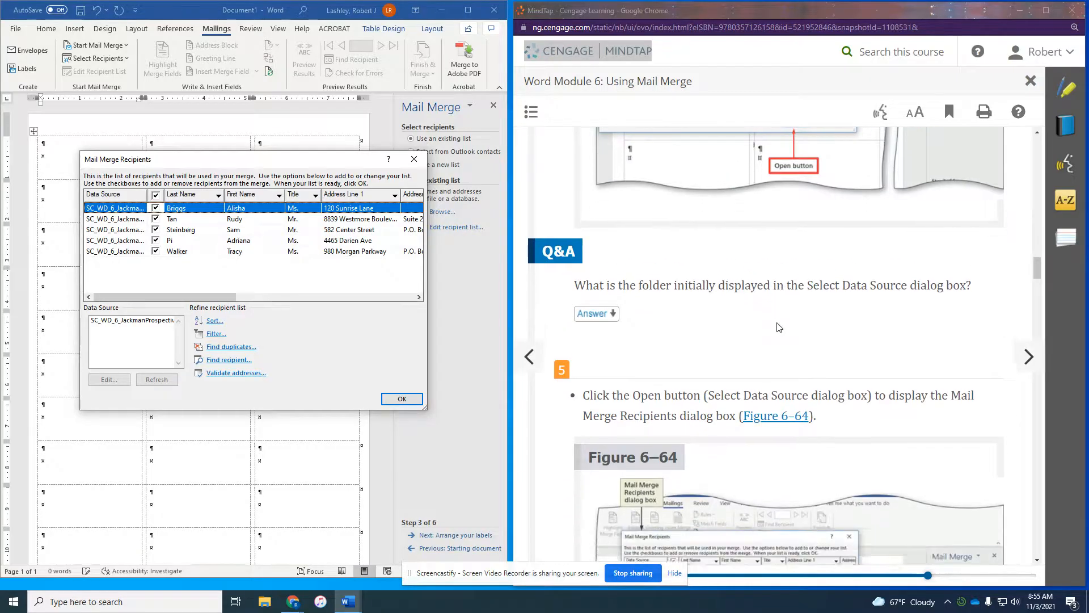
scroll(779, 327, down, 3)
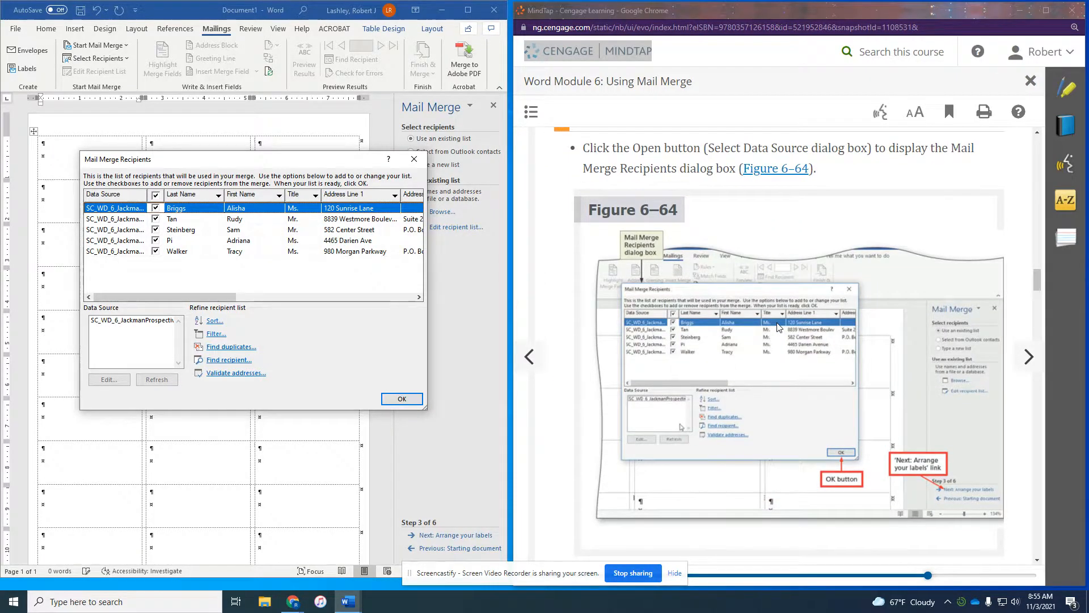
scroll(779, 327, down, 1)
scroll(779, 328, down, 1)
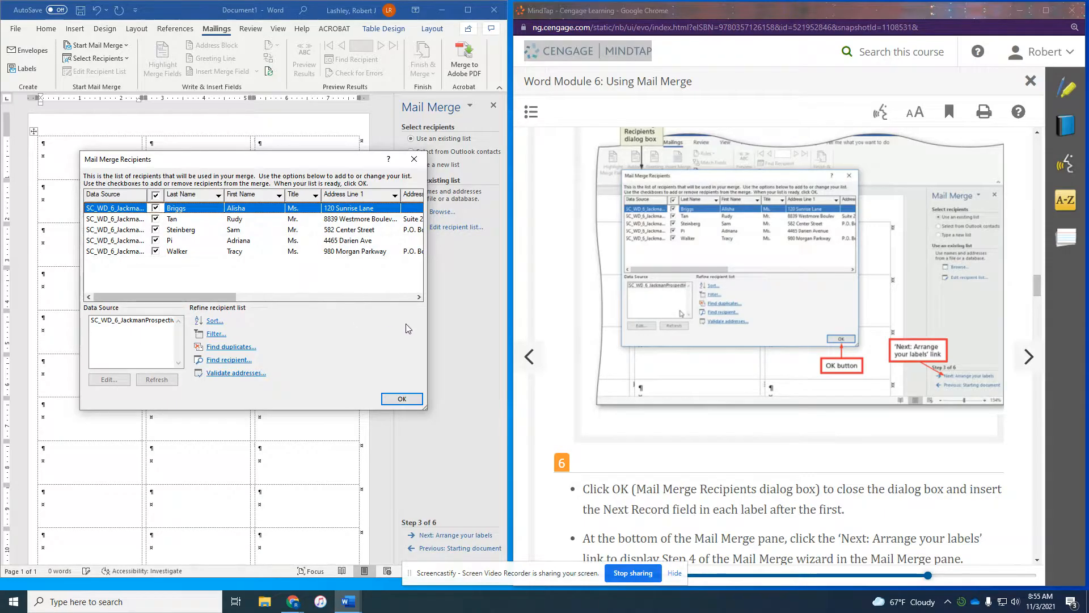
key(Return)
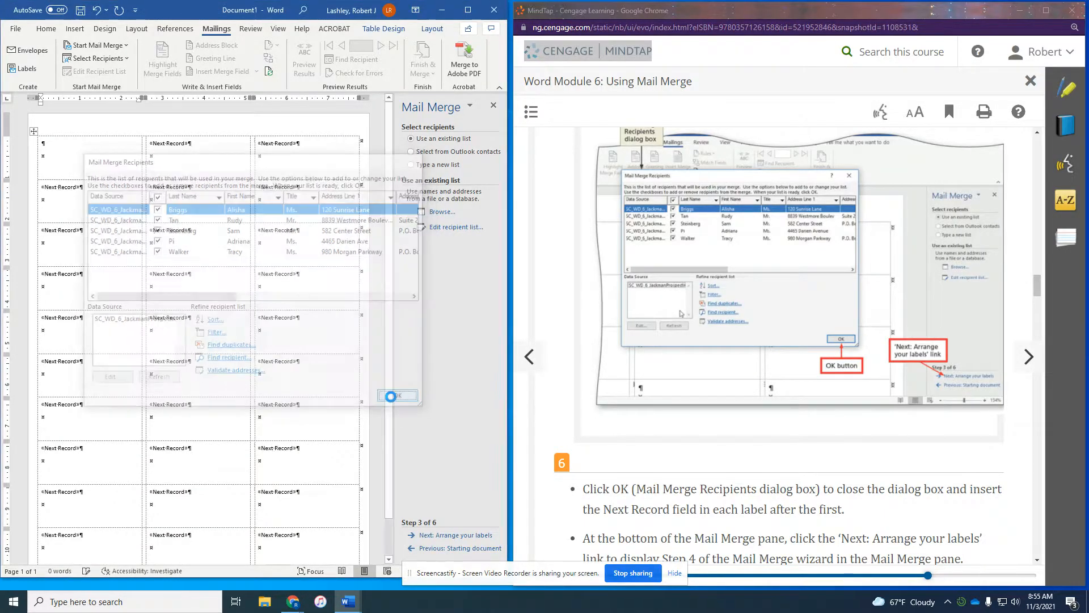
scroll(623, 379, down, 3)
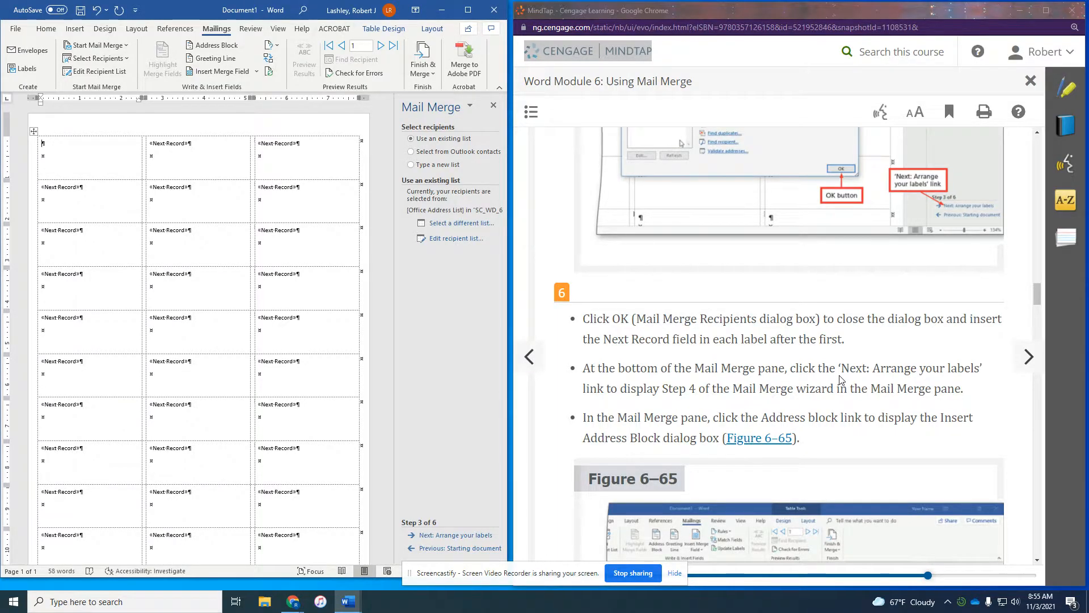
Following the textbook's step 6, advance the mail merge wizard to arranging the labels and open the address block settings.
click(444, 536)
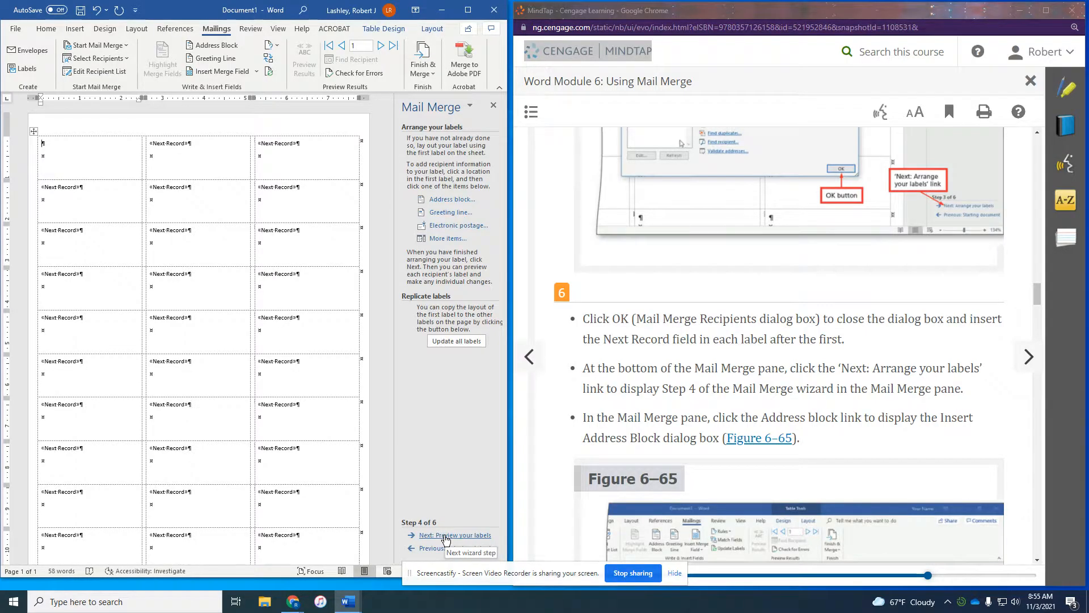
scroll(790, 361, down, 1)
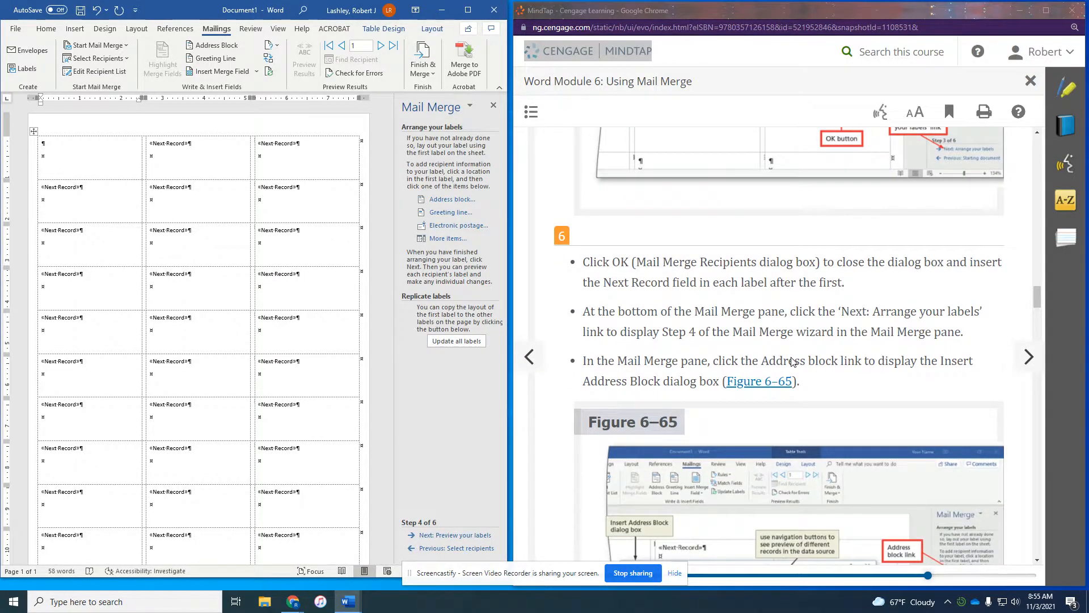
scroll(792, 360, down, 1)
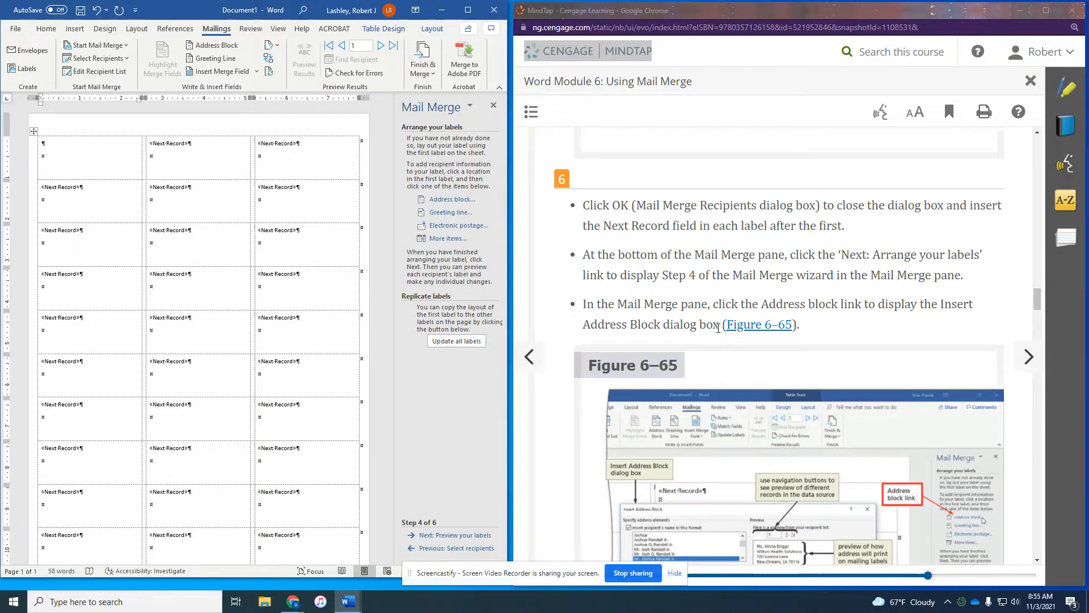
click(451, 199)
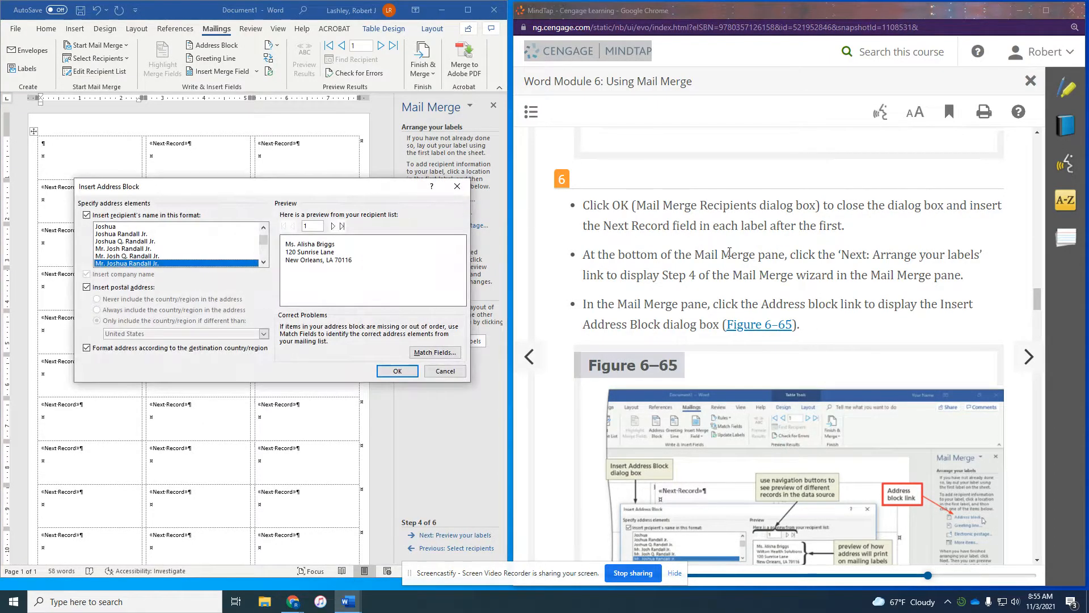
Match the Company address field to Organization Name and insert the address block in the first label.
scroll(850, 310, down, 3)
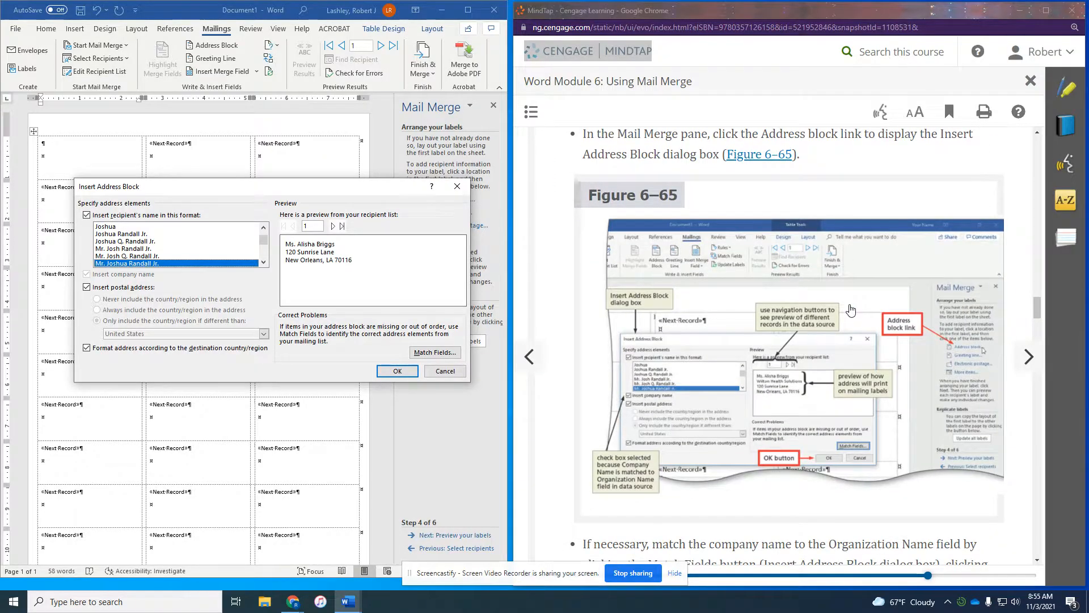
scroll(850, 310, down, 3)
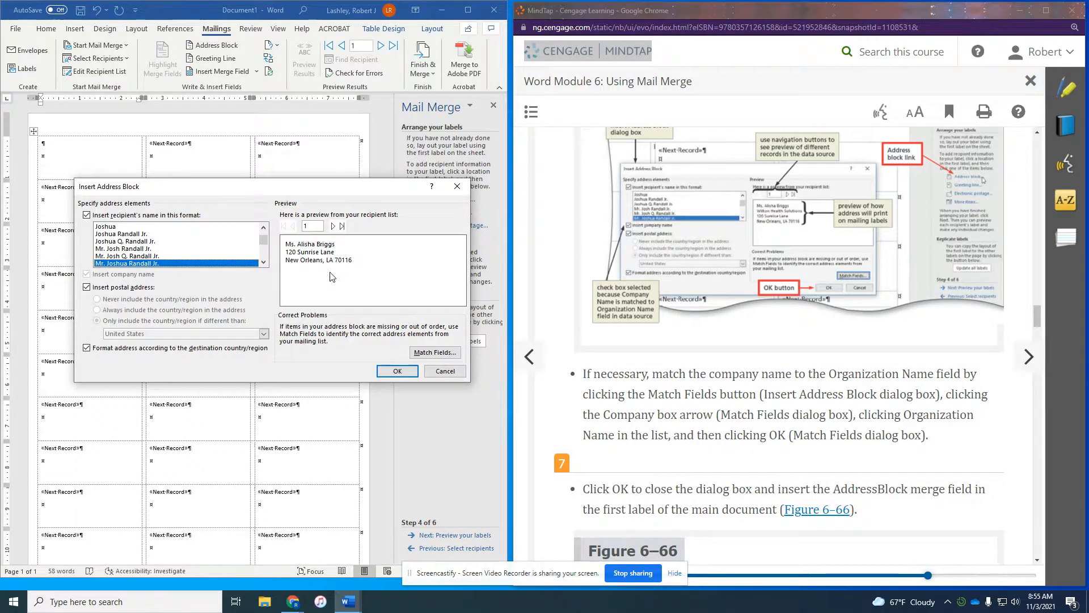
scroll(690, 329, down, 4)
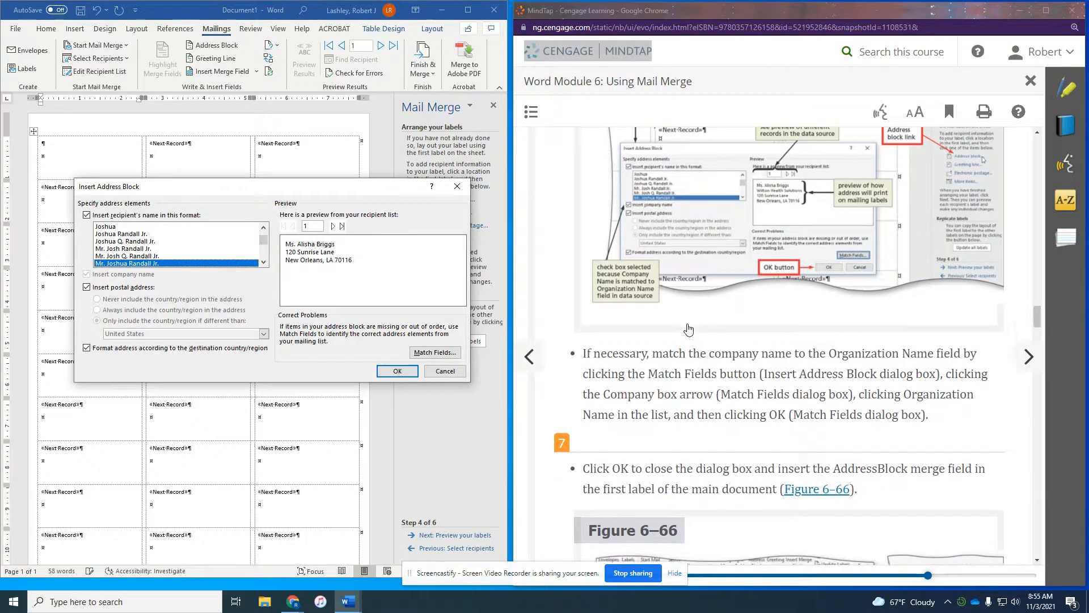
scroll(690, 329, up, 3)
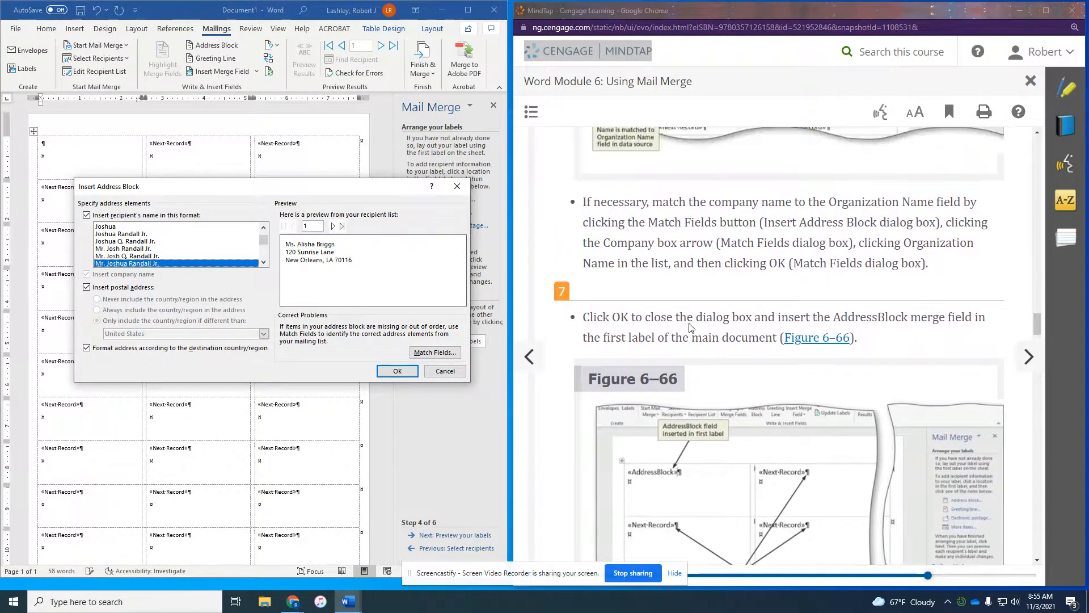
click(438, 355)
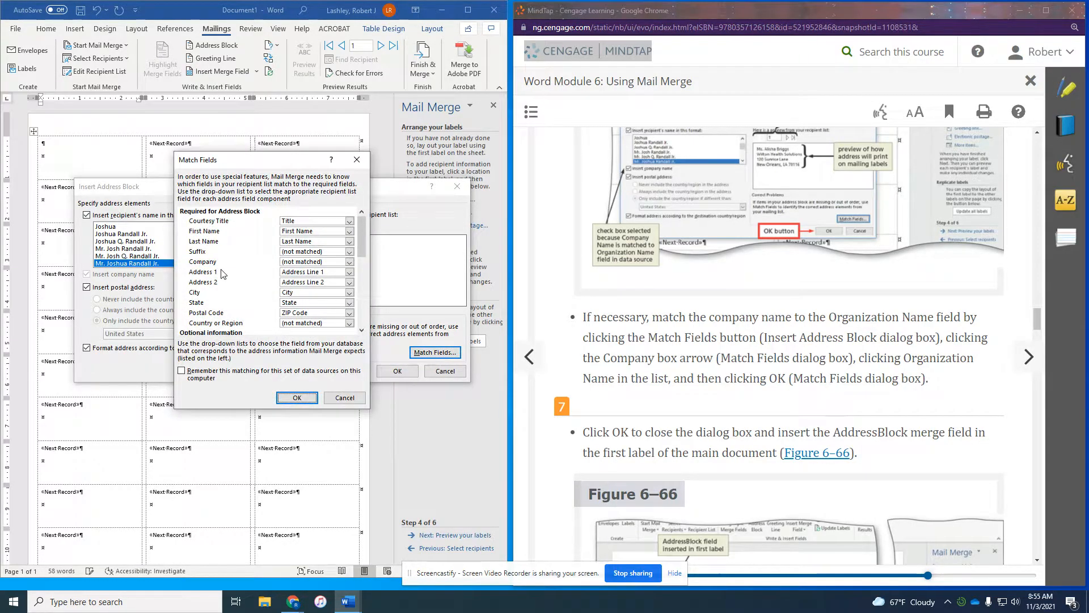
click(350, 263)
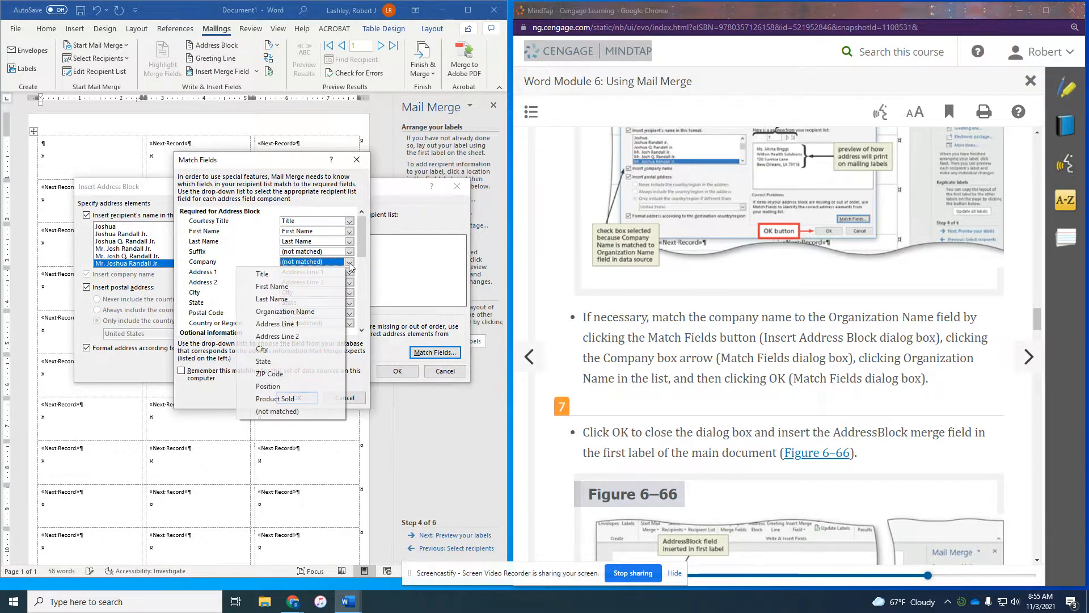
click(312, 311)
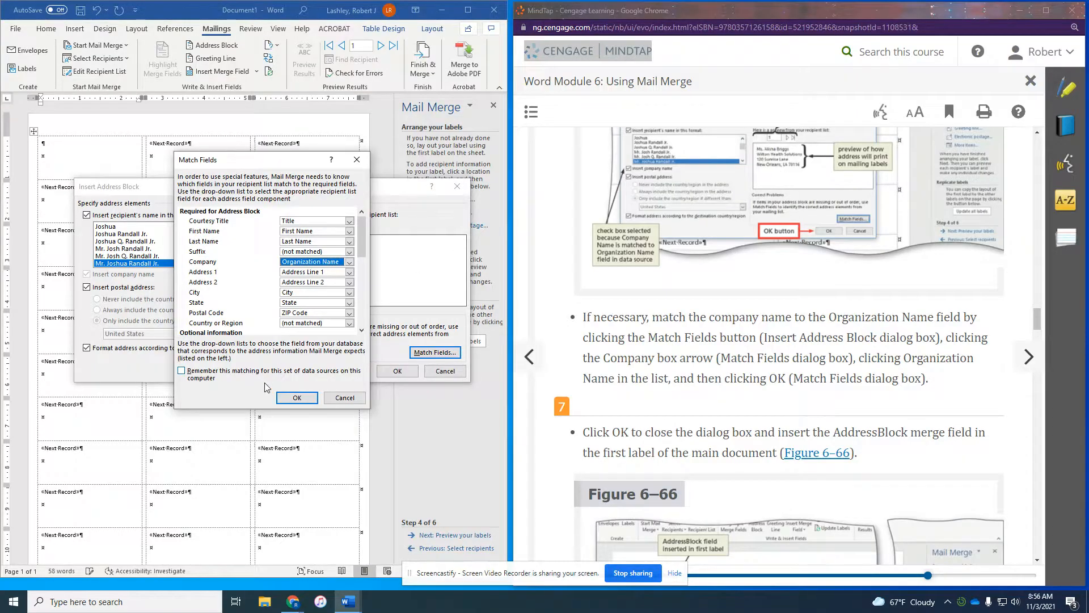
click(296, 397)
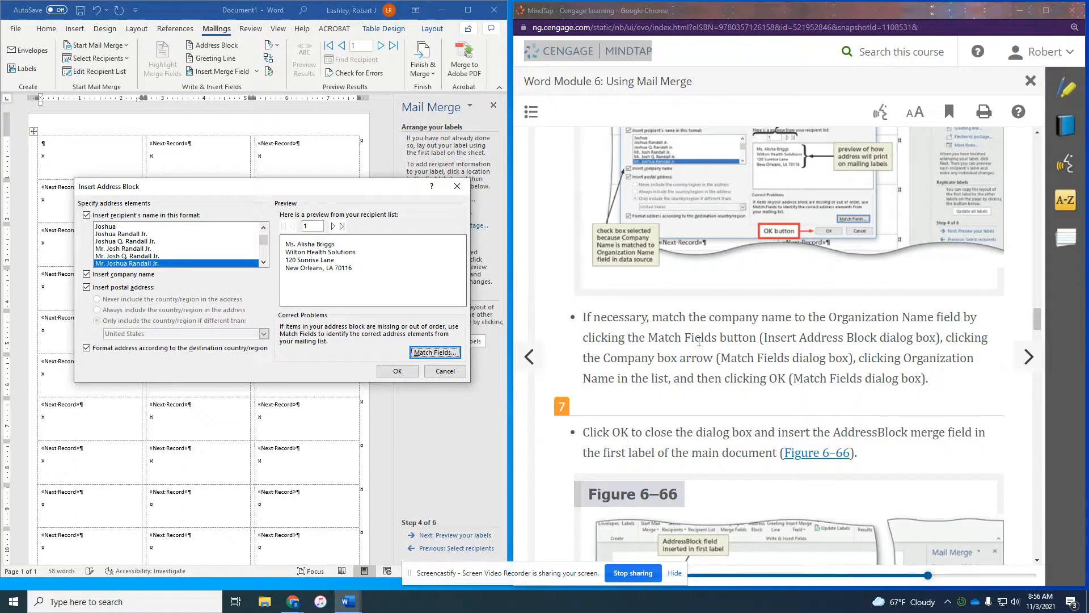
scroll(699, 340, down, 2)
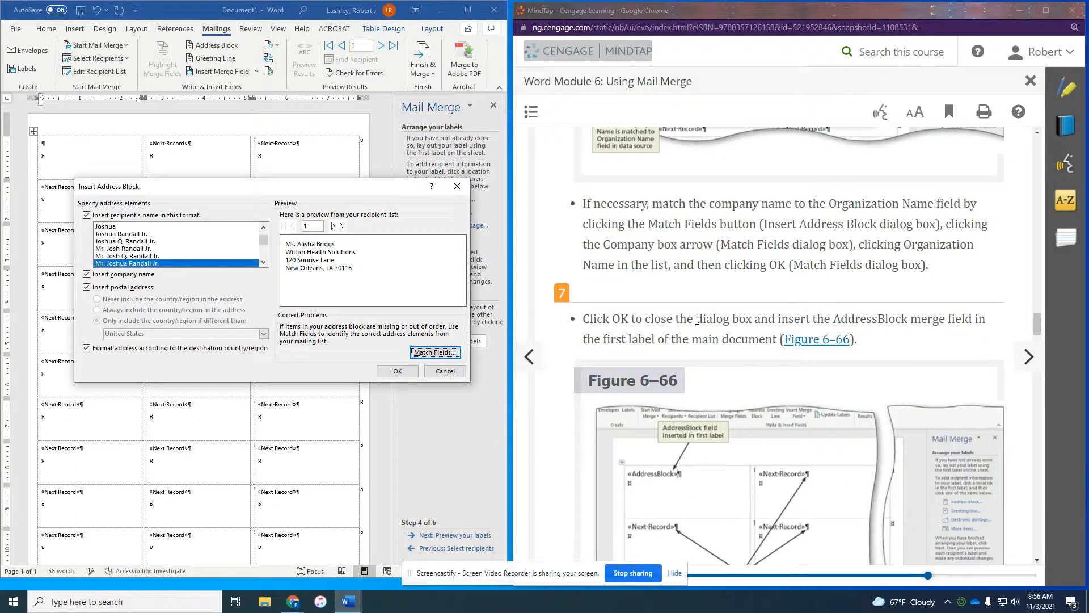
click(397, 371)
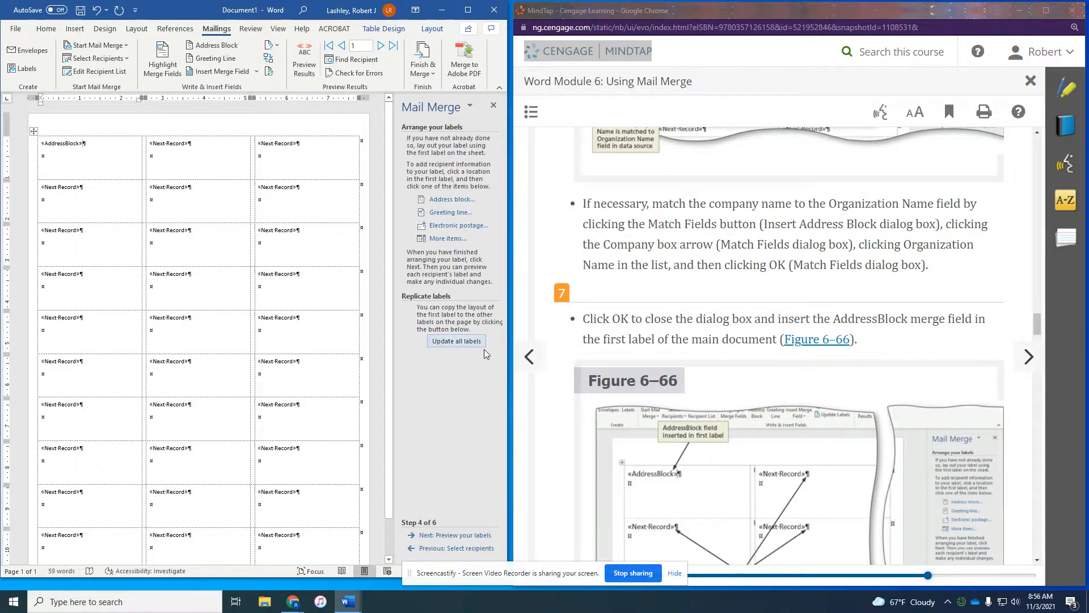
Following the textbook's step 8, copy the first label's AddressBlock layout to all remaining labels.
scroll(726, 359, down, 1)
scroll(726, 358, down, 2)
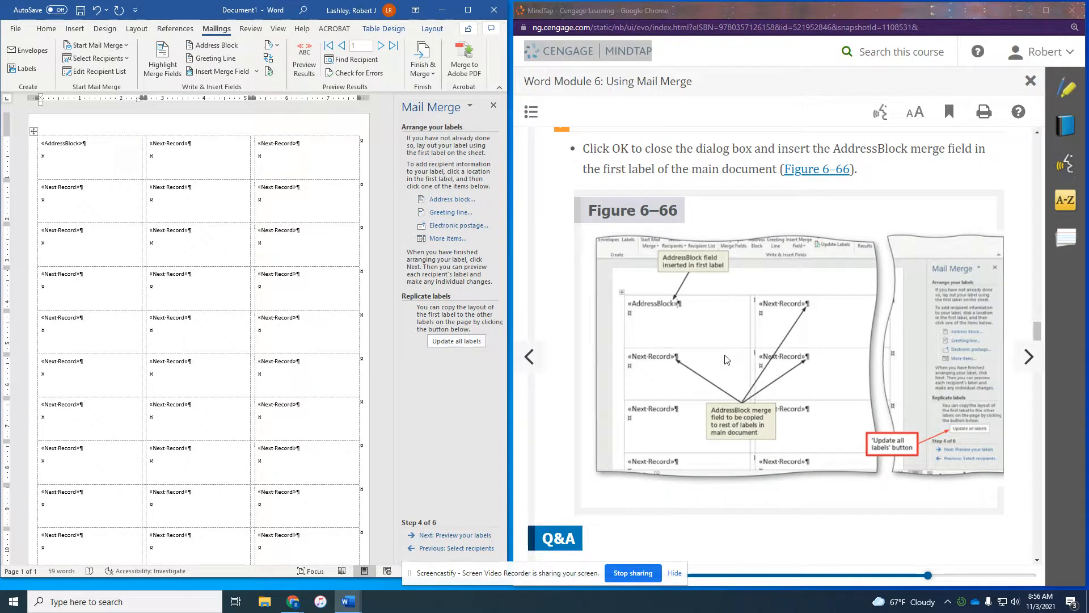
scroll(726, 359, down, 2)
scroll(724, 355, down, 5)
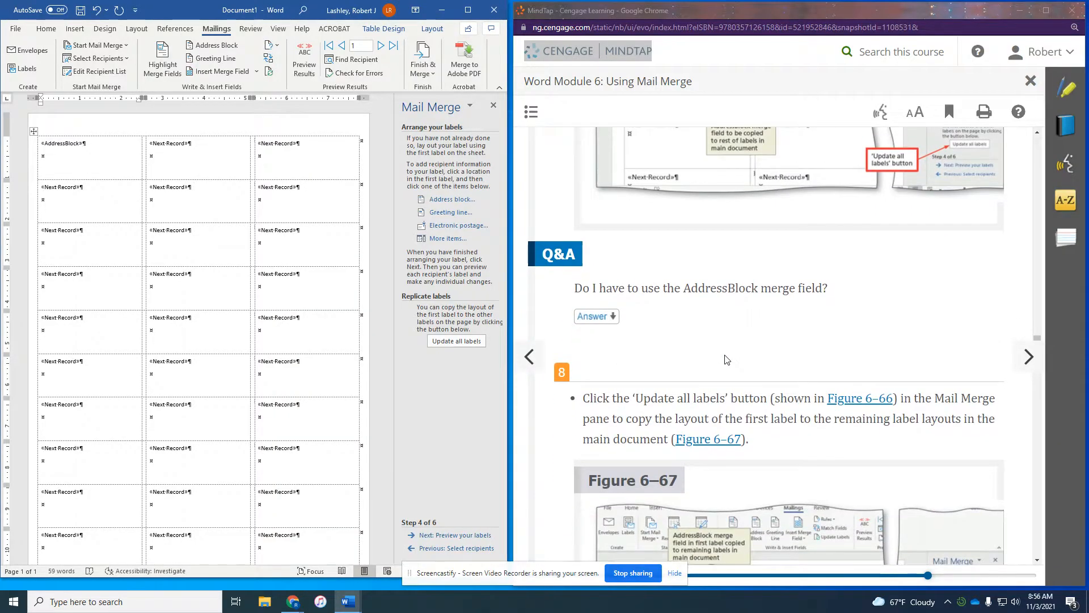
click(469, 341)
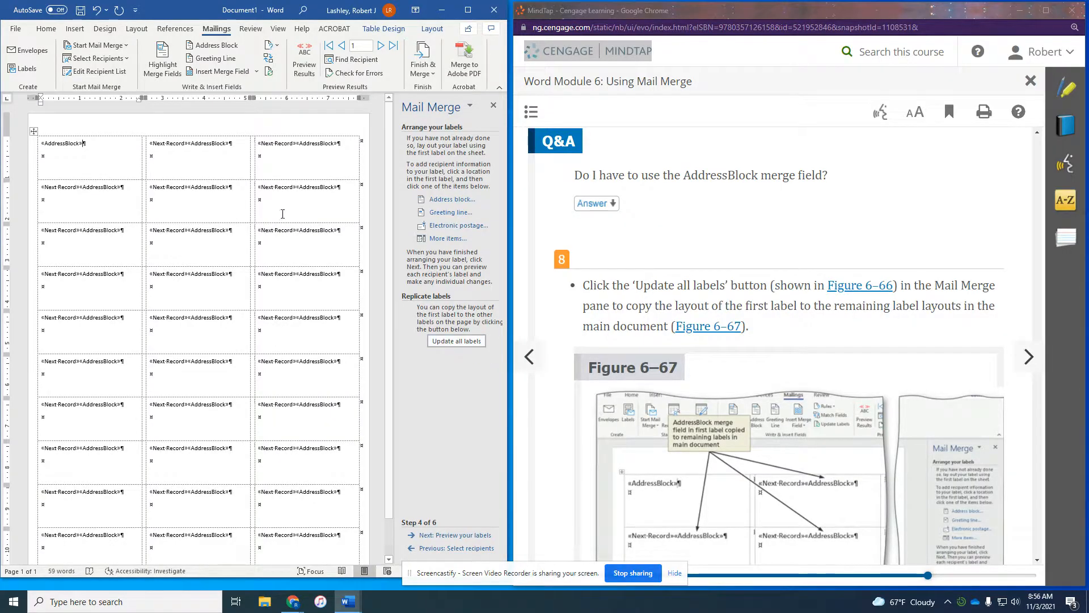
Following the textbook's step 9, advance the mail merge wizard to the preview of the mailing labels.
scroll(808, 335, down, 4)
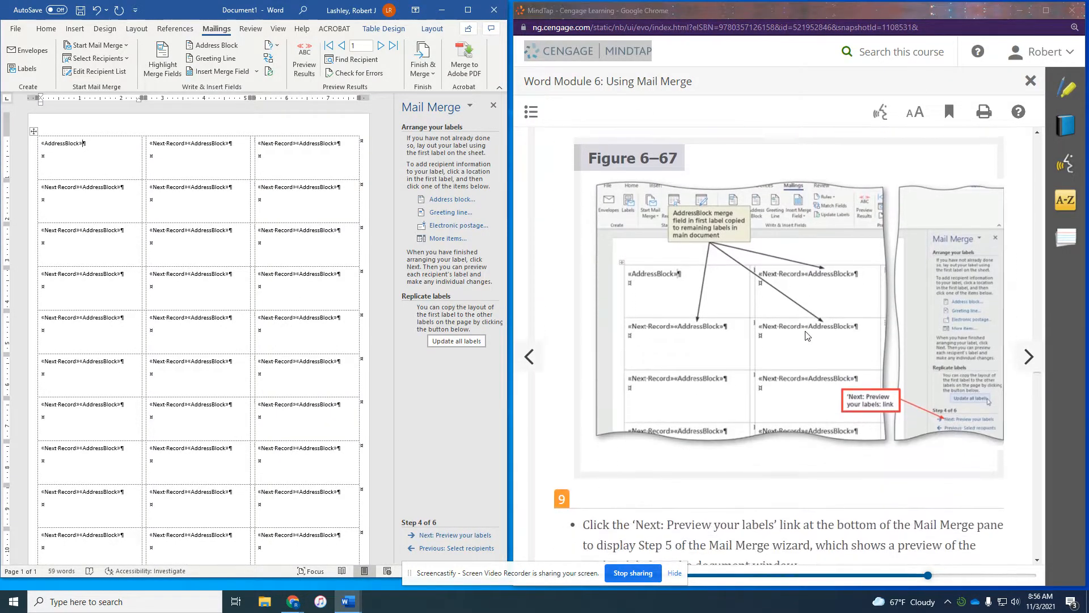
scroll(760, 349, down, 3)
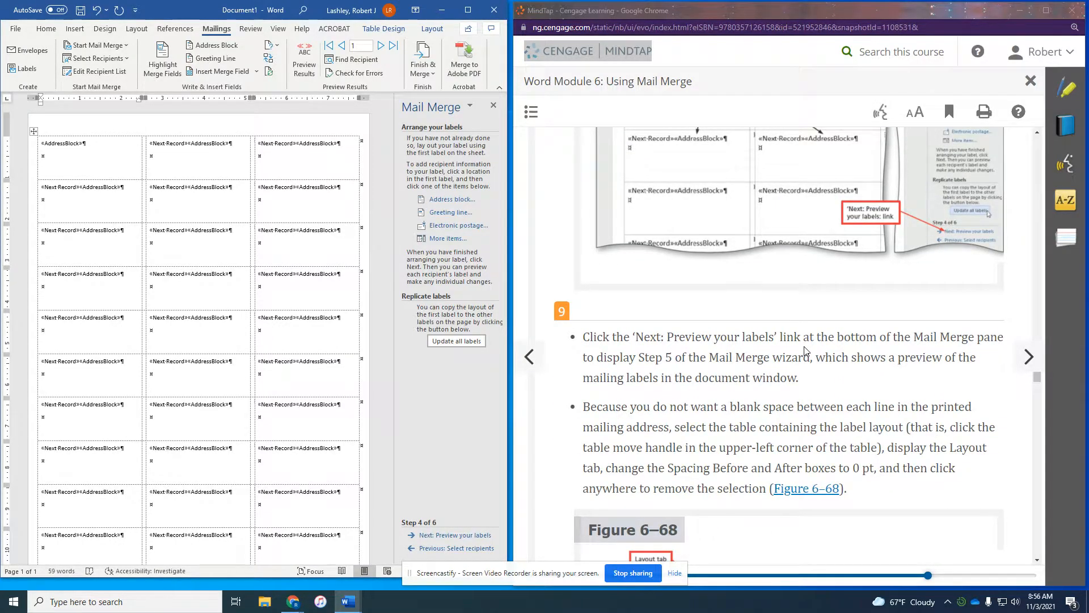
click(455, 535)
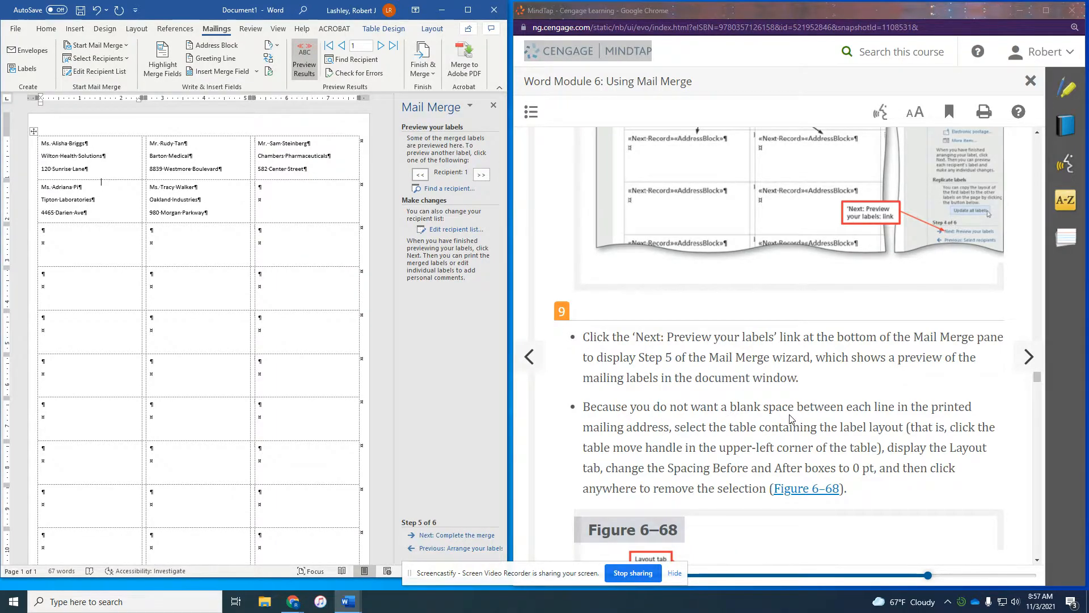
Set the paragraph spacing before and after to 0 pt for the entire label table, deselect it, and compare the labels with Figure 6–68.
scroll(788, 414, down, 2)
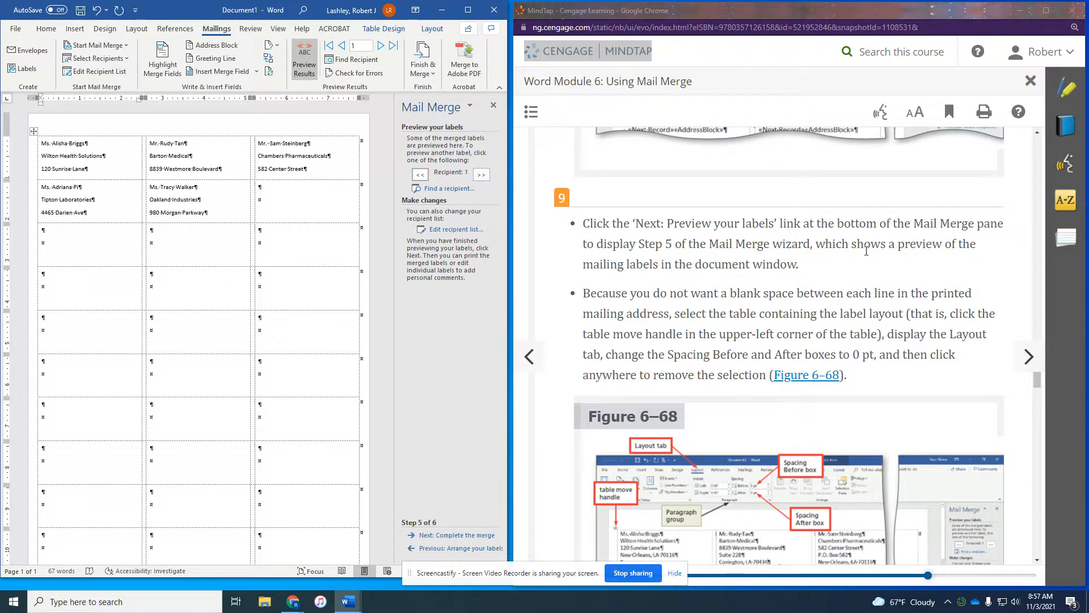
scroll(760, 281, up, 1)
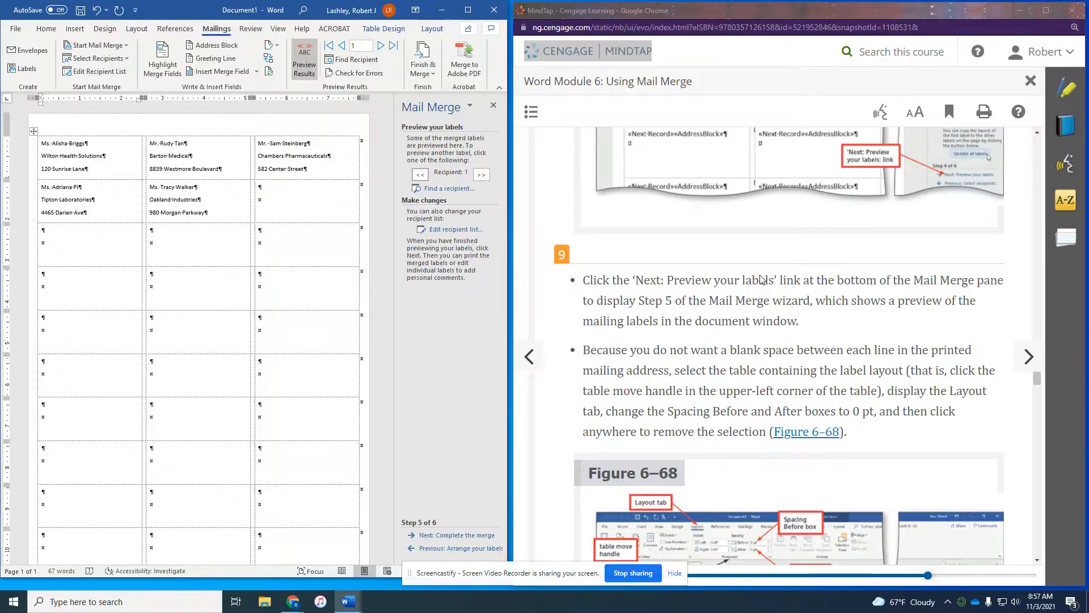
scroll(756, 281, down, 1)
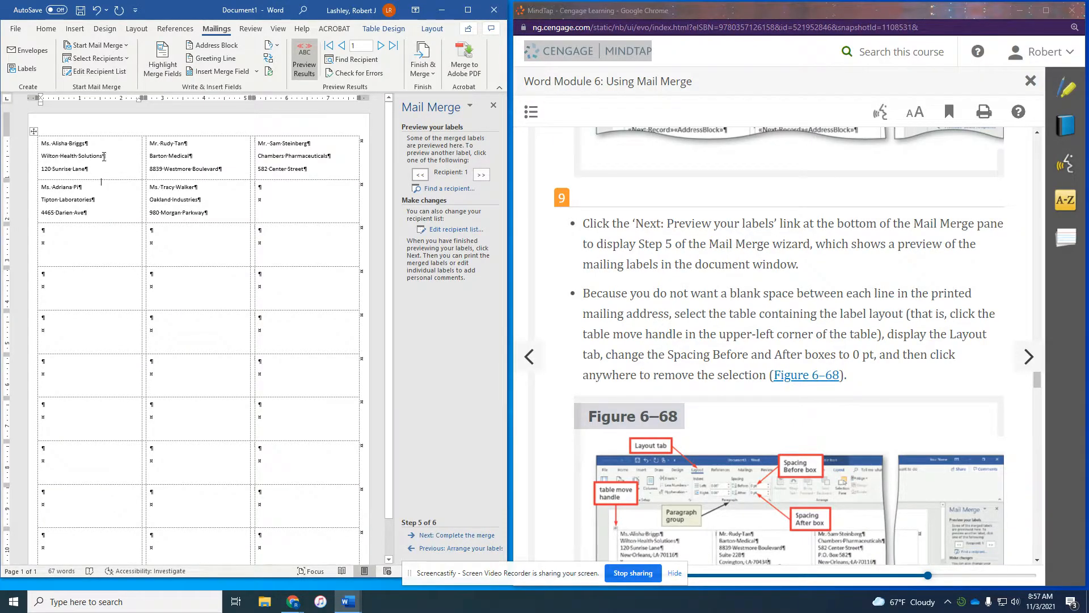
click(32, 134)
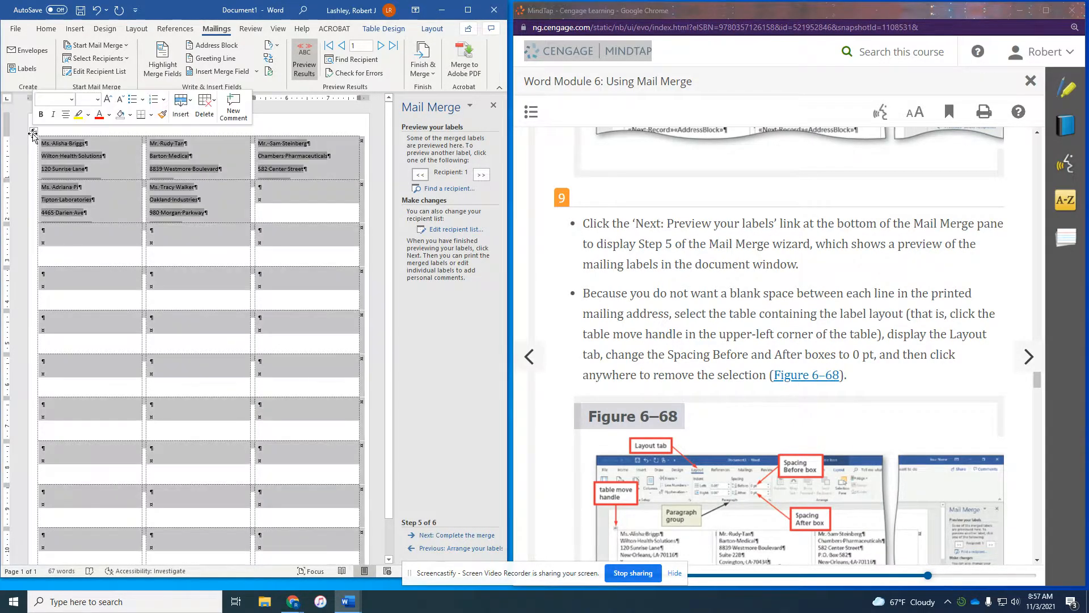
click(46, 29)
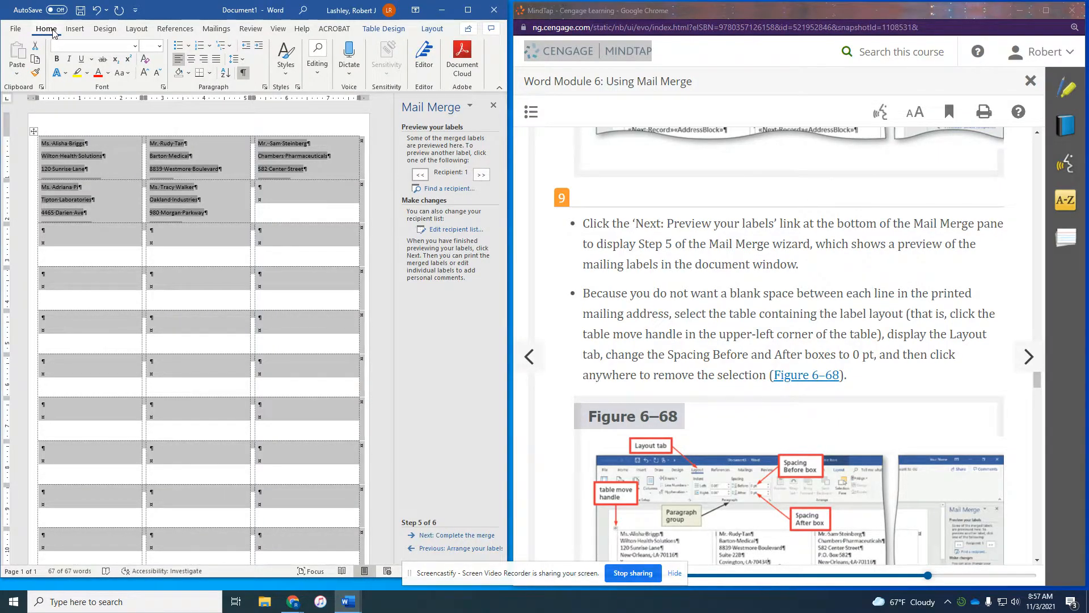
click(264, 87)
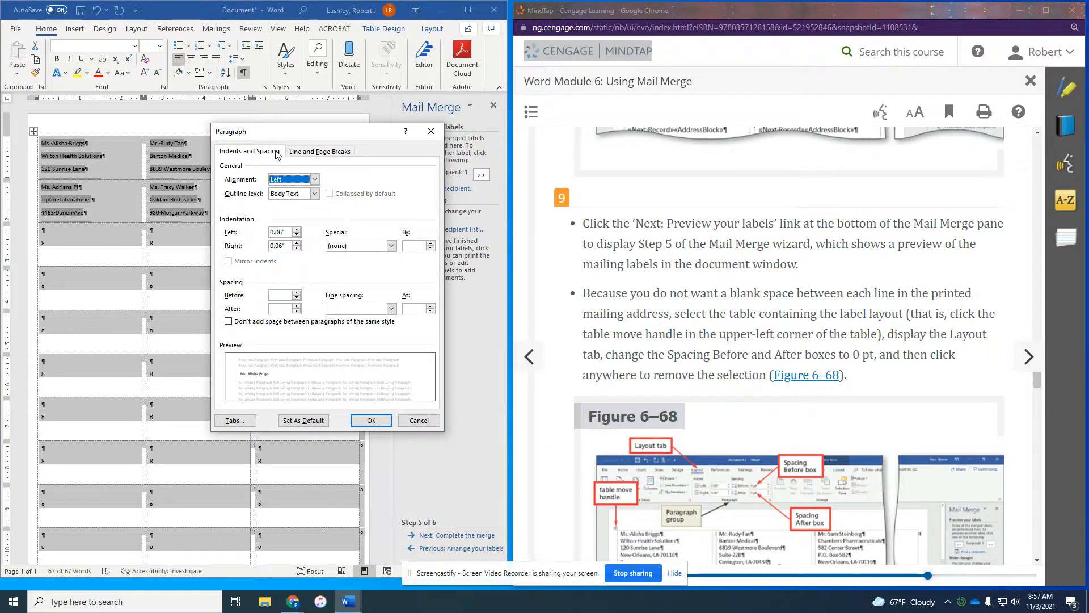
click(296, 298)
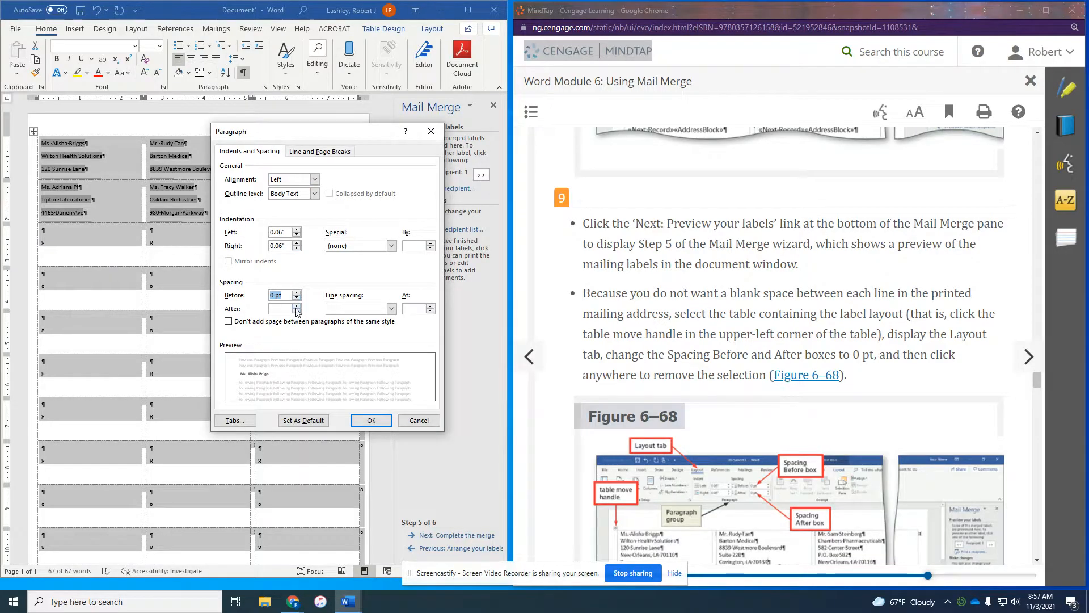
click(296, 311)
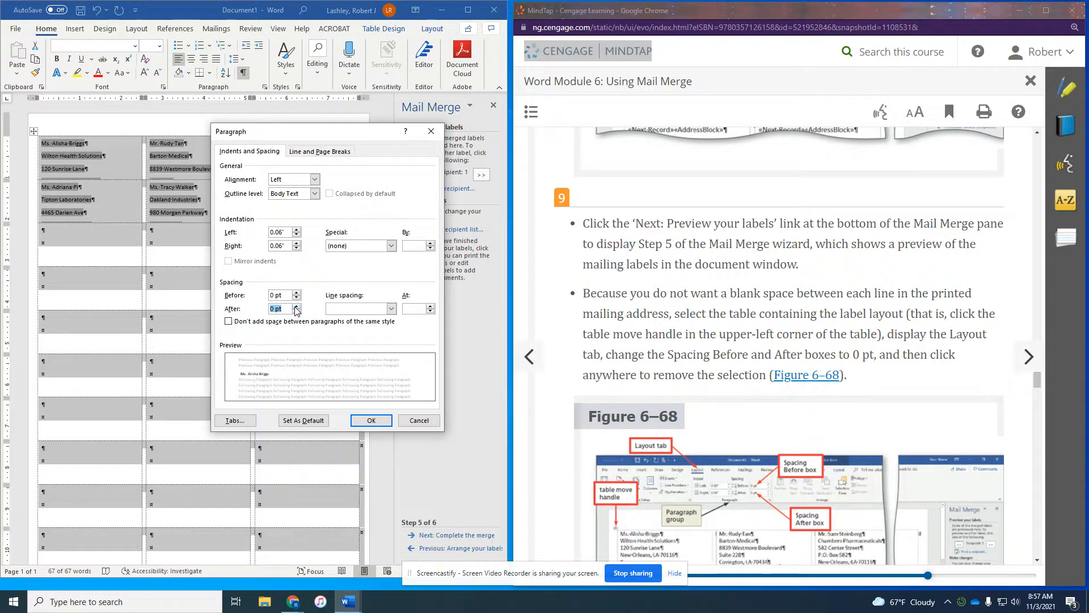
click(369, 421)
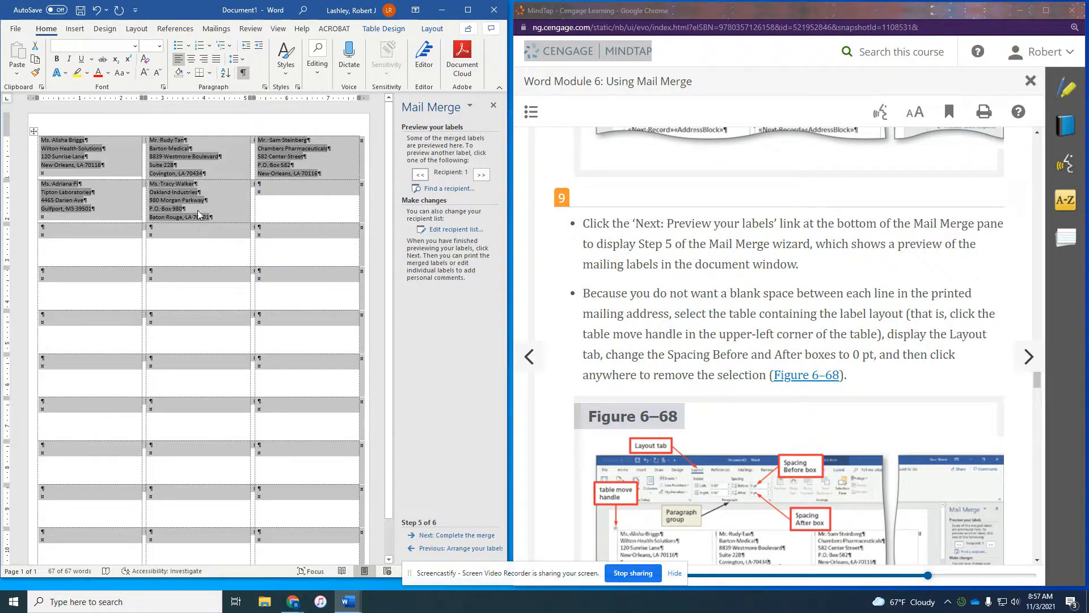
click(287, 211)
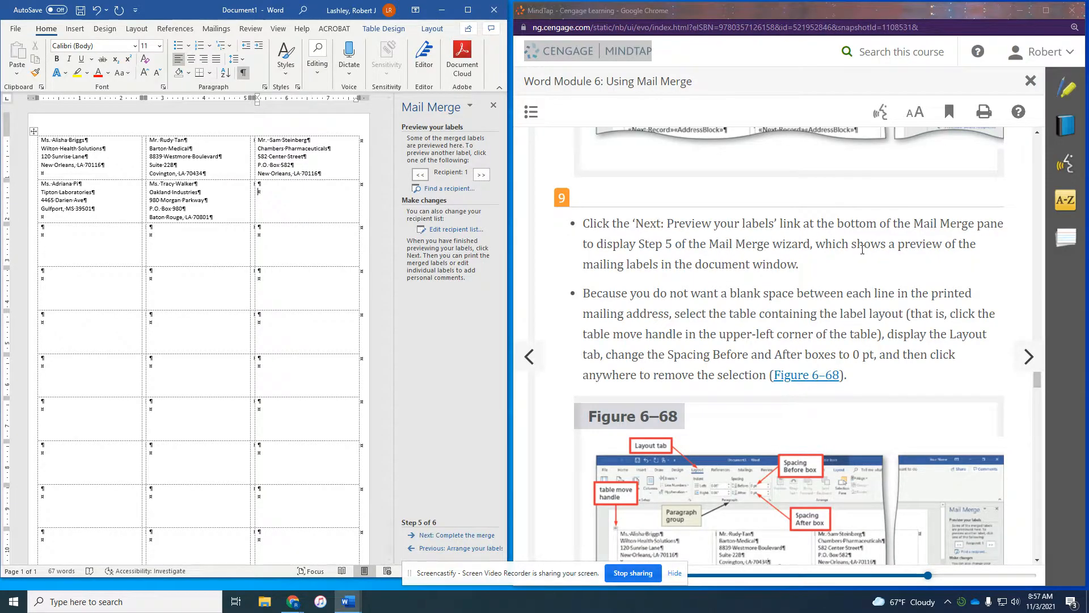
scroll(808, 249, down, 3)
scroll(808, 253, down, 2)
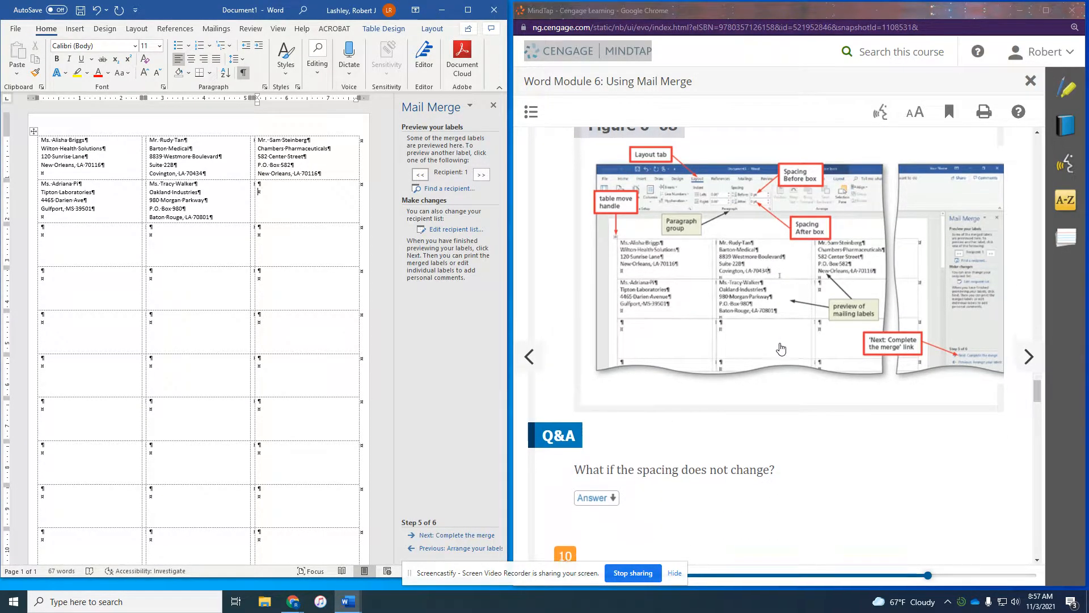
Complete the mail merge and merge all records as individual labels to a new document.
scroll(781, 348, down, 5)
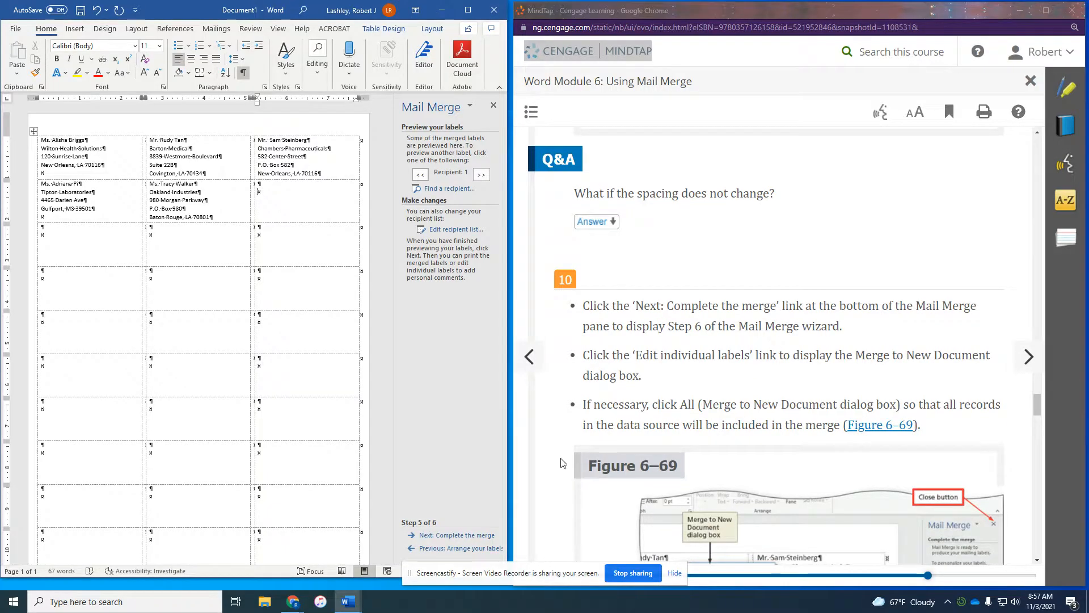
click(462, 536)
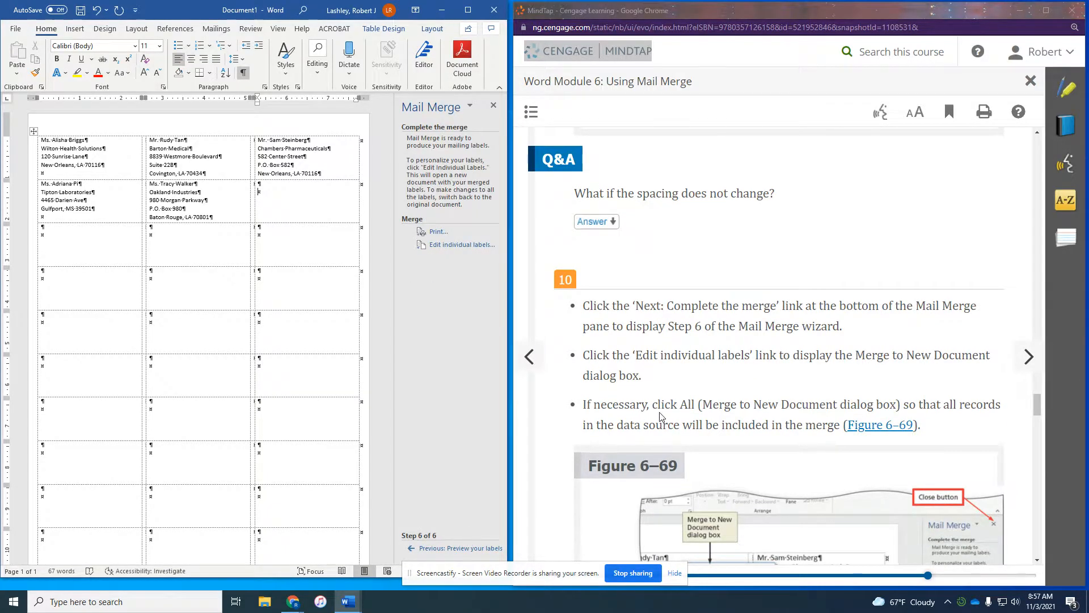
scroll(674, 352, down, 1)
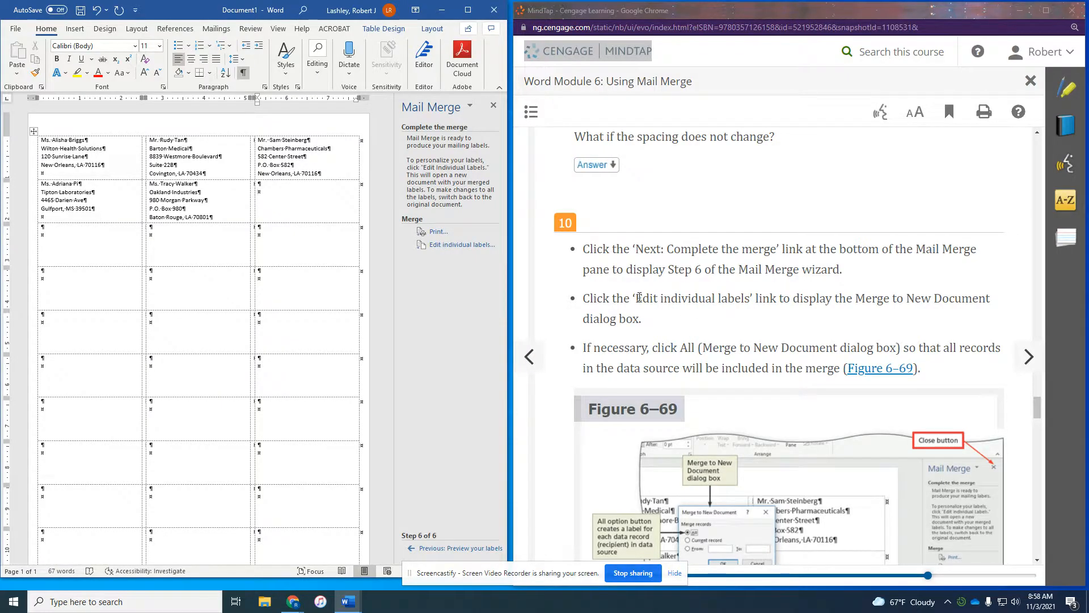
click(463, 245)
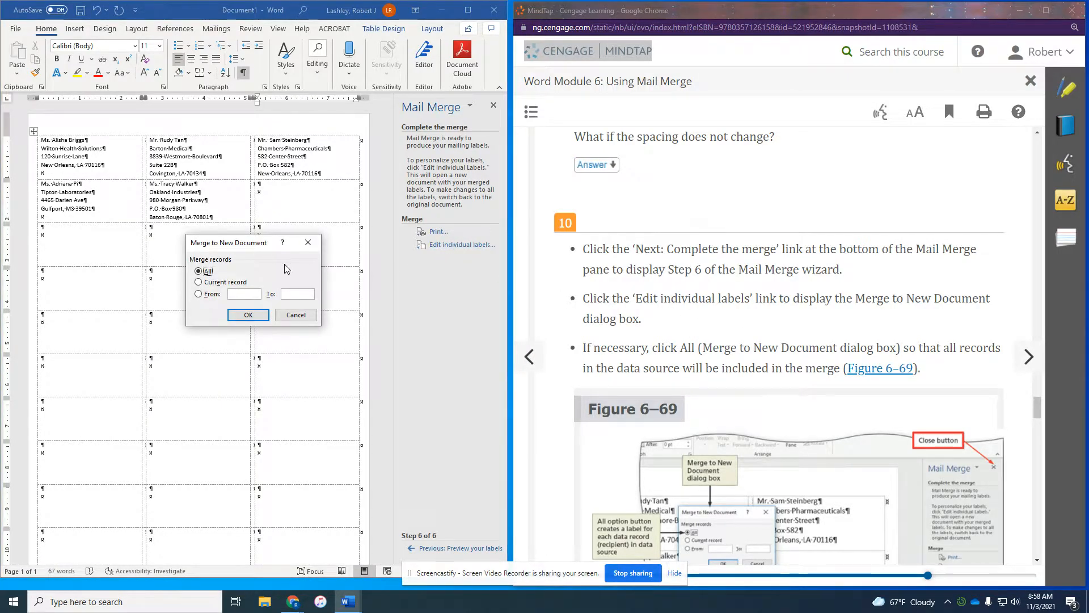
scroll(713, 318, down, 2)
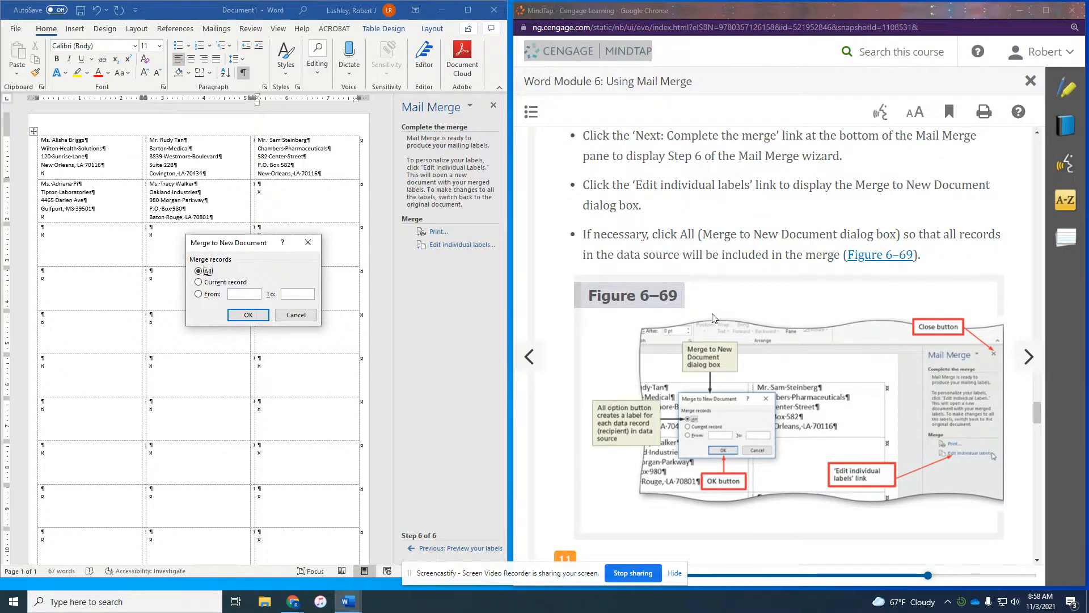
scroll(714, 318, up, 2)
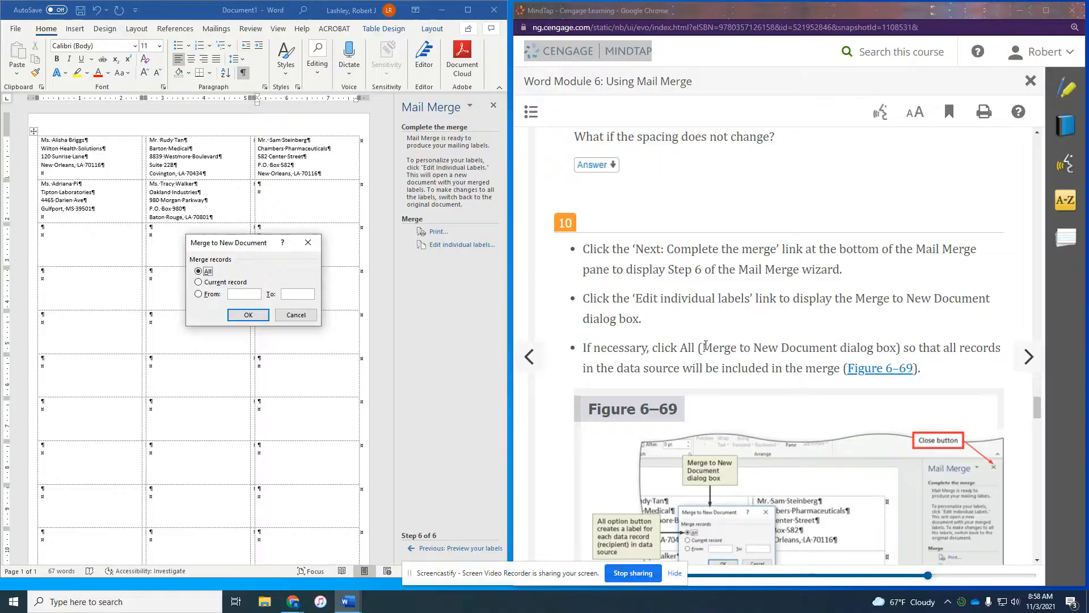
scroll(699, 348, down, 7)
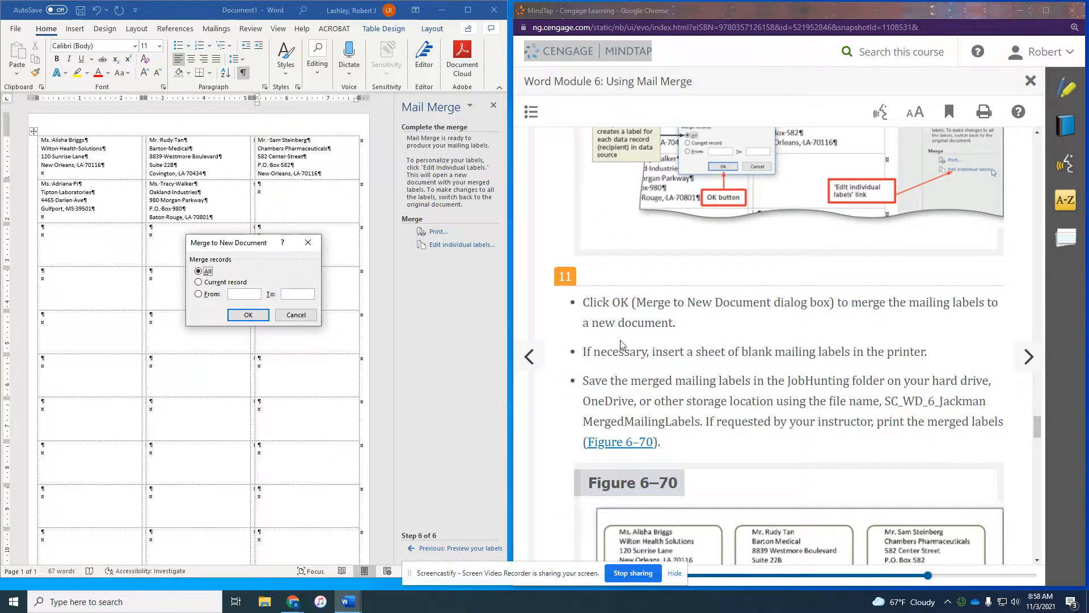
click(236, 317)
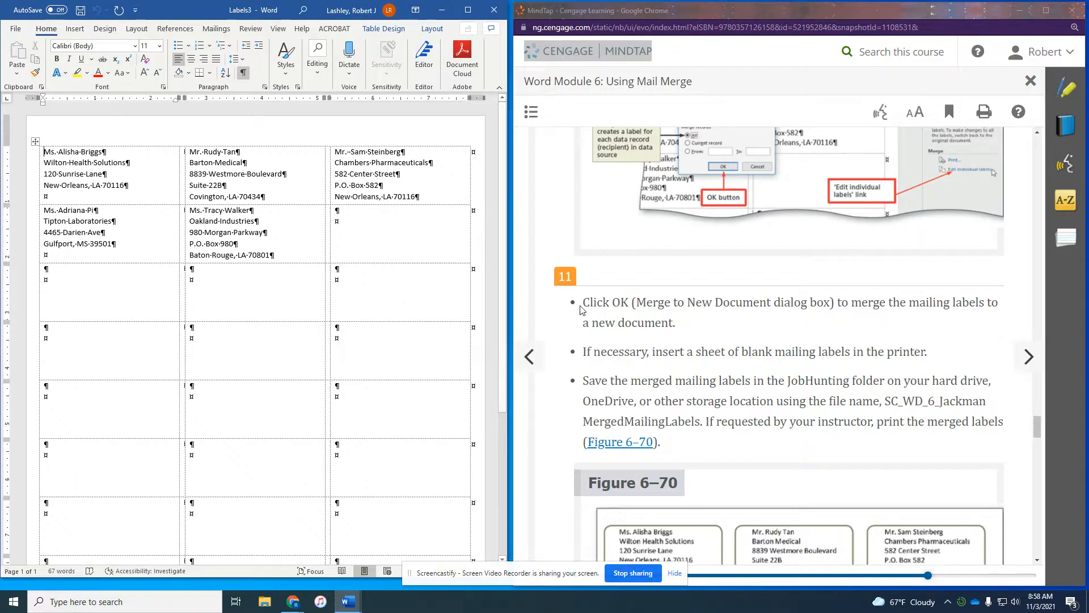
Save the merged labels in the JobHunting folder as SC_WD_6_JackmanMergedMailingLabels.
scroll(654, 329, down, 2)
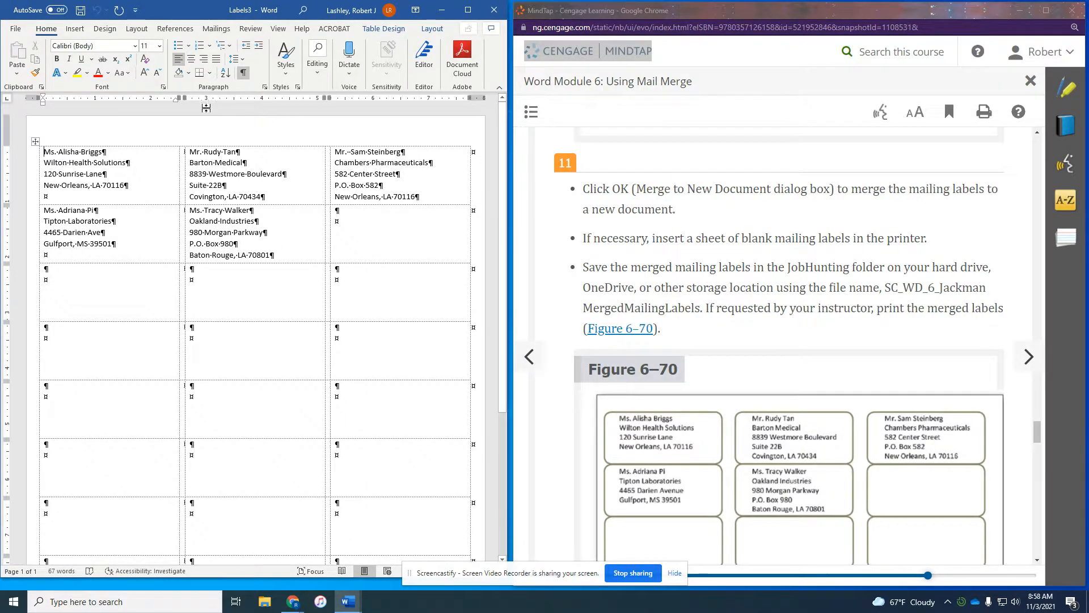
click(16, 33)
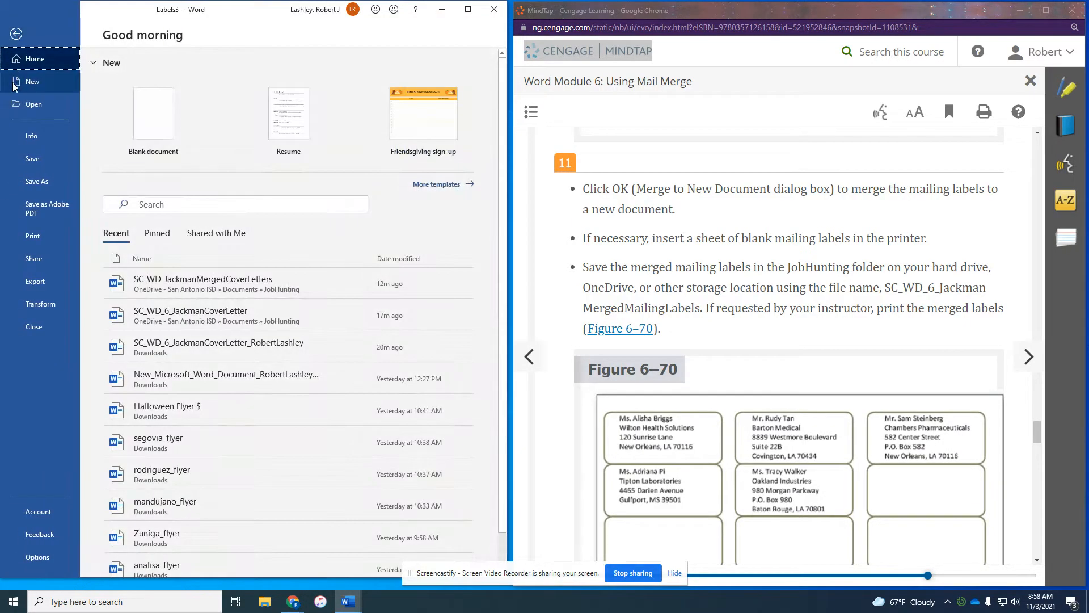
click(35, 157)
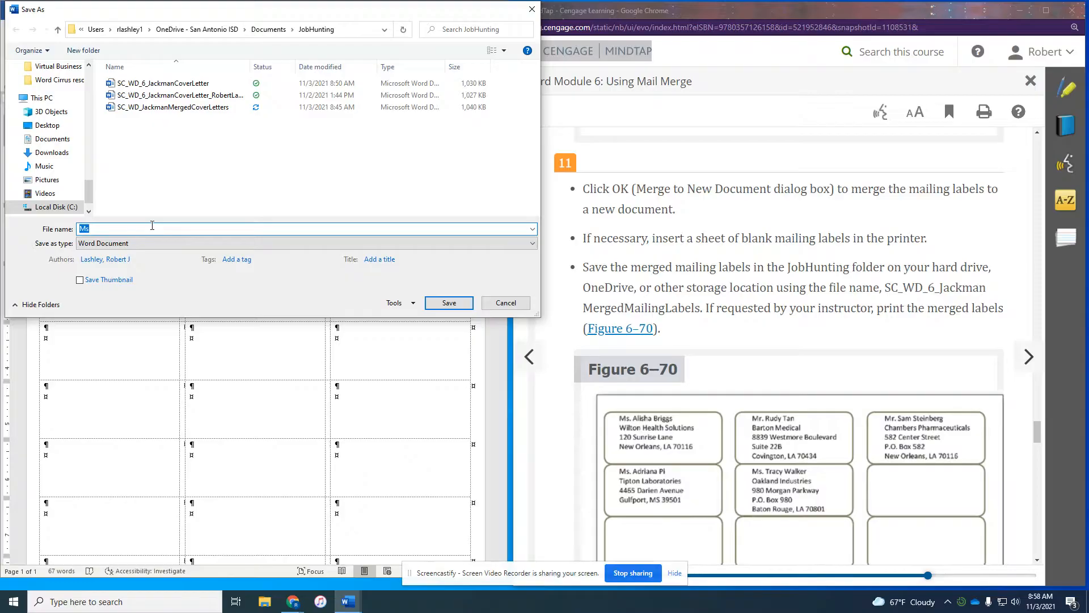
text(SC_)
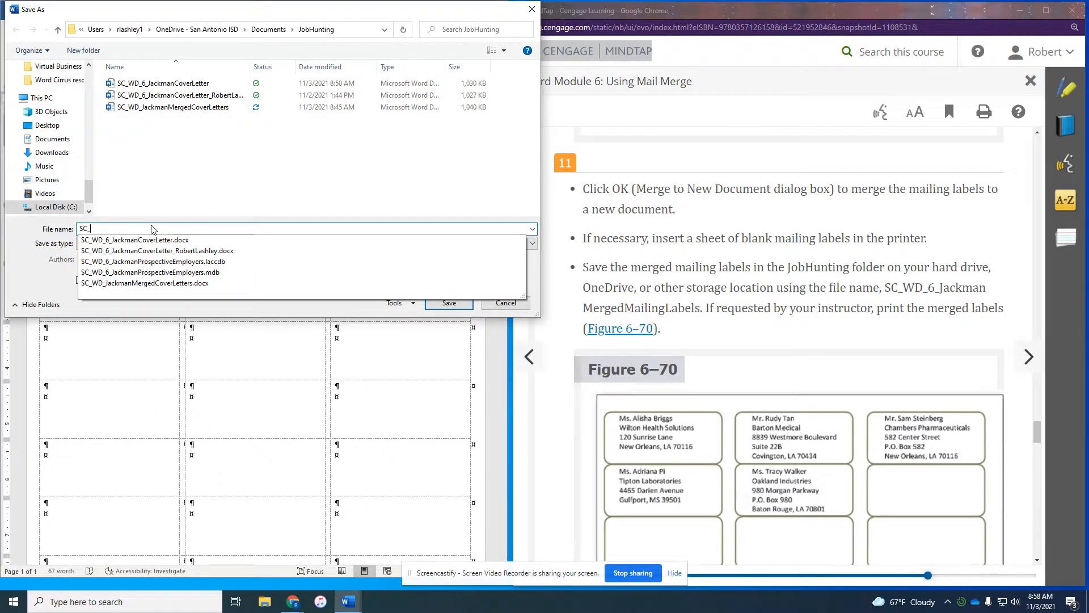
text(WD_6_)
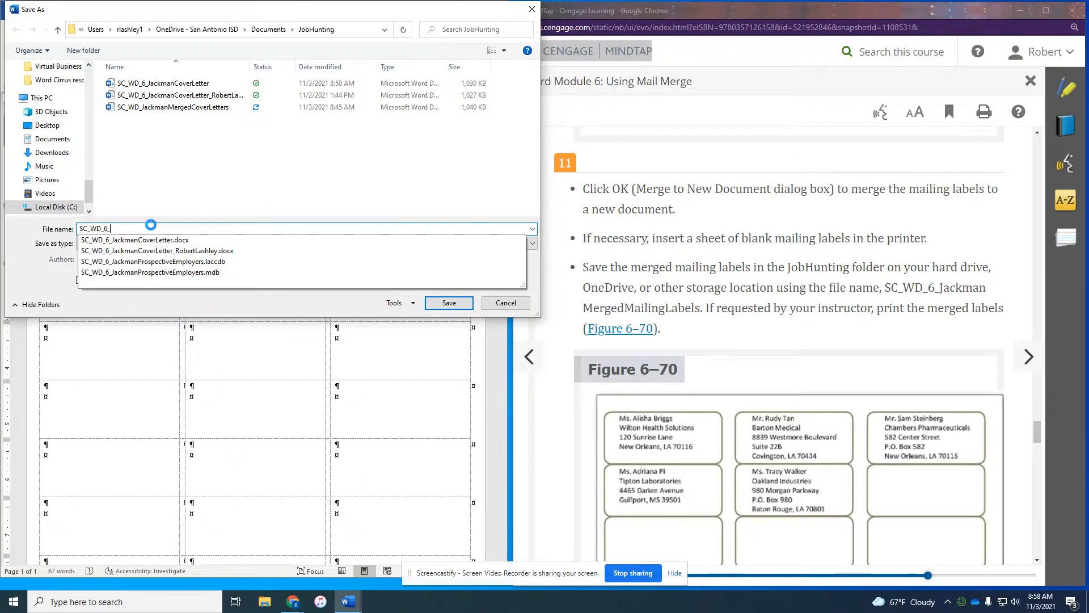
text(JackmanMer)
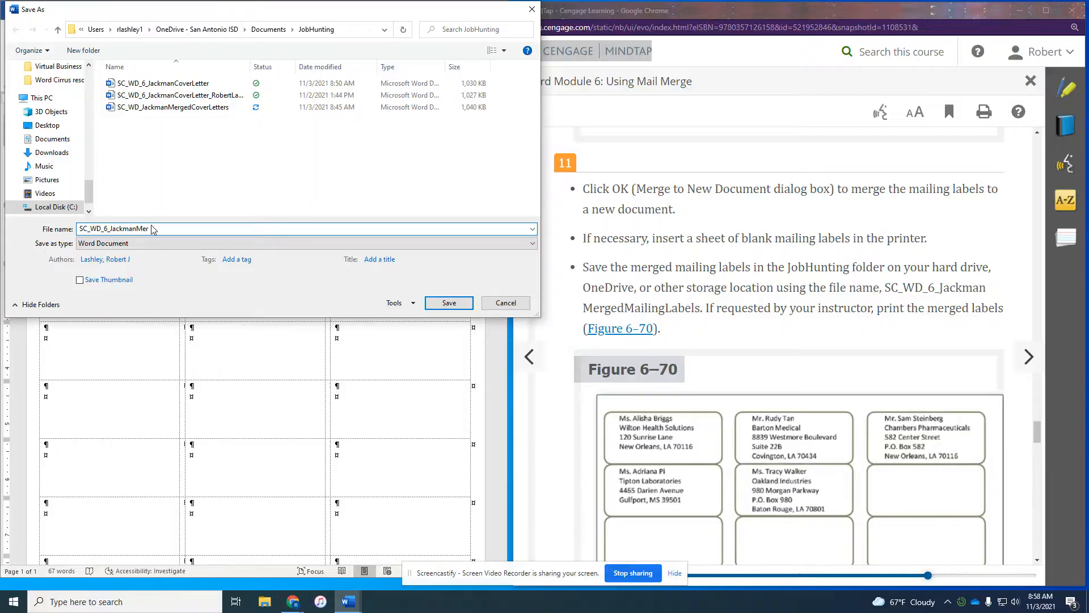
text(gedMailingLabels)
click(452, 304)
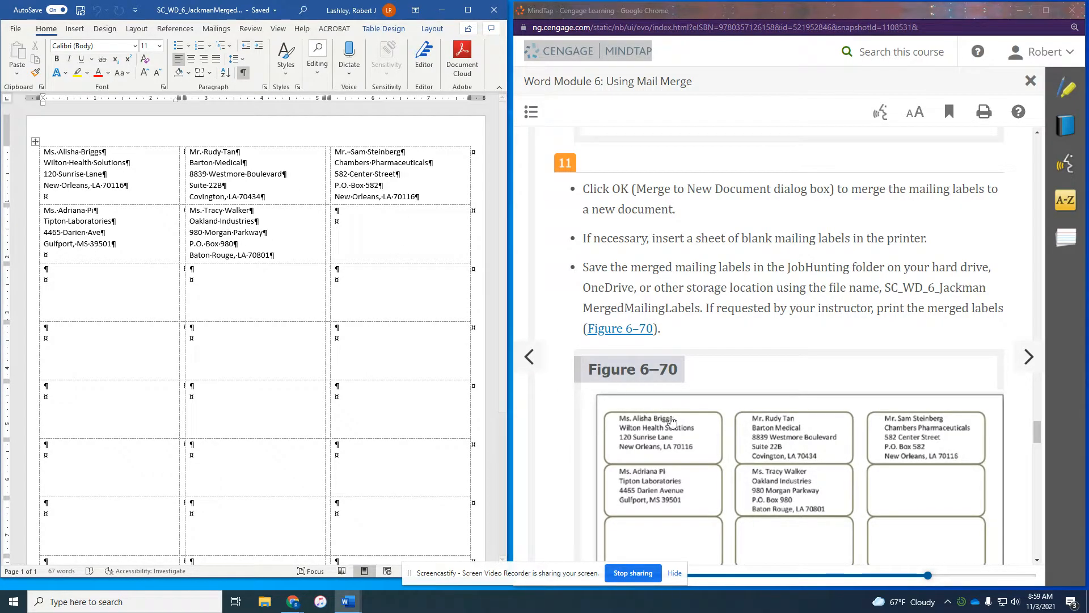
Close the merged mailing labels document after checking the instructions for step 12.
scroll(705, 415, down, 5)
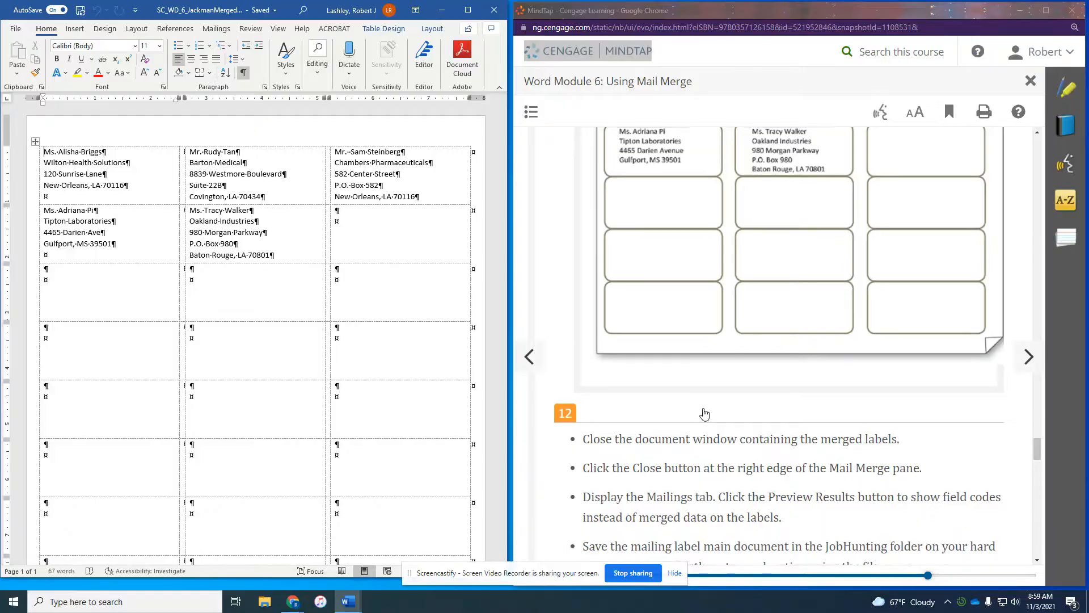
scroll(704, 414, up, 3)
scroll(704, 413, down, 5)
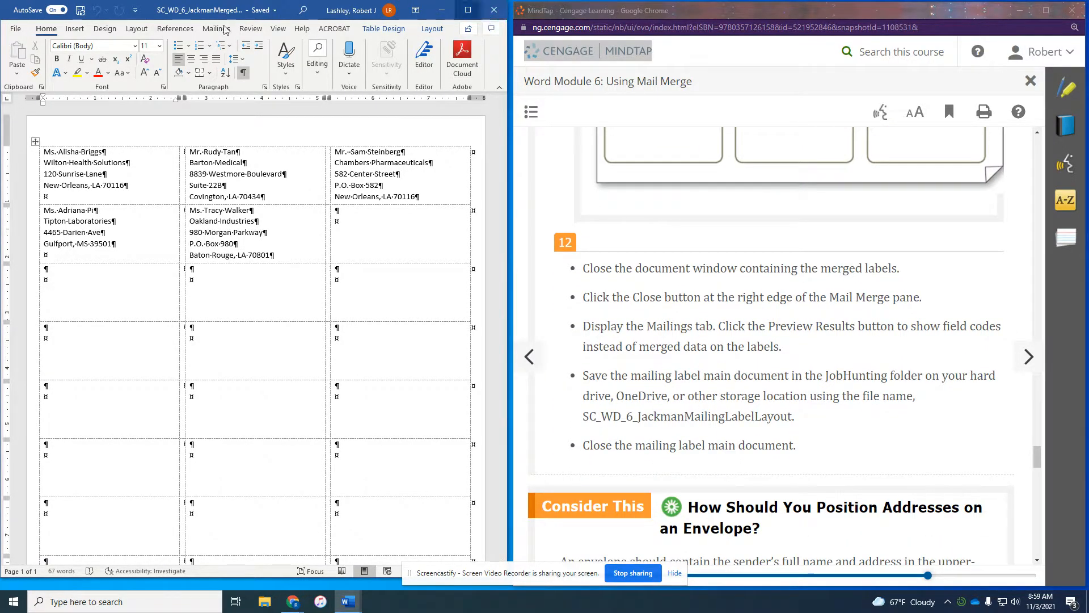
click(15, 28)
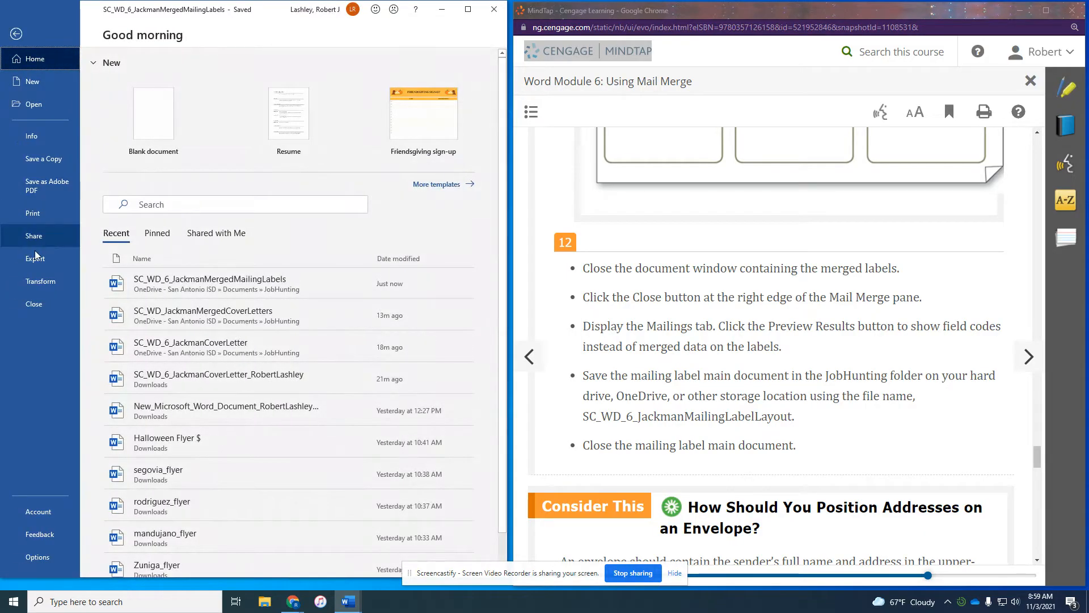
click(34, 304)
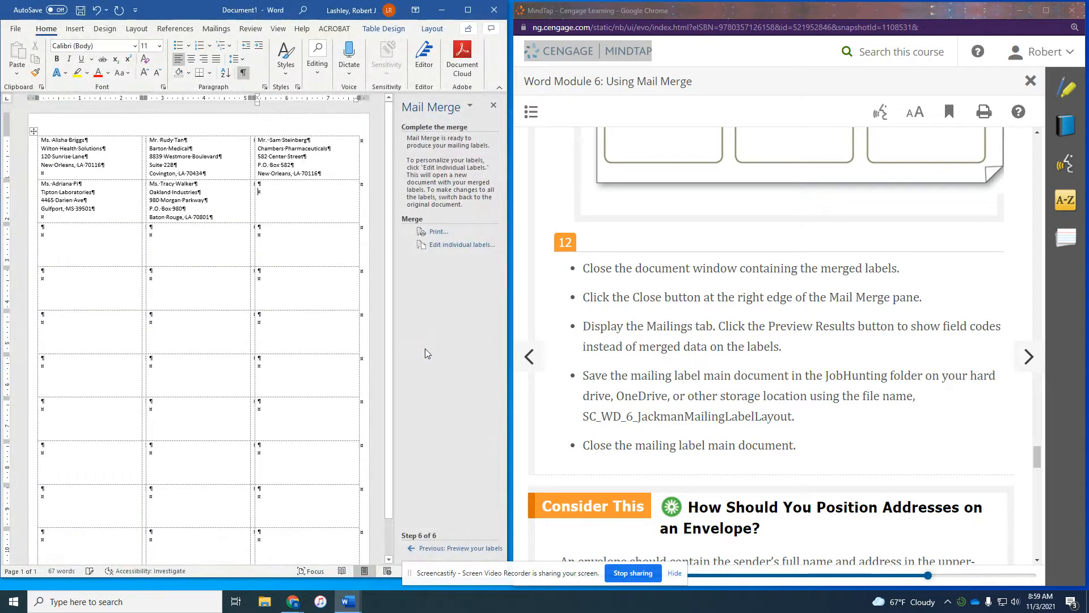
Read on to the envelope addressing instructions and create a new blank document.
scroll(789, 389, down, 1)
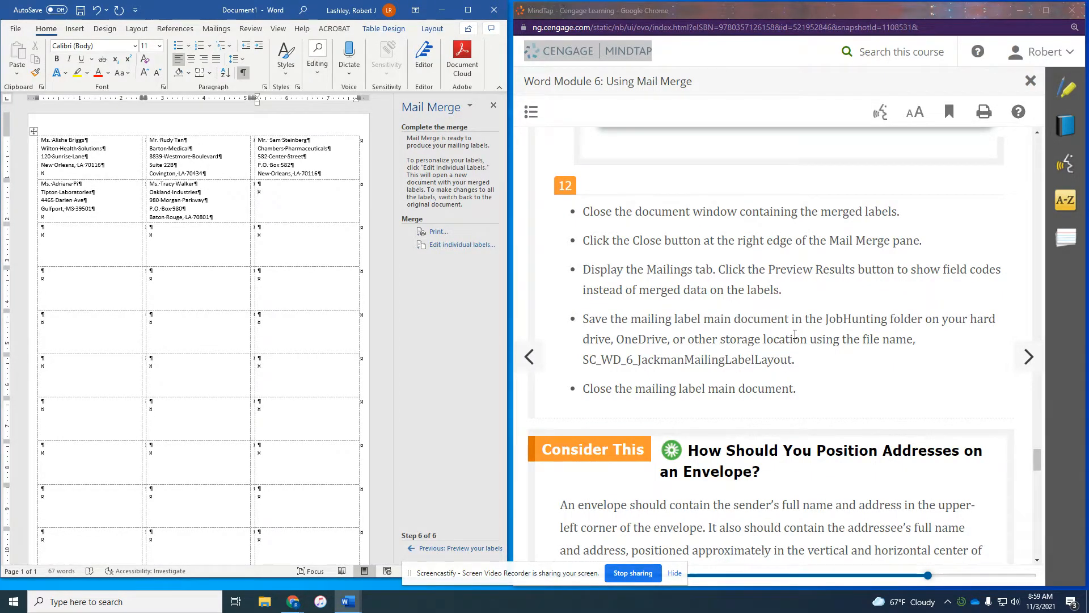
scroll(812, 391, down, 4)
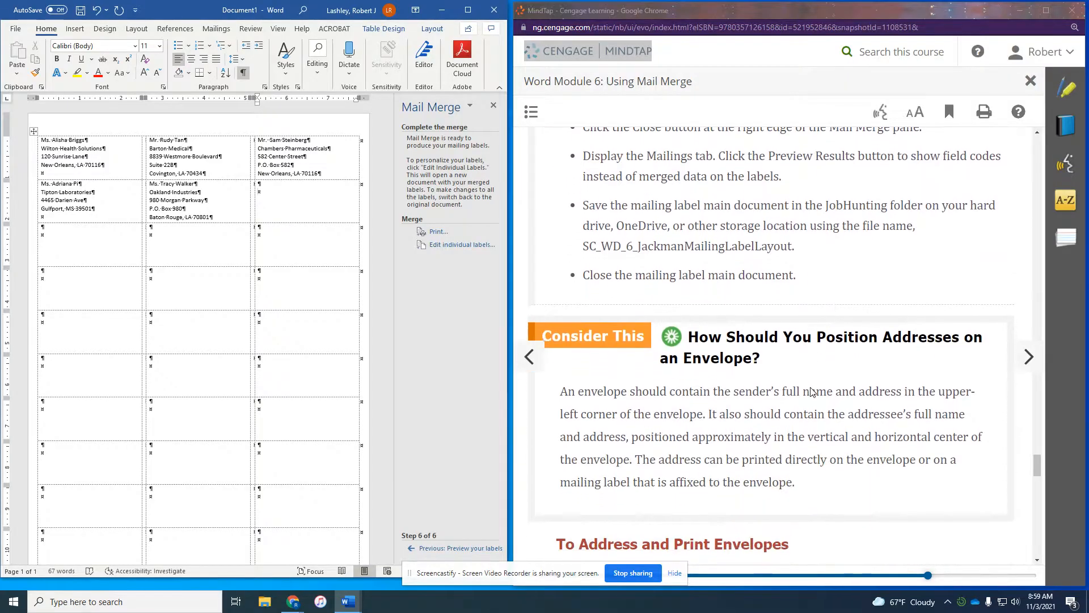
scroll(812, 391, down, 5)
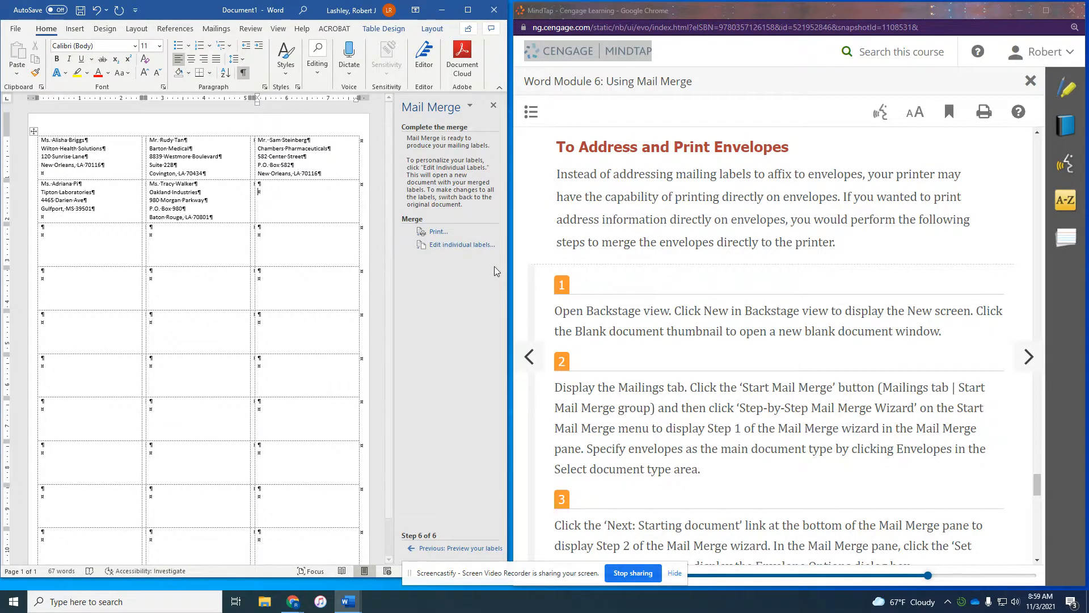
scroll(536, 282, down, 1)
scroll(536, 282, down, 3)
scroll(536, 282, down, 2)
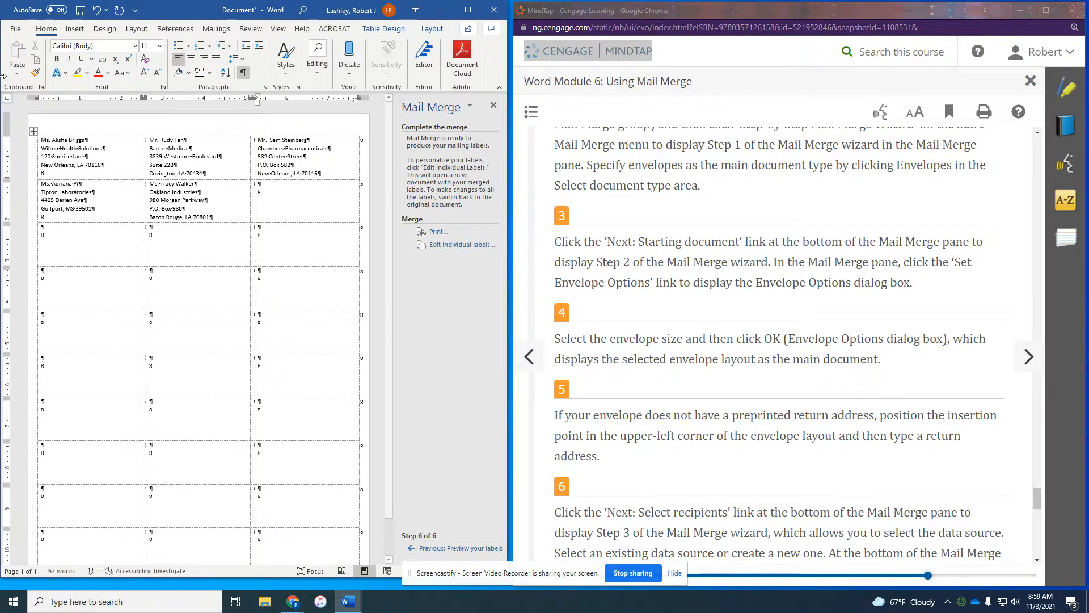
click(16, 29)
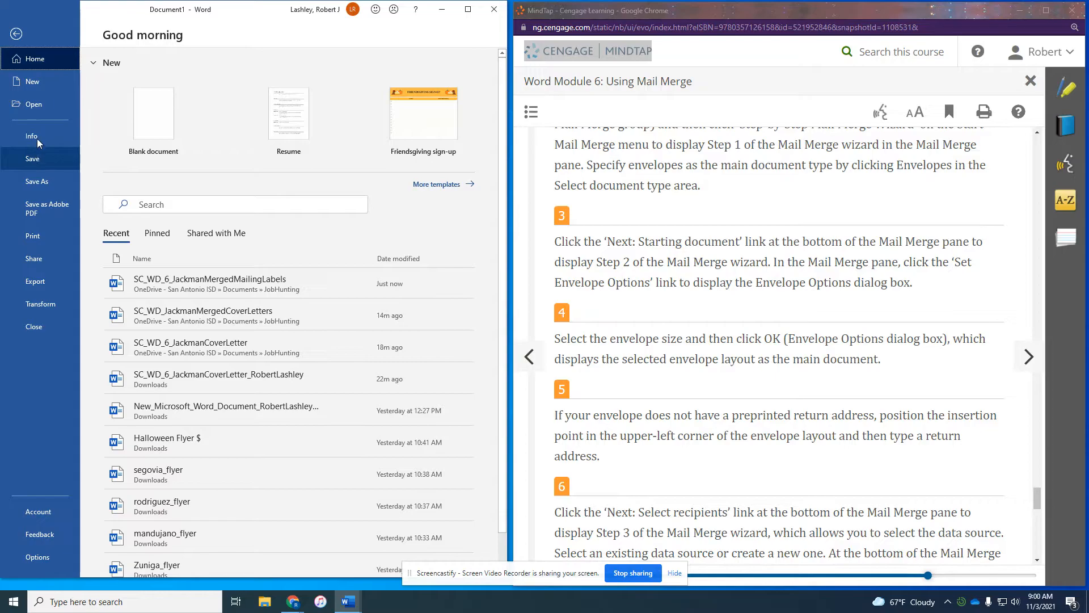
click(33, 81)
click(175, 129)
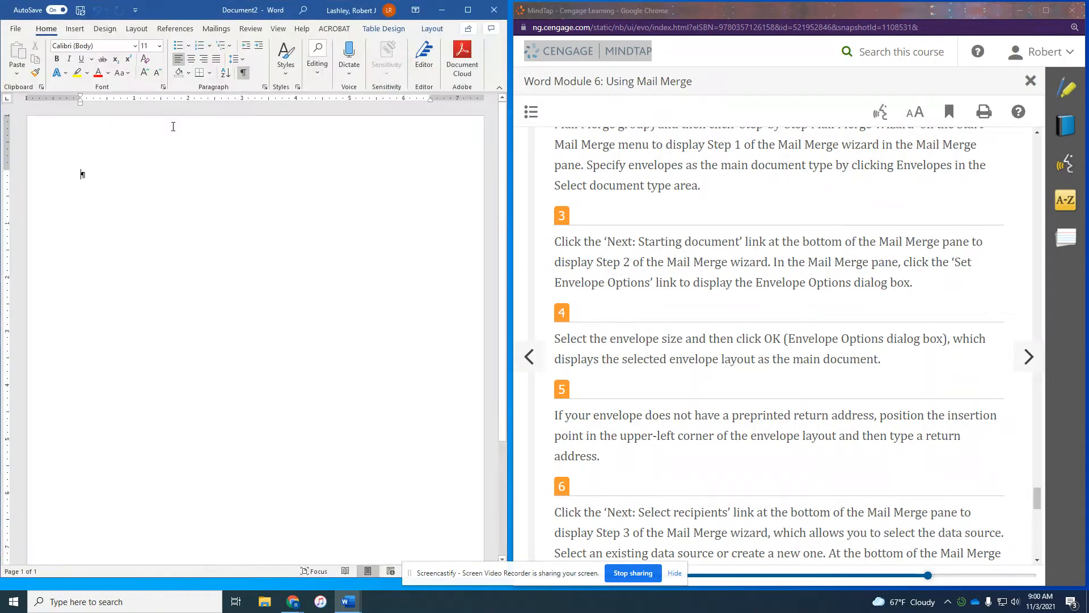
Start the Step-by-Step Mail Merge Wizard in the blank document with Envelopes as the document type.
click(216, 29)
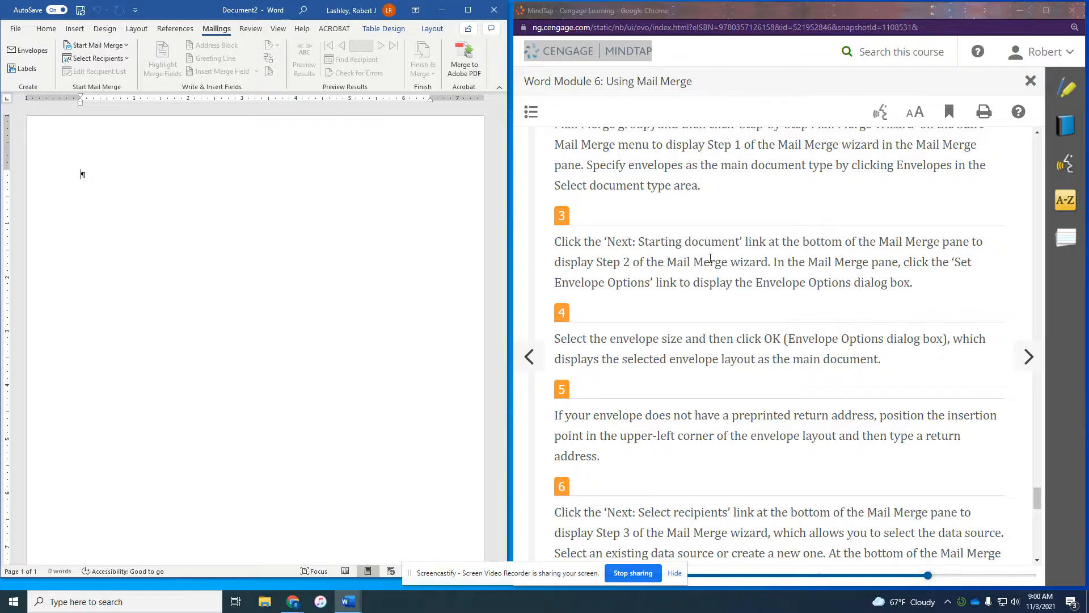
scroll(785, 274, up, 1)
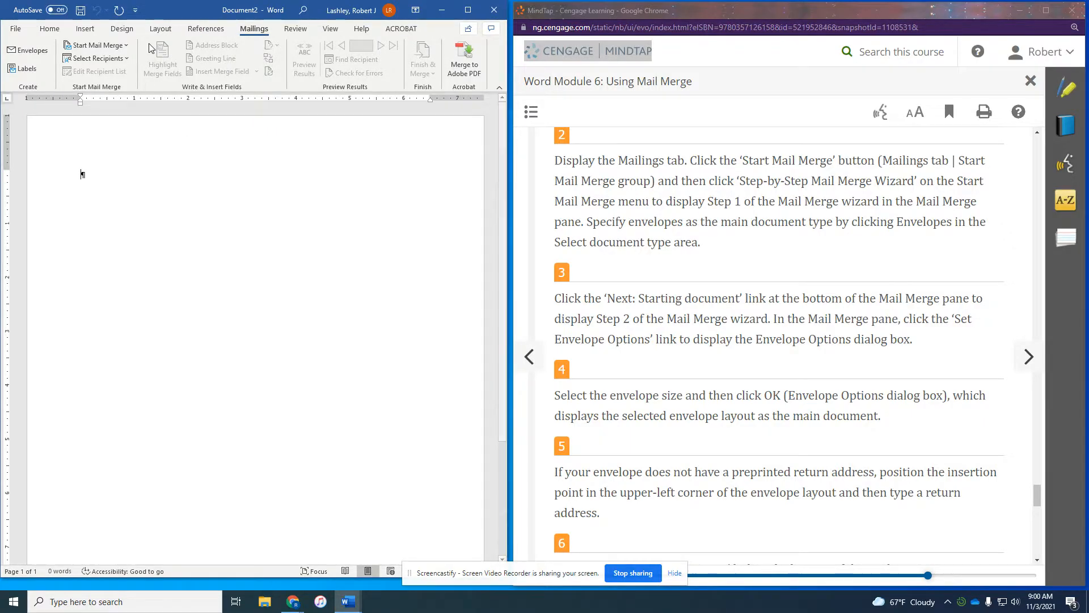
click(124, 45)
click(115, 164)
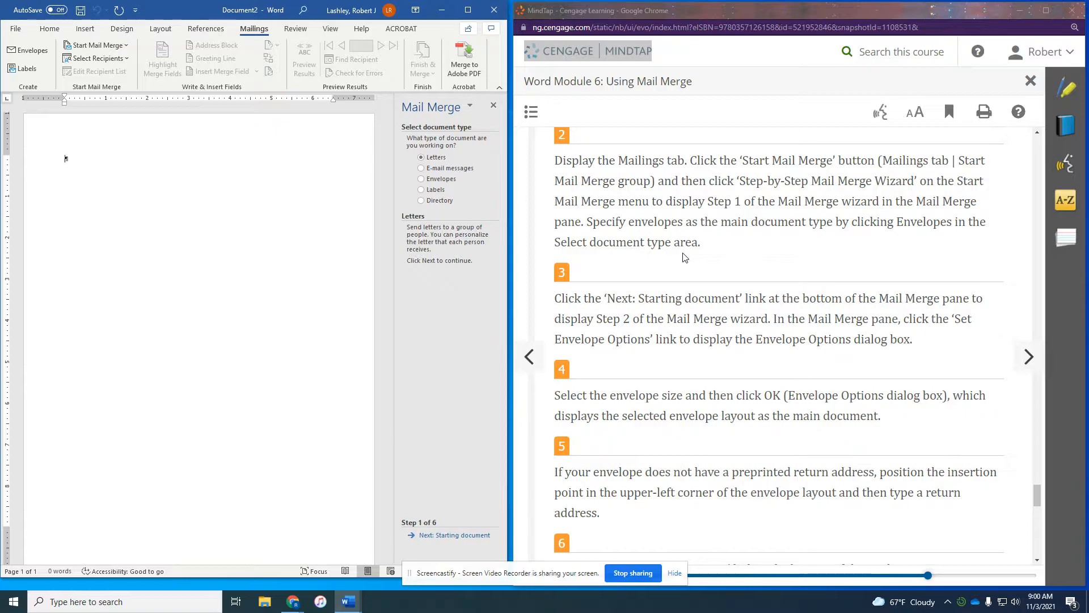
click(438, 180)
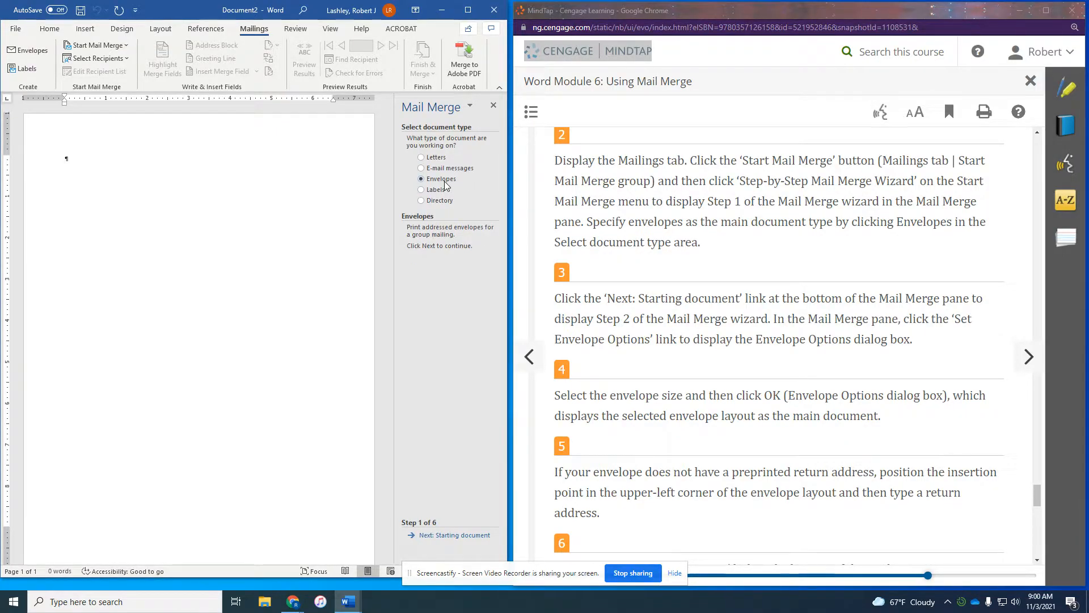
Continue to the starting document stage and set the envelope layout to Size 10 (4 1/8 x 9 1/2 in).
click(471, 537)
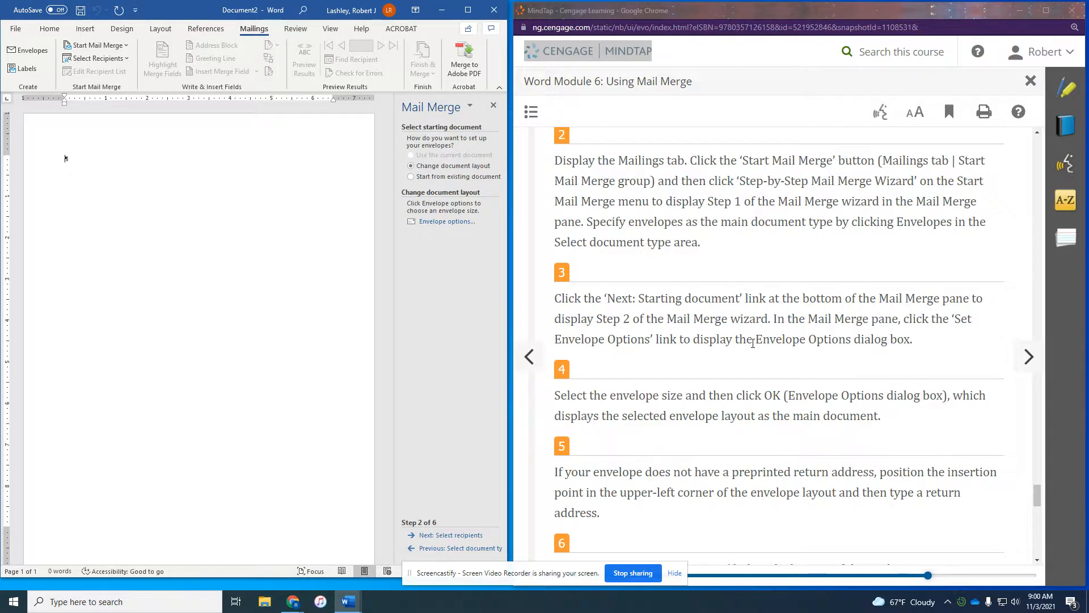
scroll(732, 295, down, 2)
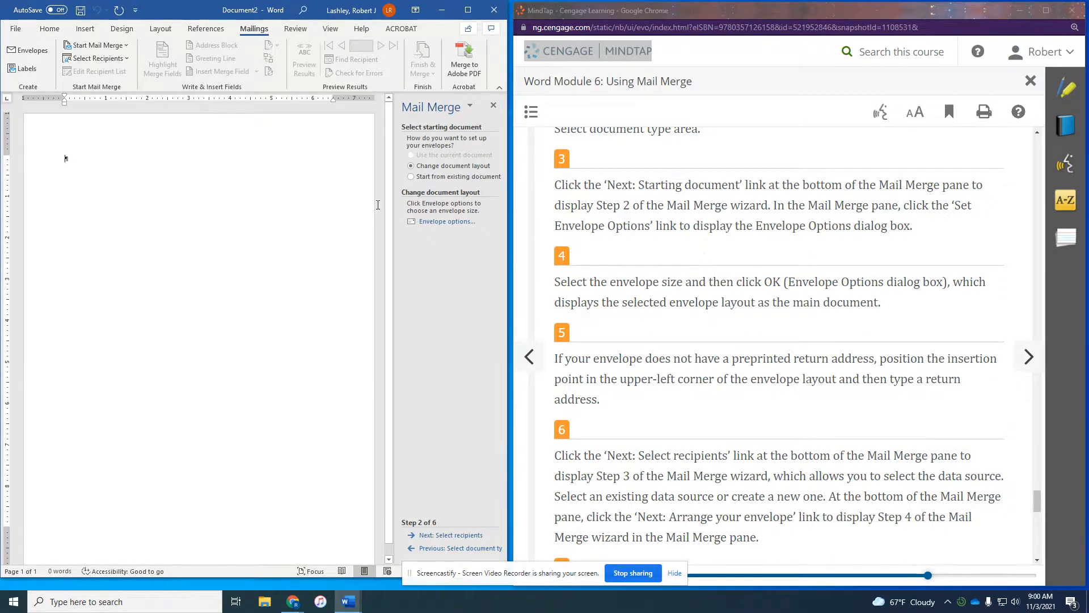
click(425, 221)
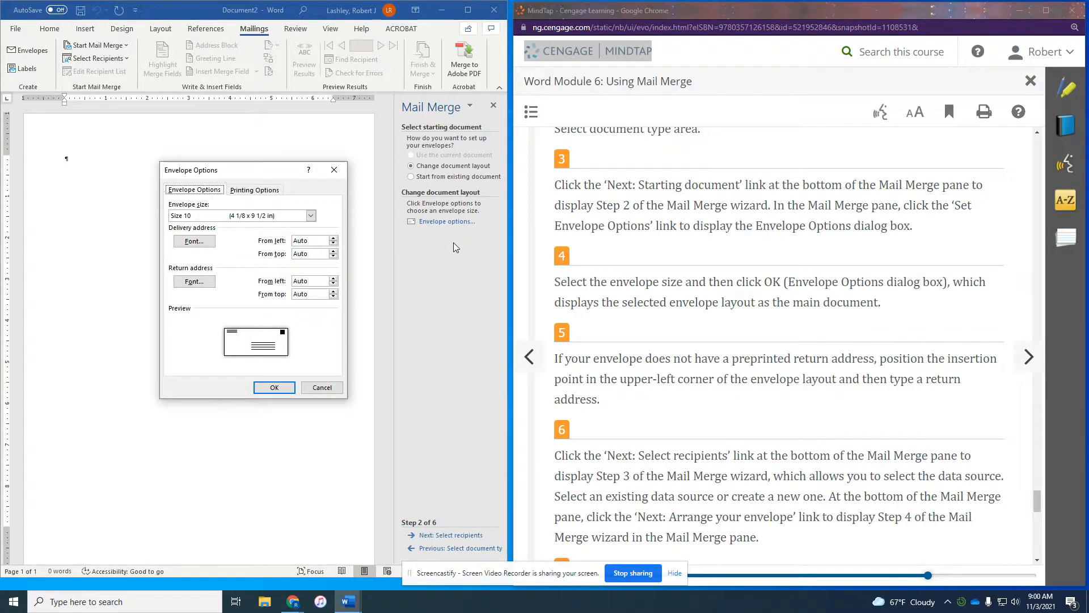
scroll(644, 320, down, 1)
scroll(644, 320, down, 1)
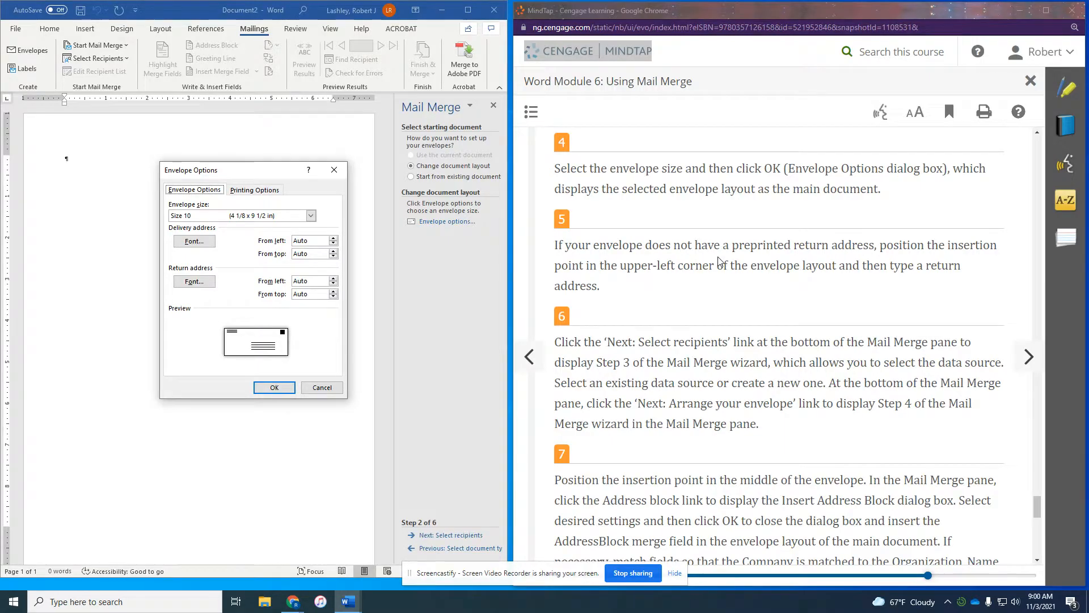
scroll(718, 203, up, 1)
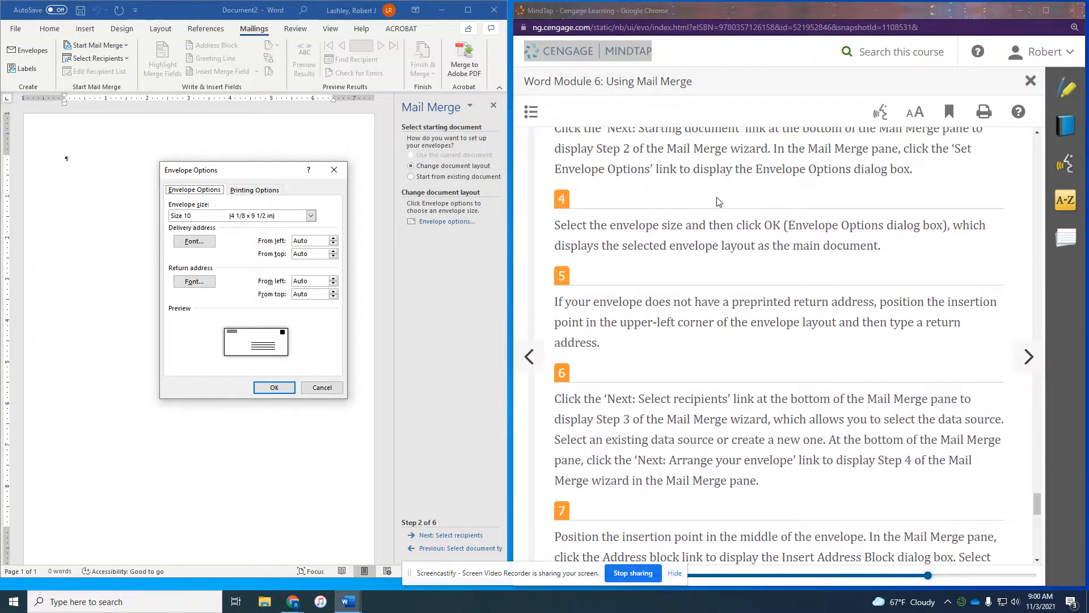
scroll(717, 203, up, 1)
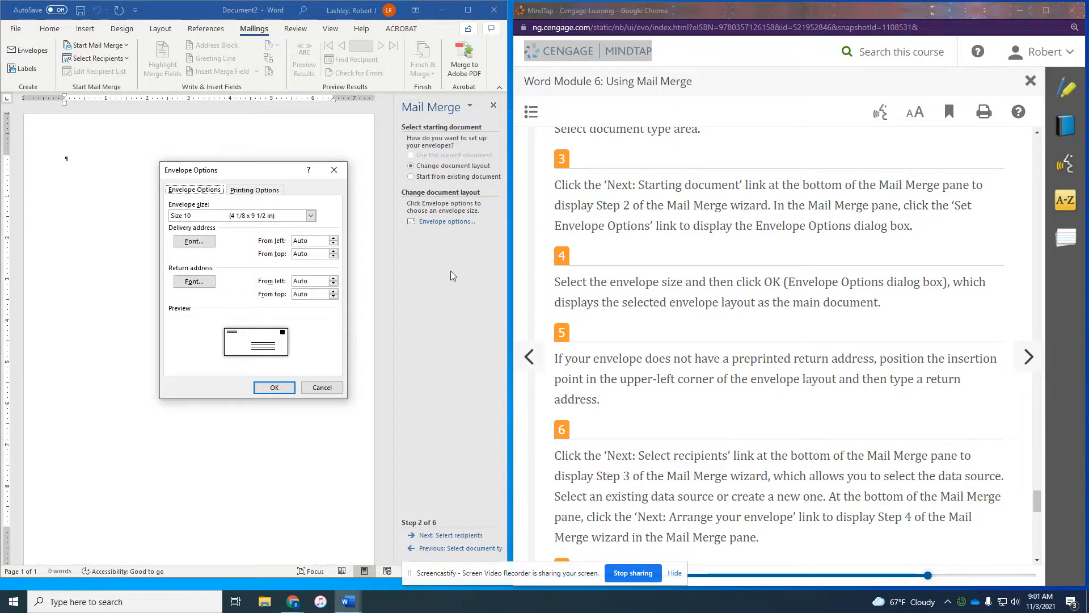
click(311, 215)
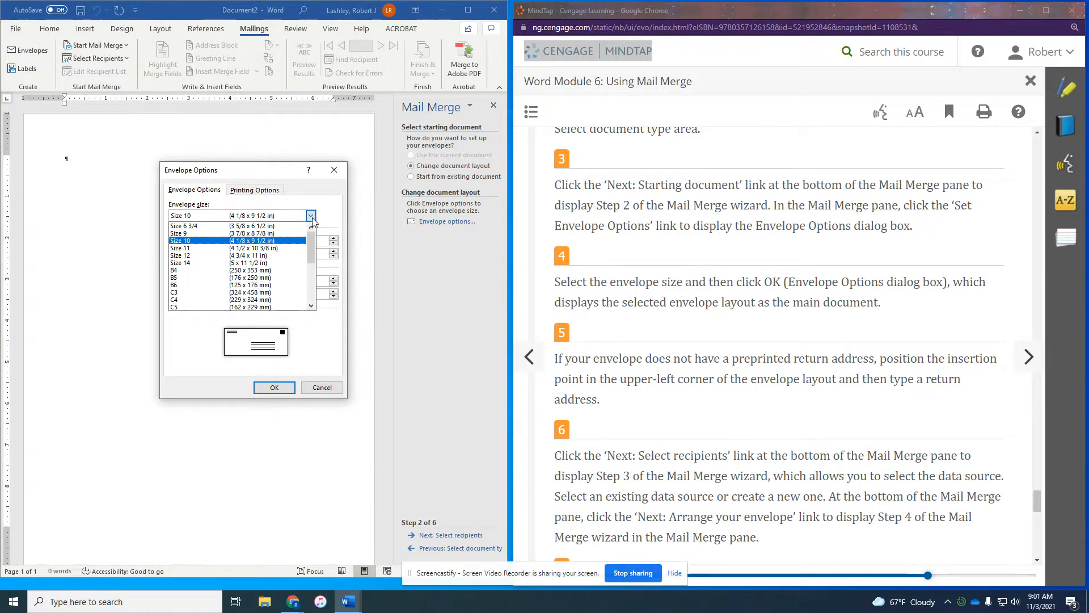
click(267, 241)
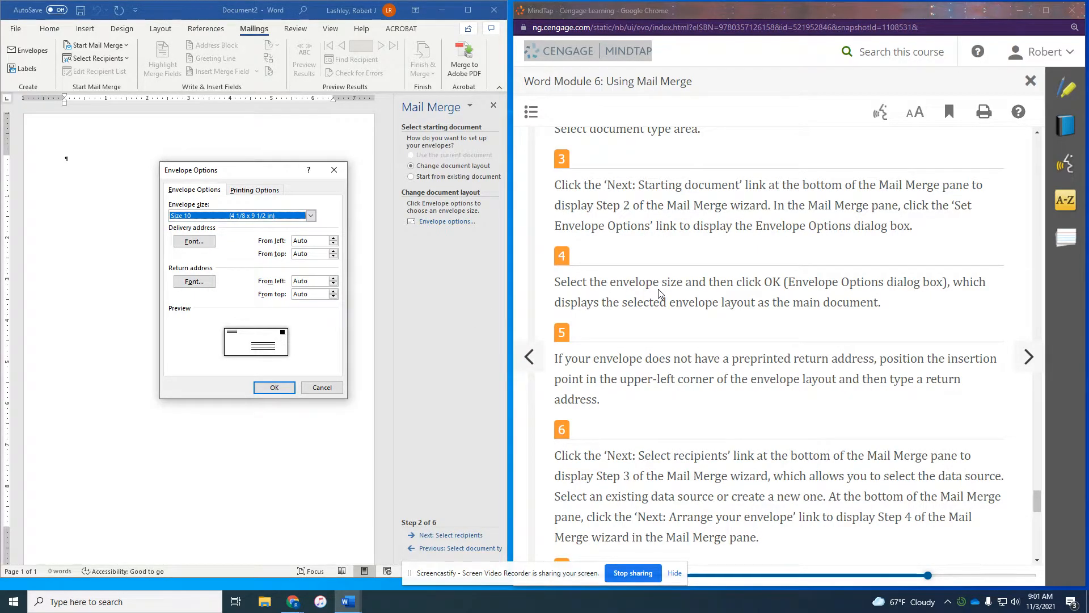
click(280, 390)
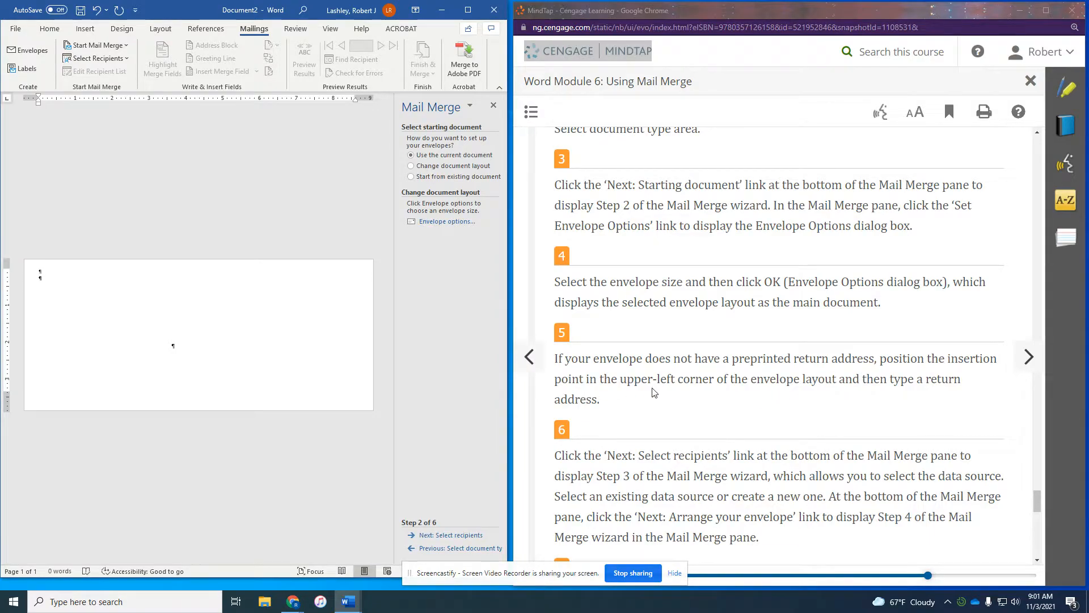
Read the return address instructions and enter the student's three-line return address in the upper-left corner of the envelope.
scroll(849, 391, down, 3)
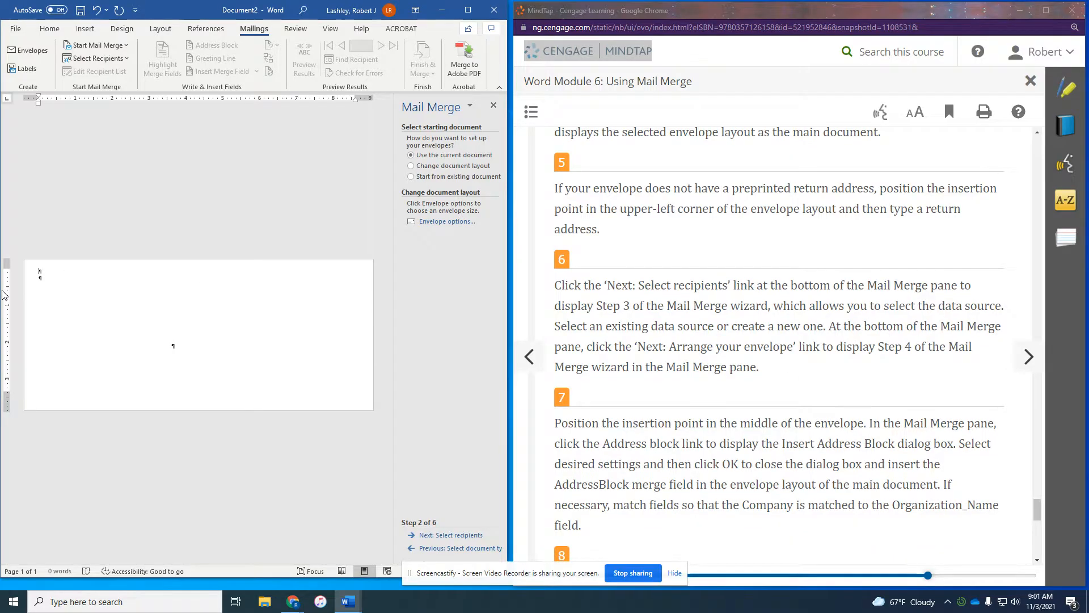
scroll(674, 352, down, 5)
scroll(673, 352, down, 7)
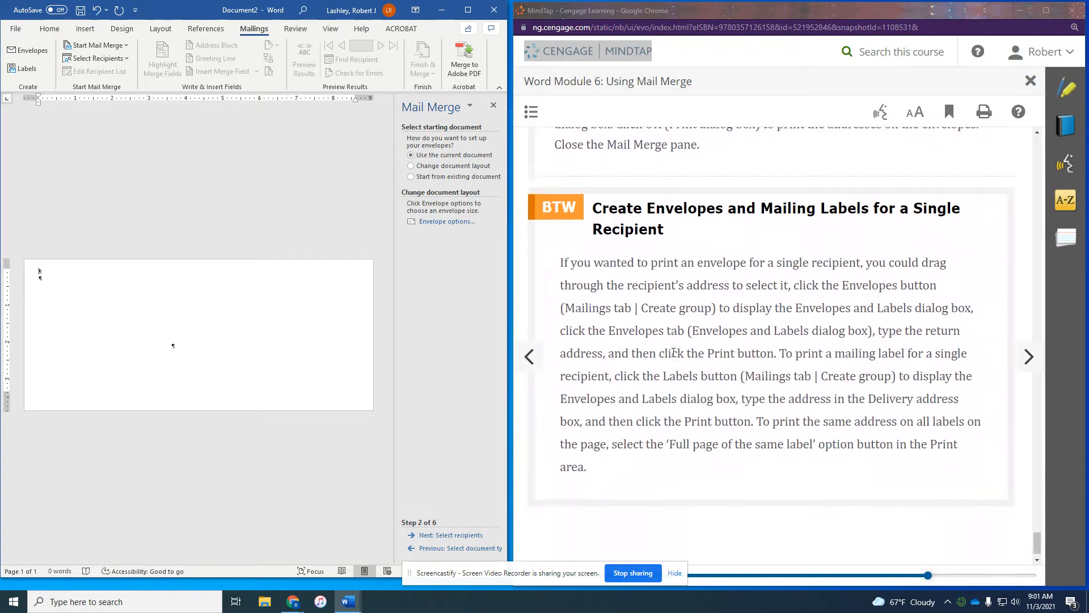
scroll(663, 352, up, 11)
scroll(662, 350, up, 2)
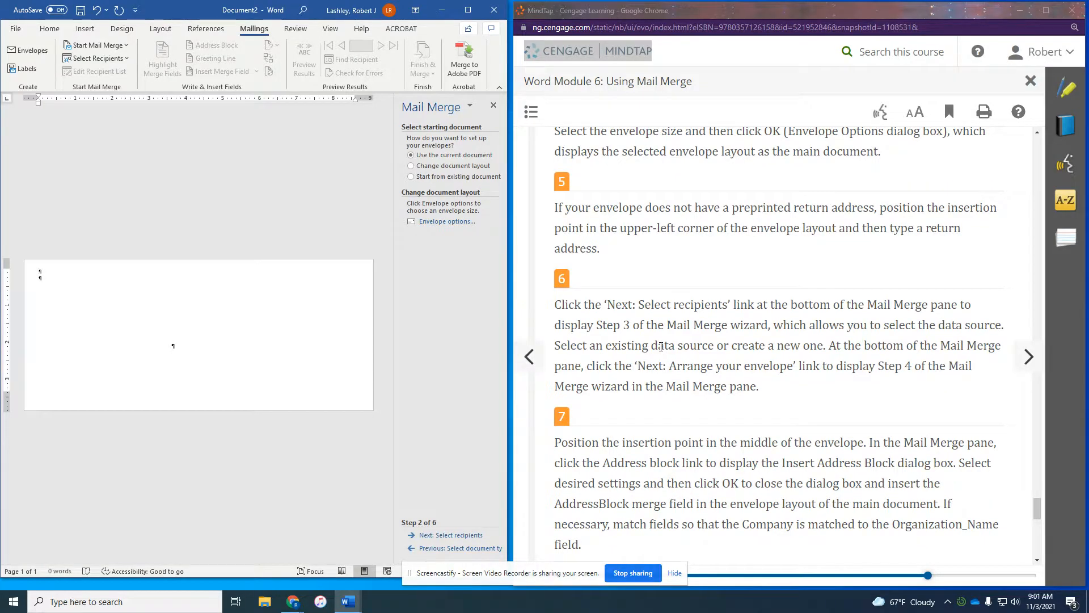
scroll(661, 346, down, 1)
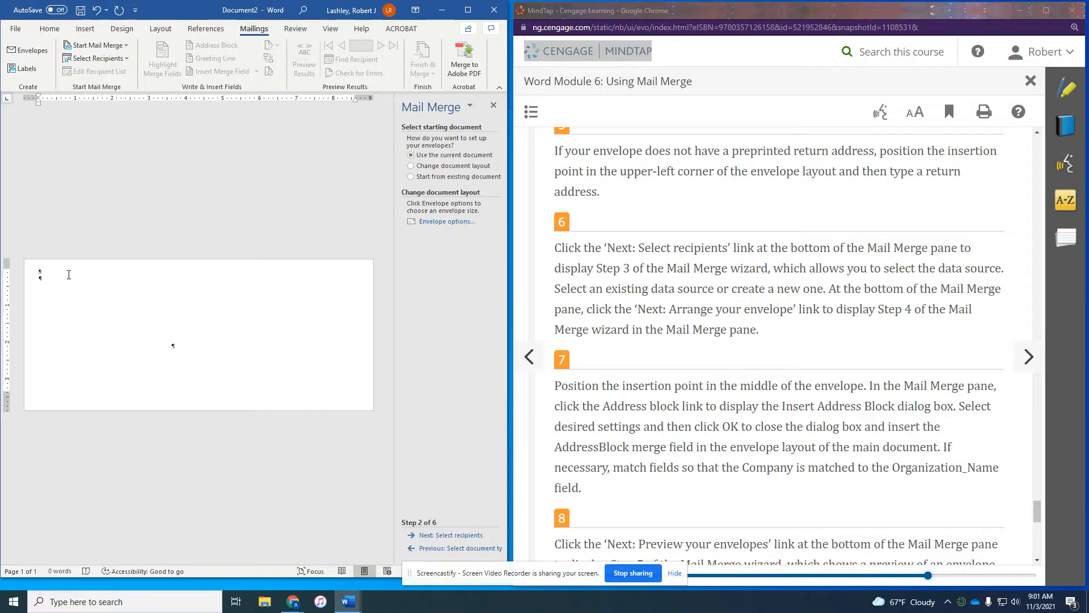
text(Student)
key(Return)
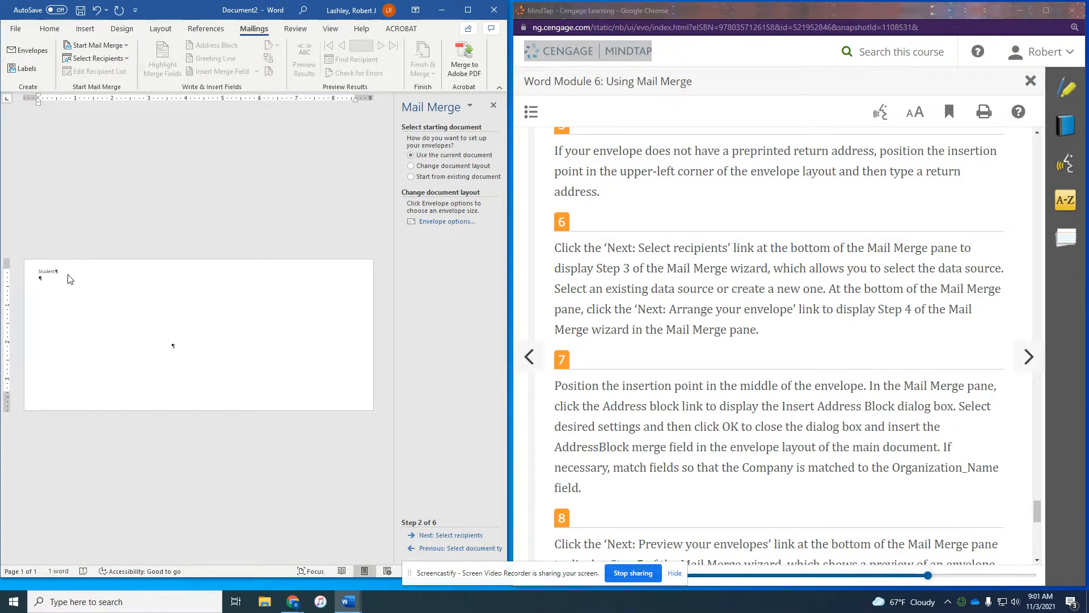
text(123 mai)
text(Main Street)
key(Return)
text(Anytown)
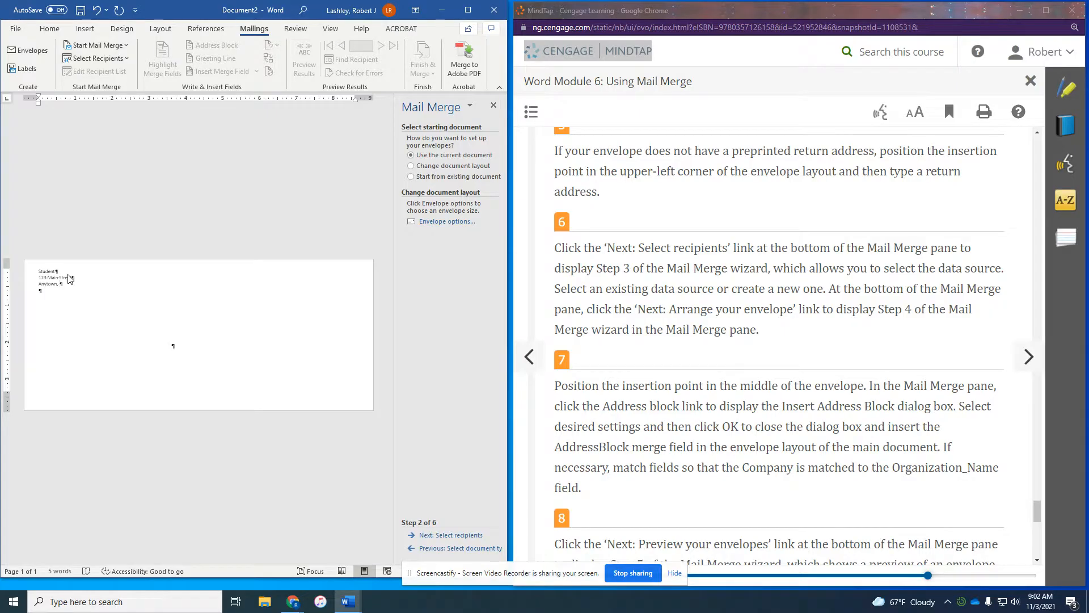
text(, LA)
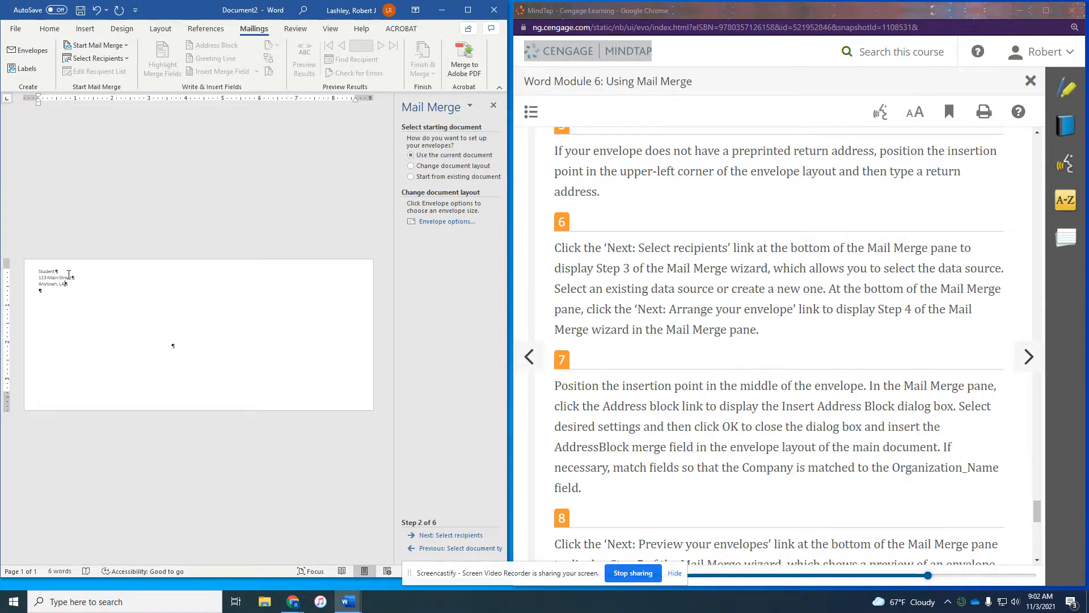
text( 700)
text(0152)
Select the existing list SC_WD_6_JackmanProspectiveEmployers from the JobHunting folder in Documents as the recipients, keeping every recipient included.
click(447, 534)
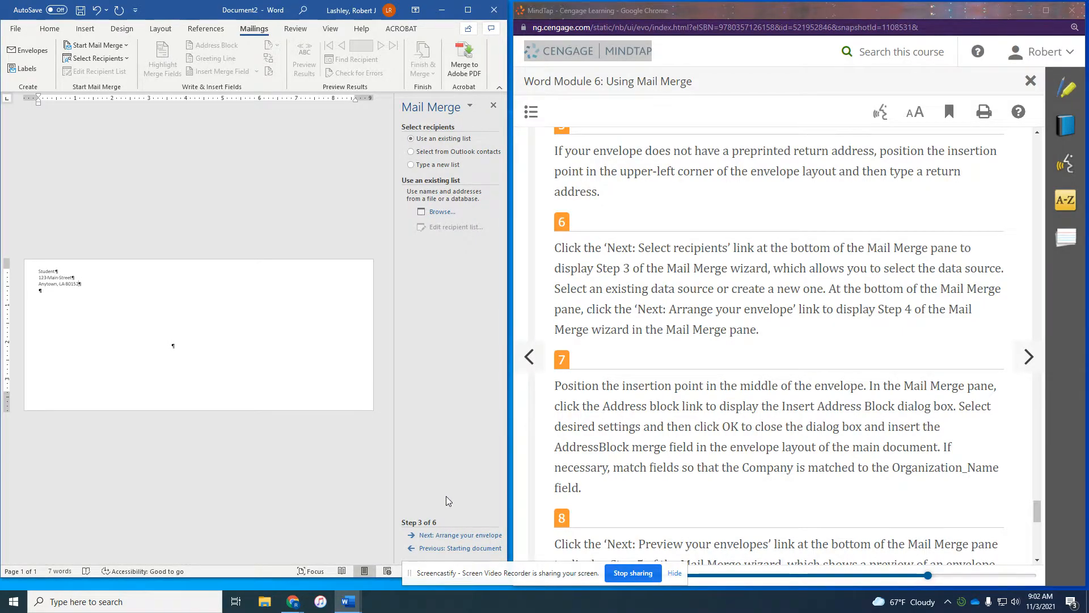
click(436, 216)
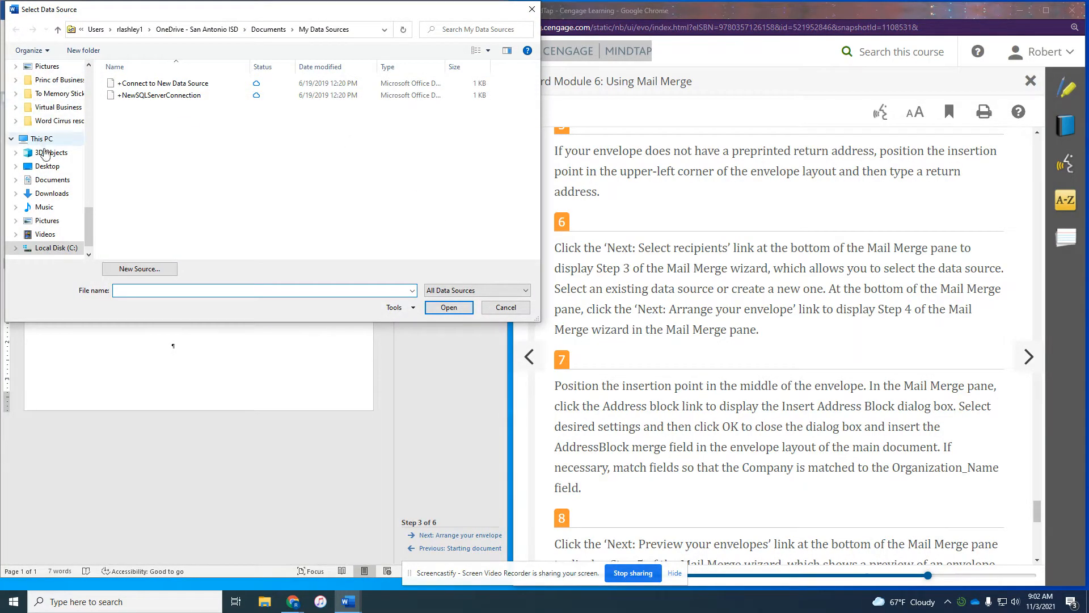
click(51, 179)
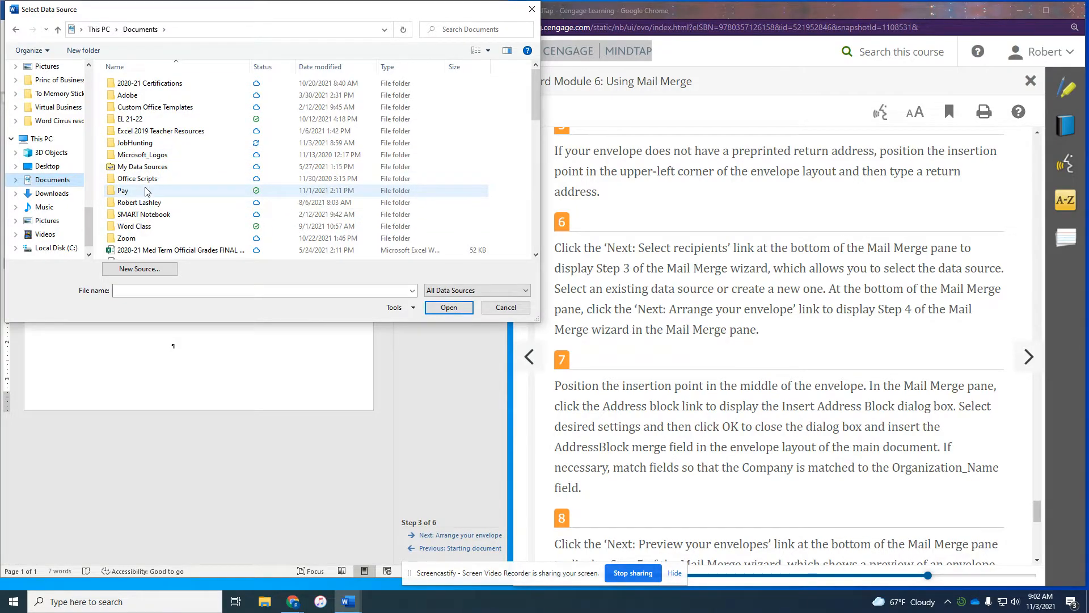
click(145, 146)
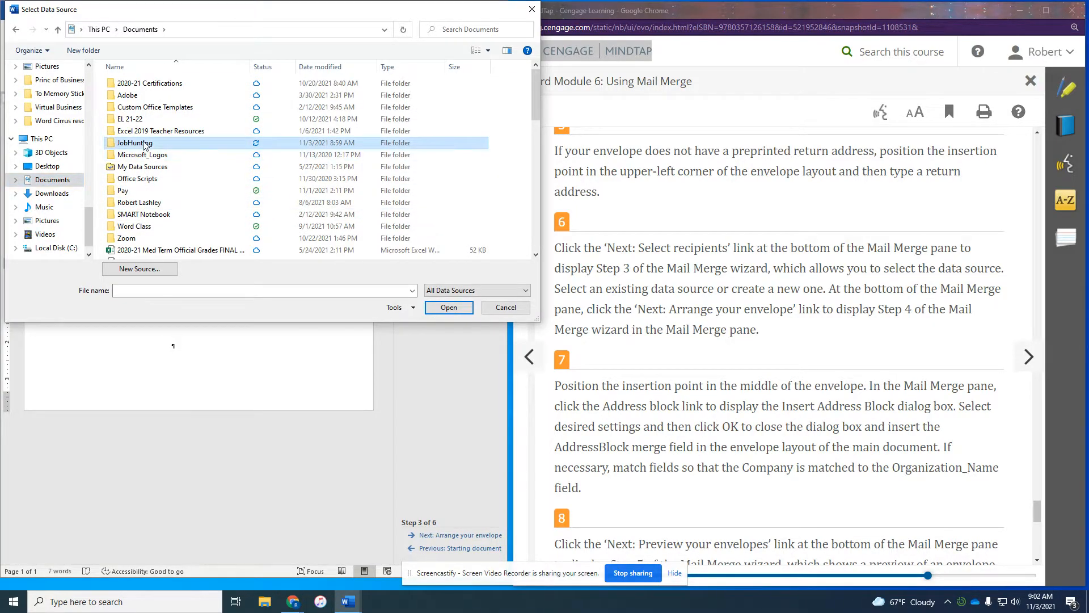
double_click(146, 145)
click(145, 120)
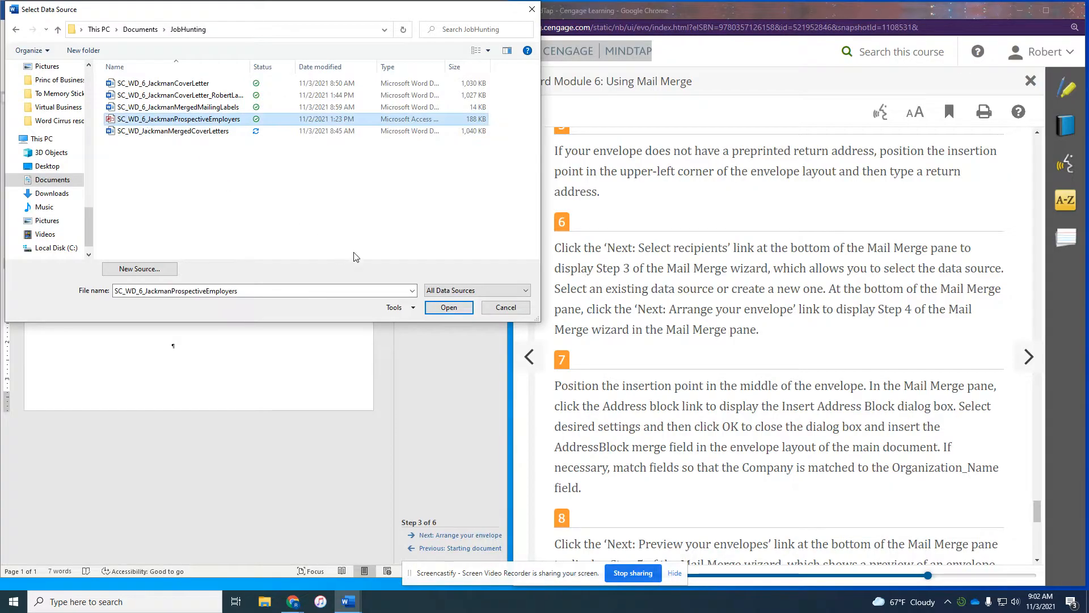
click(450, 307)
scroll(875, 372, down, 1)
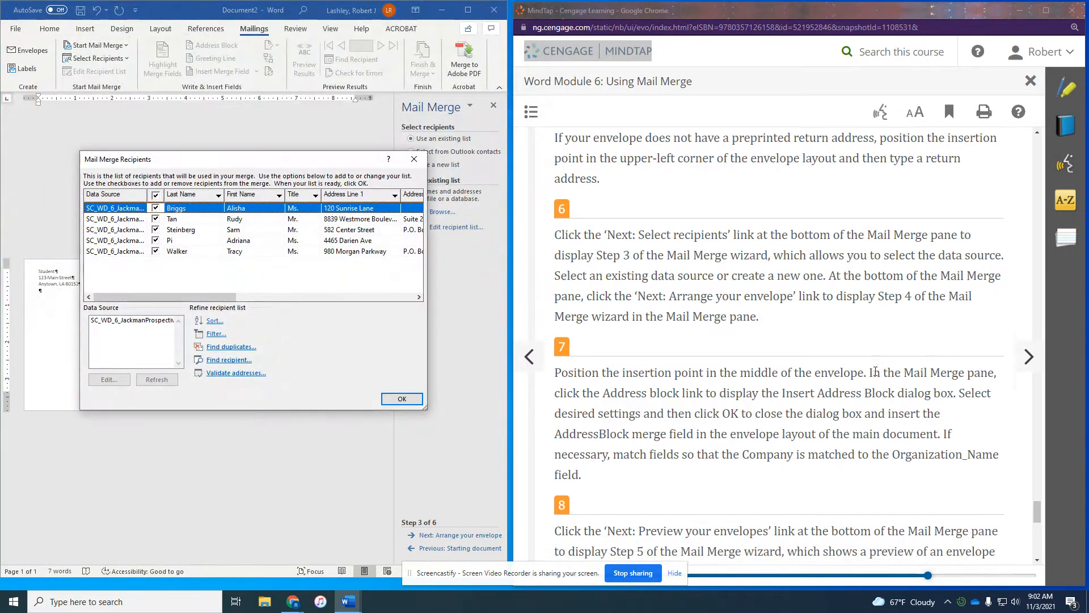
scroll(876, 371, down, 2)
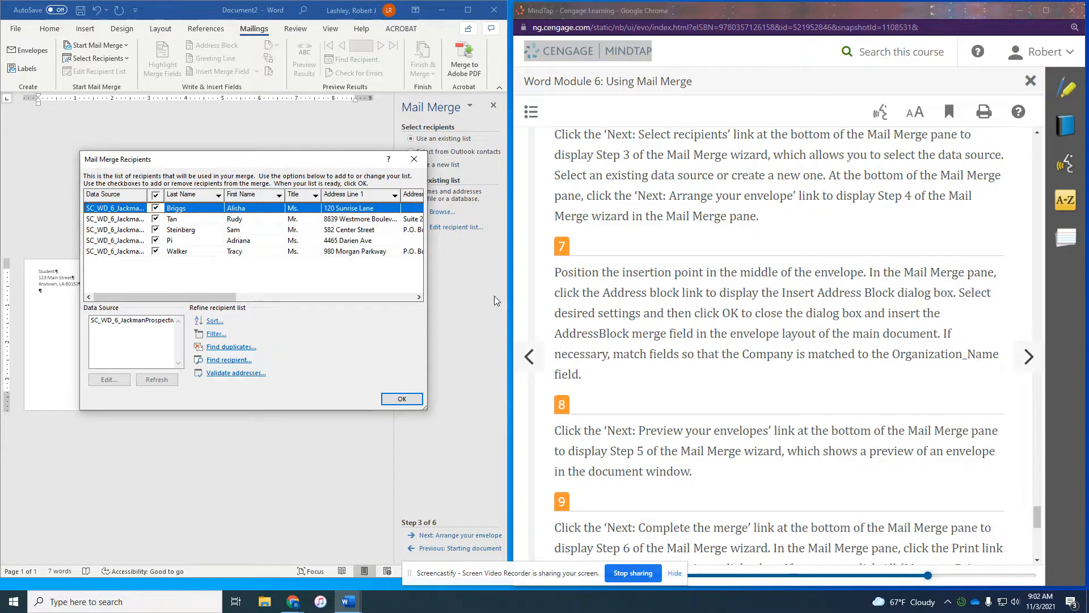
click(397, 398)
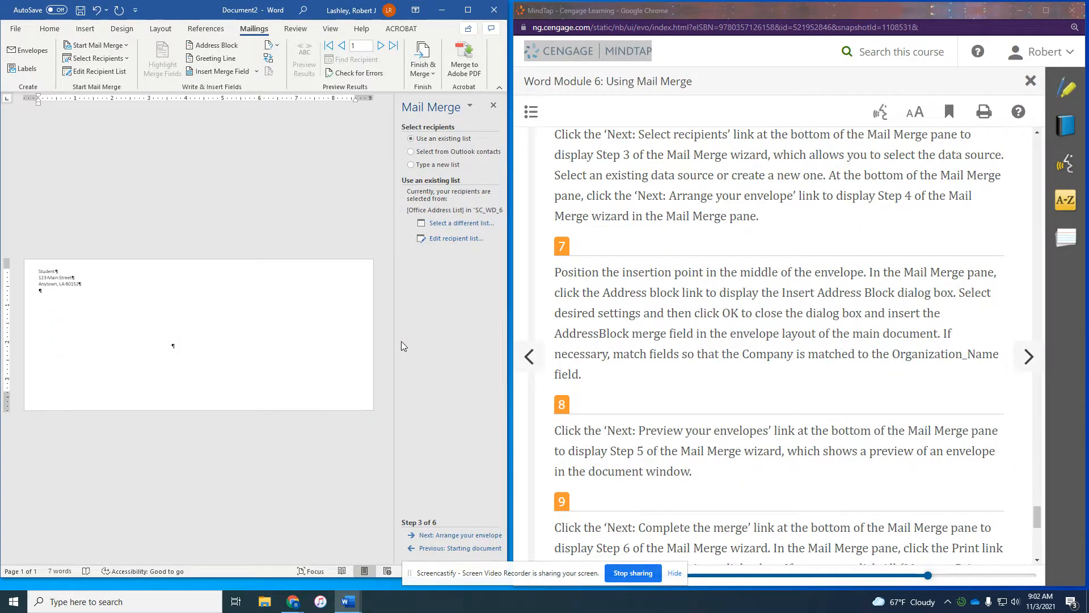
Insert an address block in the middle of the envelope, with the Company field matched to Organization Name.
click(173, 345)
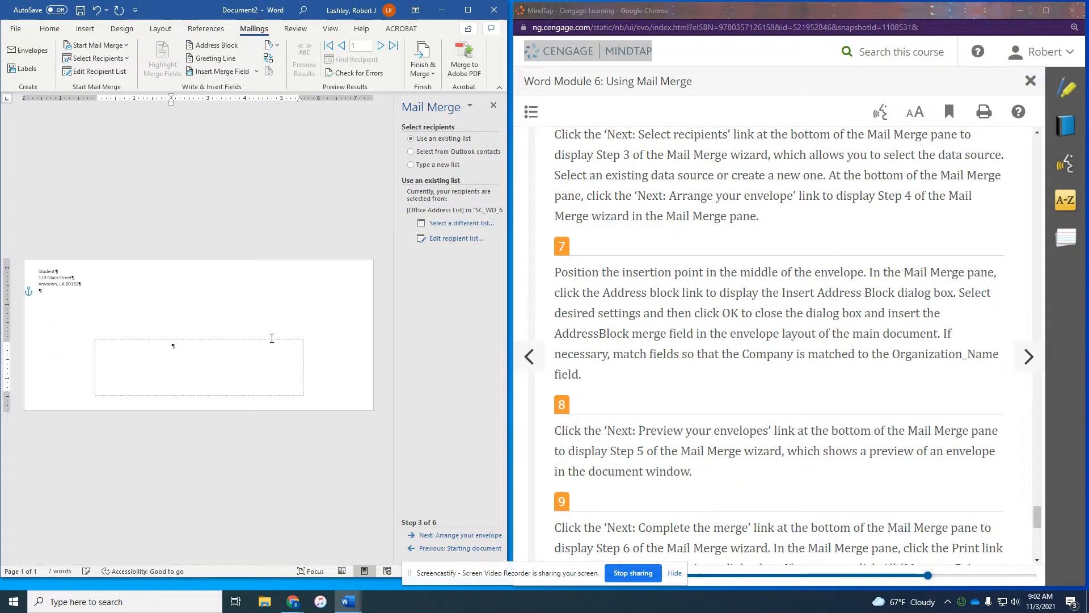
click(454, 533)
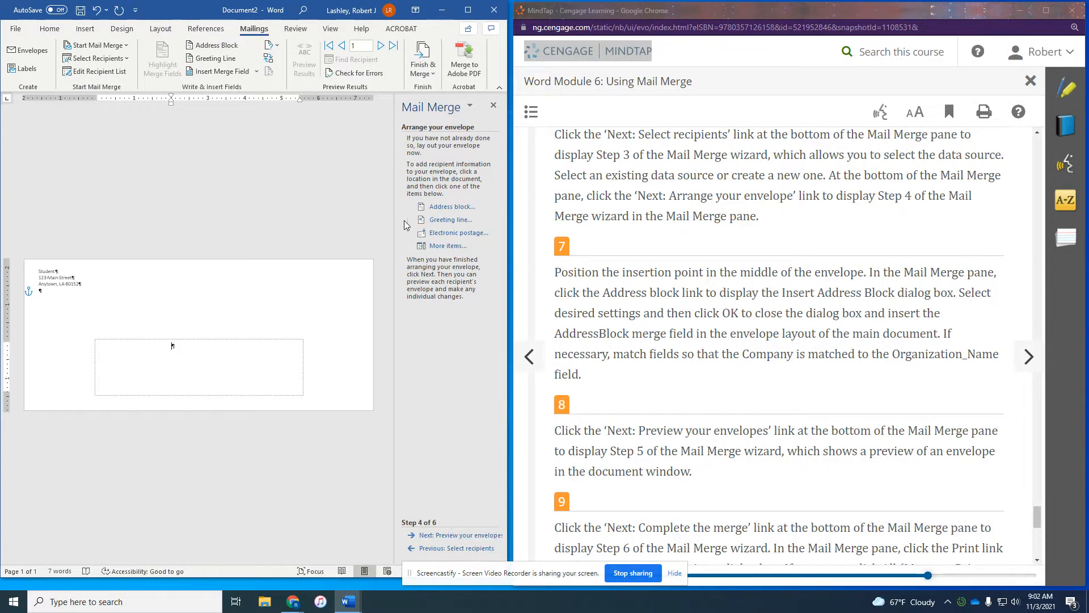
click(451, 208)
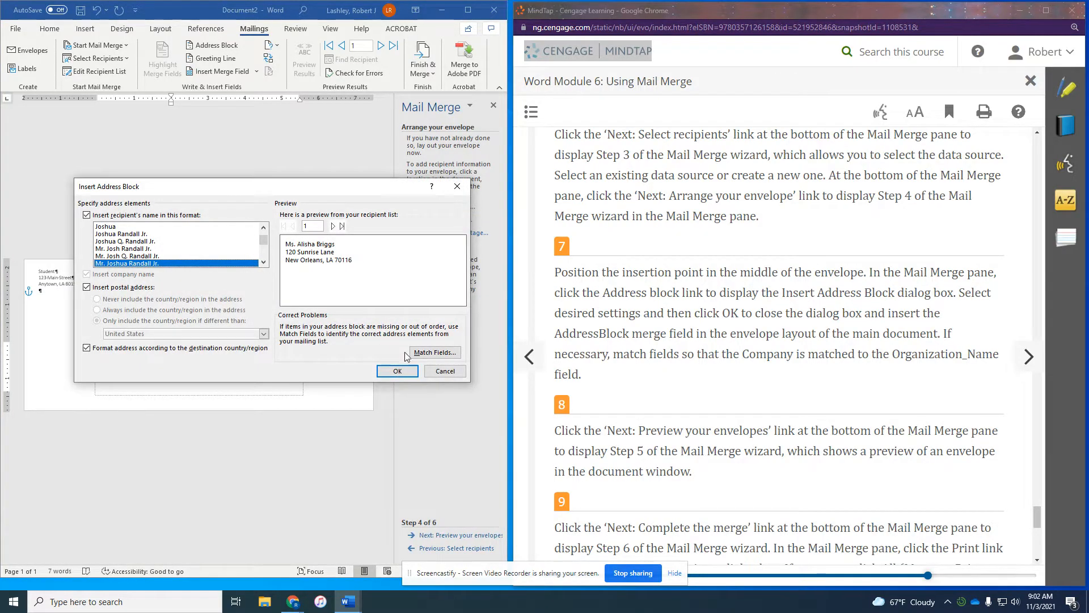
click(435, 352)
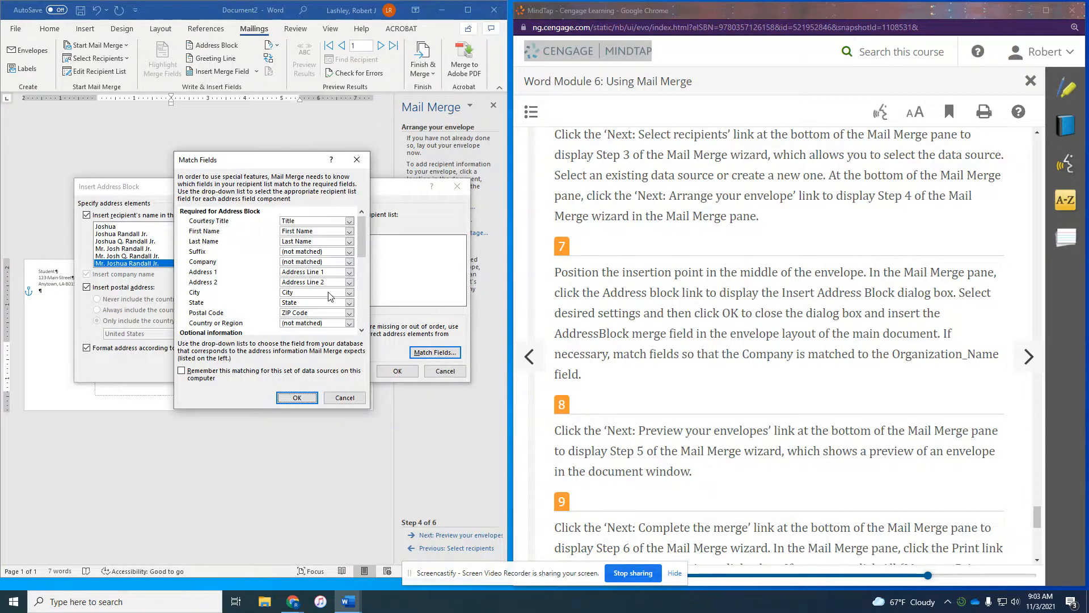
click(334, 263)
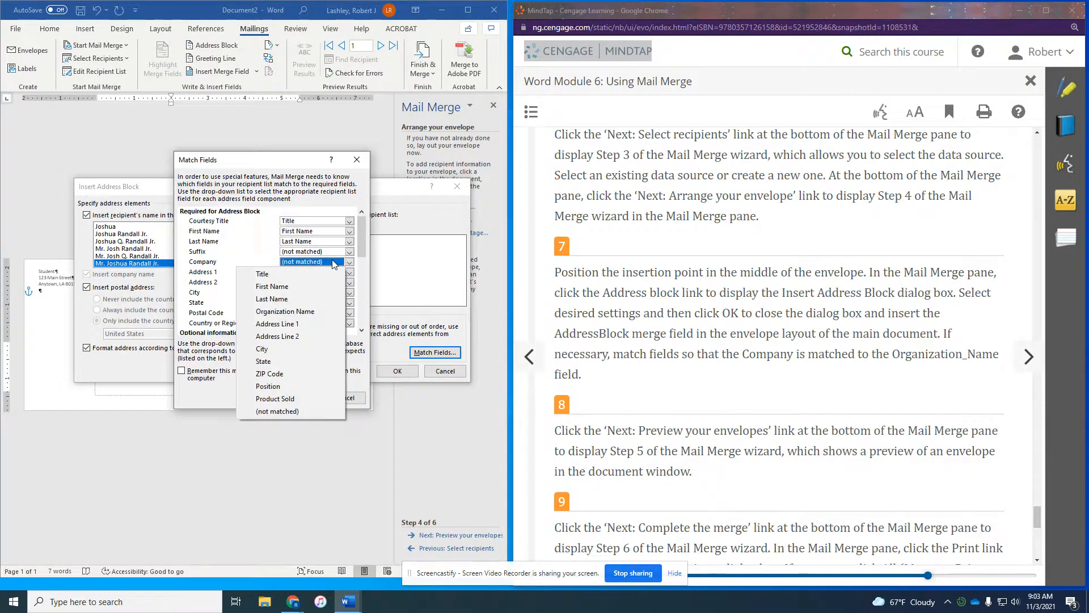
click(307, 313)
click(297, 397)
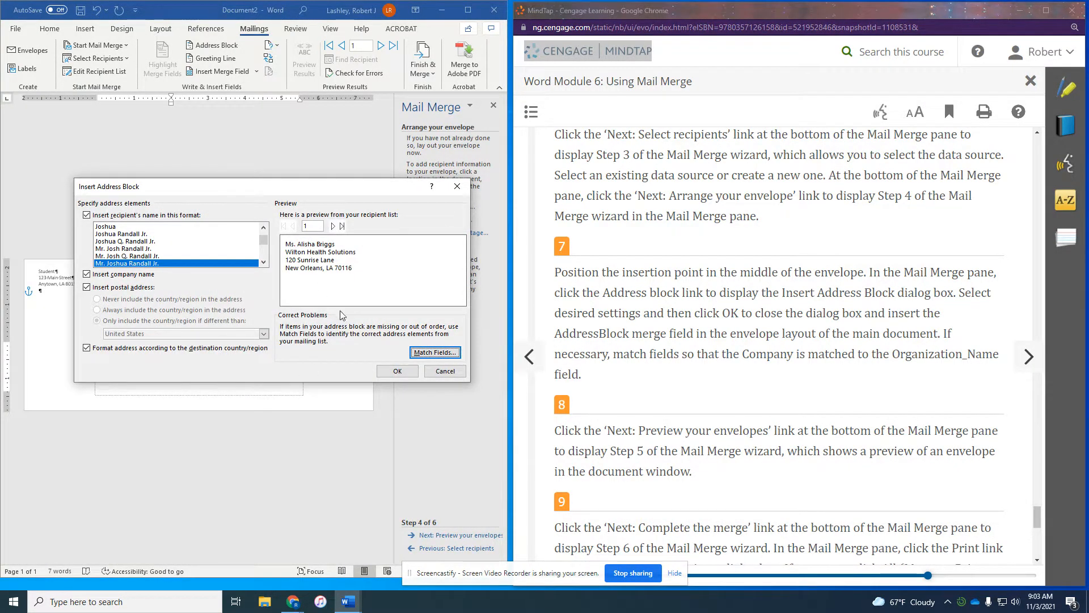
click(396, 372)
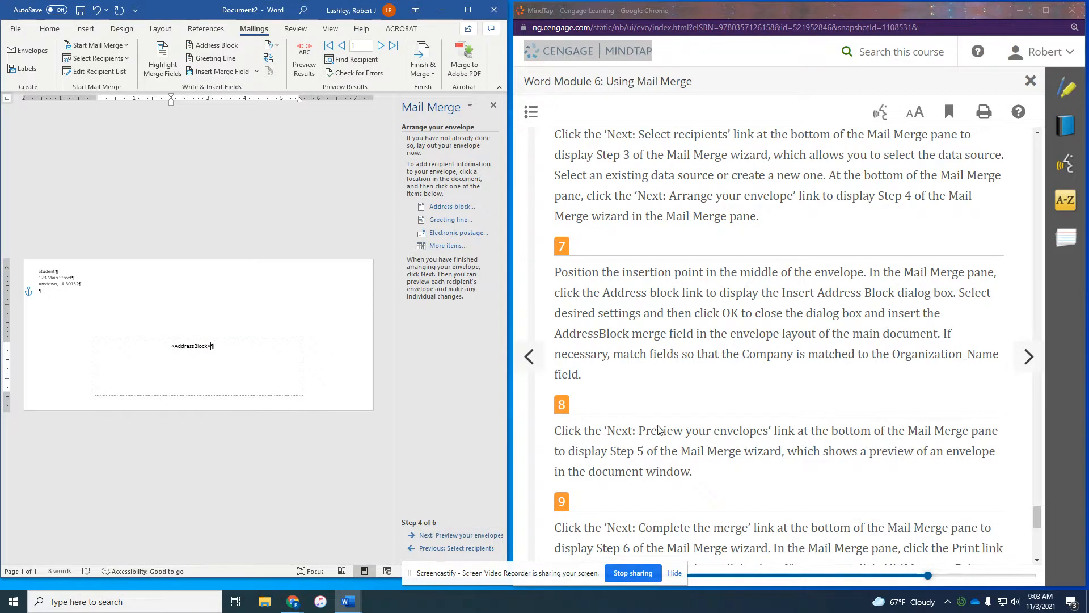
Preview the merged envelope and advance the wizard to its final stage, Complete the merge.
scroll(859, 378, down, 2)
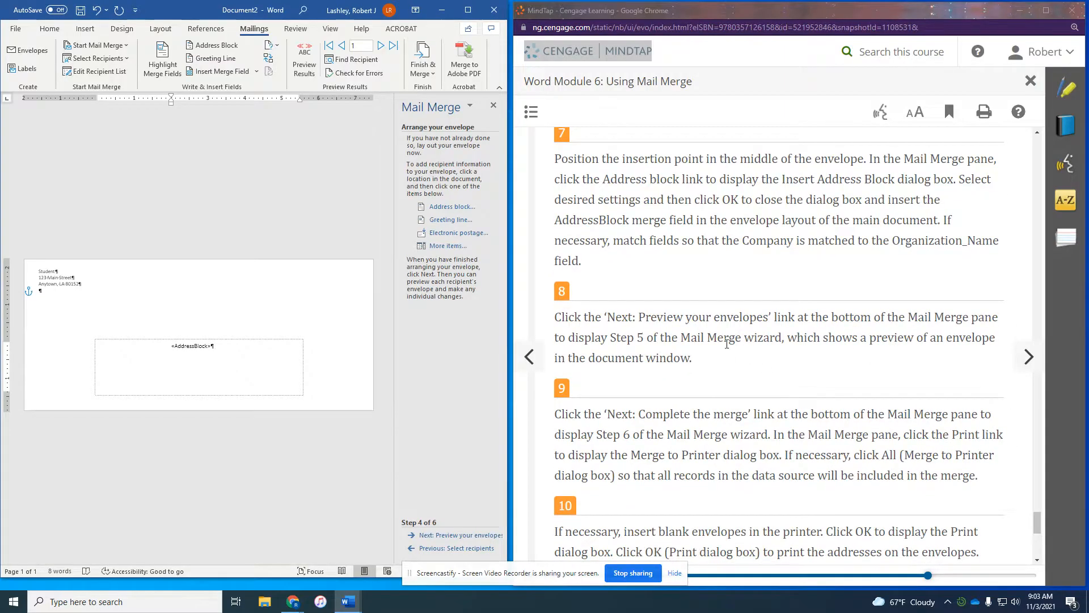
click(481, 535)
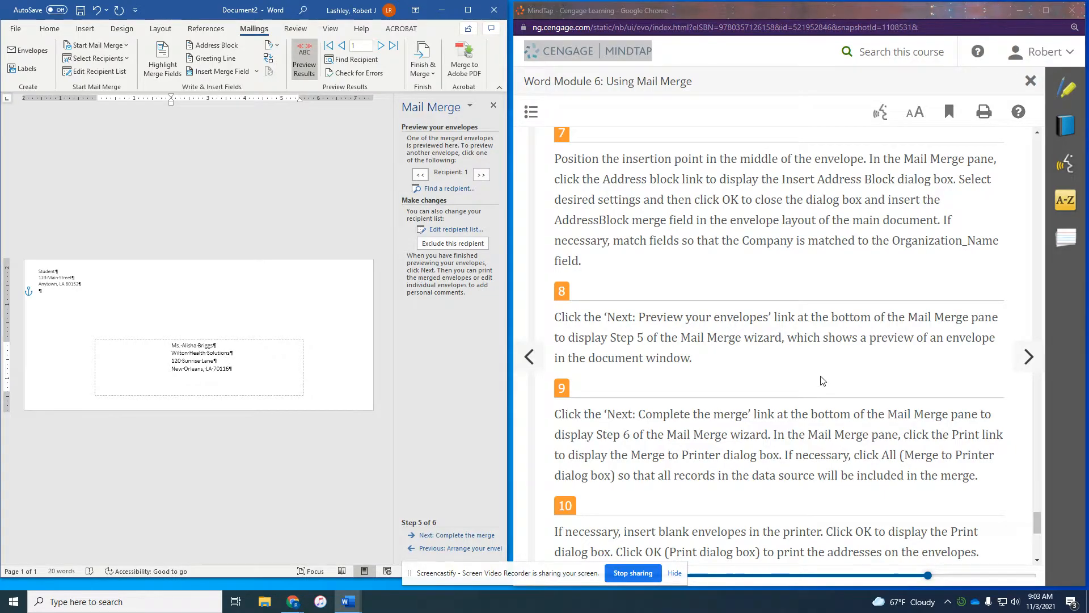
scroll(822, 380, down, 1)
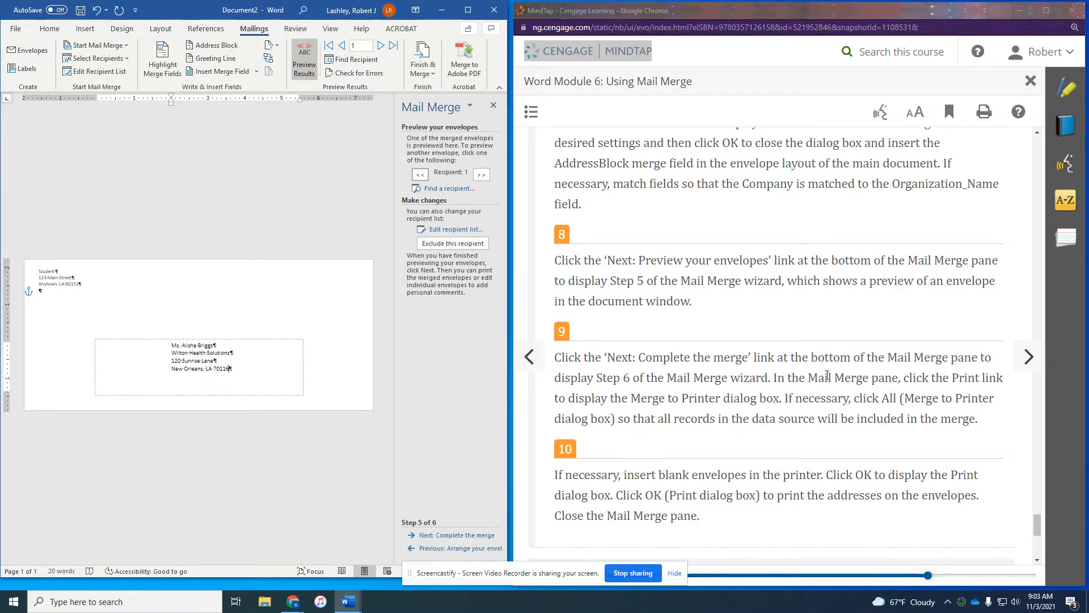
click(442, 537)
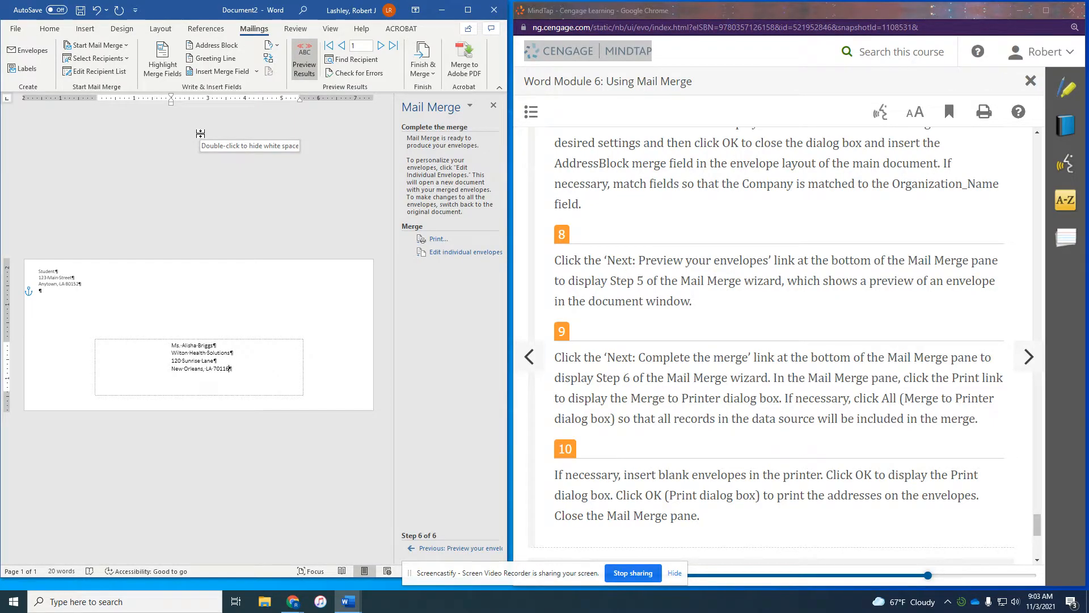
Inspect the envelope at full window size, open printing of all merged records, and close the print settings without printing.
click(468, 11)
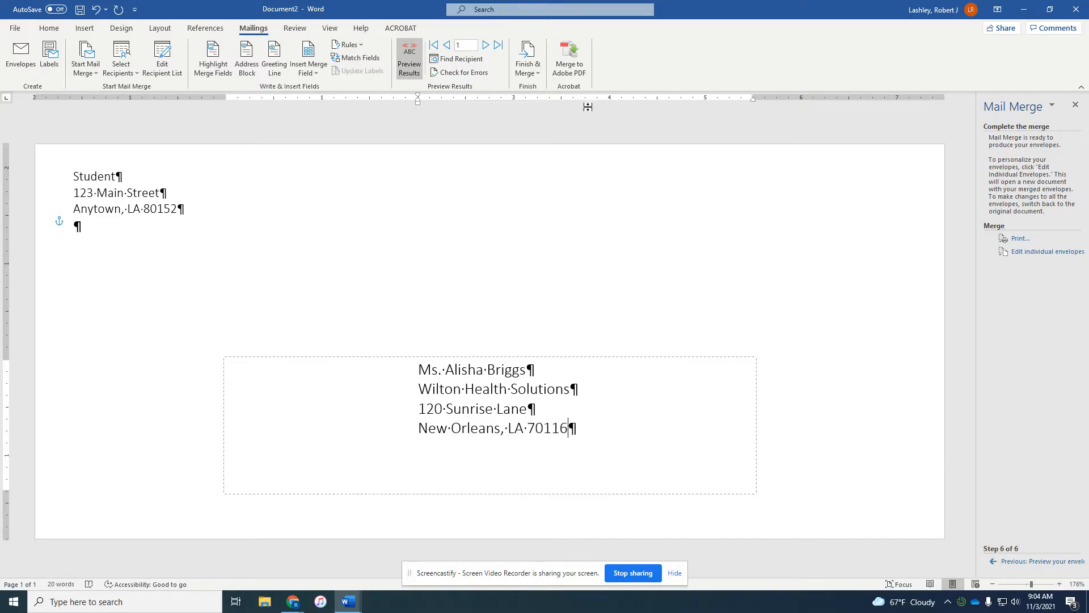
click(1050, 9)
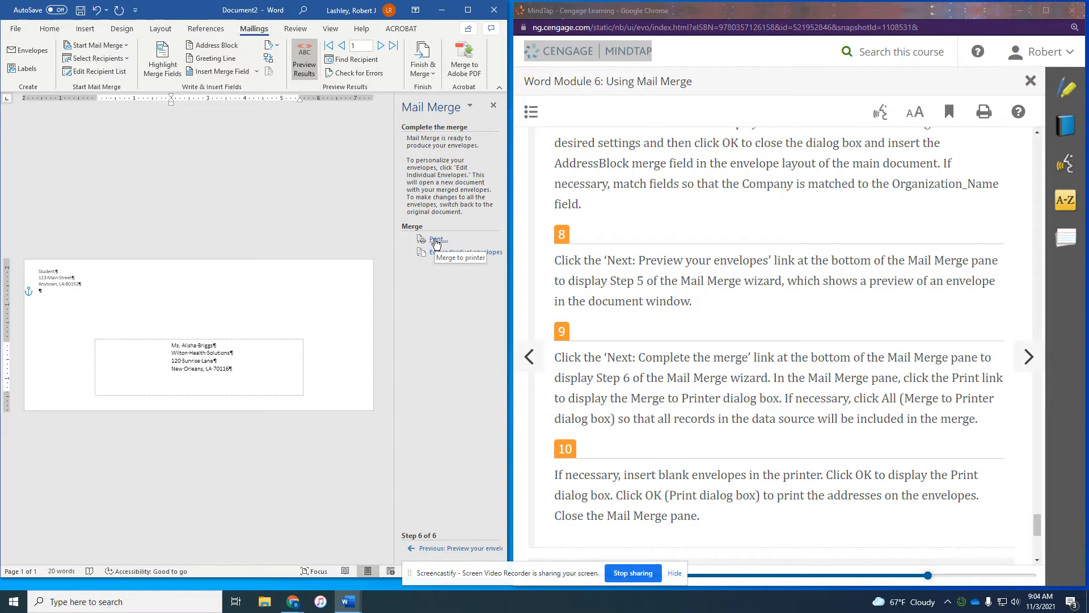
click(436, 240)
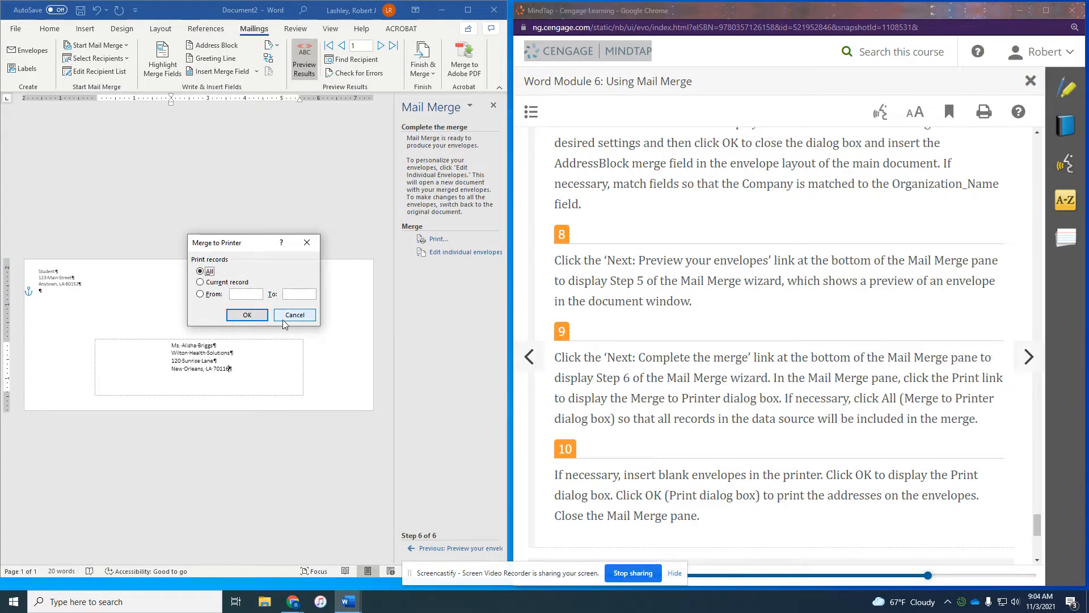
click(247, 317)
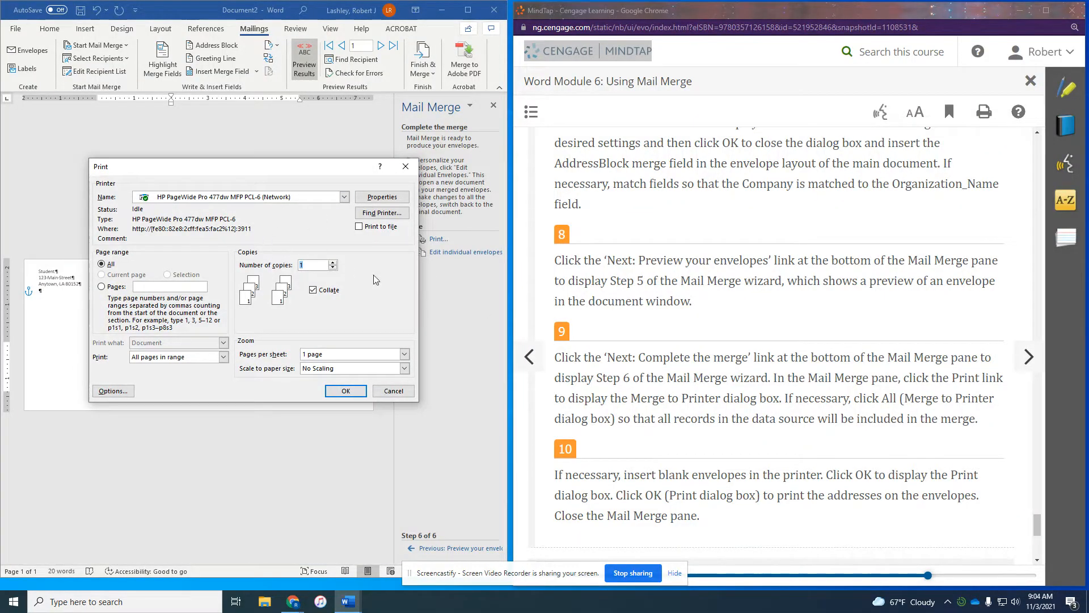
scroll(693, 358, down, 3)
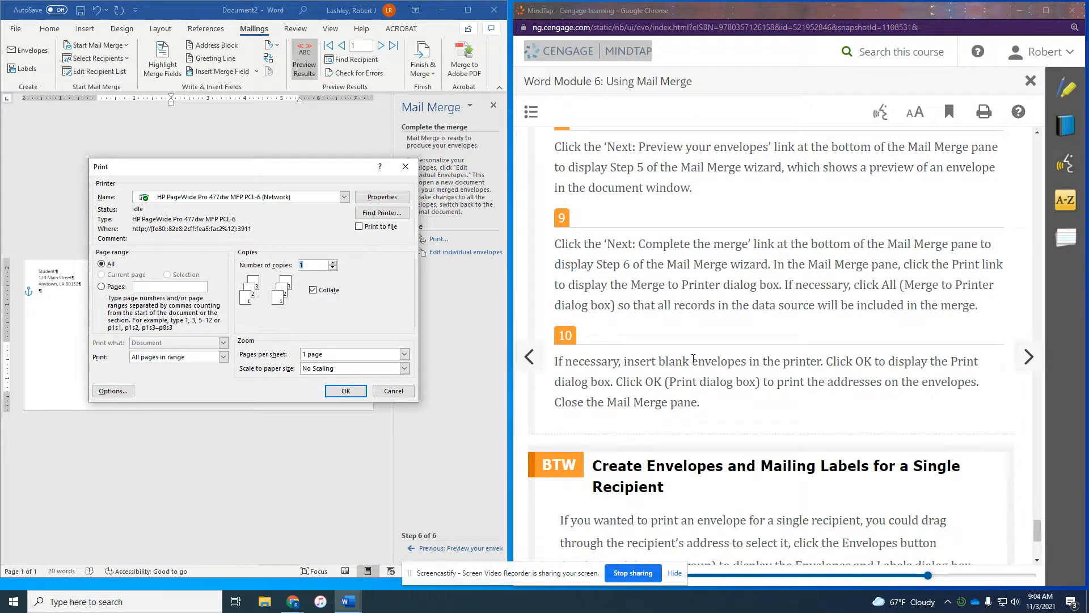
scroll(694, 358, down, 1)
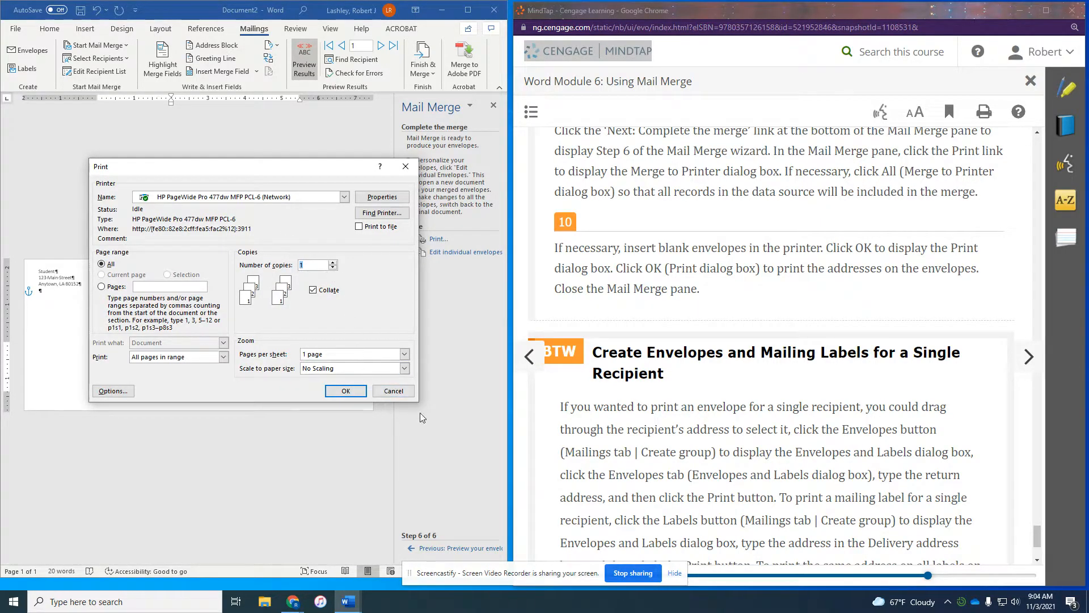
scroll(675, 287, down, 1)
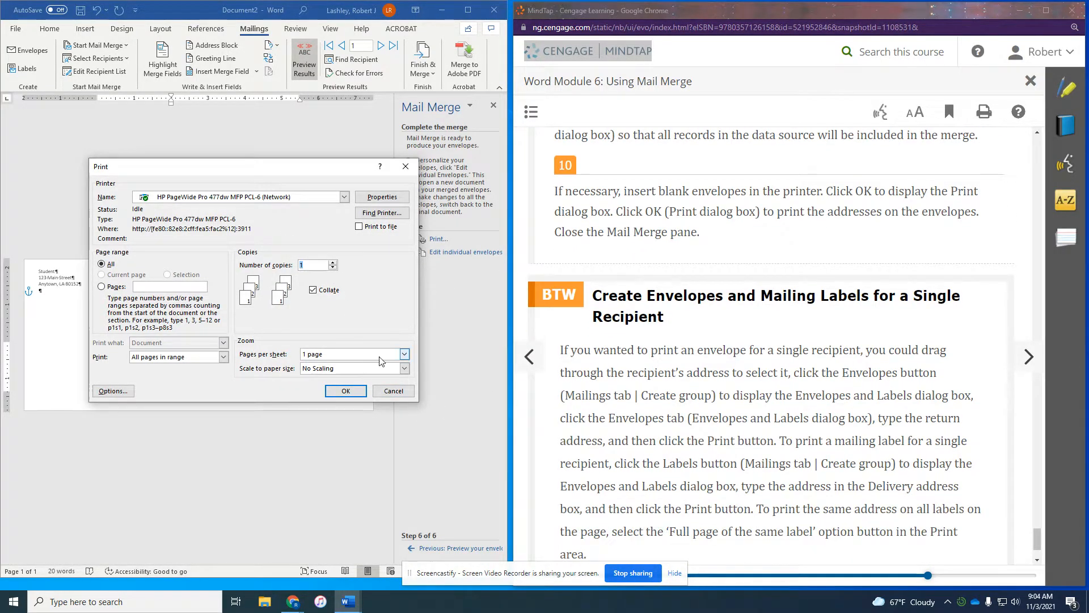
click(414, 168)
Read the note on single-recipient envelopes and labels, and examine the WD 6-7 overview of merging all data records to a directory.
scroll(699, 314, down, 2)
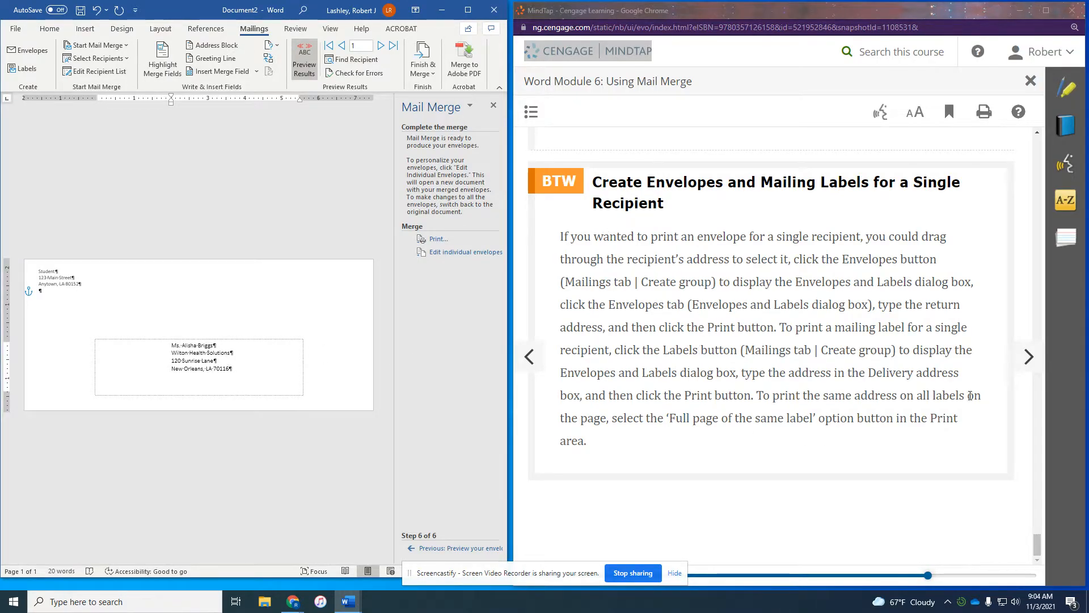
click(1014, 352)
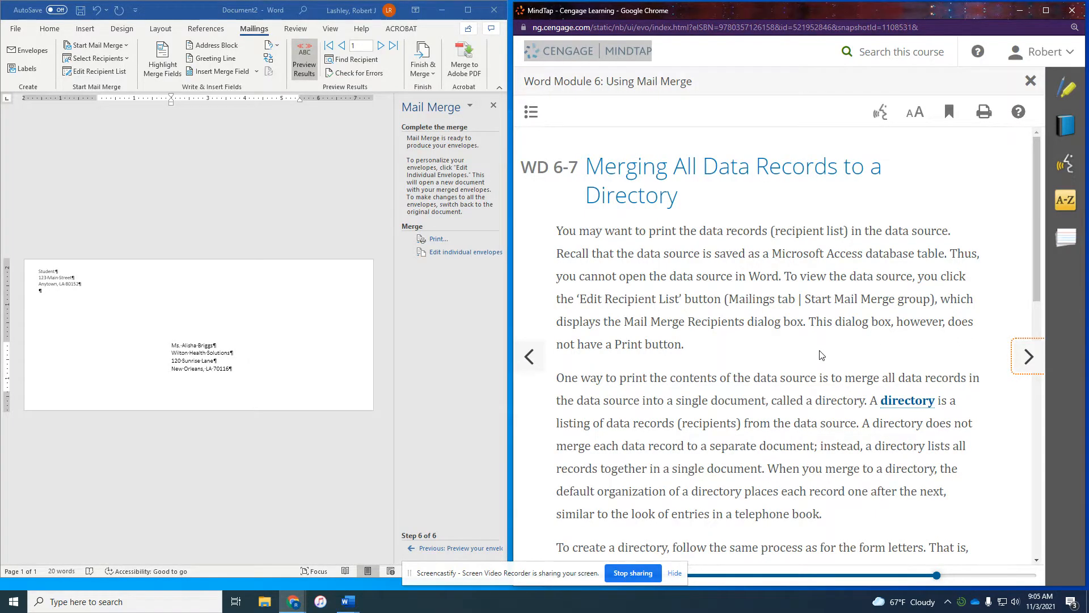
scroll(821, 355, down, 2)
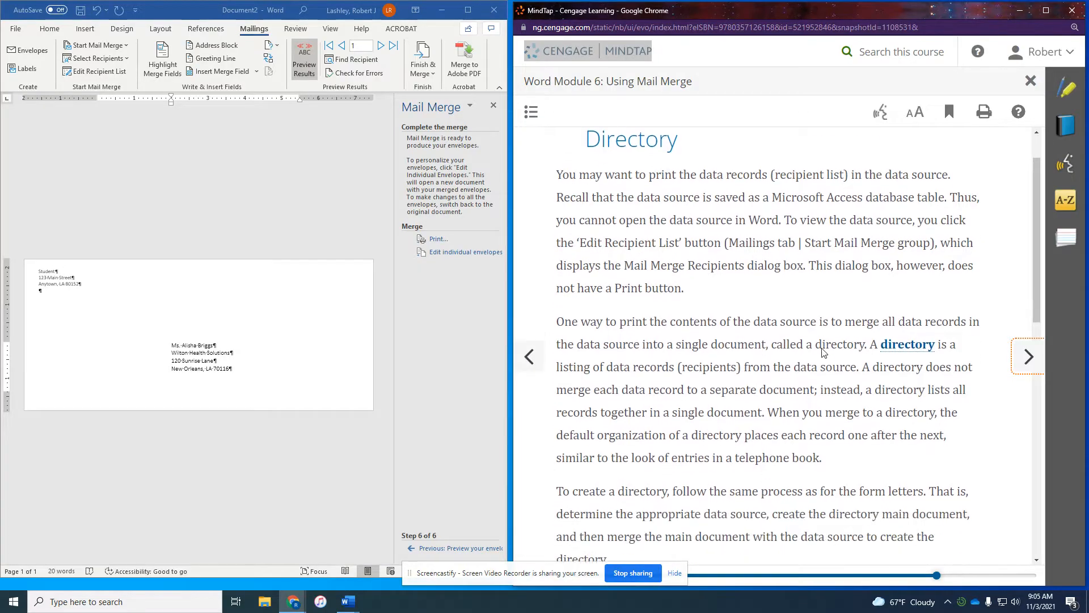
scroll(823, 348, down, 1)
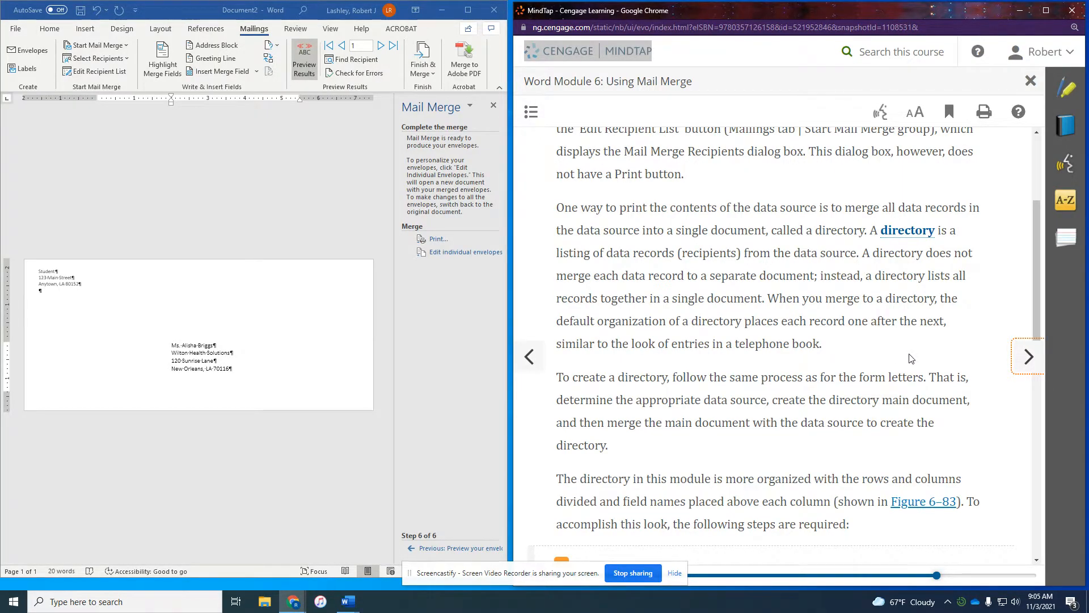
scroll(911, 358, down, 3)
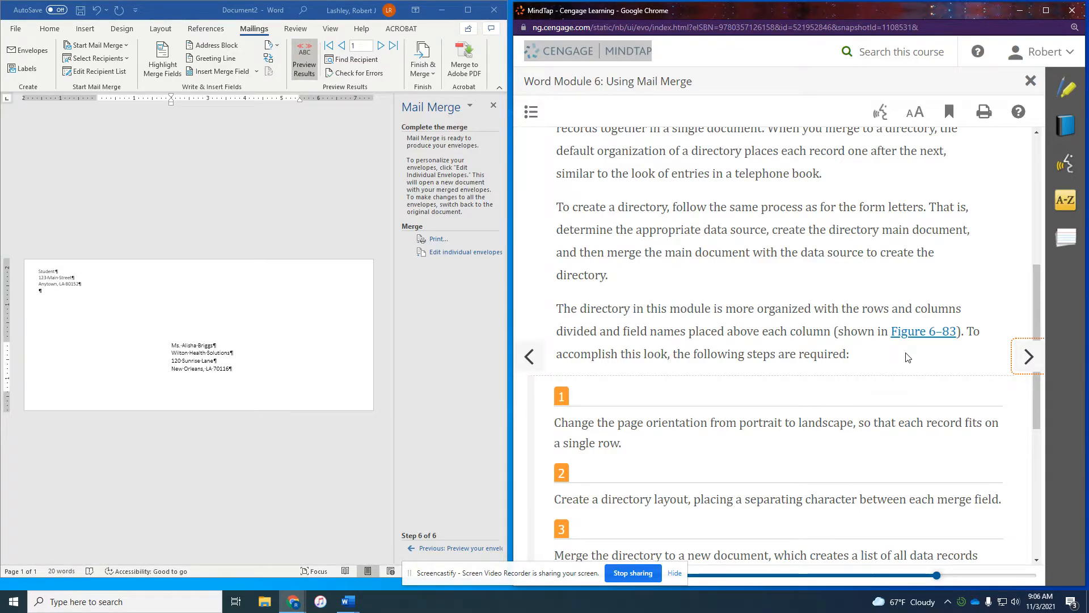
scroll(899, 358, down, 2)
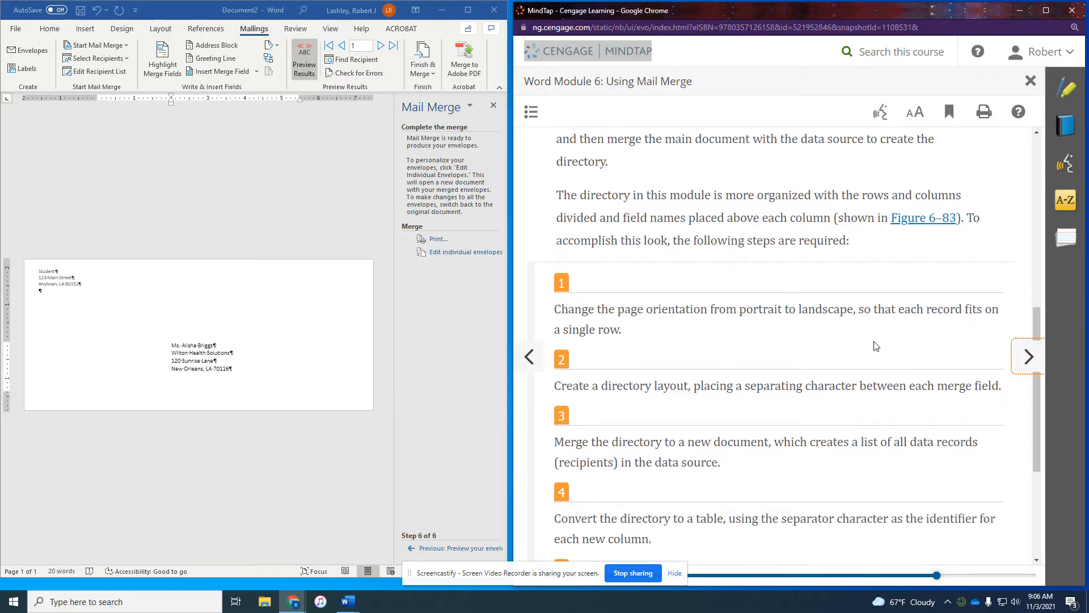
scroll(836, 331, down, 1)
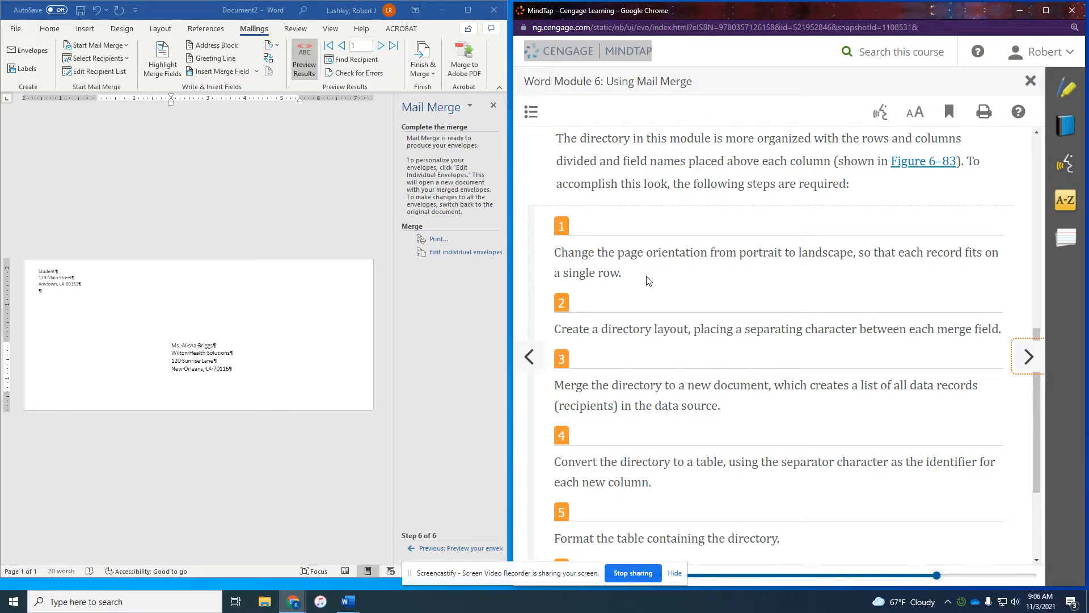
scroll(640, 286, up, 1)
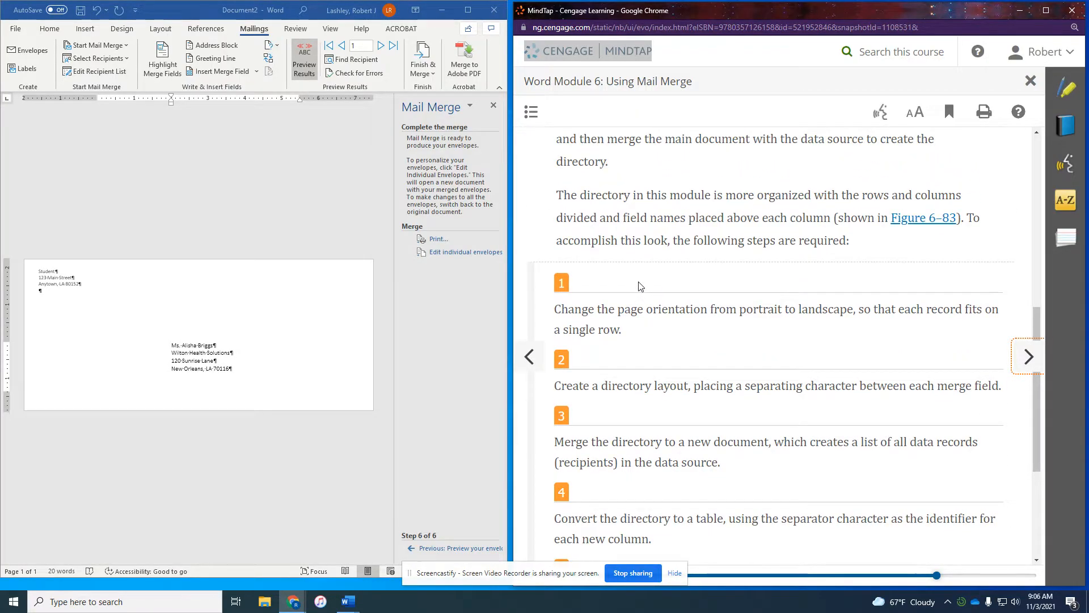
scroll(640, 286, up, 4)
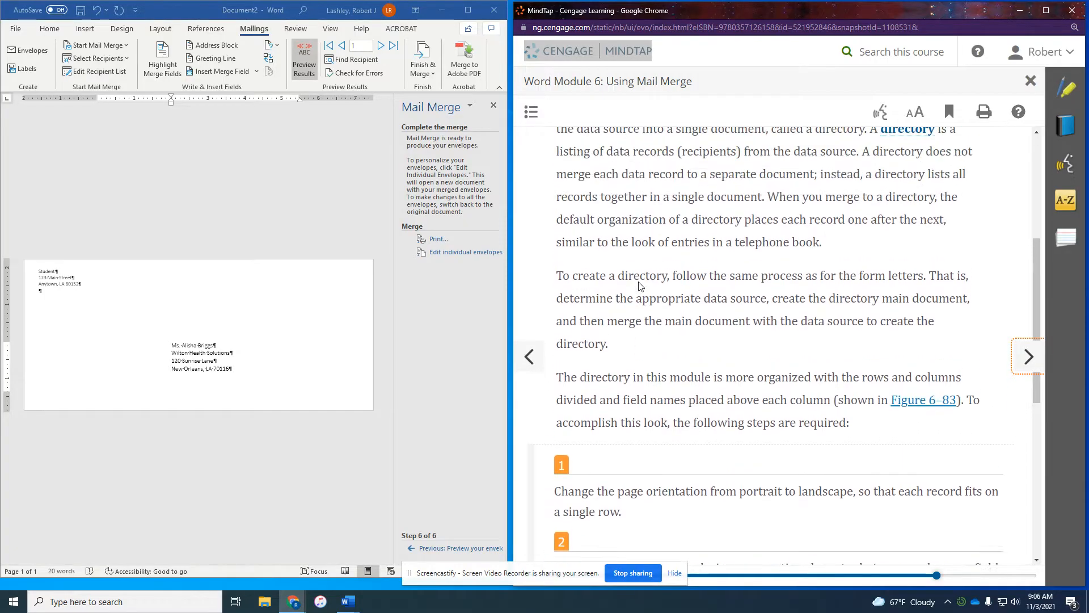
scroll(640, 282, down, 5)
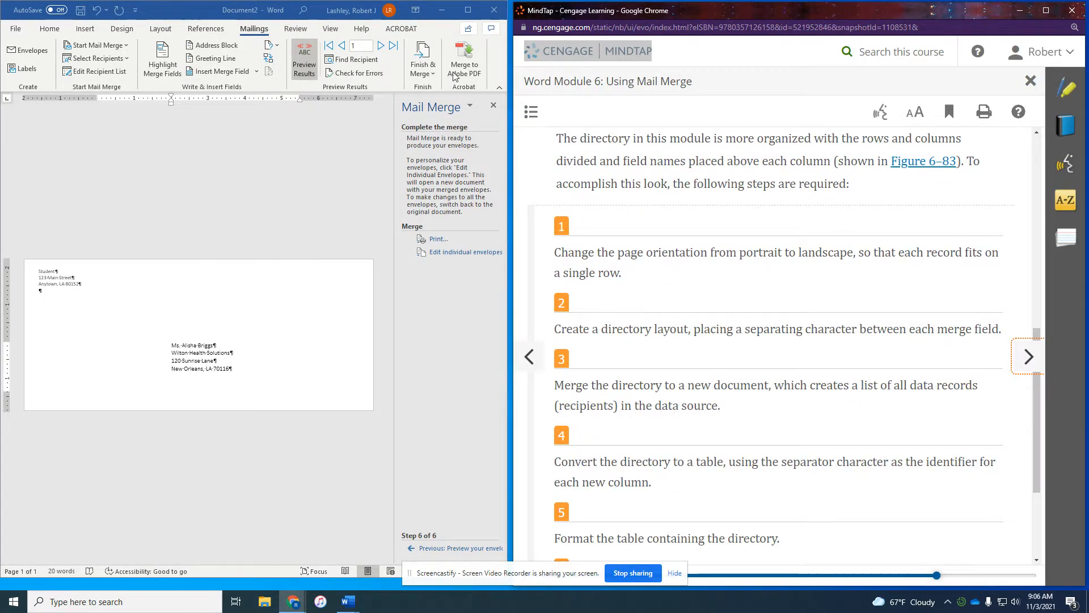
Minimize the envelope and mailing label documents and create a new blank document for the directory.
click(444, 10)
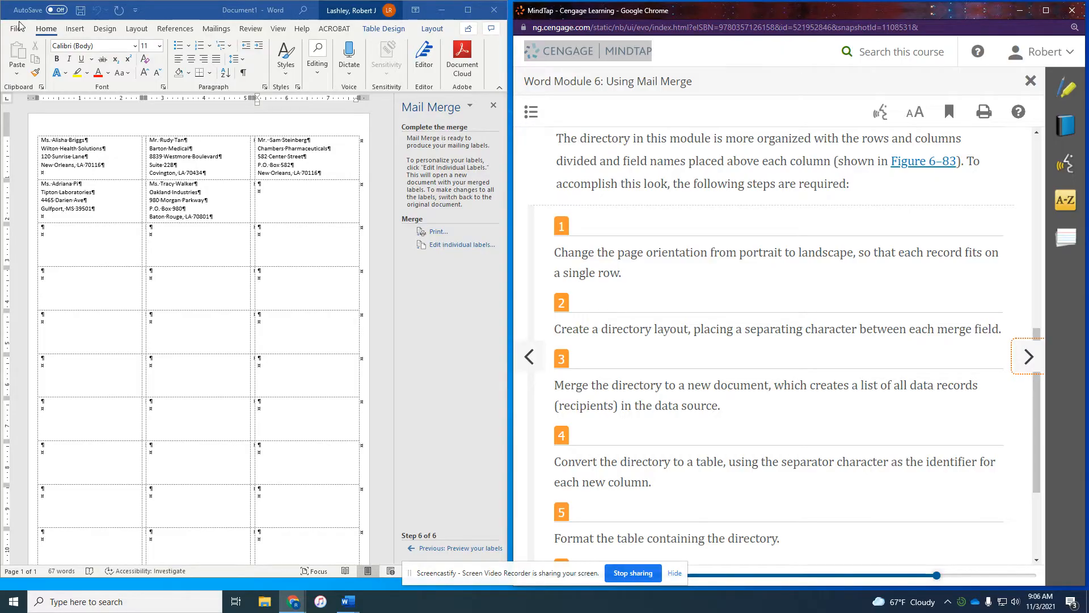
click(434, 12)
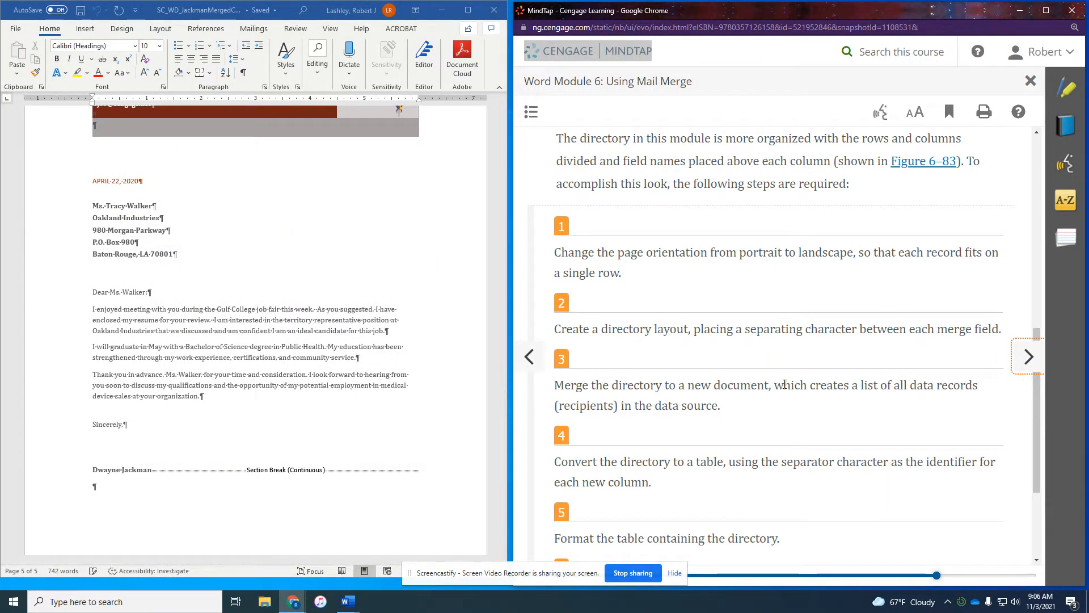
scroll(779, 379, up, 3)
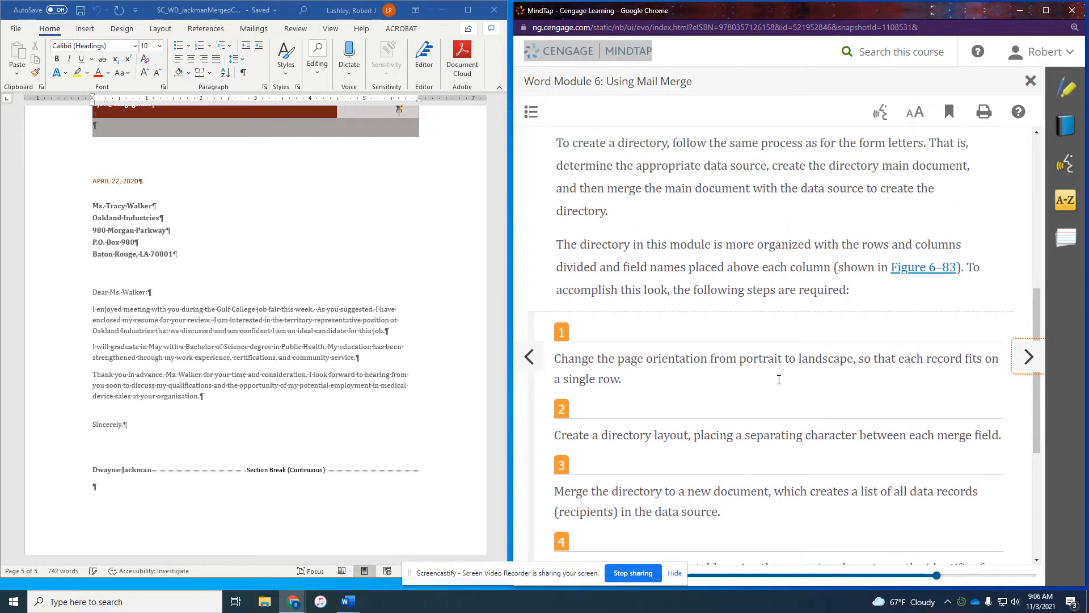
scroll(772, 381, down, 3)
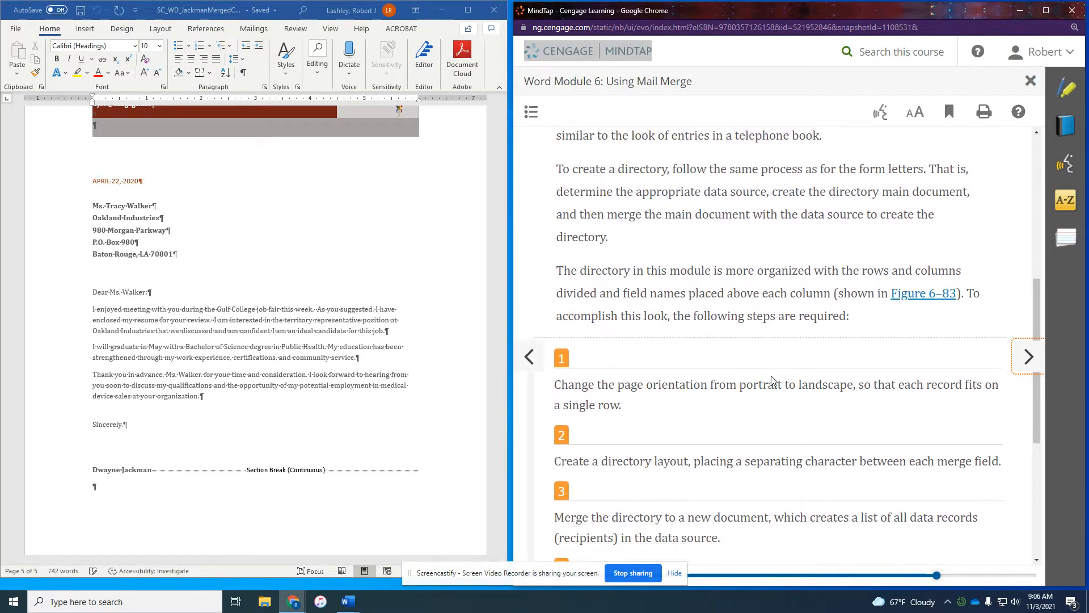
click(12, 29)
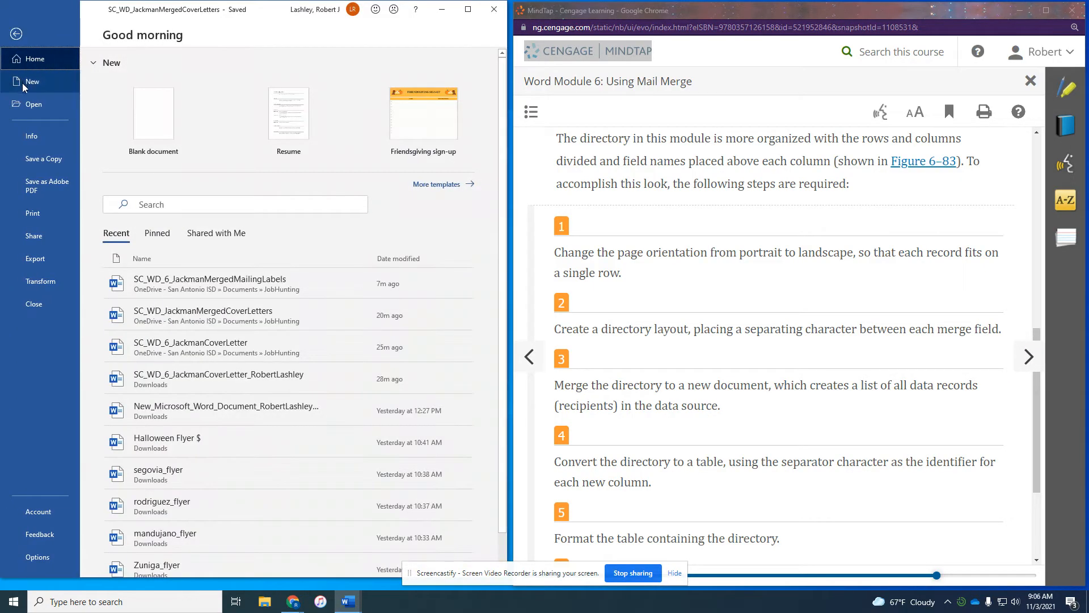
click(28, 80)
click(170, 143)
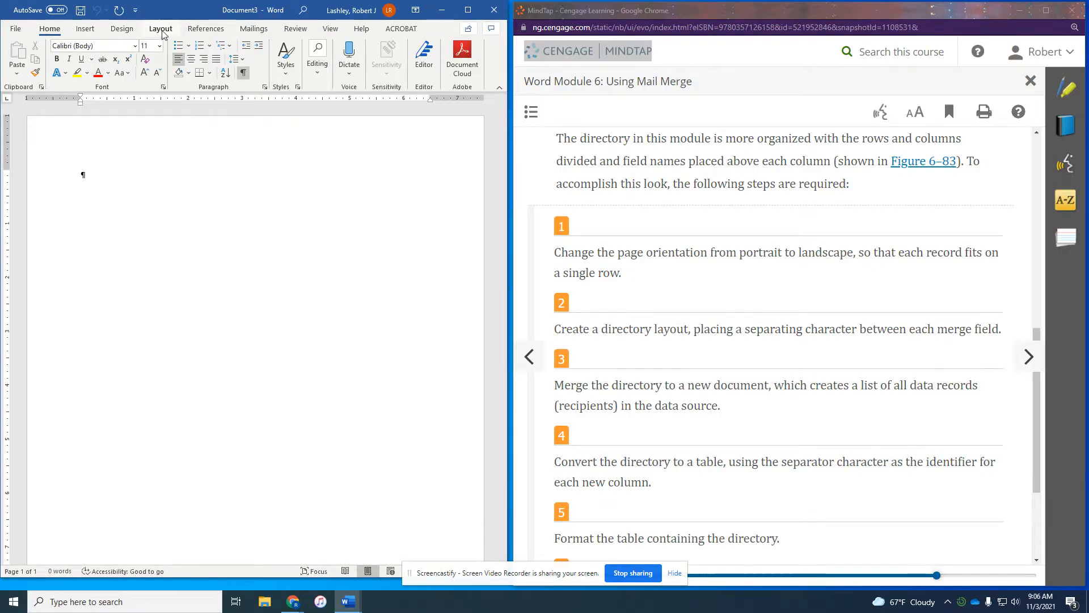
Change the blank document's page orientation to landscape.
click(161, 30)
click(78, 49)
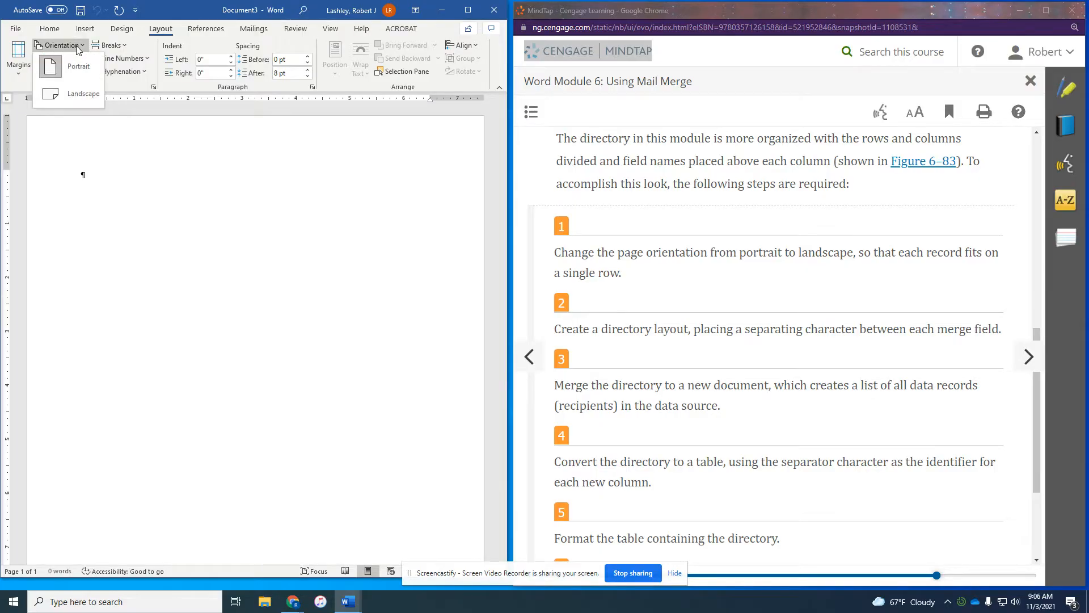
click(80, 93)
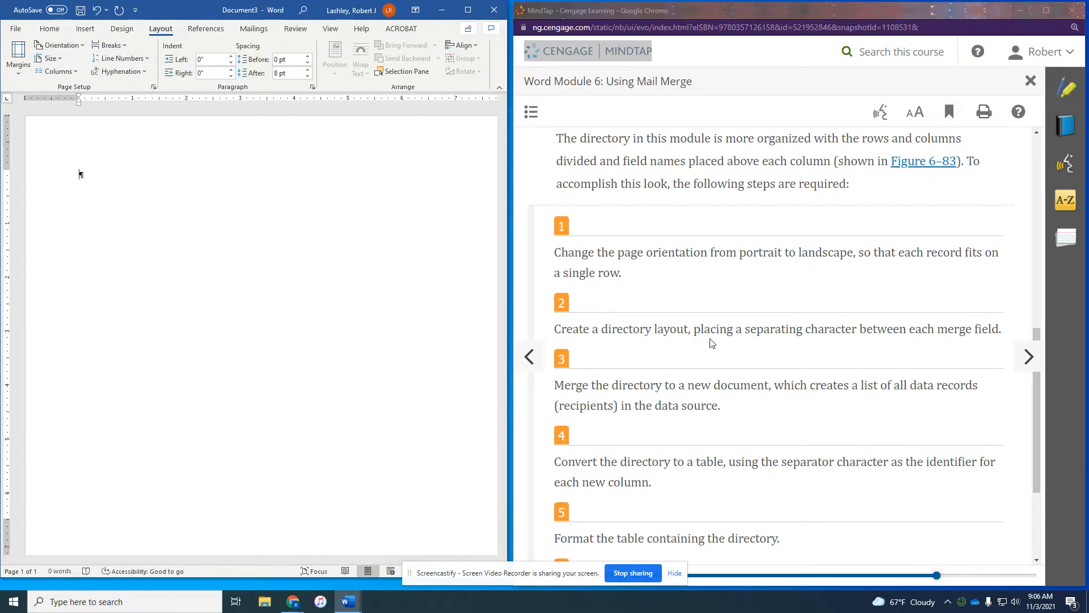
Review the remaining directory overview and the page orientation instructions, and continue to the first instructions in WD 6-7b, To Merge to a Directory.
scroll(721, 346, down, 1)
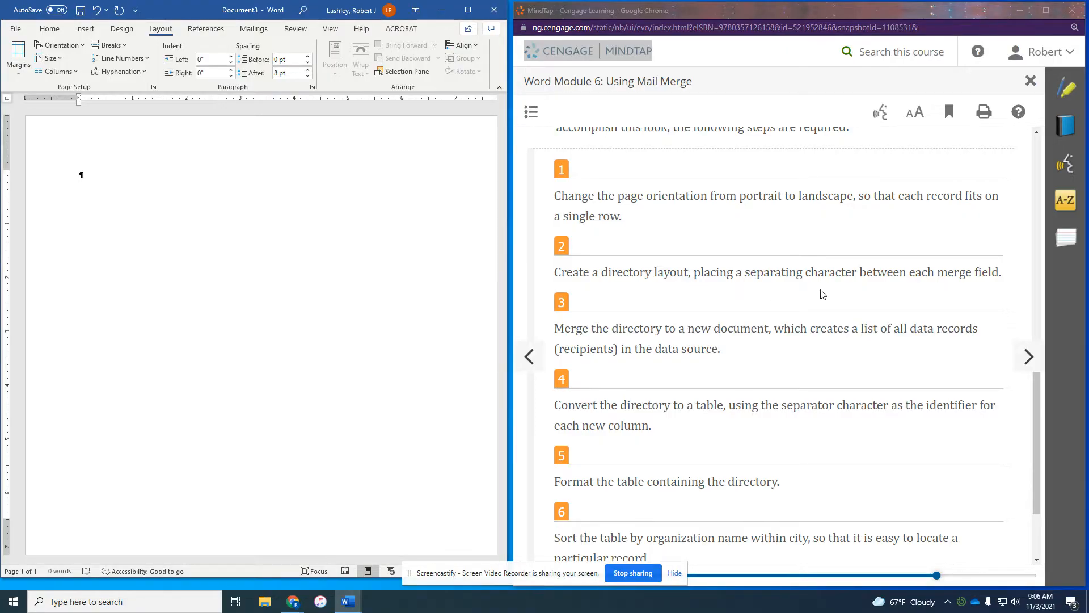
scroll(778, 295, down, 1)
scroll(697, 277, up, 3)
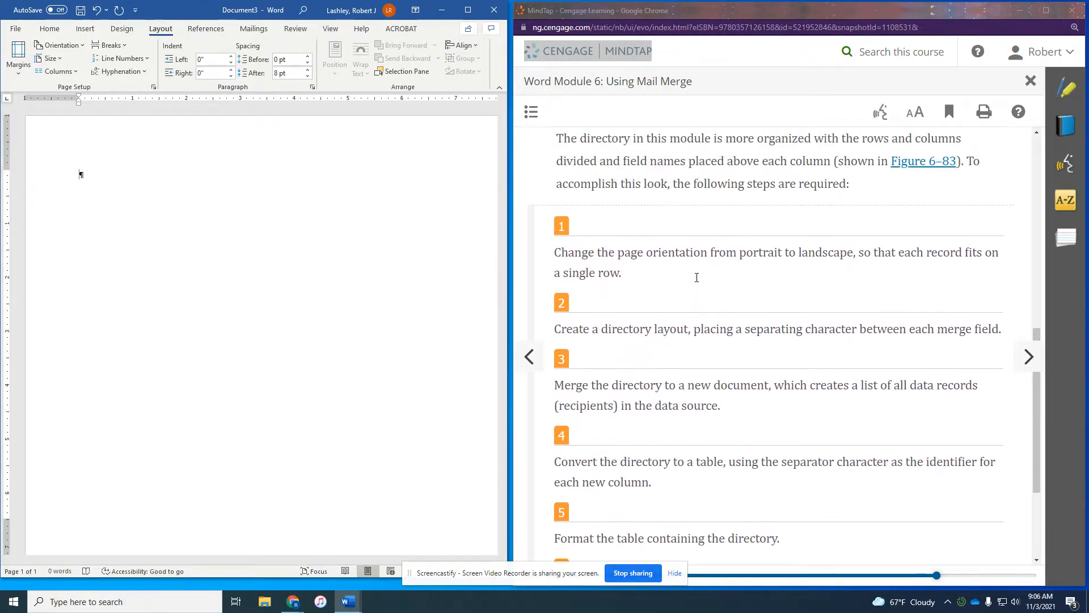
scroll(696, 277, down, 4)
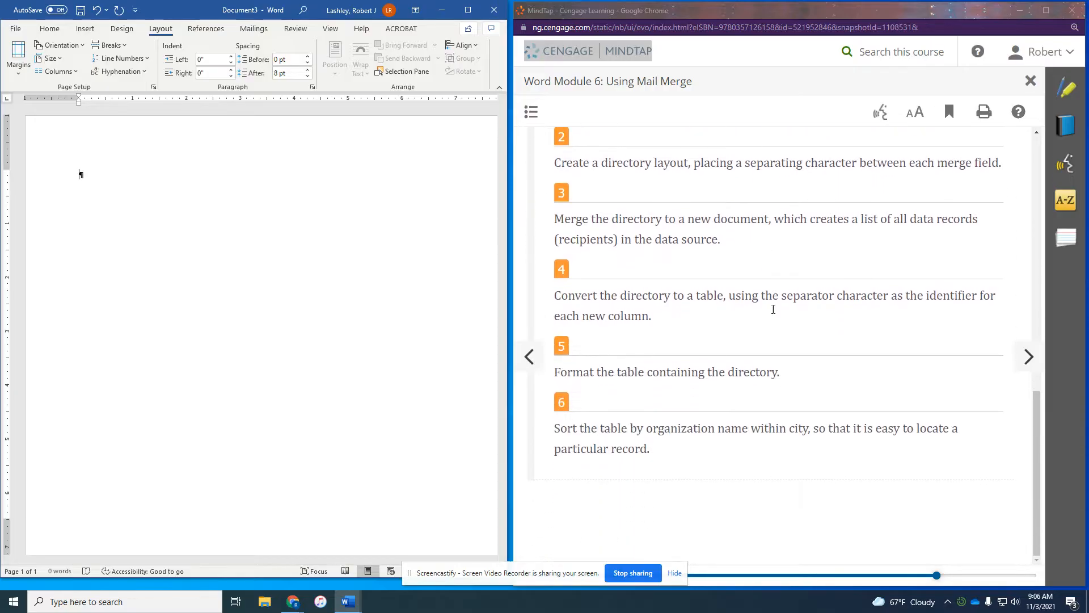
click(1019, 360)
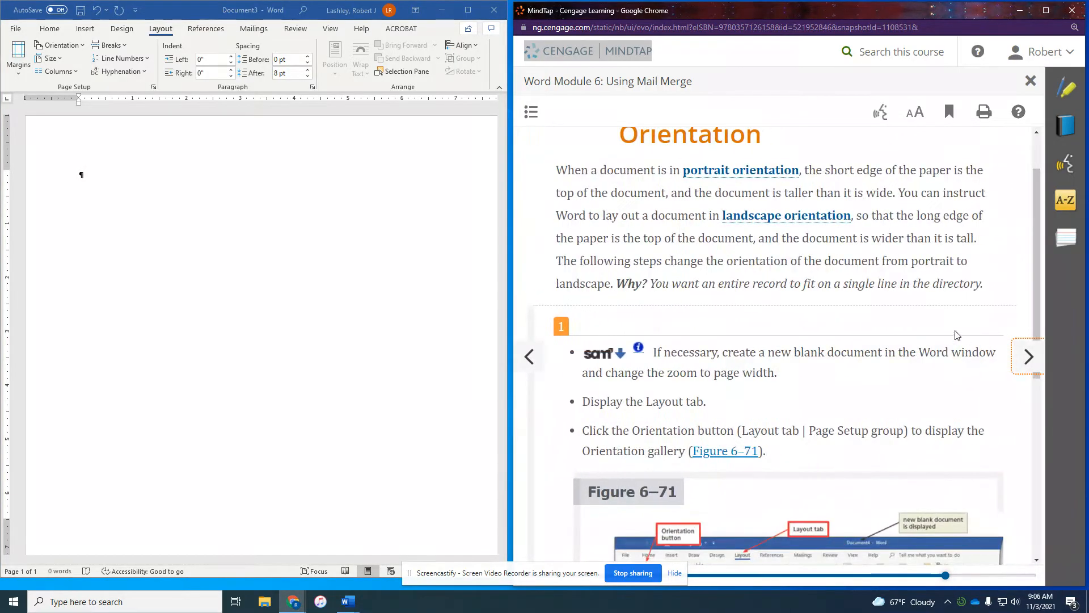
scroll(826, 301, down, 3)
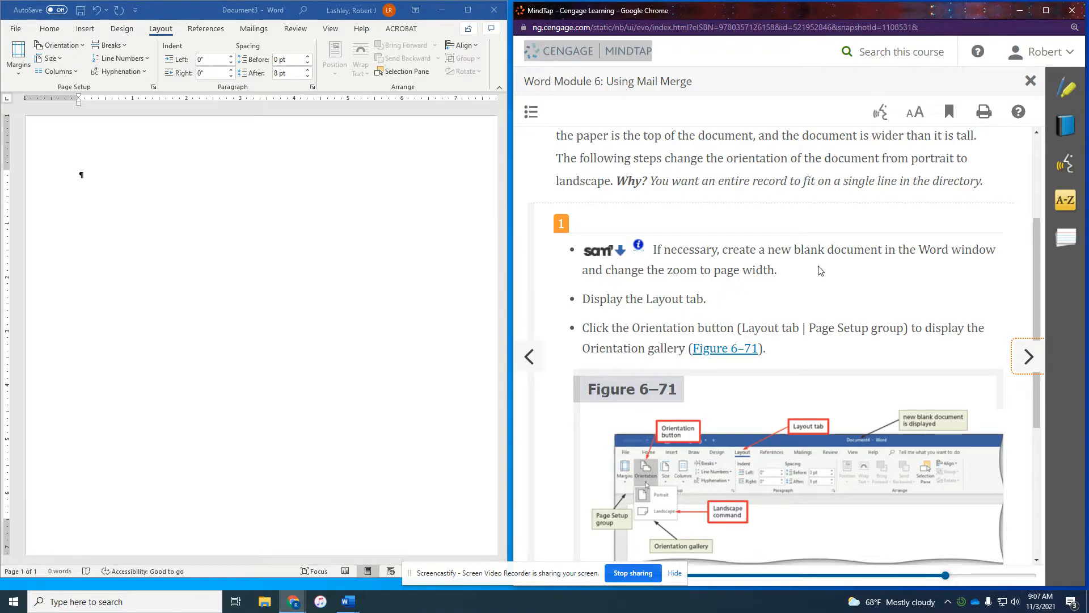
scroll(670, 292, down, 1)
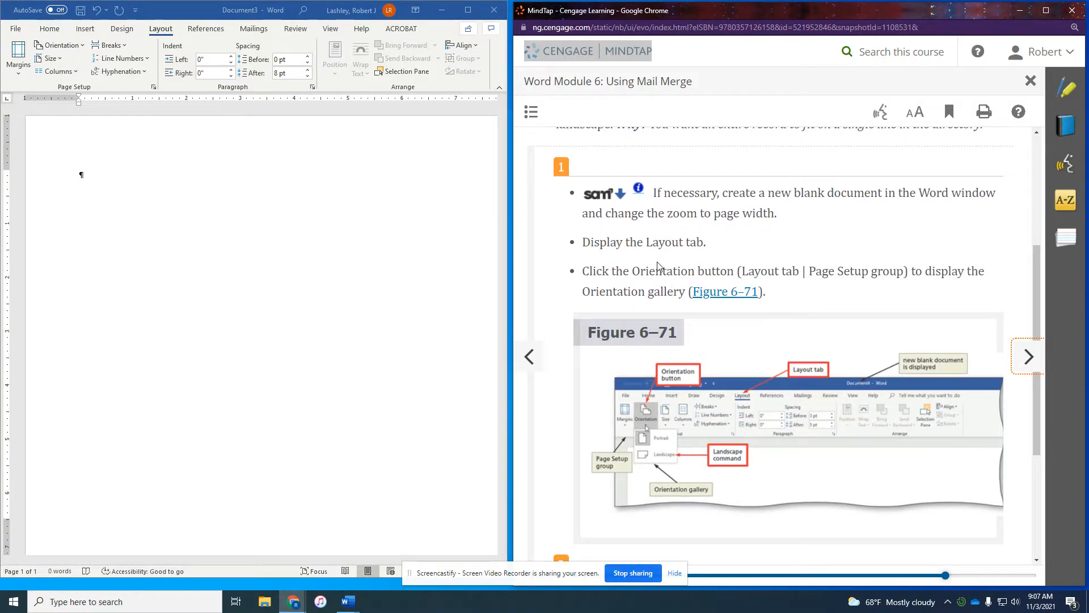
scroll(673, 288, down, 2)
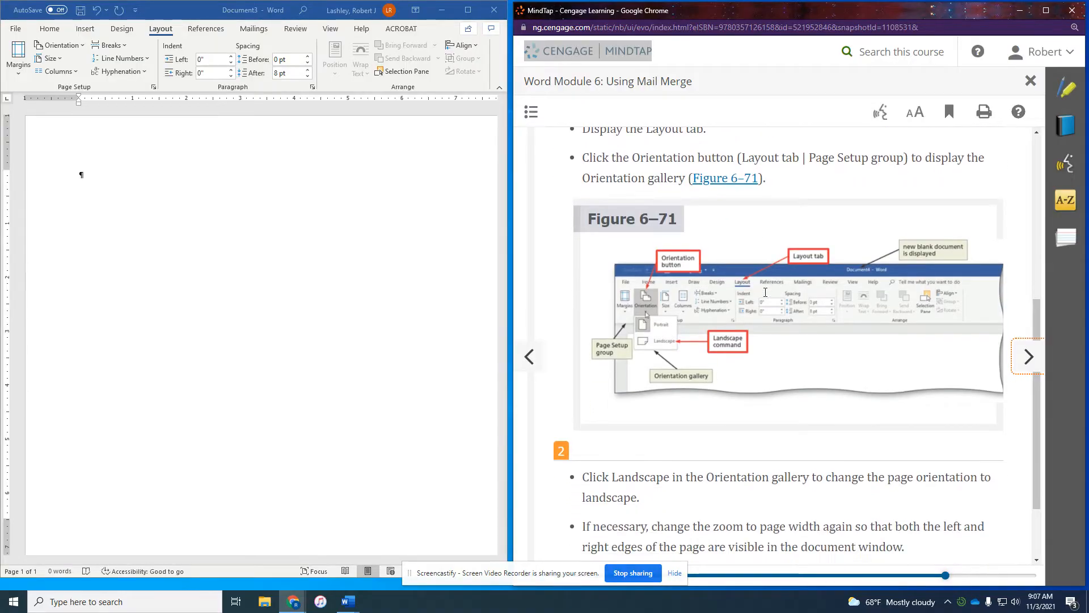
scroll(678, 335, down, 2)
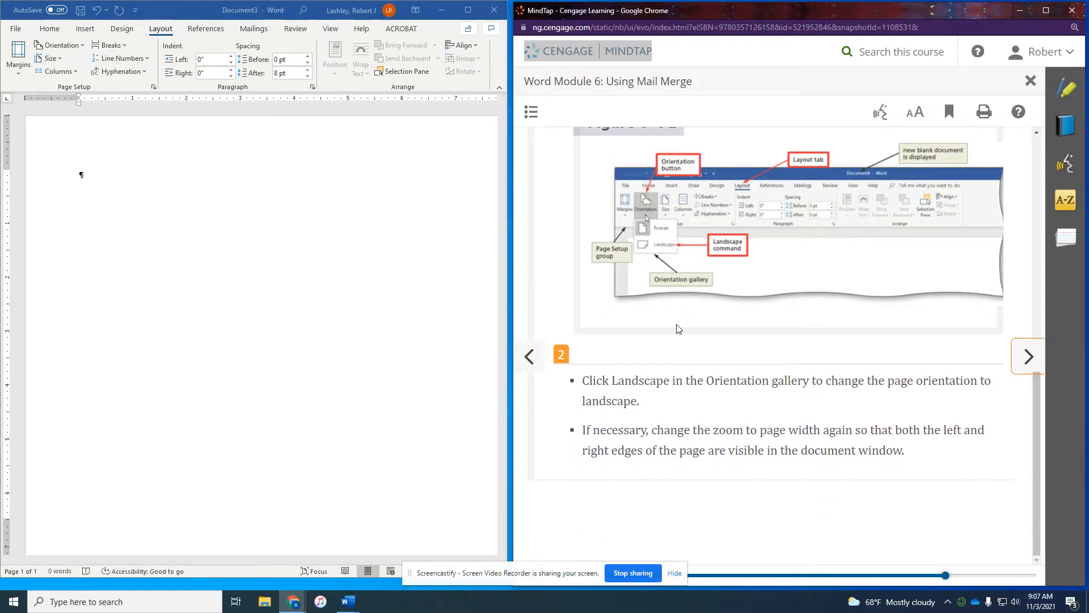
click(1019, 361)
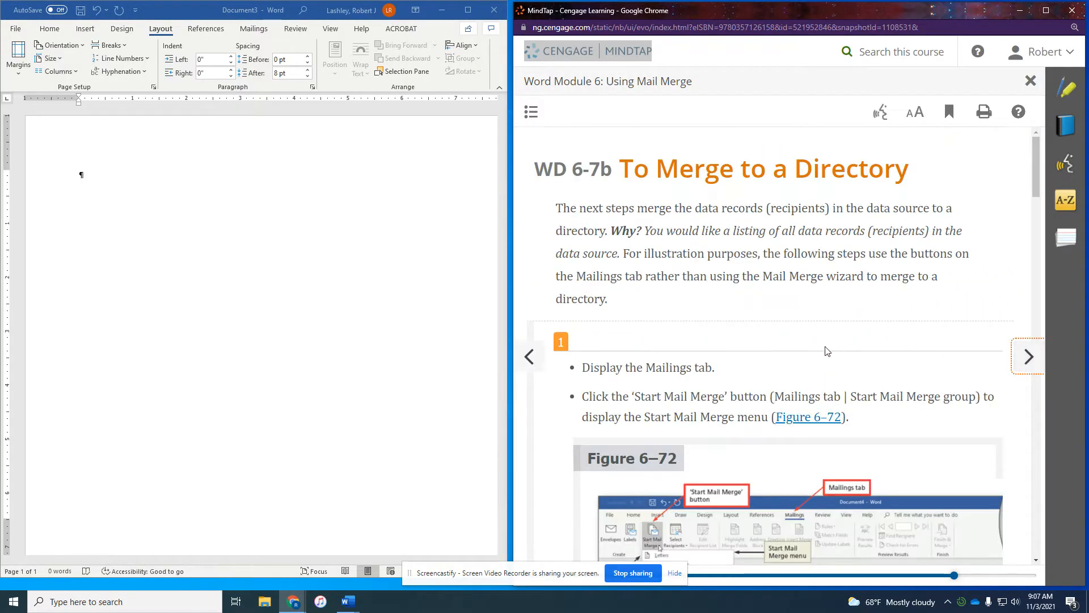
scroll(815, 313, down, 2)
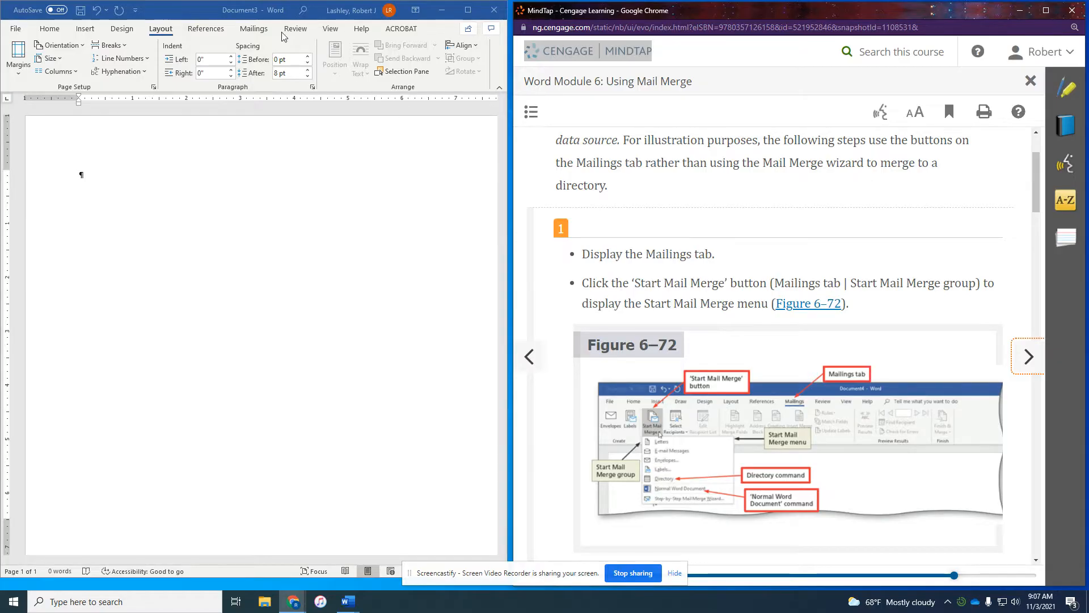
Set the blank landscape document's mail merge main document type to Directory.
click(241, 32)
click(253, 28)
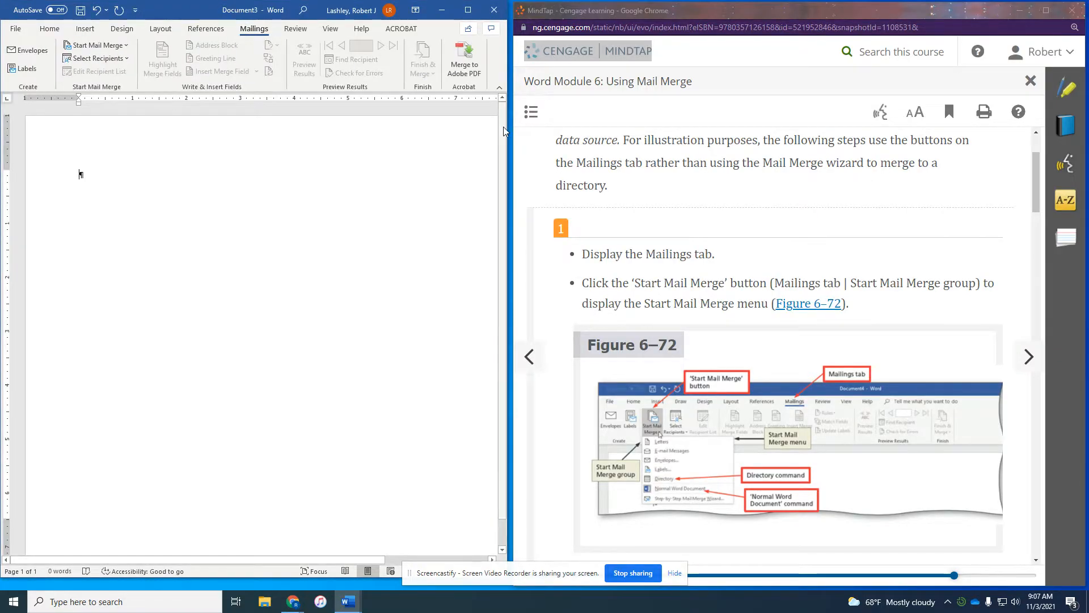
scroll(811, 274, down, 1)
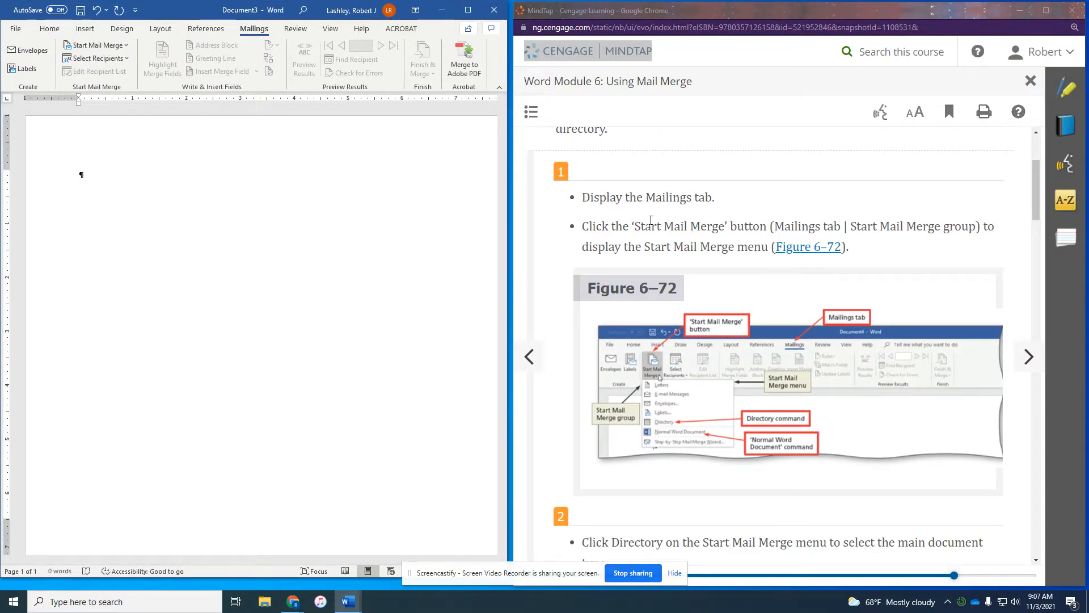
click(95, 45)
scroll(829, 307, down, 1)
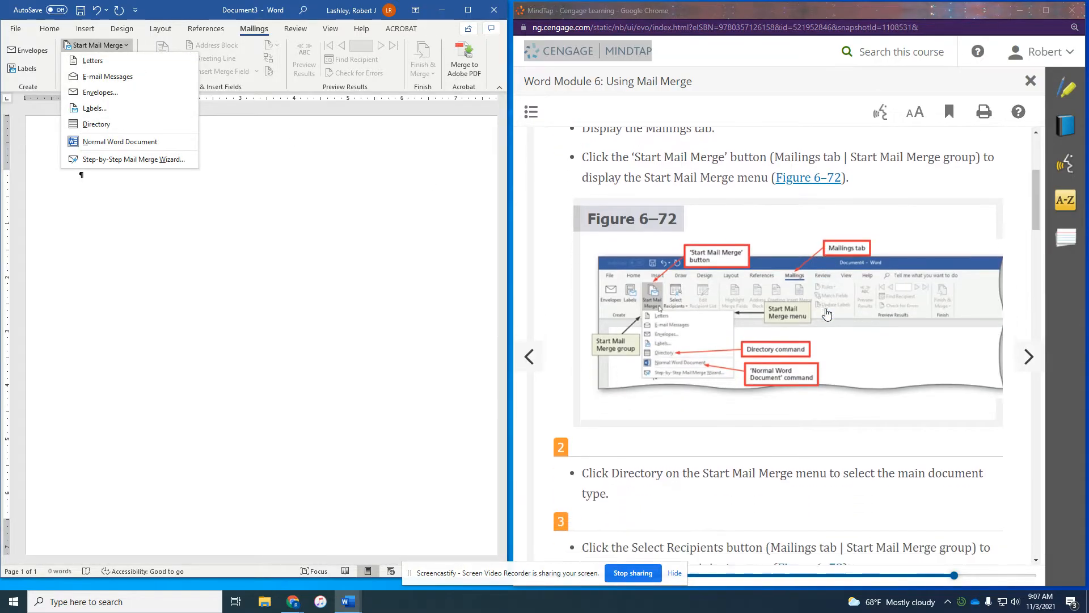
scroll(827, 314, down, 2)
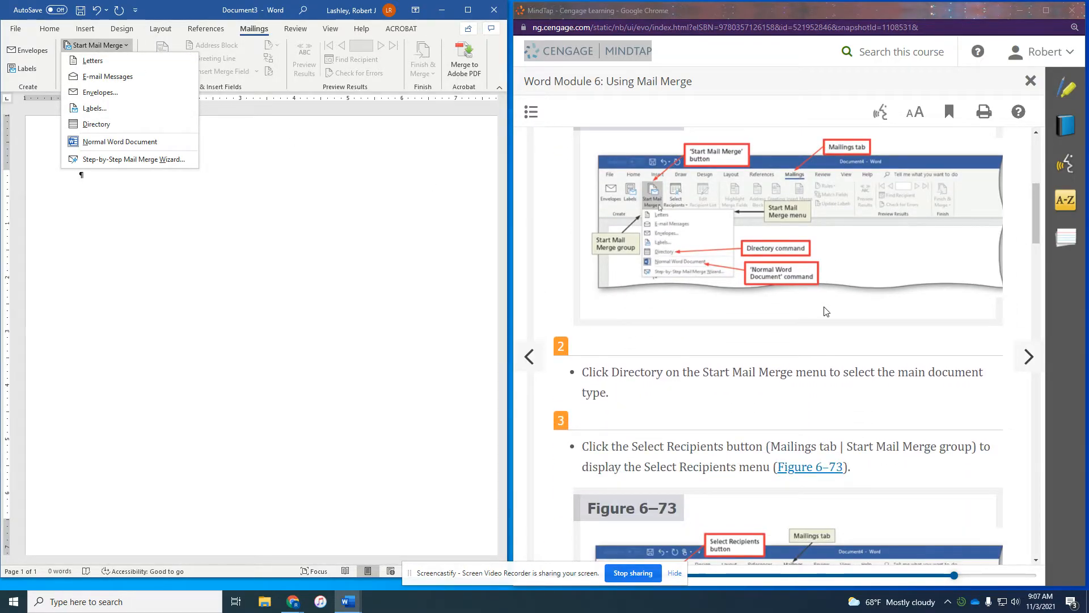
scroll(826, 311, up, 2)
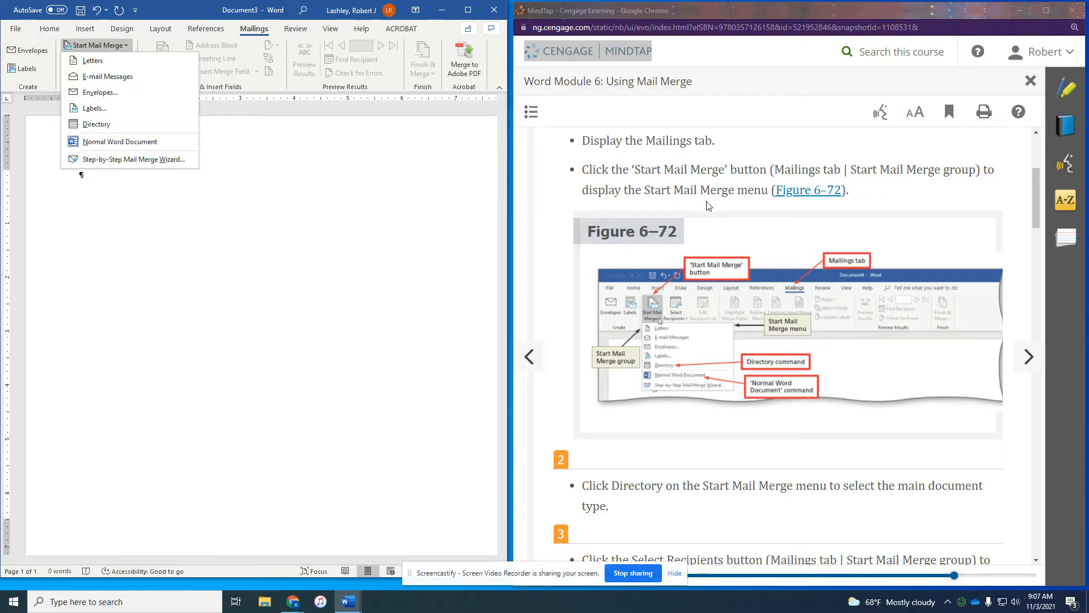
click(96, 124)
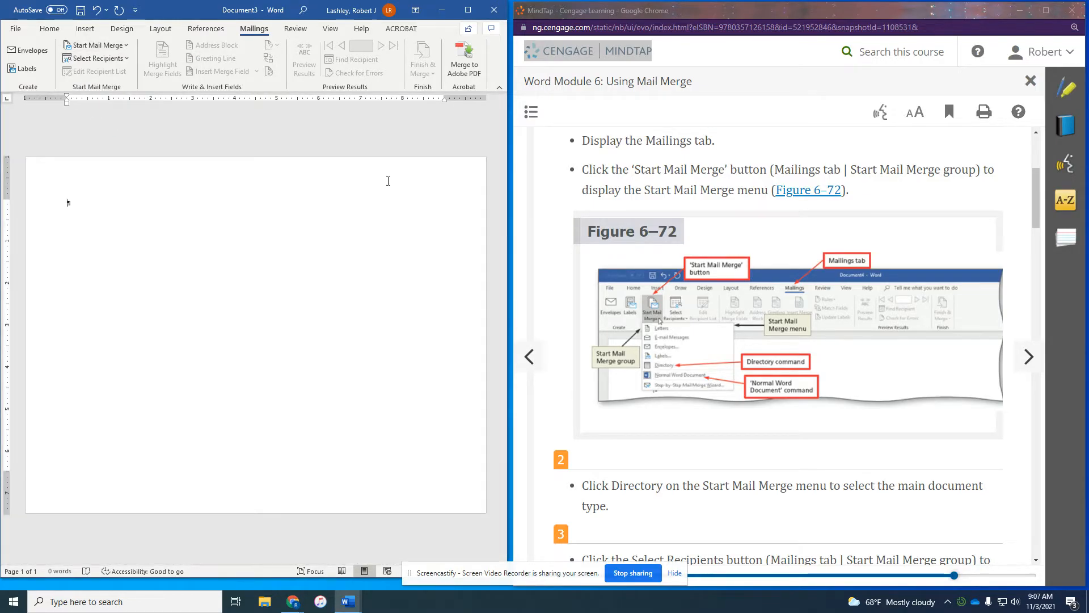
Use the existing list SC_WD_6_JackmanProspectiveEmployers from the JobHunting folder in Documents as the directory's data source.
scroll(731, 208, down, 6)
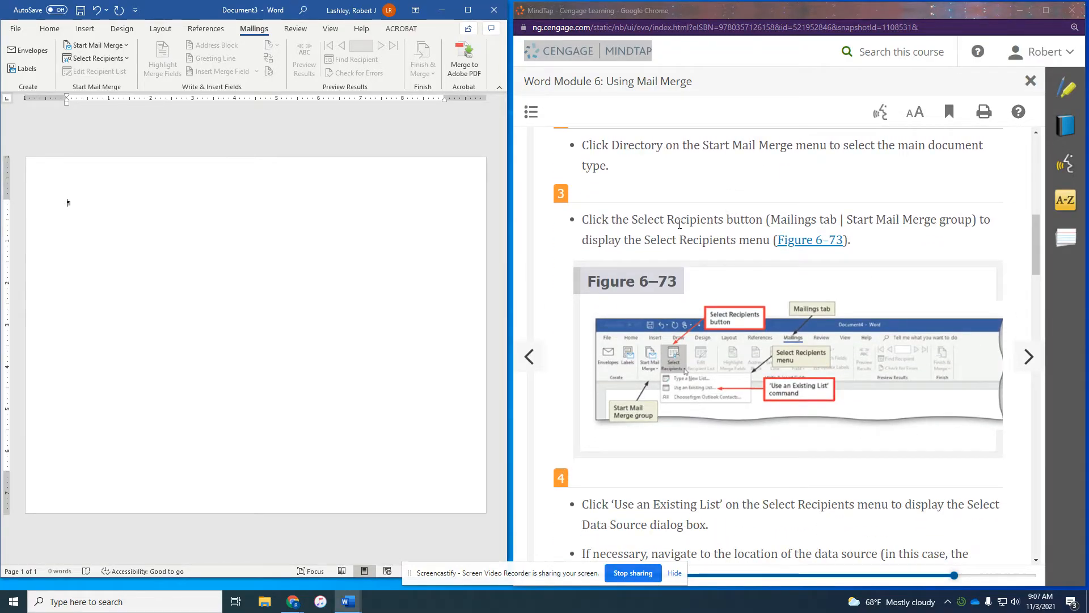
click(112, 59)
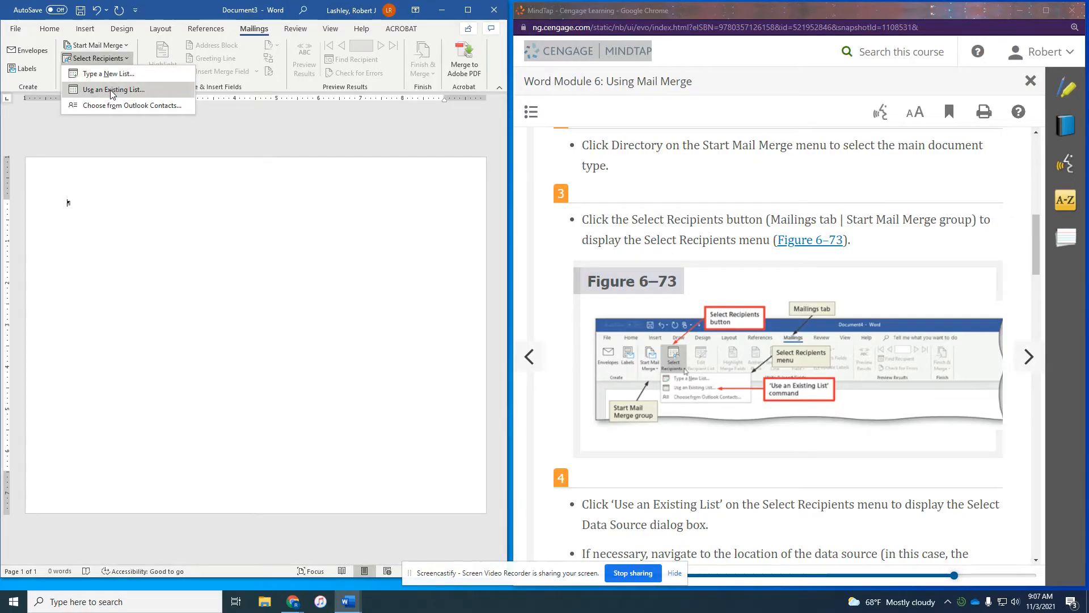
click(112, 91)
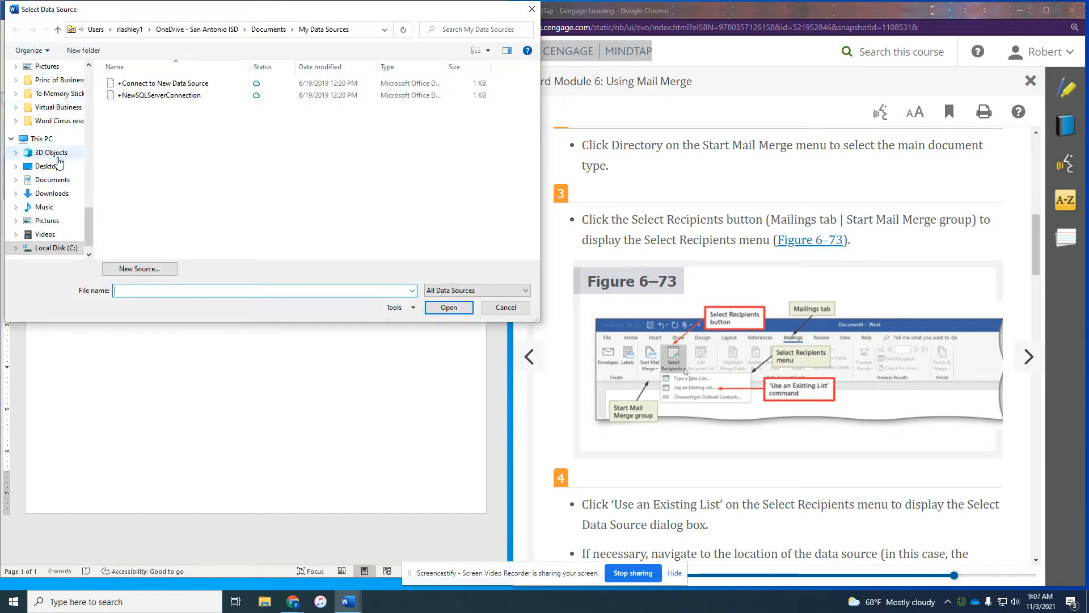
click(61, 183)
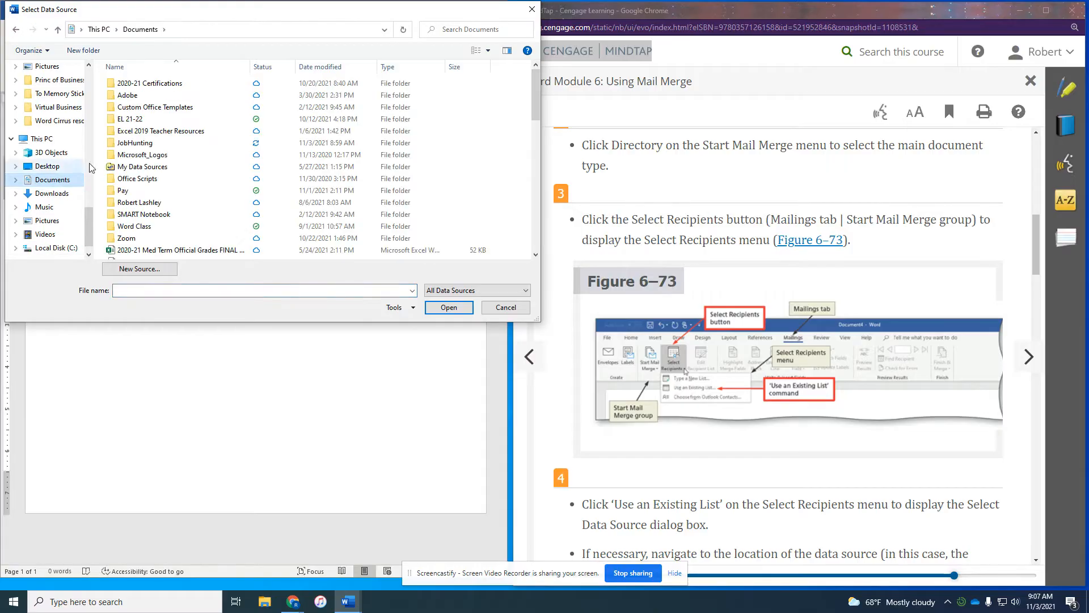
double_click(132, 142)
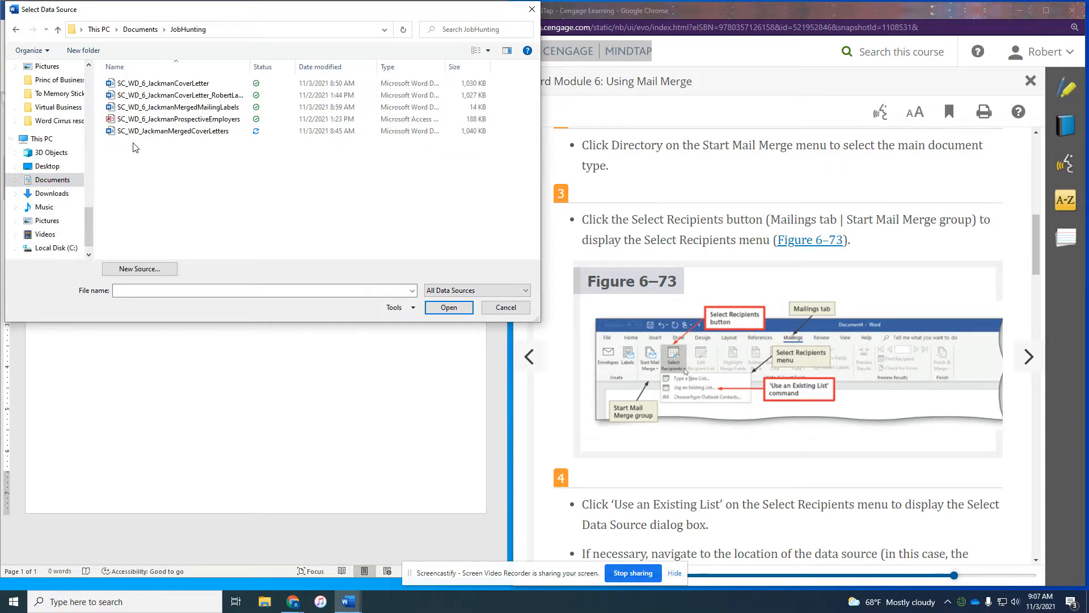
click(135, 120)
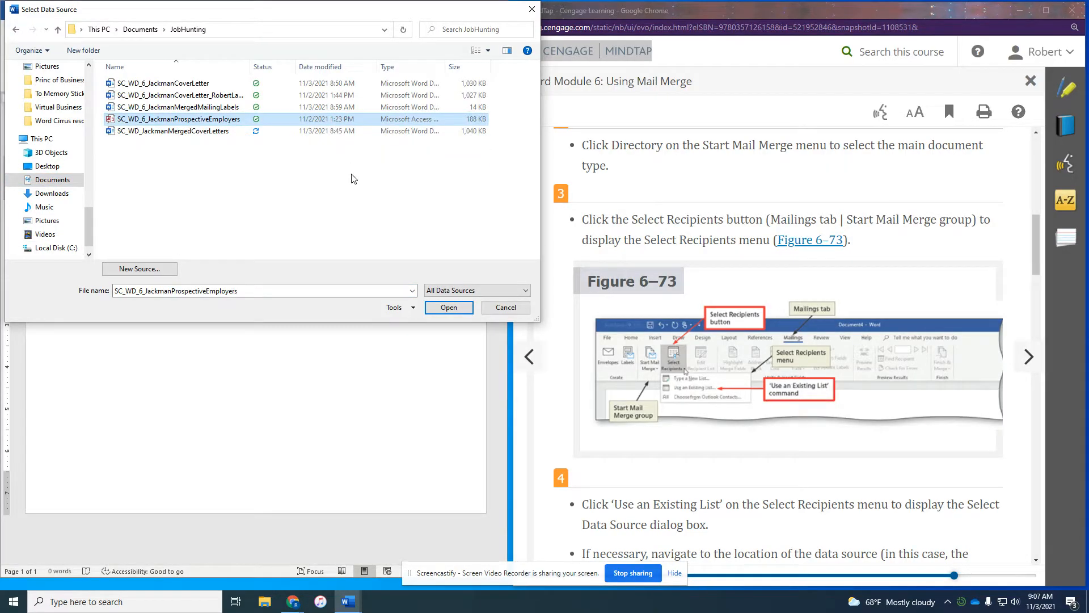
scroll(736, 340, down, 3)
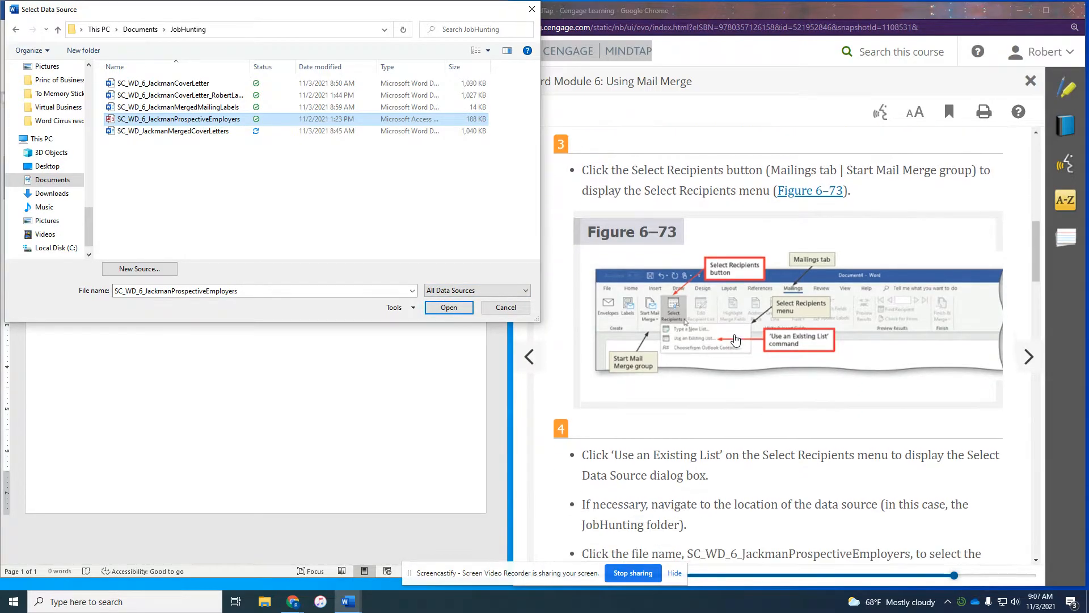
scroll(736, 340, down, 1)
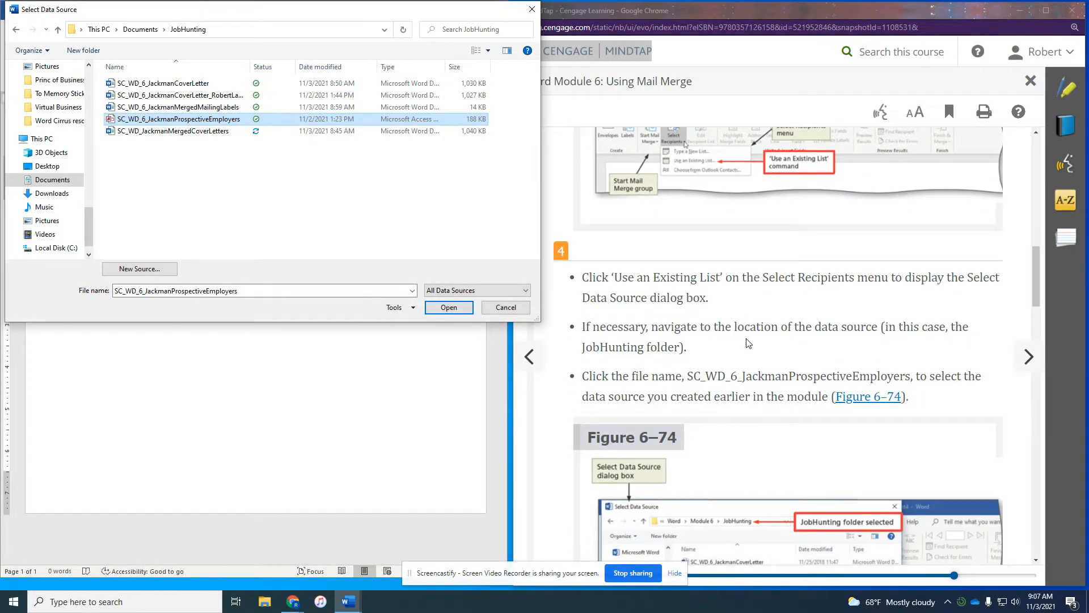
scroll(746, 342, down, 2)
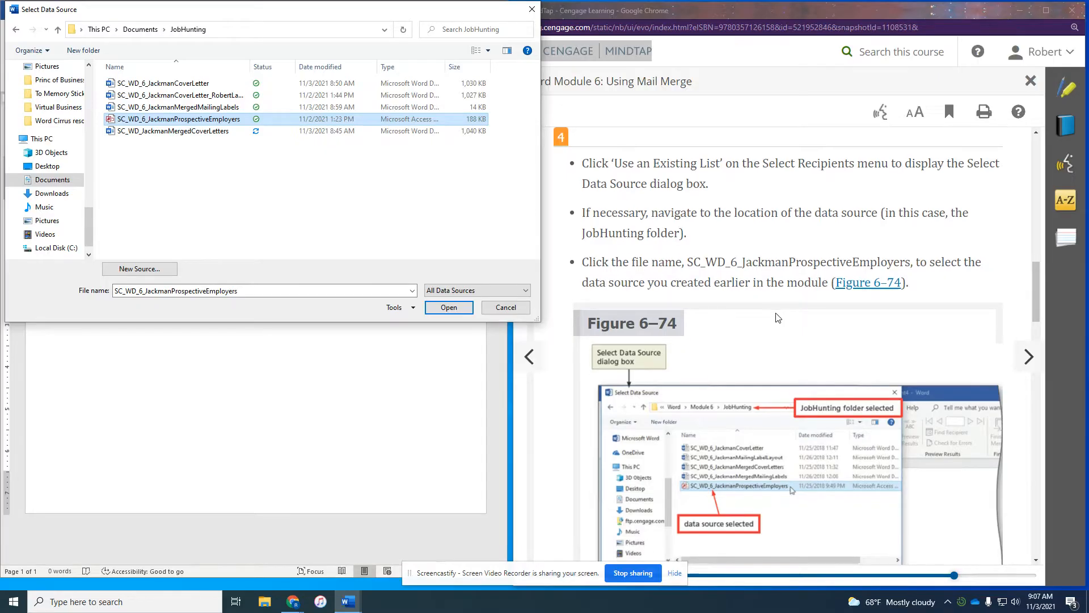
scroll(776, 315, down, 7)
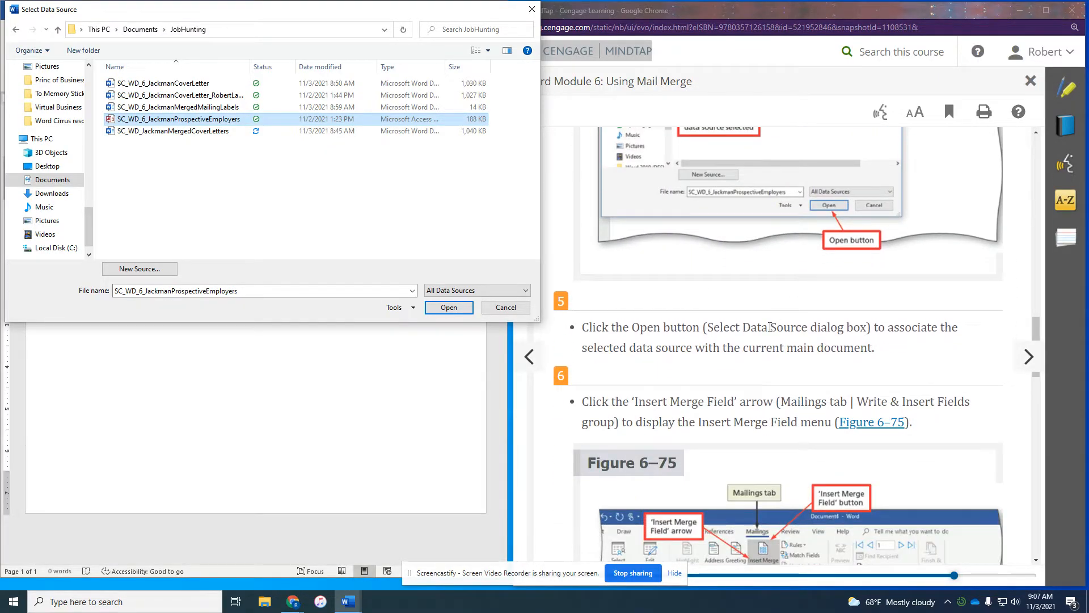
click(445, 307)
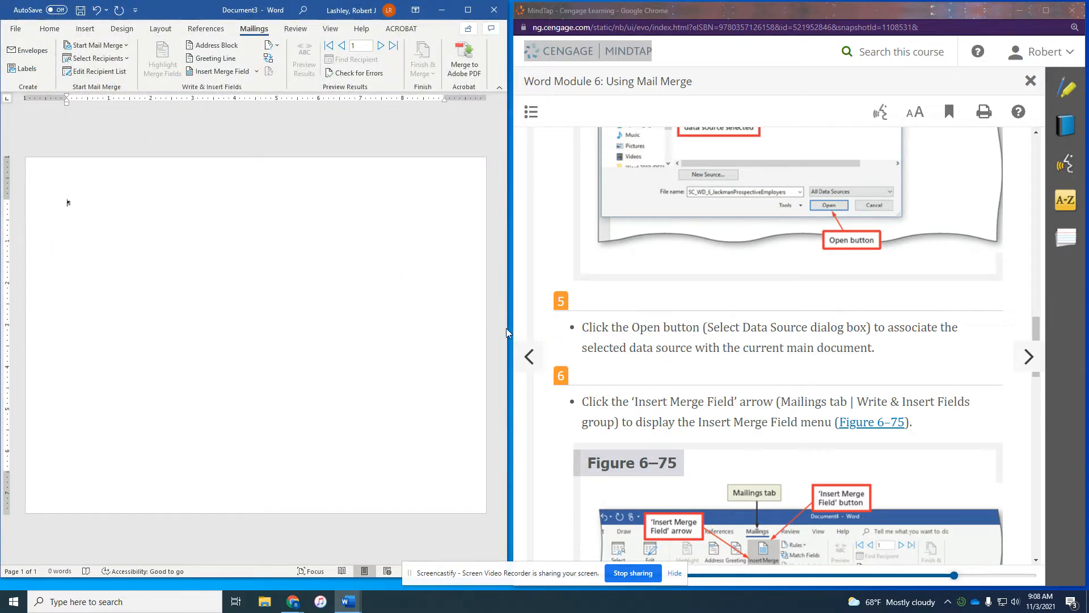
Insert the Title merge field at the start of the directory document, followed by a comma.
scroll(637, 364, down, 2)
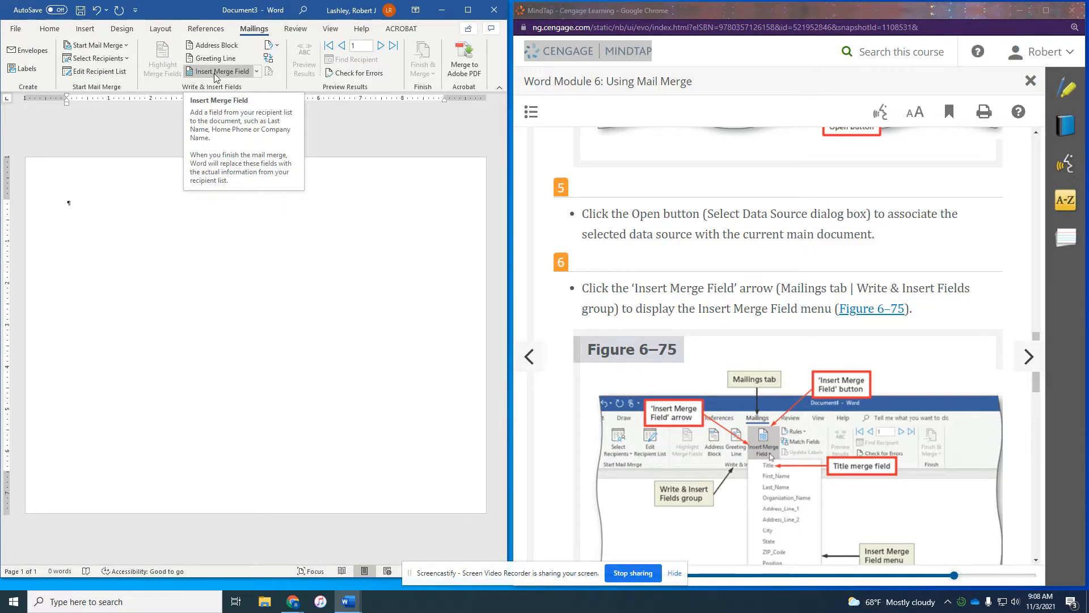
click(257, 72)
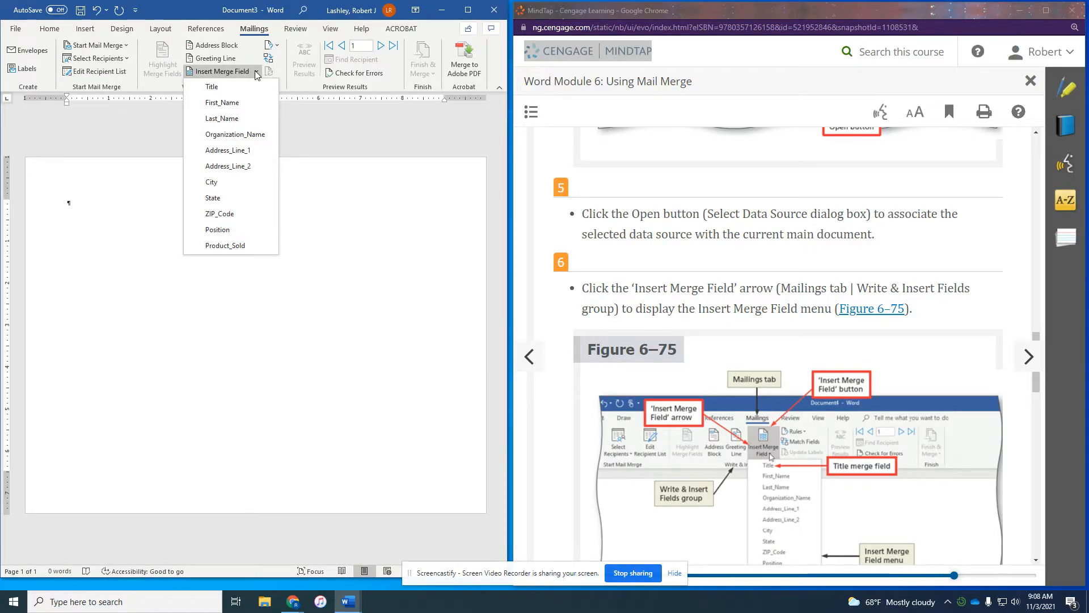
scroll(806, 276, down, 3)
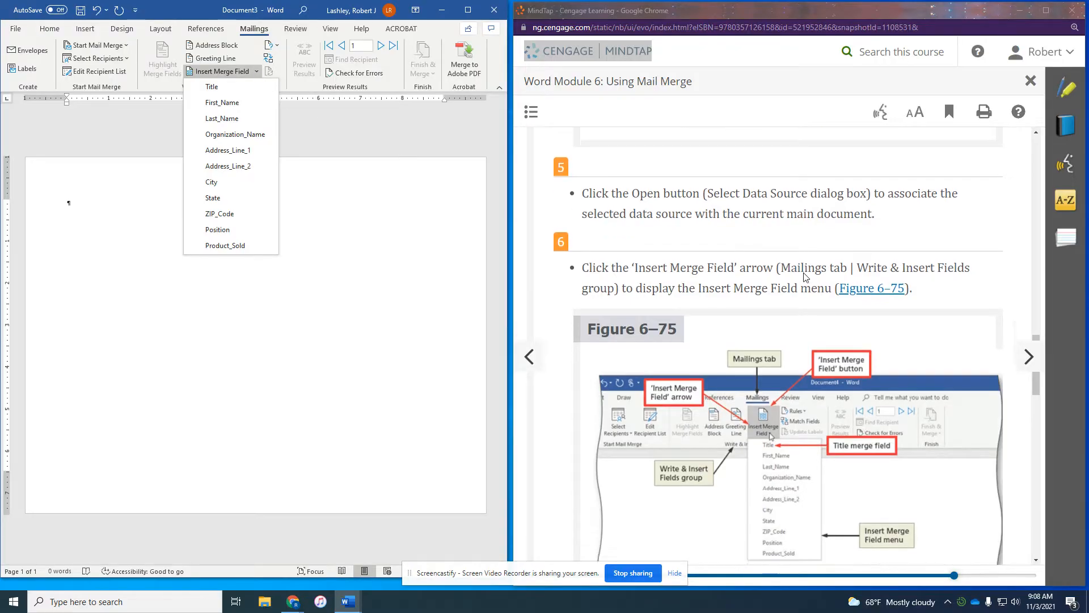
scroll(806, 277, down, 4)
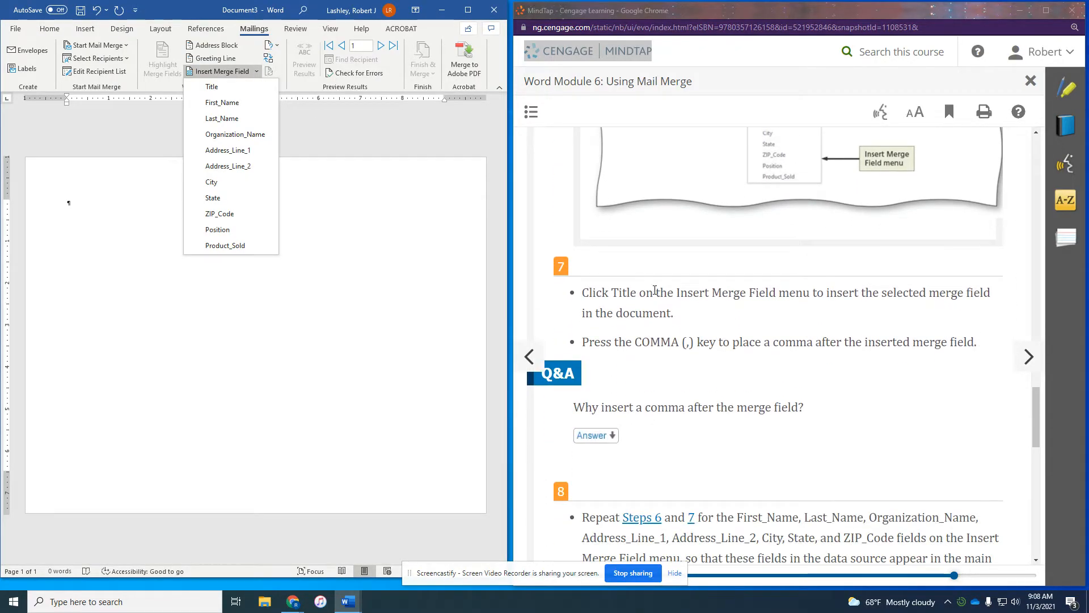
click(212, 87)
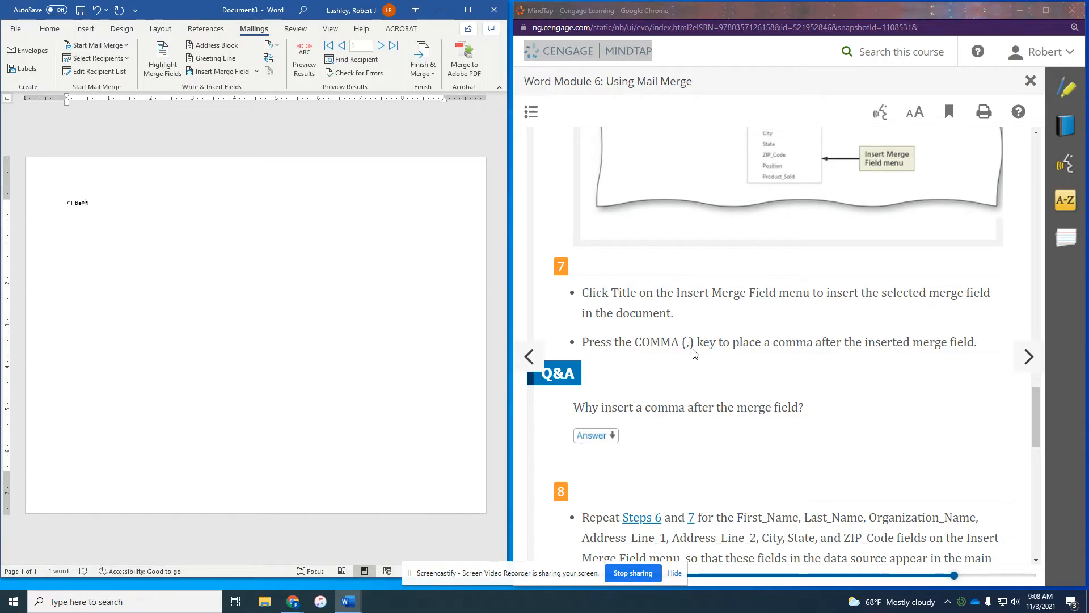
text(,)
Add the First_Name, Last_Name and Organization_Name merge fields on the same line, each followed by a comma.
scroll(846, 373, down, 4)
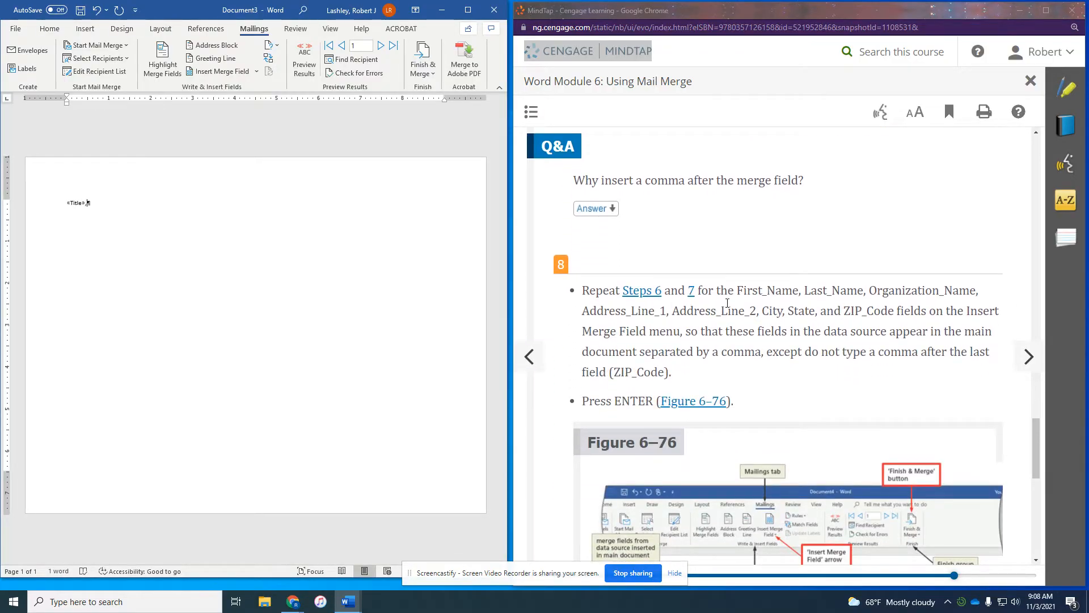
scroll(782, 304, down, 1)
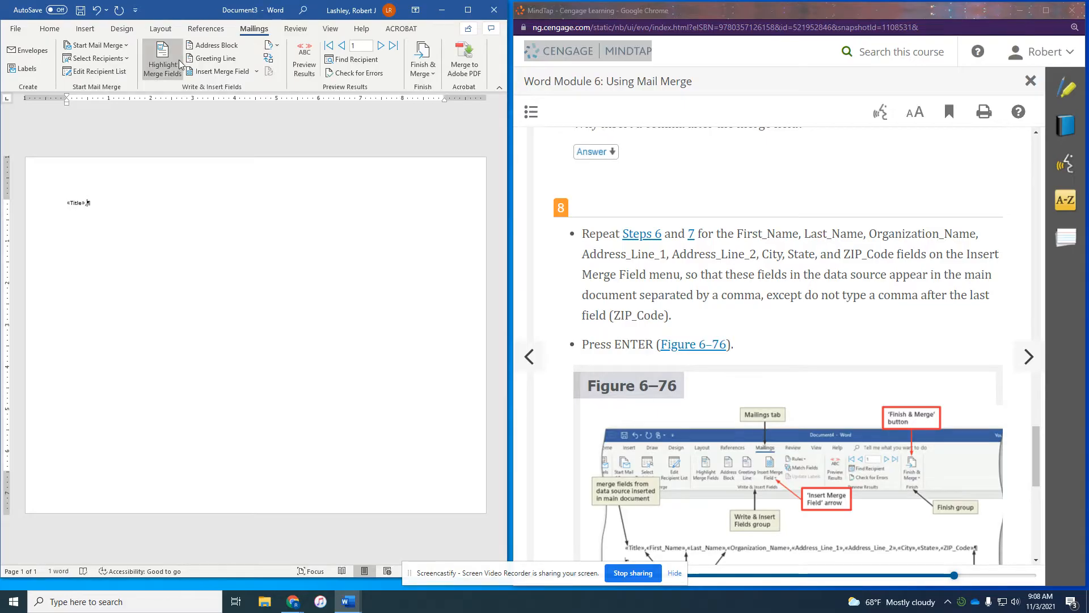
click(257, 71)
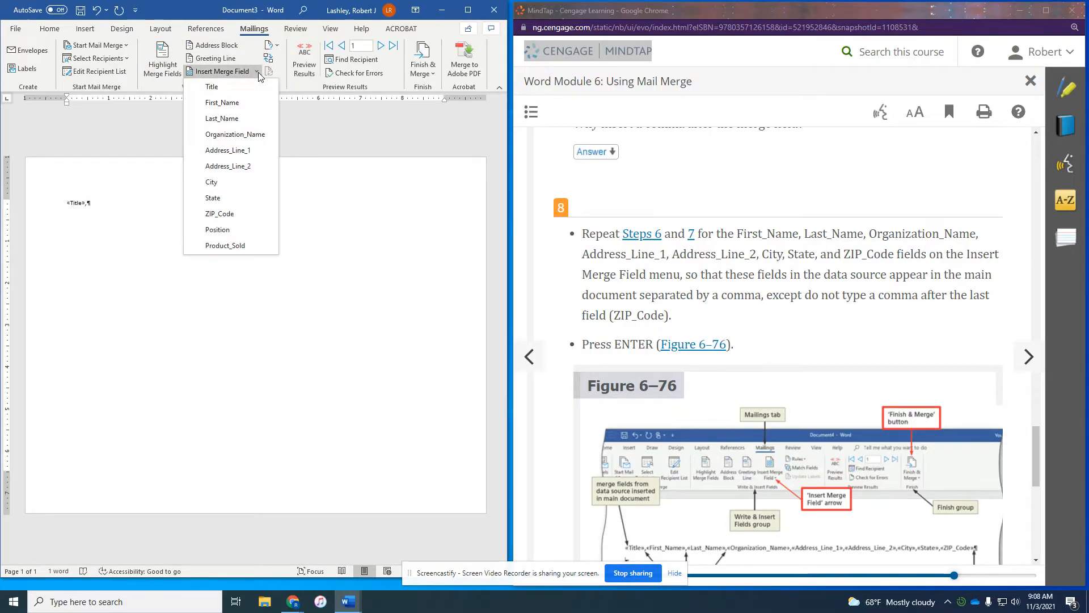
click(252, 103)
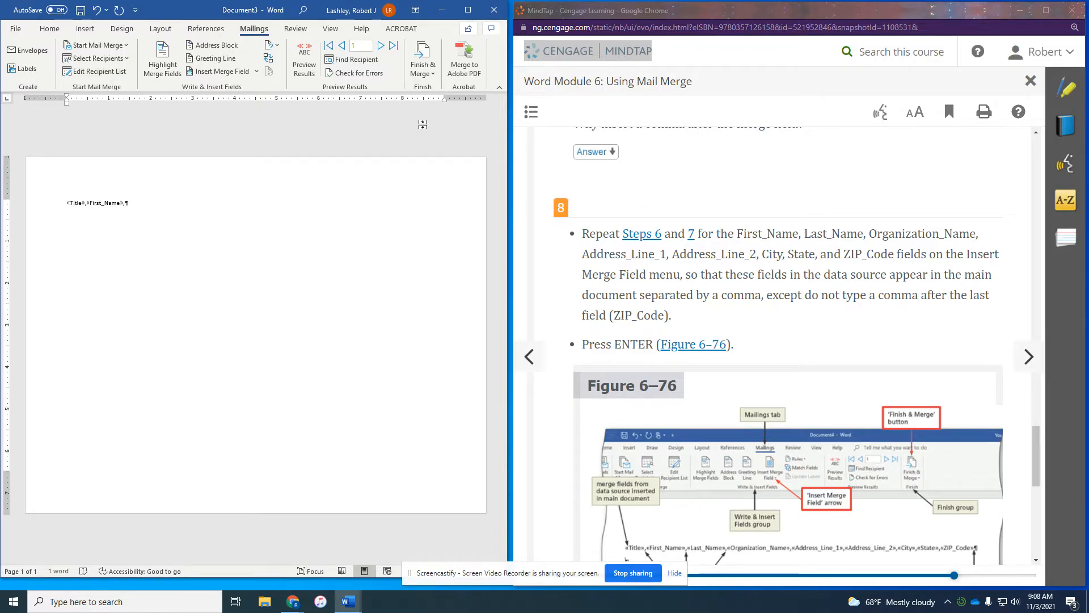
click(256, 71)
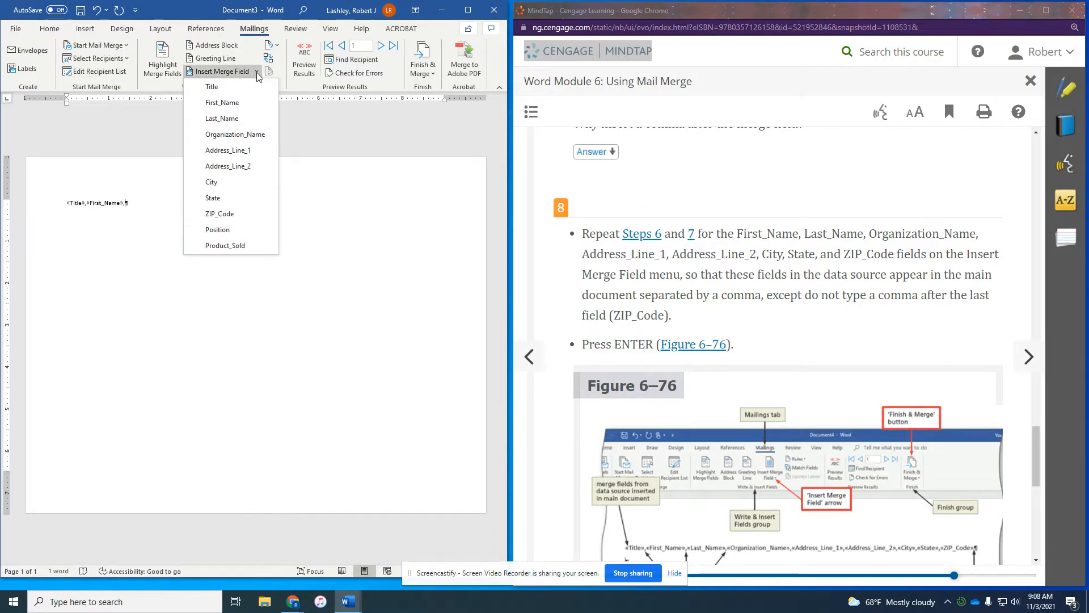
click(248, 118)
text(,)
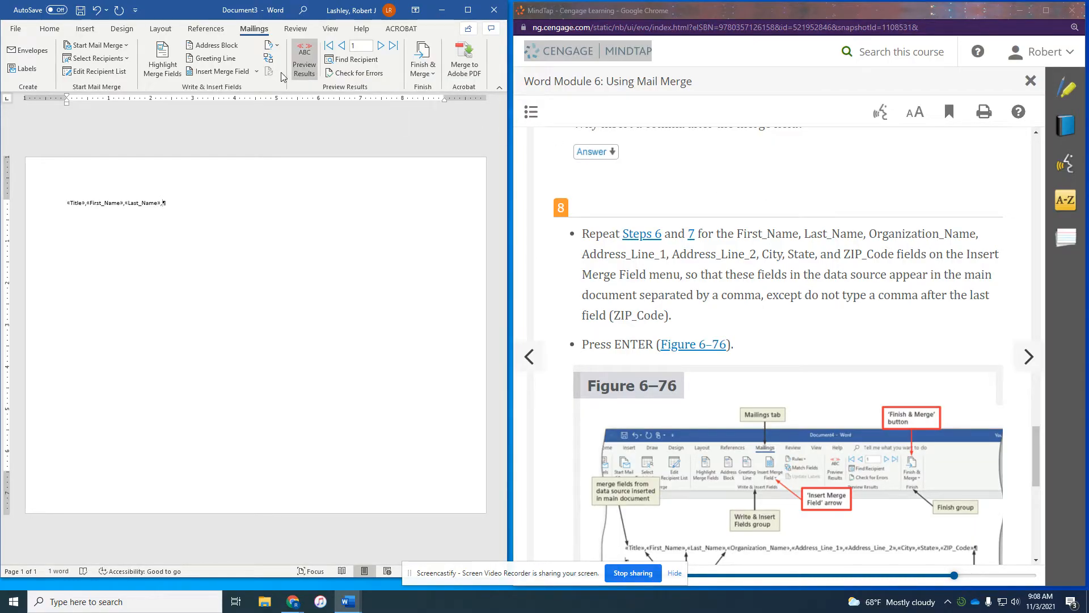
click(256, 72)
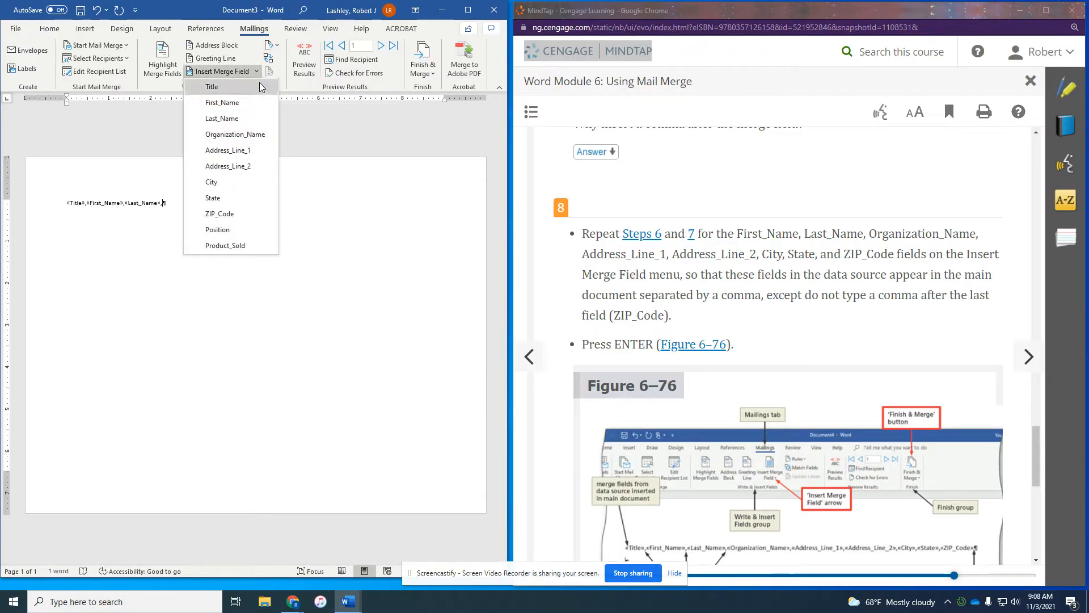
click(257, 134)
text(,)
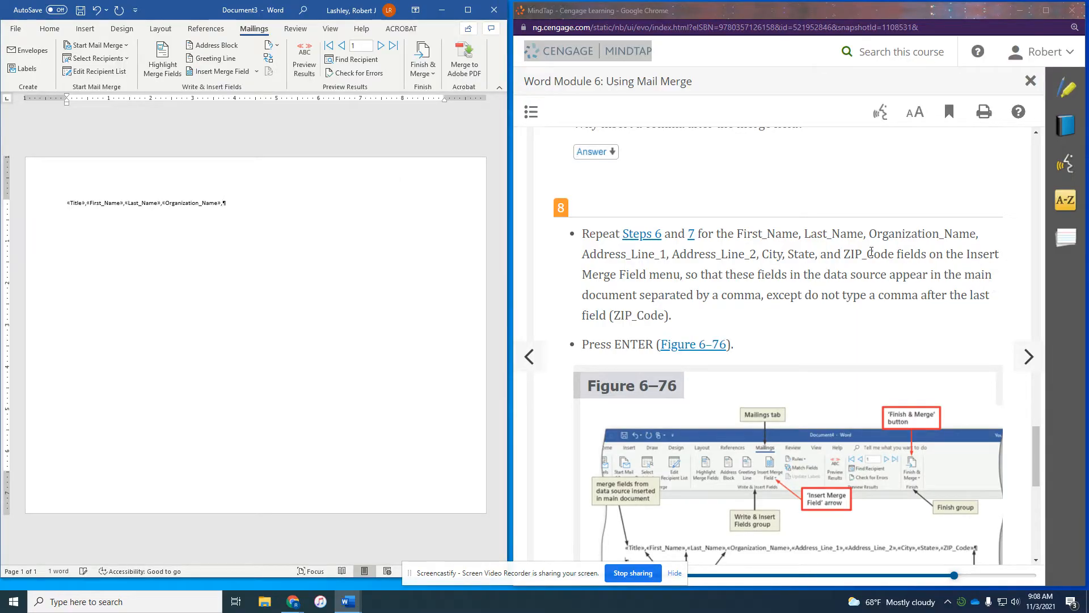
Add the Address_Line_1, Address_Line_2 and City merge fields after Organization_Name, with a comma after each.
click(256, 72)
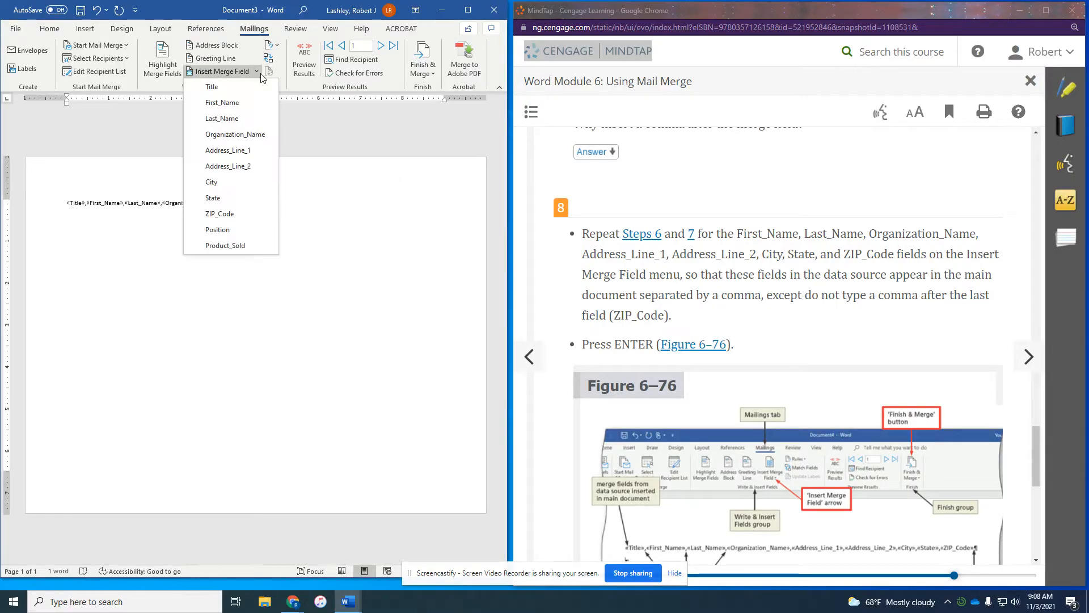
click(248, 151)
text(,«Address_Line_1»,)
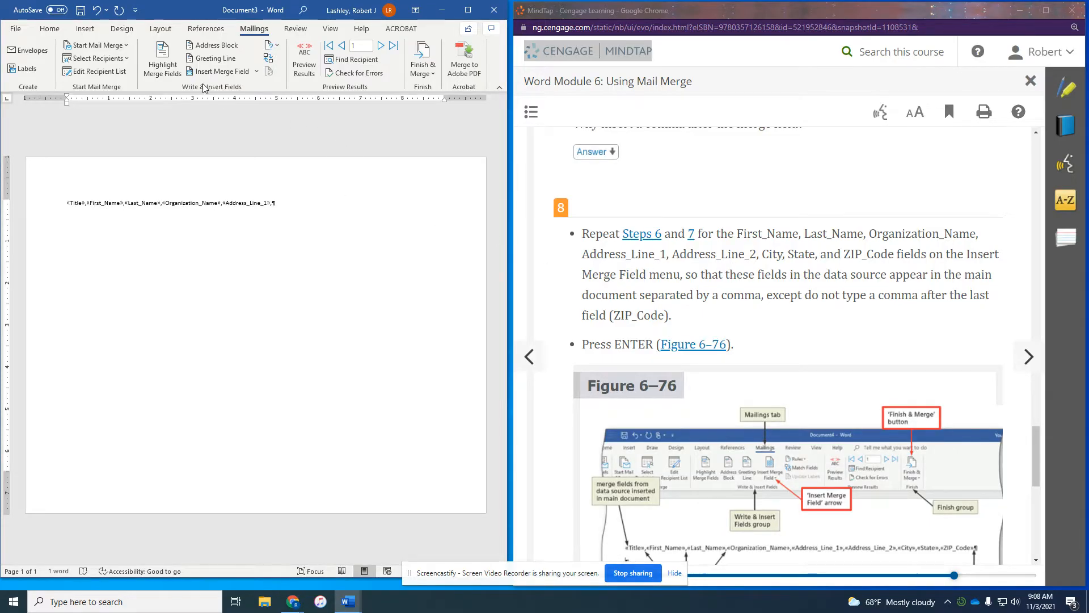
click(257, 72)
click(248, 164)
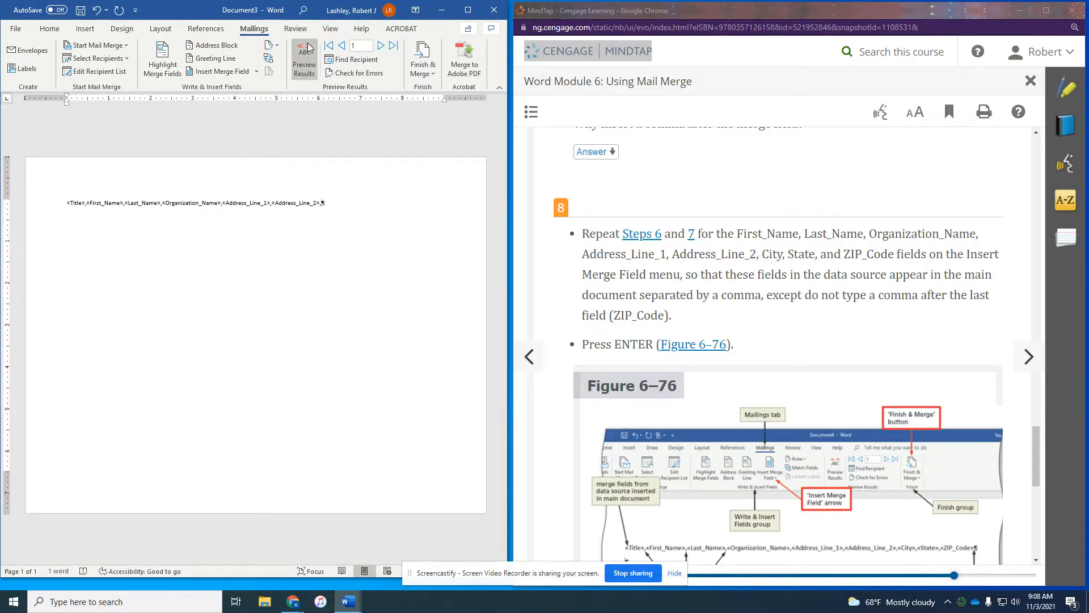
click(257, 72)
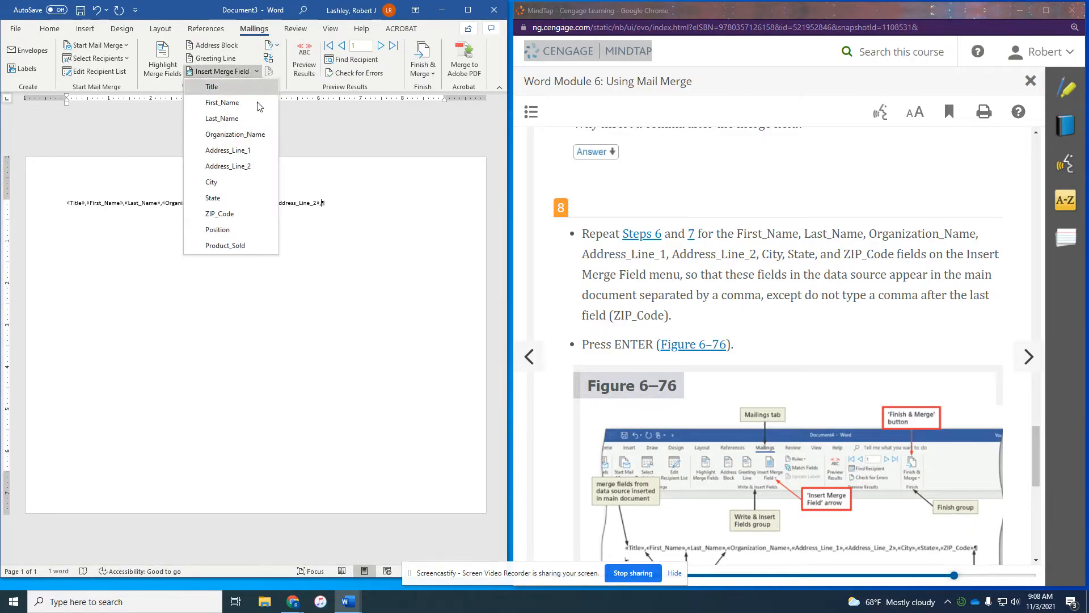
click(246, 180)
text(,)
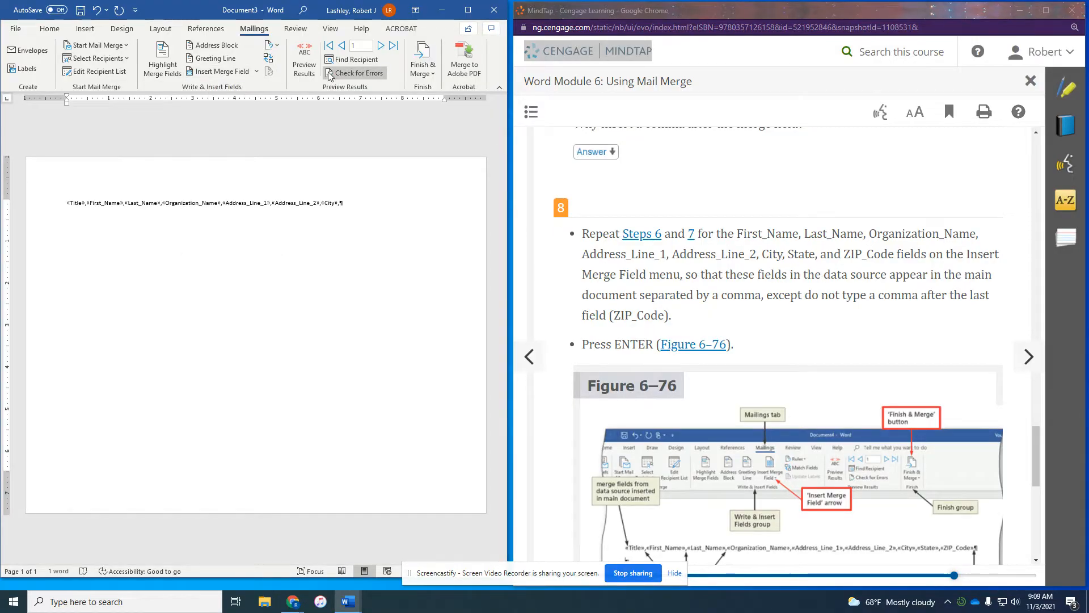
Add the State merge field followed by a comma, add ZIP_Code without a comma, and start a new paragraph after it.
click(259, 73)
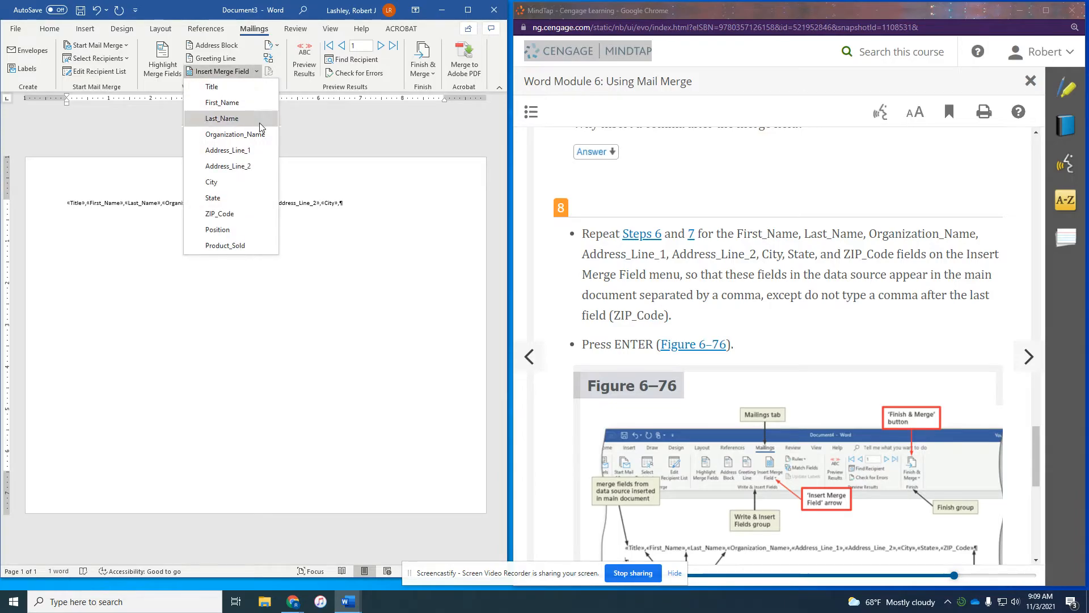
click(248, 199)
text(,)
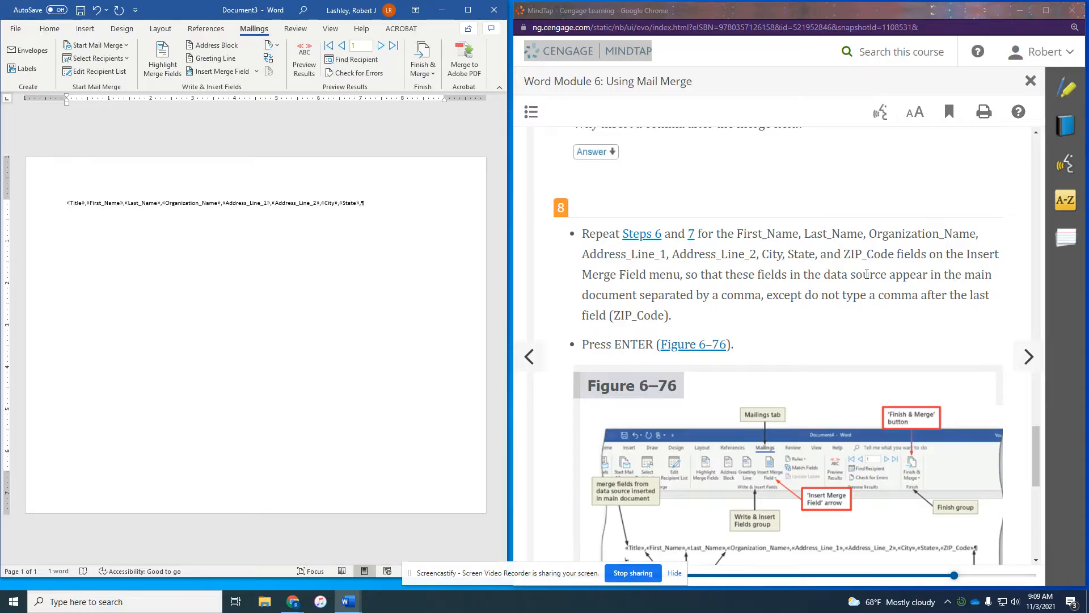
click(256, 71)
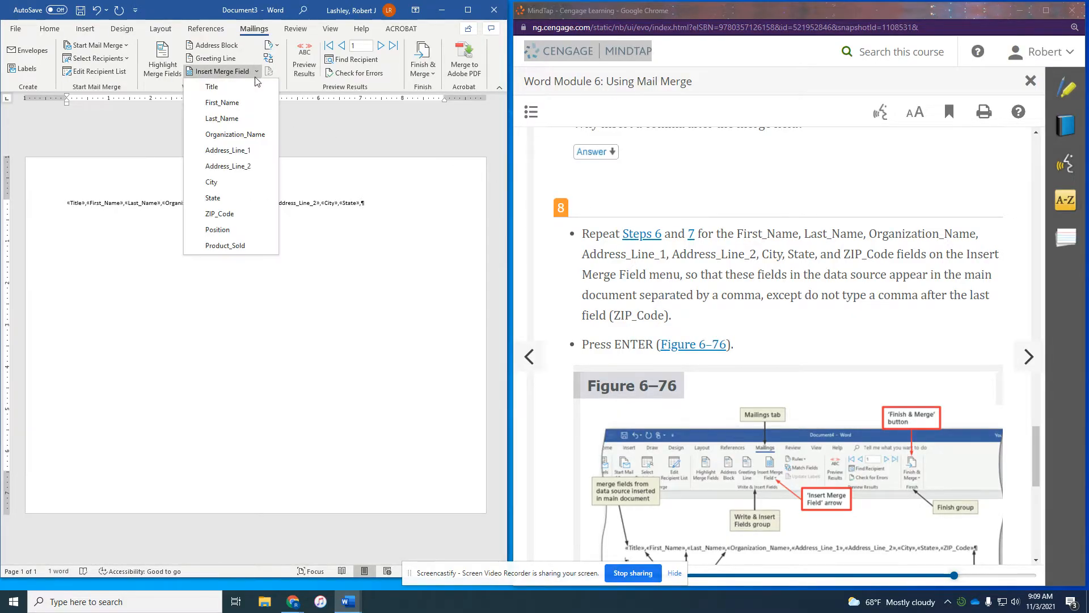
click(241, 215)
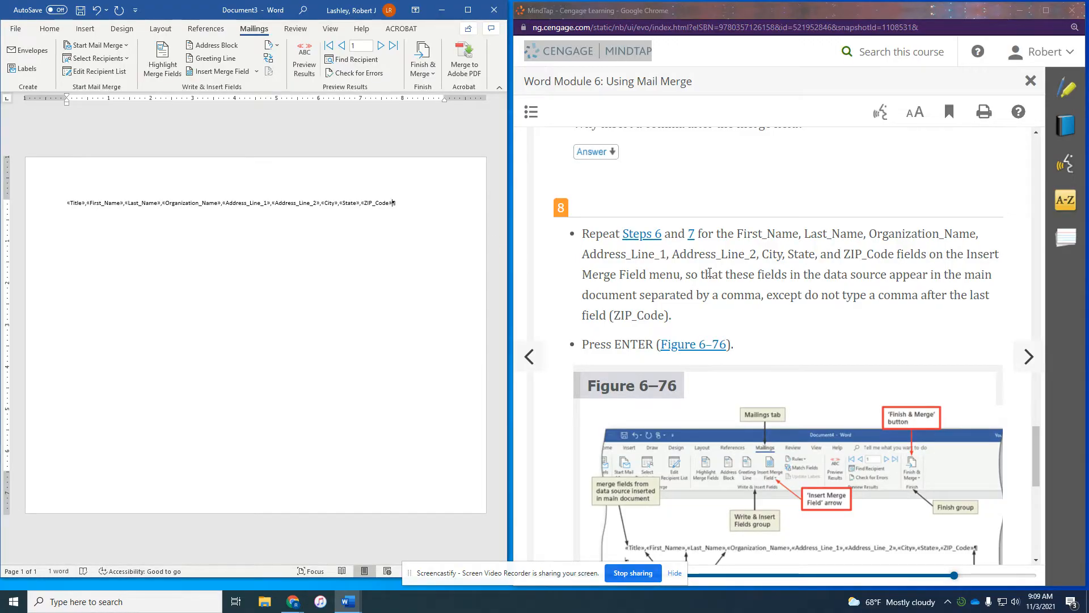
scroll(714, 273, down, 1)
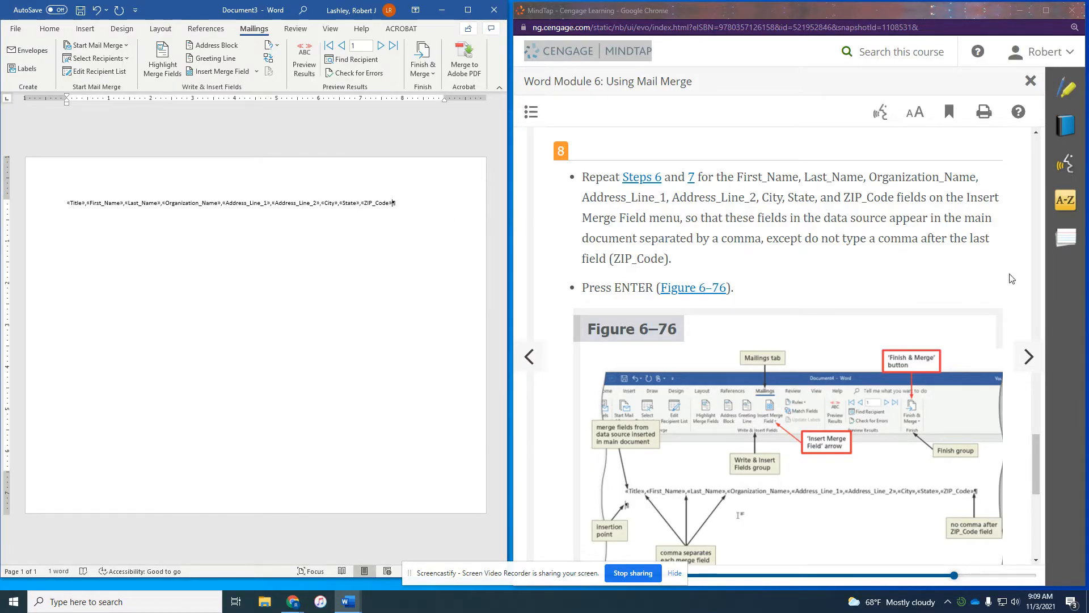
scroll(1012, 278, down, 1)
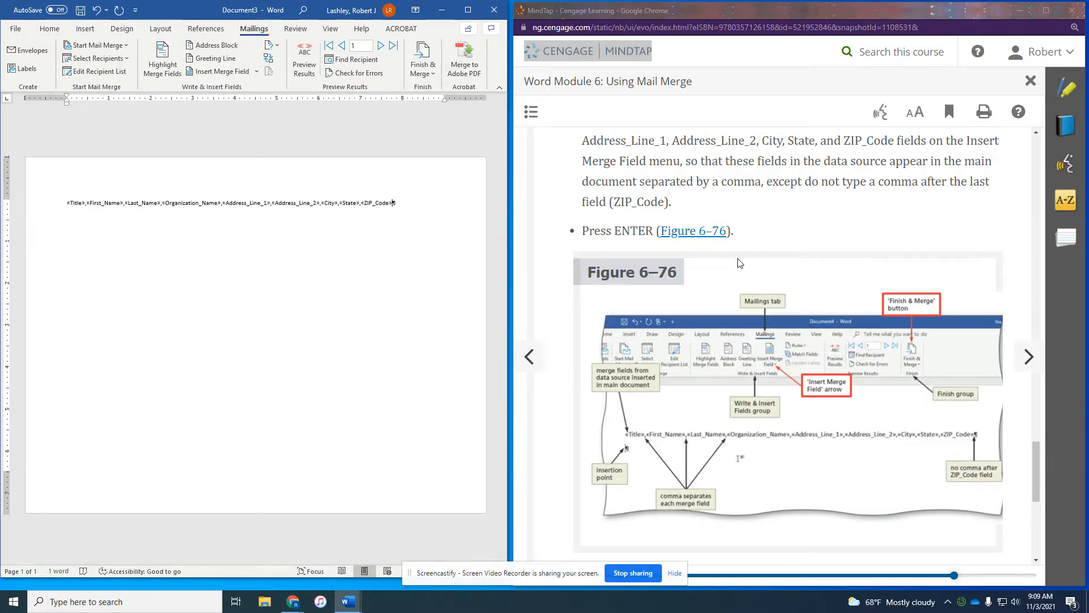
key(Return)
Save the directory main document in the JobHunting folder as SC_WD_6_JackmanPotentialEmployerDirectoryLayout.
scroll(706, 348, down, 1)
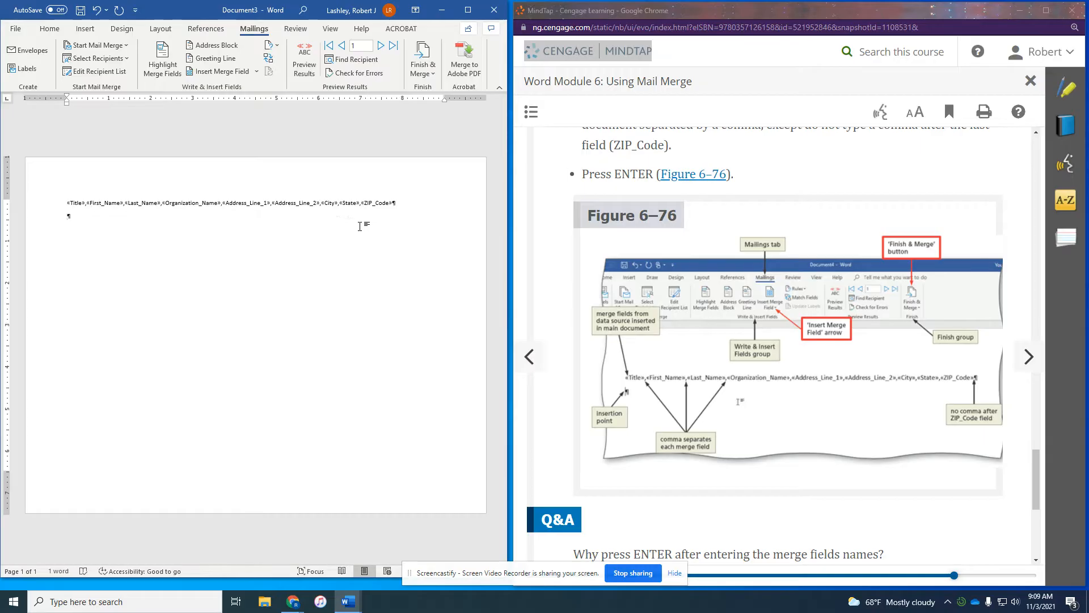
scroll(720, 367, down, 4)
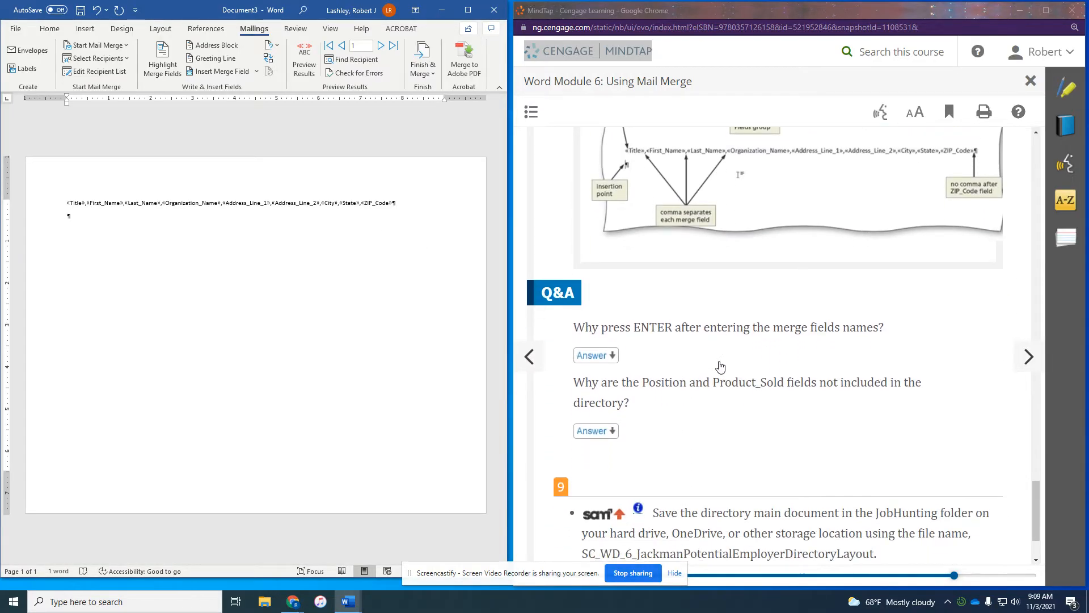
scroll(720, 367, down, 2)
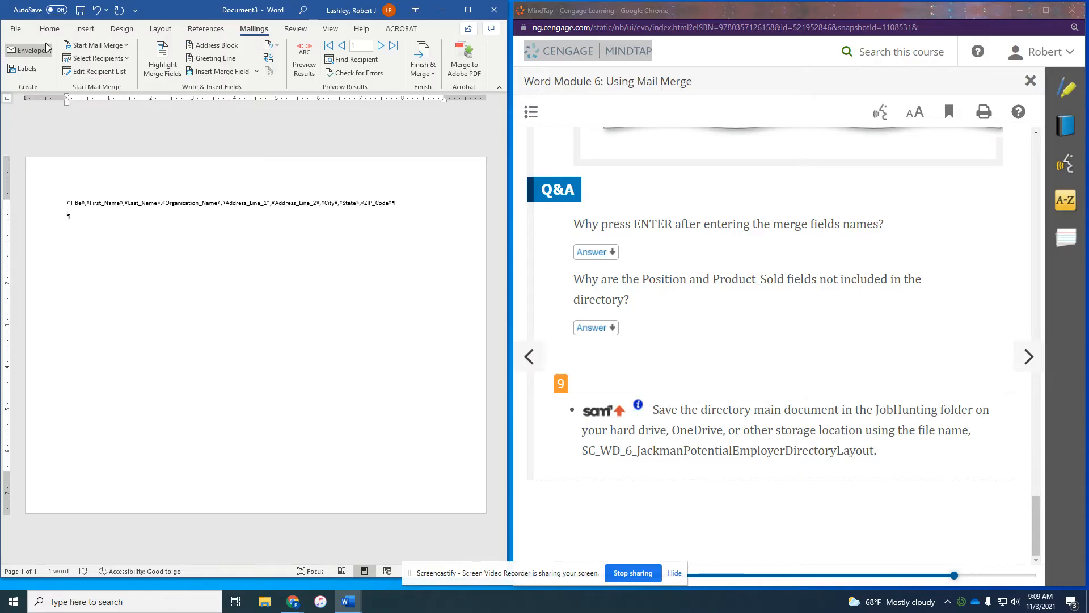
click(15, 28)
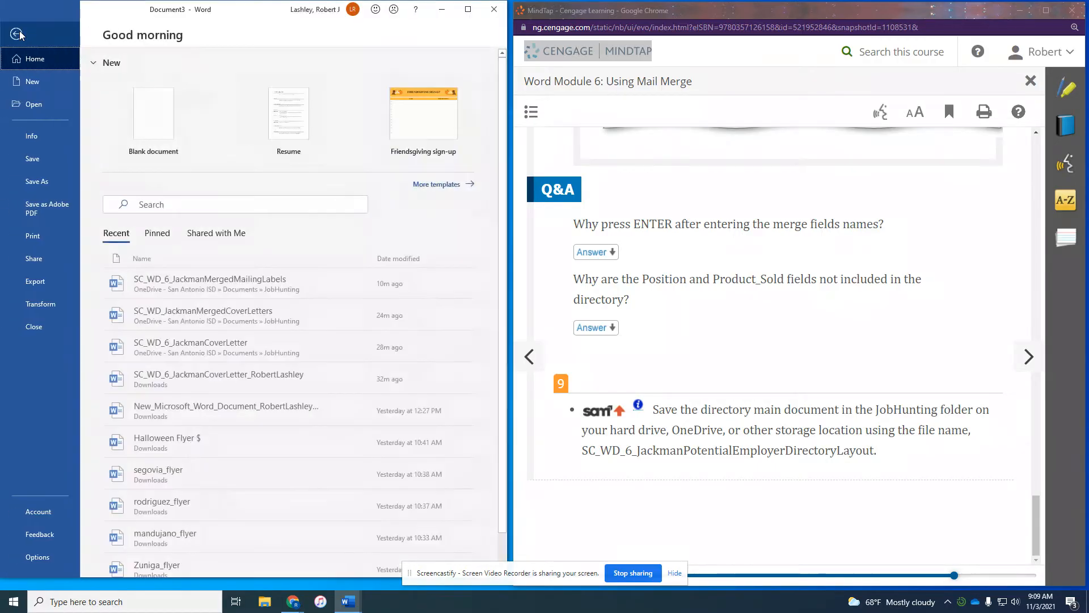
click(45, 153)
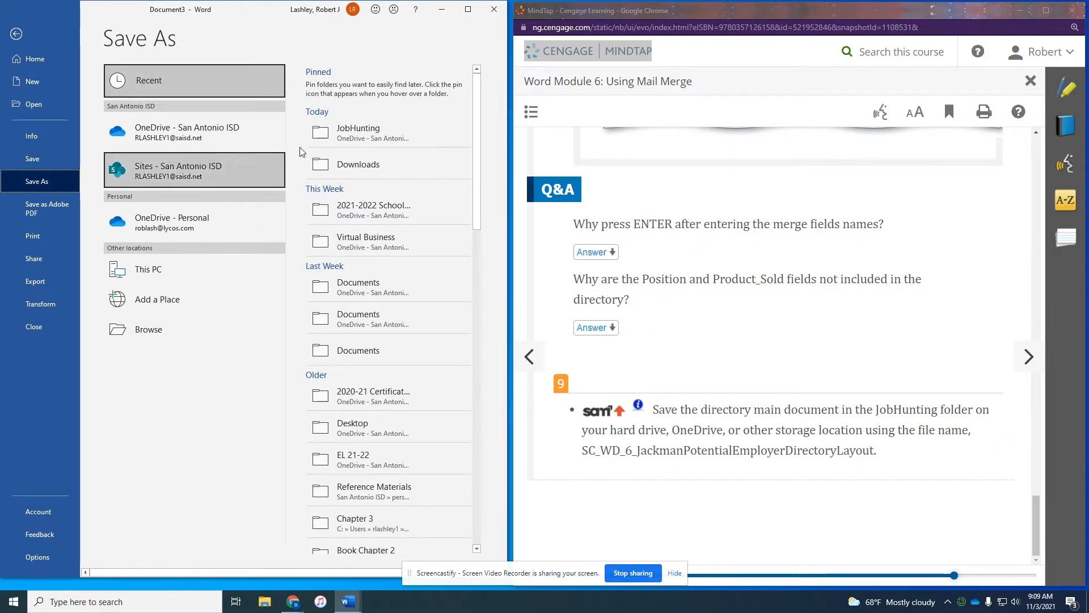
click(343, 138)
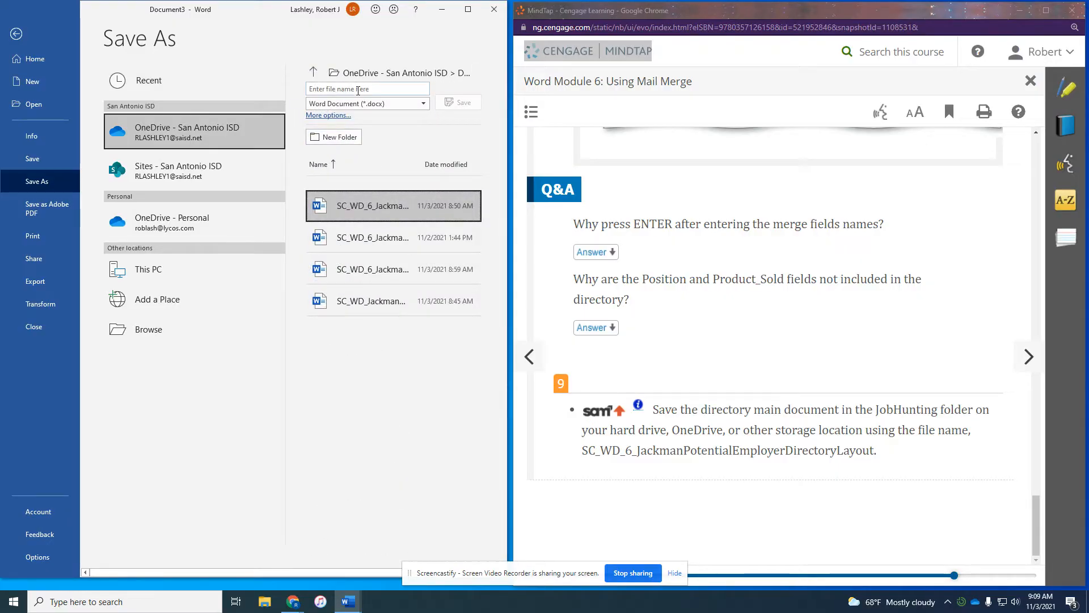
click(357, 88)
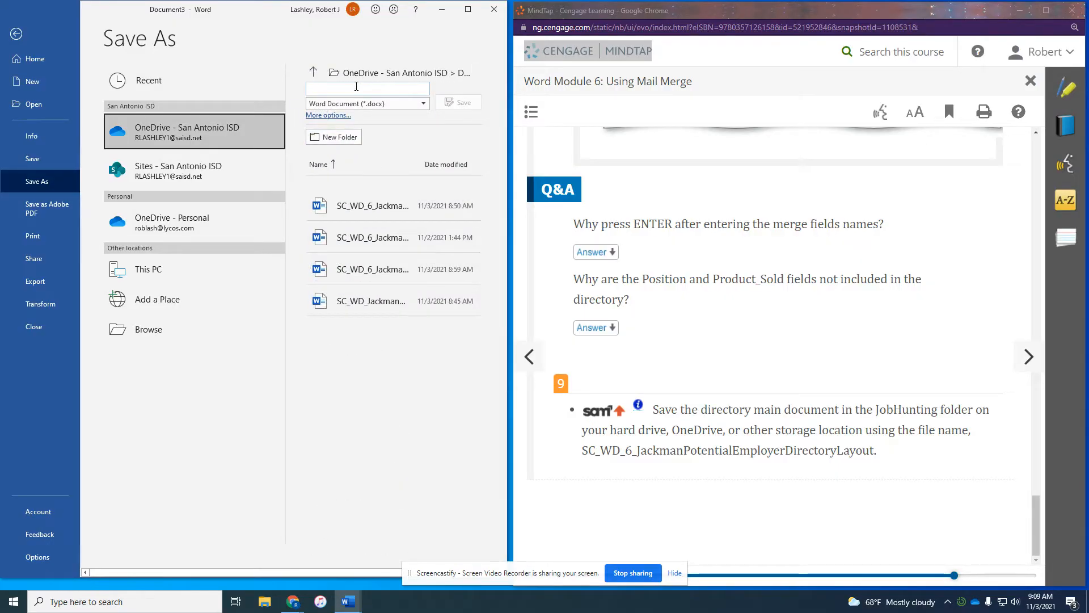
text(SC_)
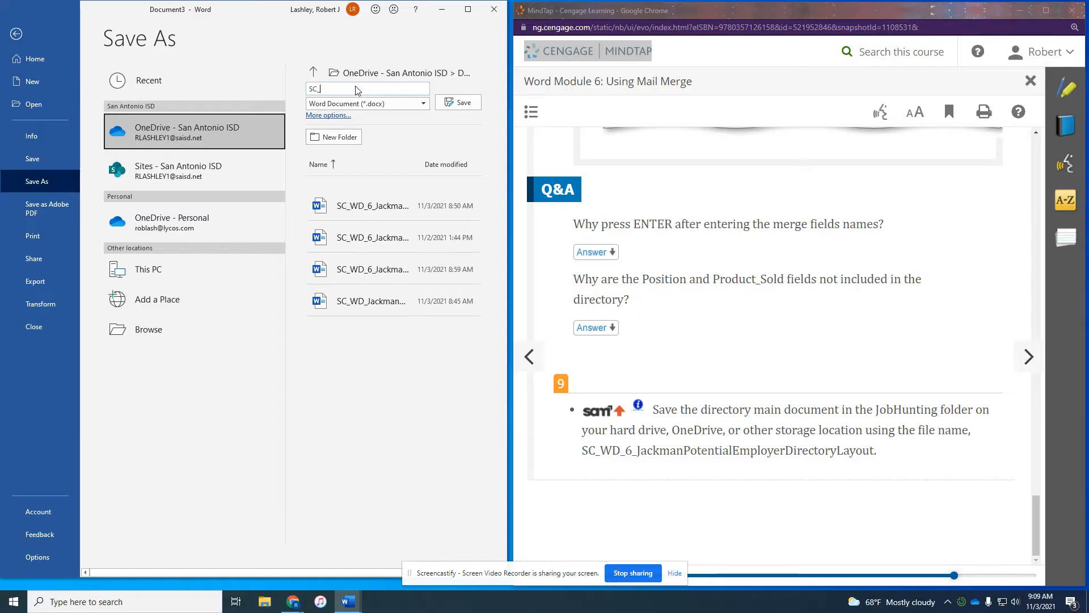
text(WD_6_)
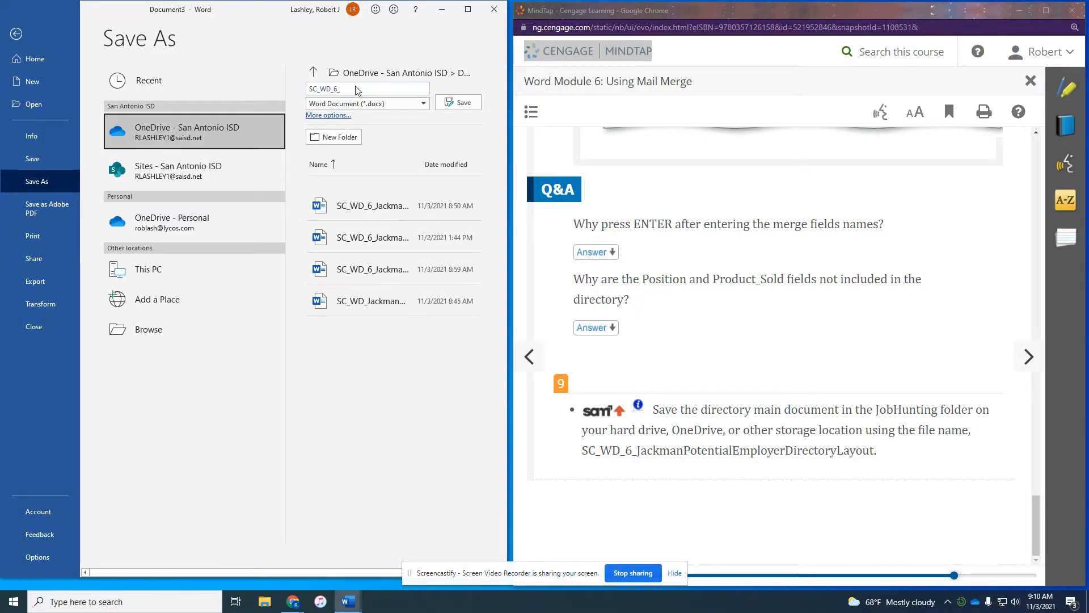
text(JackmanPotentialEmp)
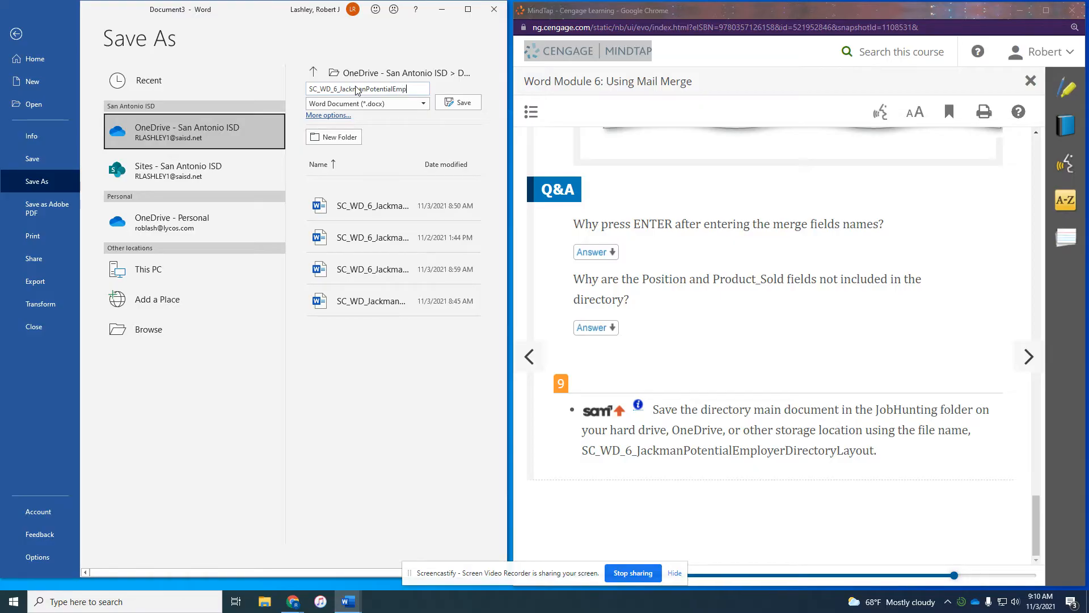
text(loyer)
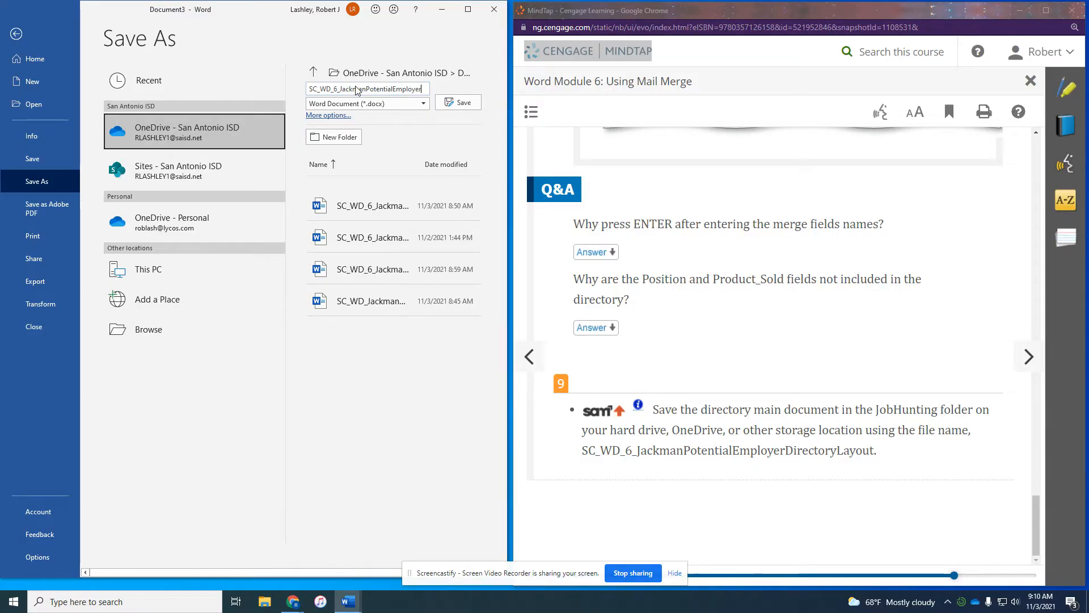
text(Di)
text(rectory)
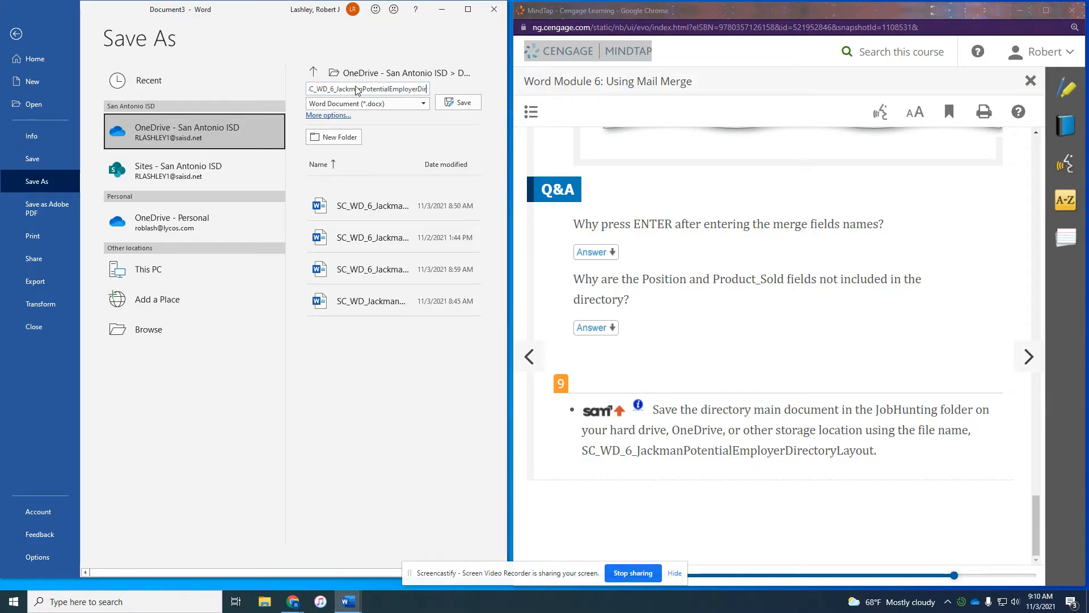
text(Layout)
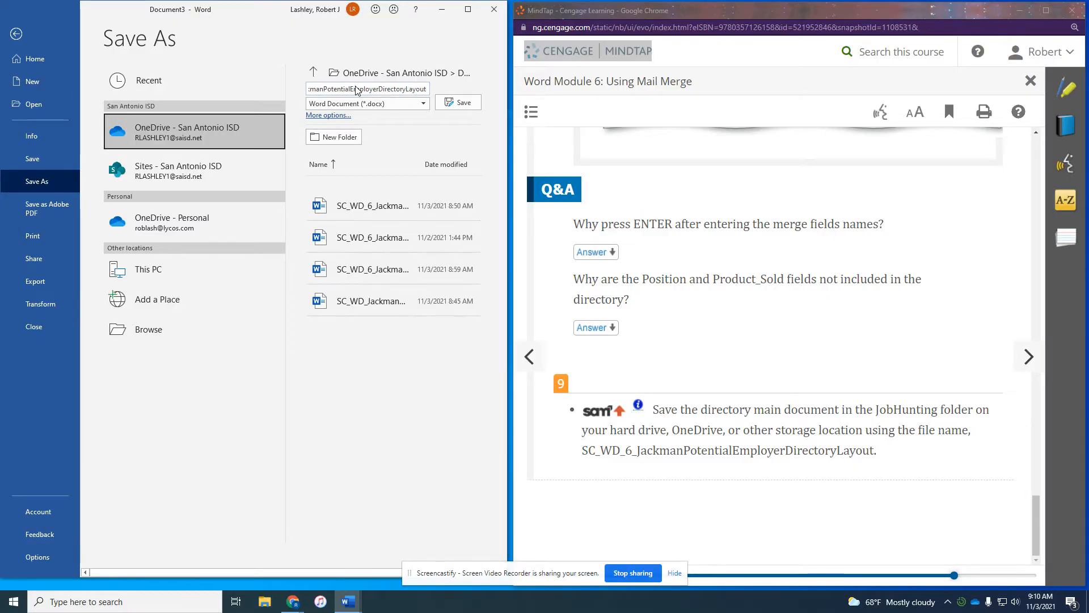
click(449, 100)
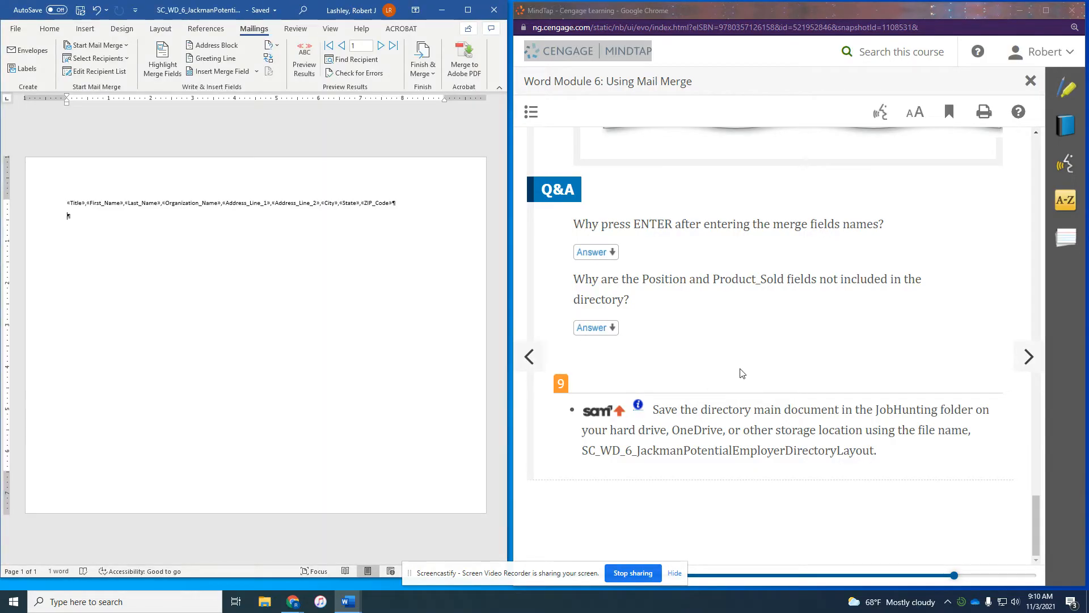
Move on to instruction section WD 6-7c and merge all data records into a new, individually editable document.
click(1023, 366)
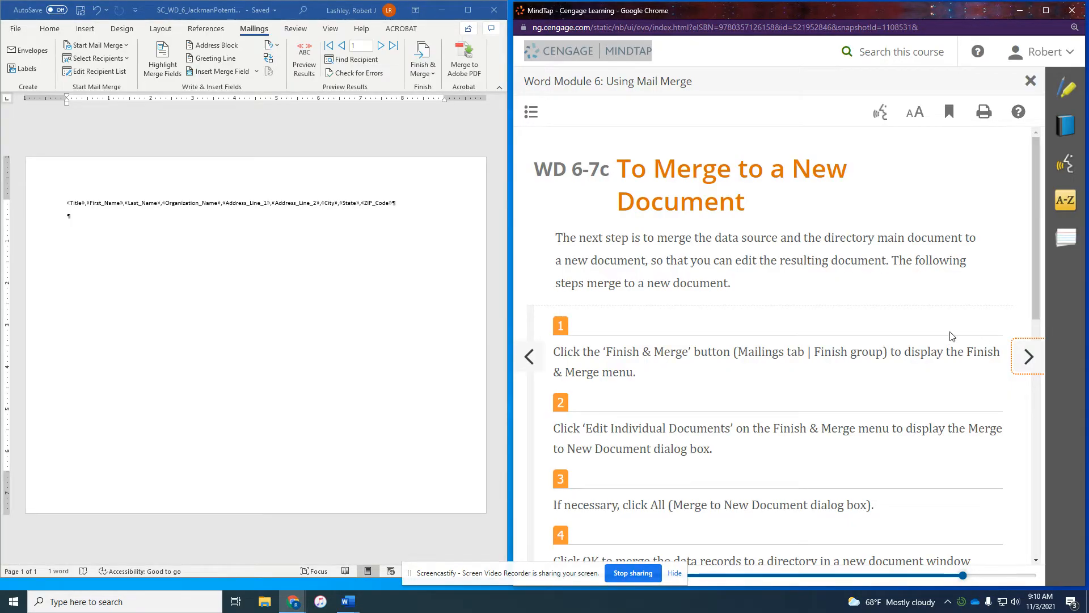
scroll(870, 313, down, 2)
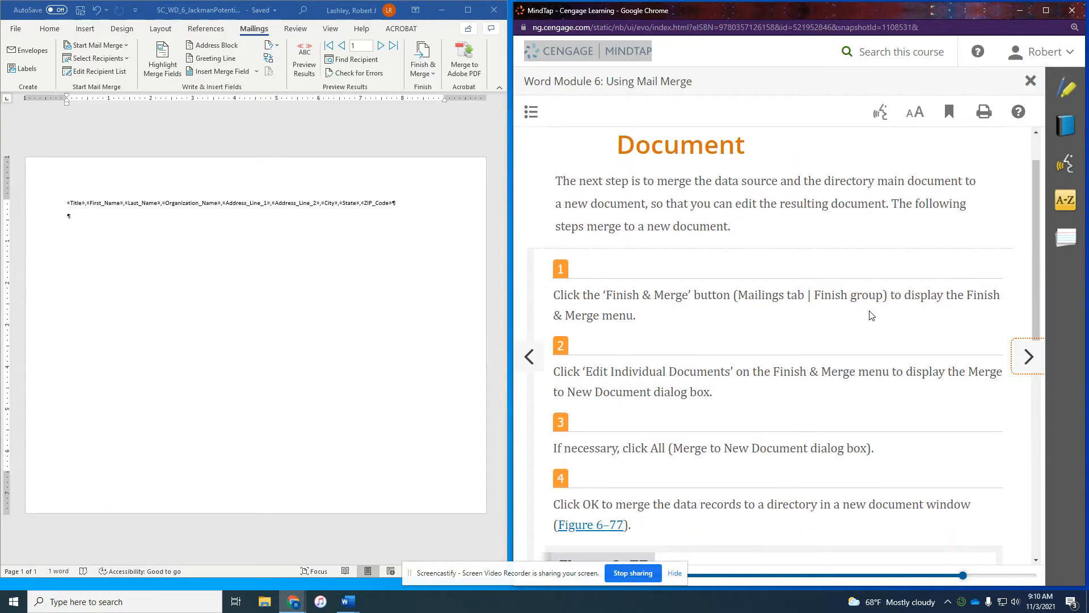
click(415, 66)
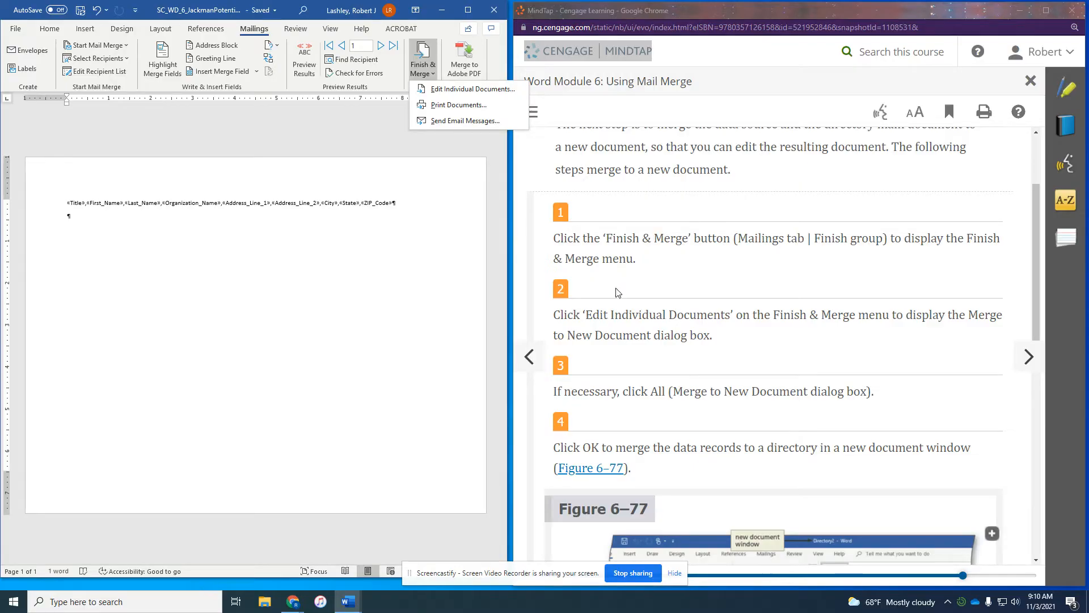
click(462, 91)
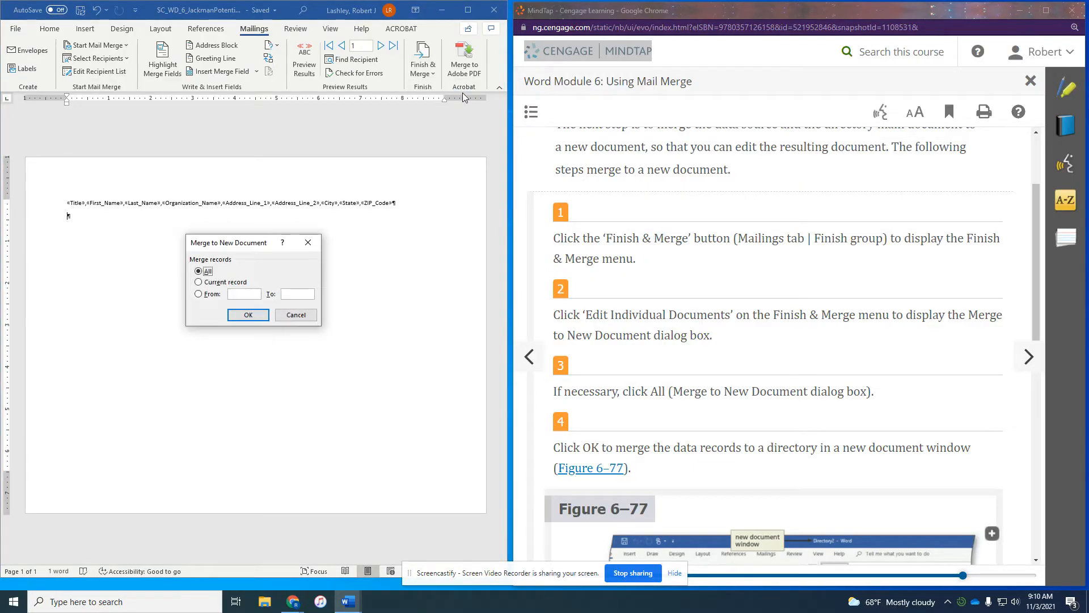
scroll(685, 327, down, 2)
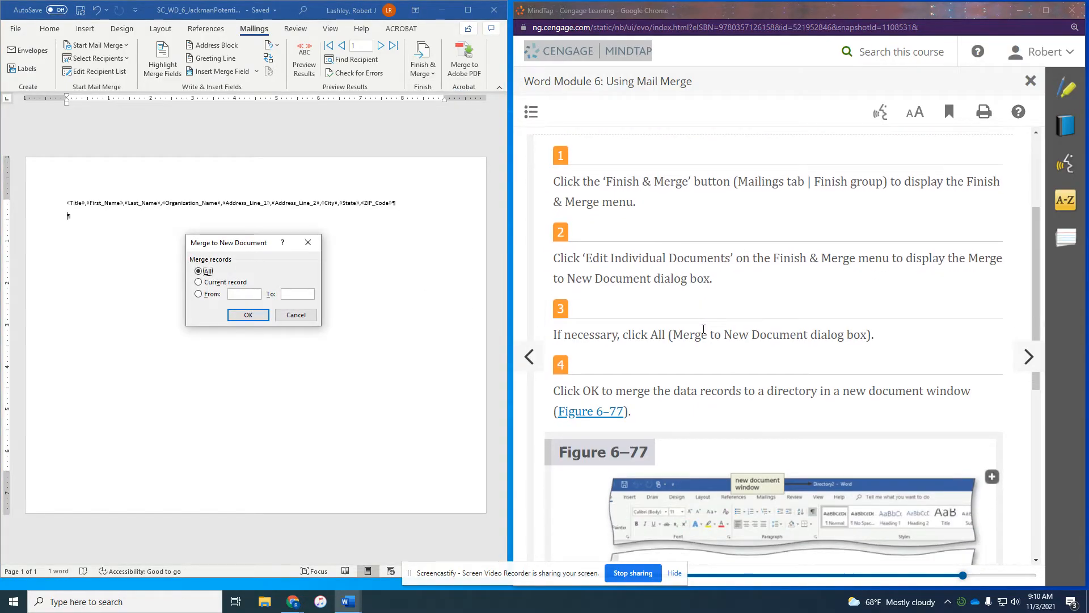
click(246, 314)
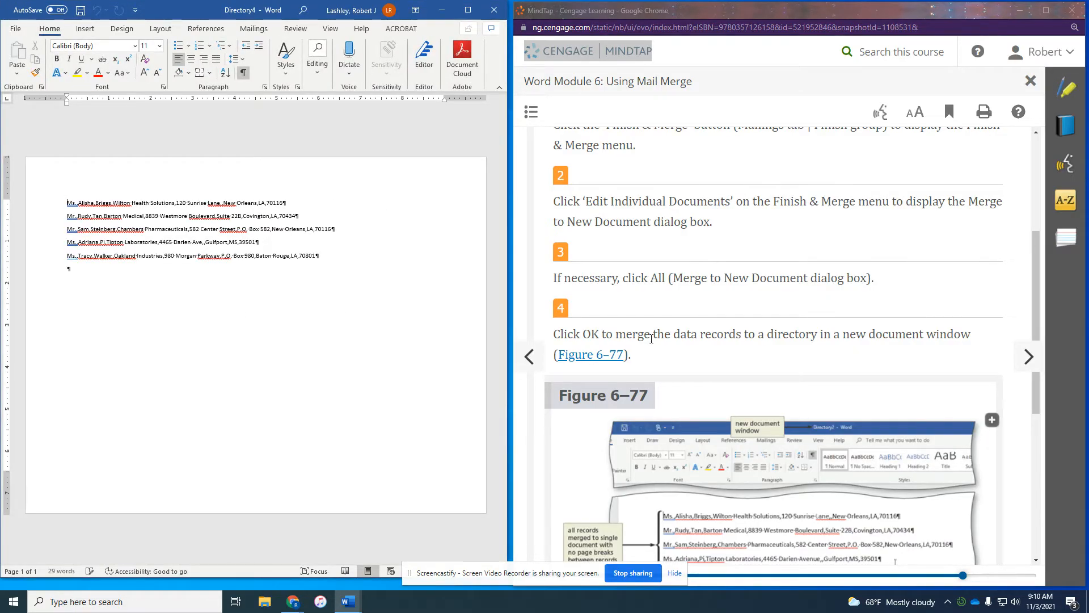
Compare the merged directory with Figure 6-77 and move on to instruction section WD 6-7d about converting text to a table.
scroll(688, 347, down, 1)
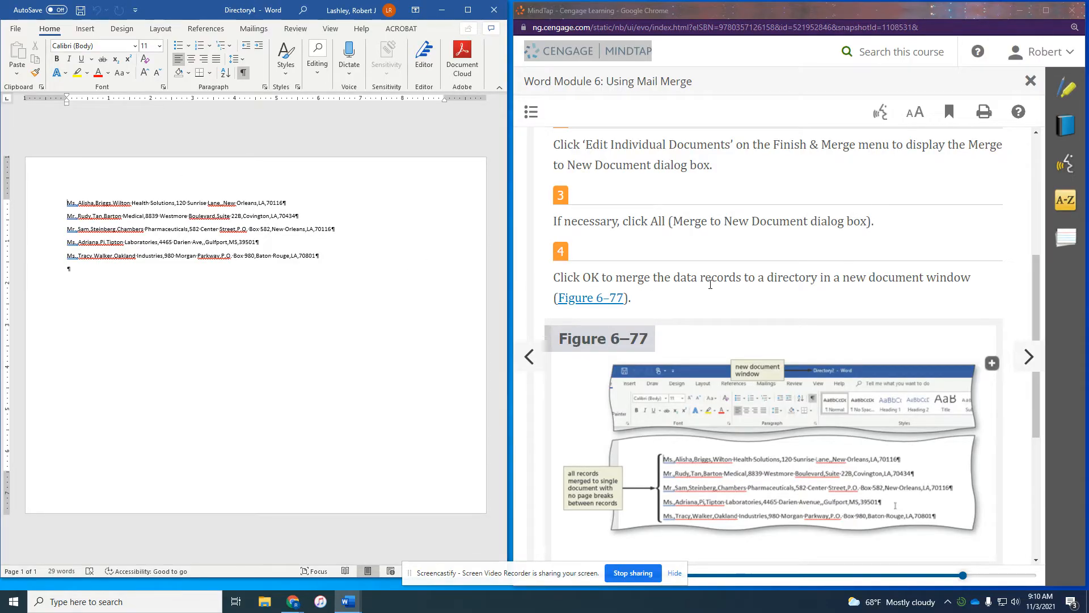
scroll(710, 284, down, 3)
scroll(710, 284, down, 2)
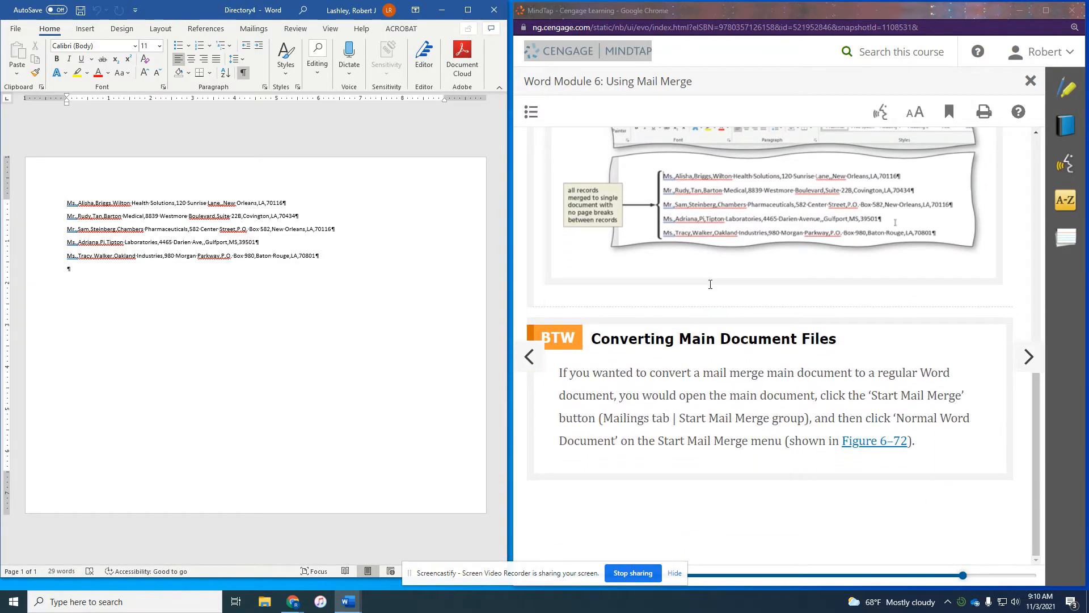
click(1030, 357)
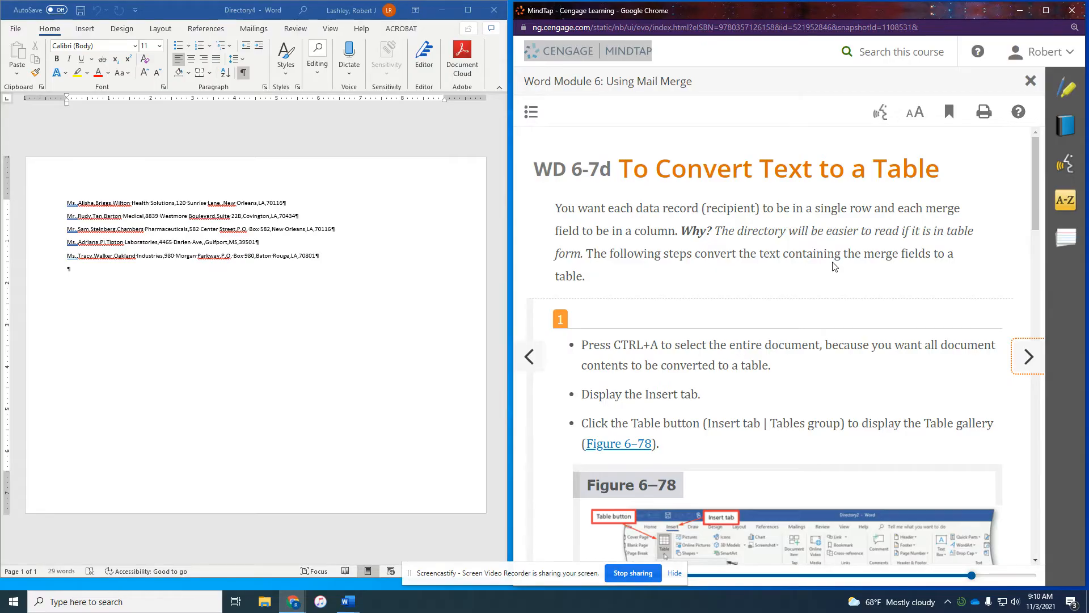
scroll(834, 267, down, 2)
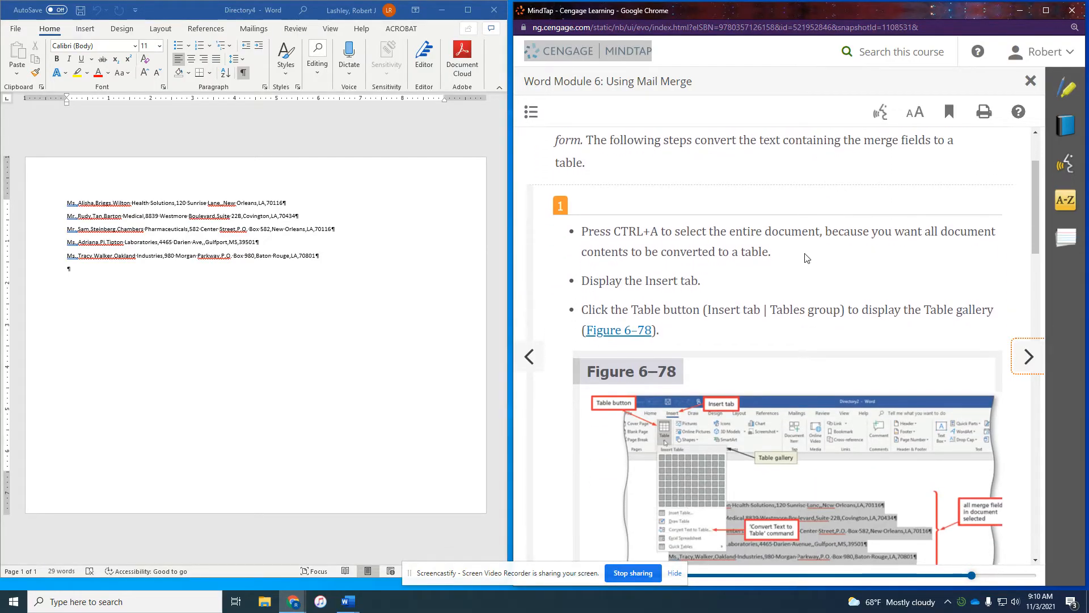
Select the entire merged document and open the Convert Text to Table settings.
click(270, 307)
key(ctrl+a)
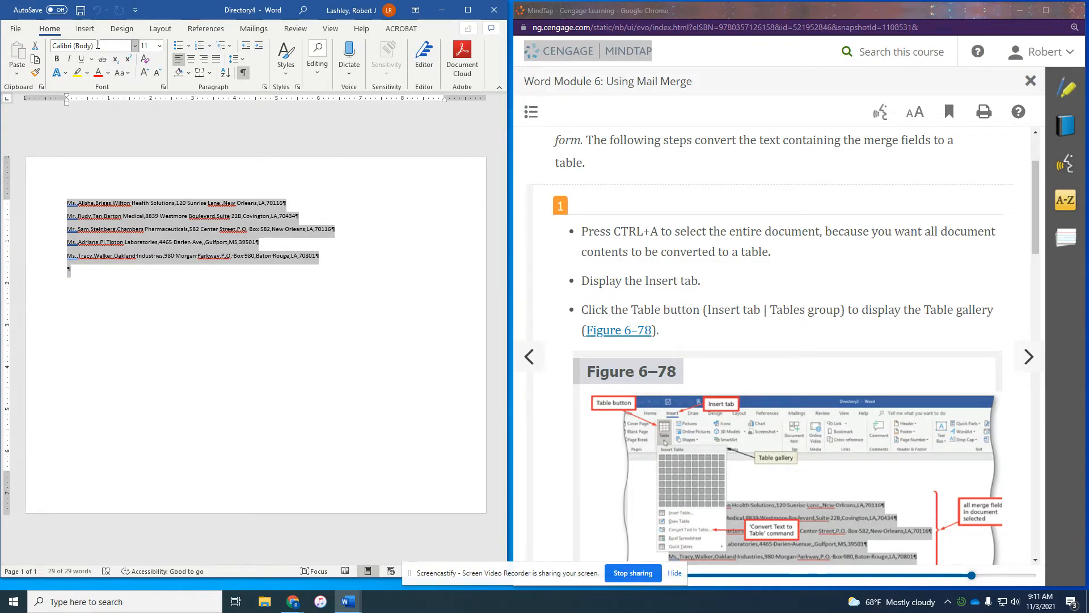
click(86, 29)
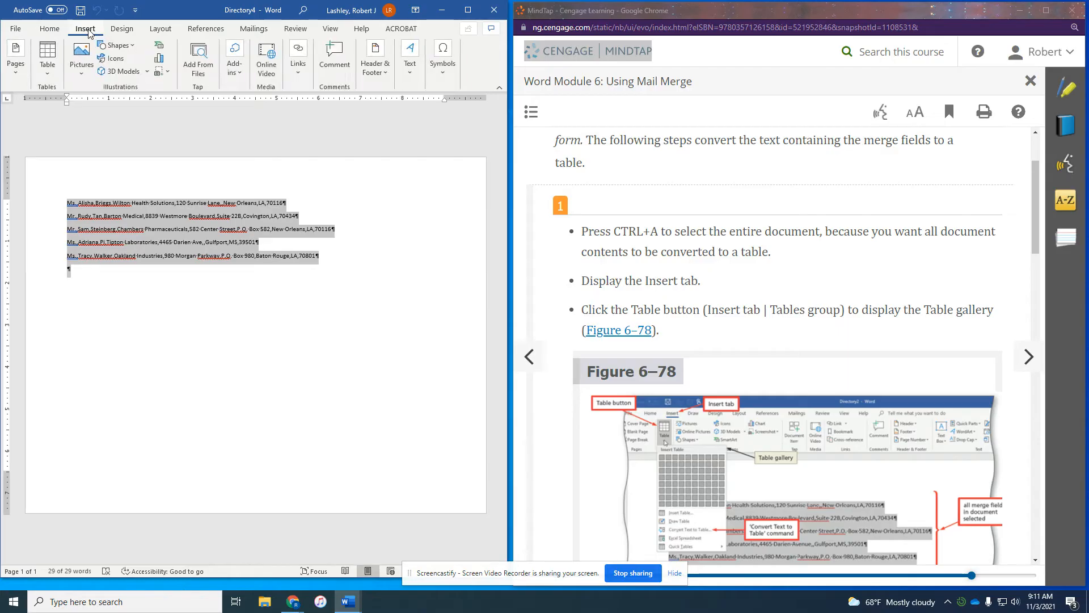
scroll(729, 264, down, 1)
scroll(729, 264, down, 1)
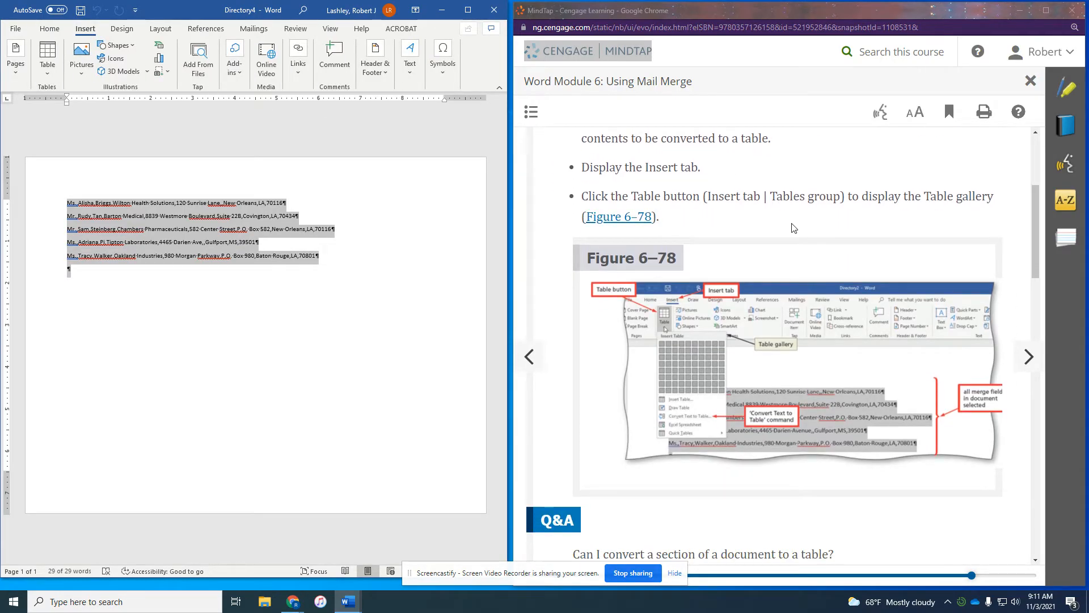
scroll(799, 222, down, 2)
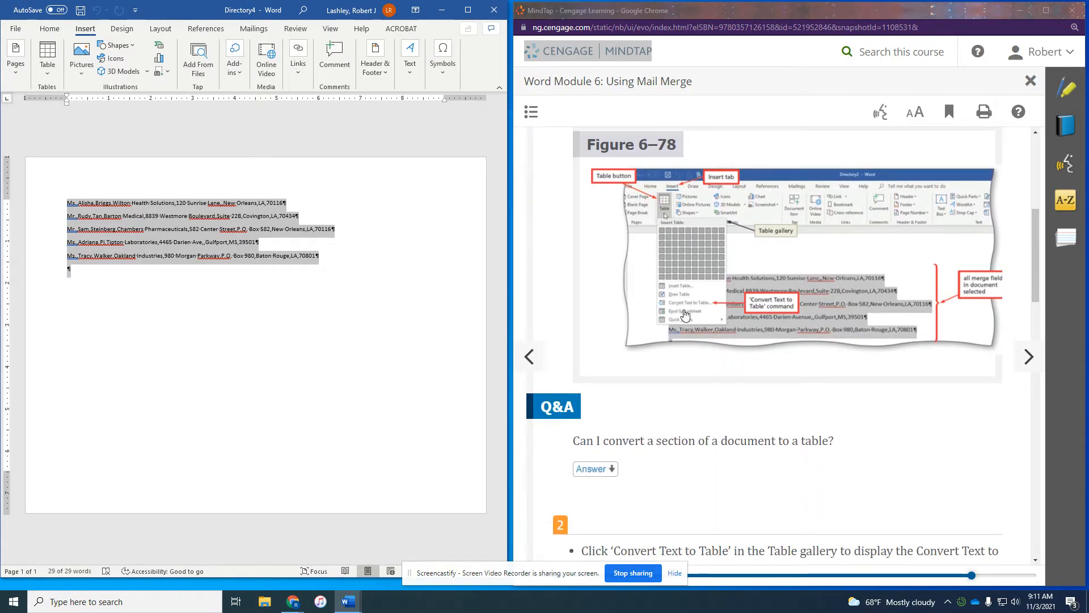
scroll(708, 360, down, 6)
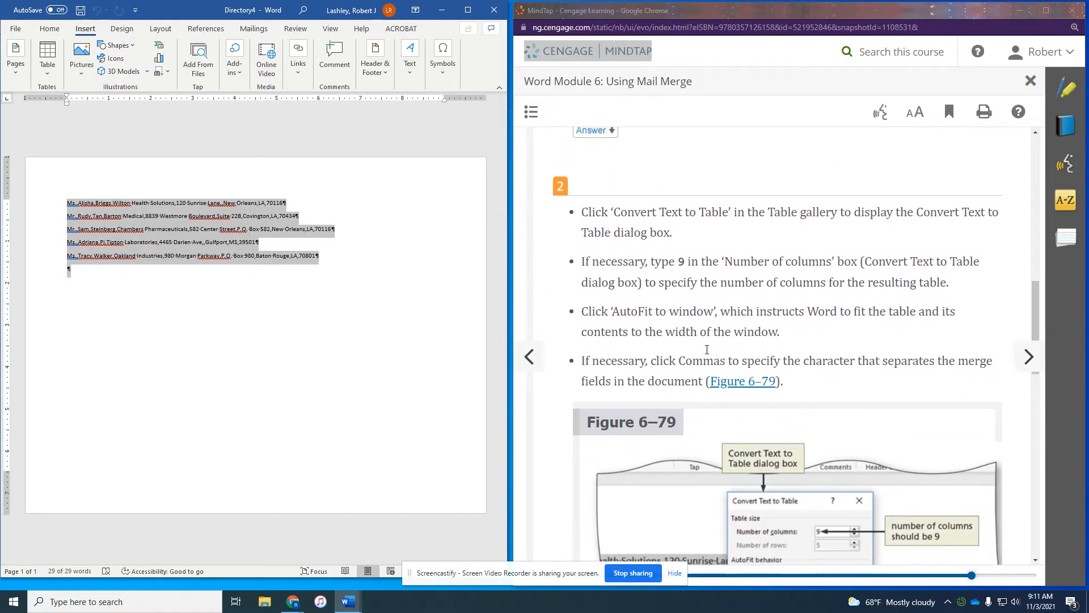
click(52, 74)
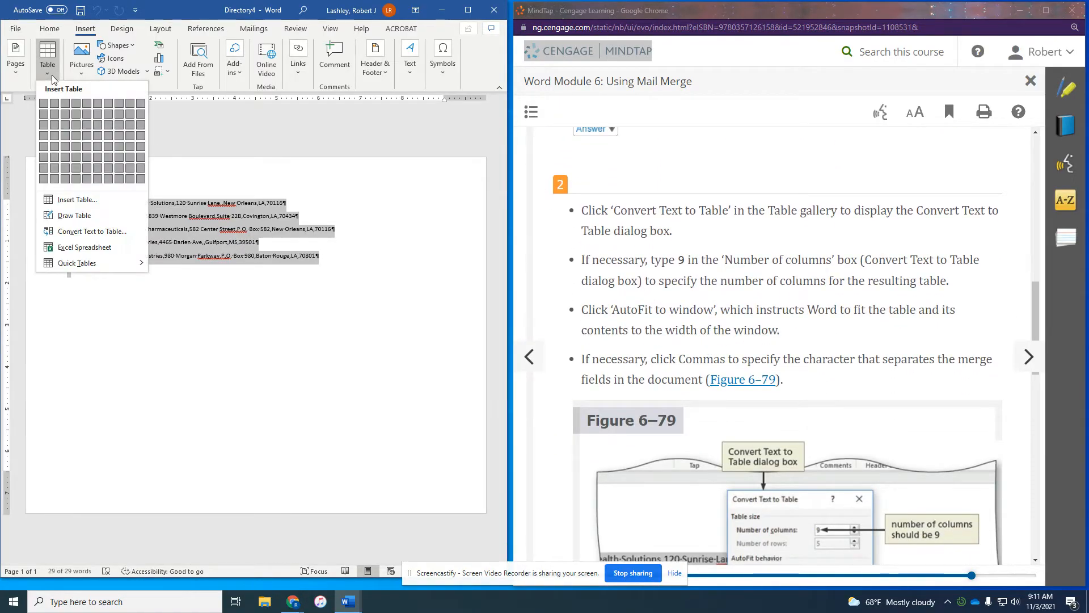
click(71, 230)
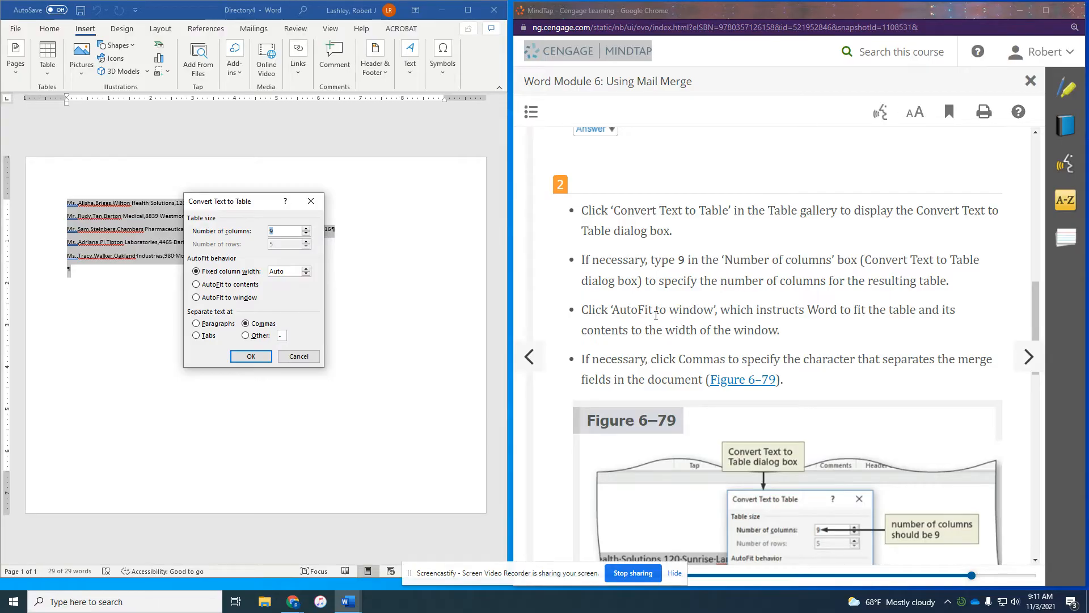
Convert the selected text to a nine-column table split at commas, using AutoFit to window, and clear the selection.
click(197, 298)
scroll(730, 330, down, 2)
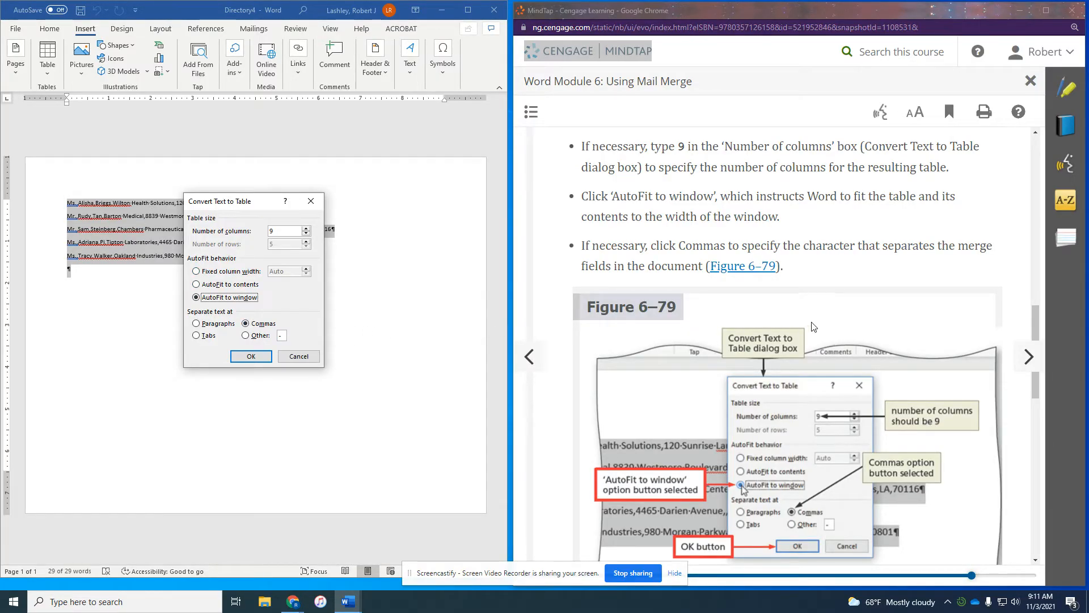
scroll(832, 314, down, 3)
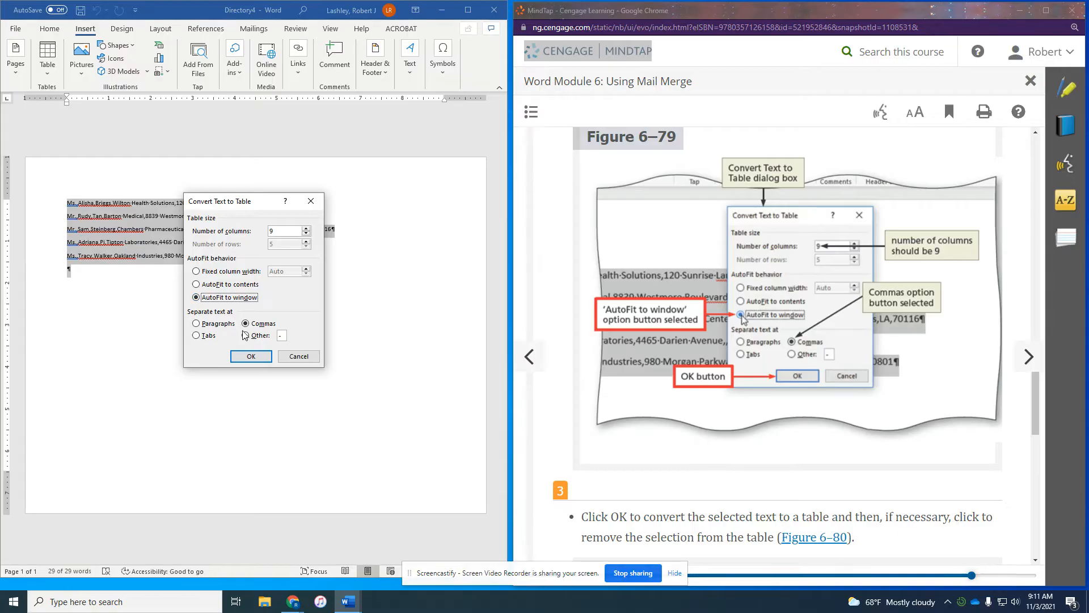
scroll(739, 355, down, 3)
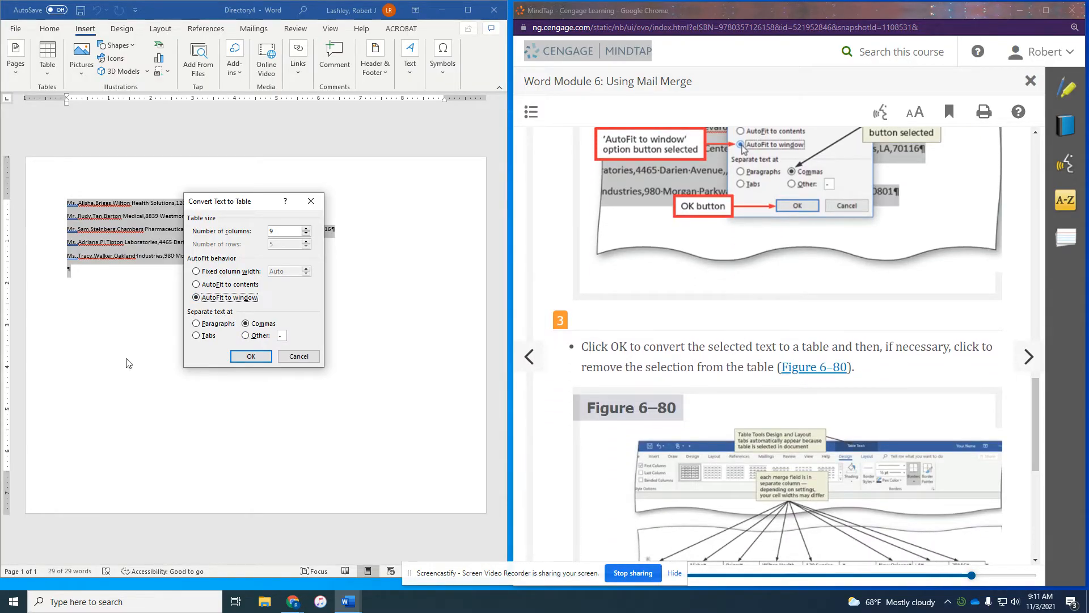
click(250, 357)
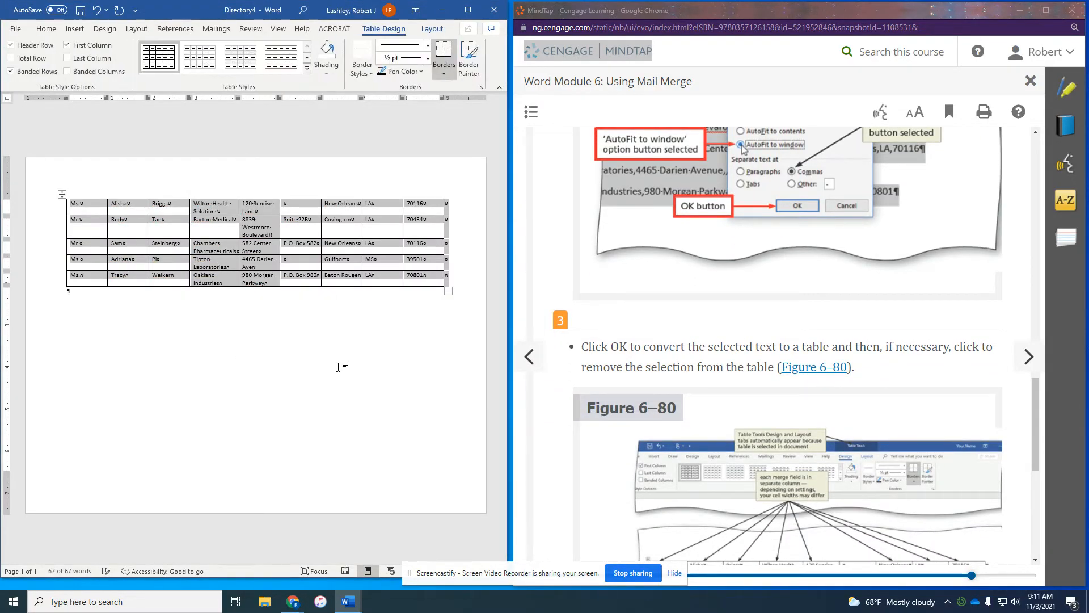
scroll(764, 384, down, 2)
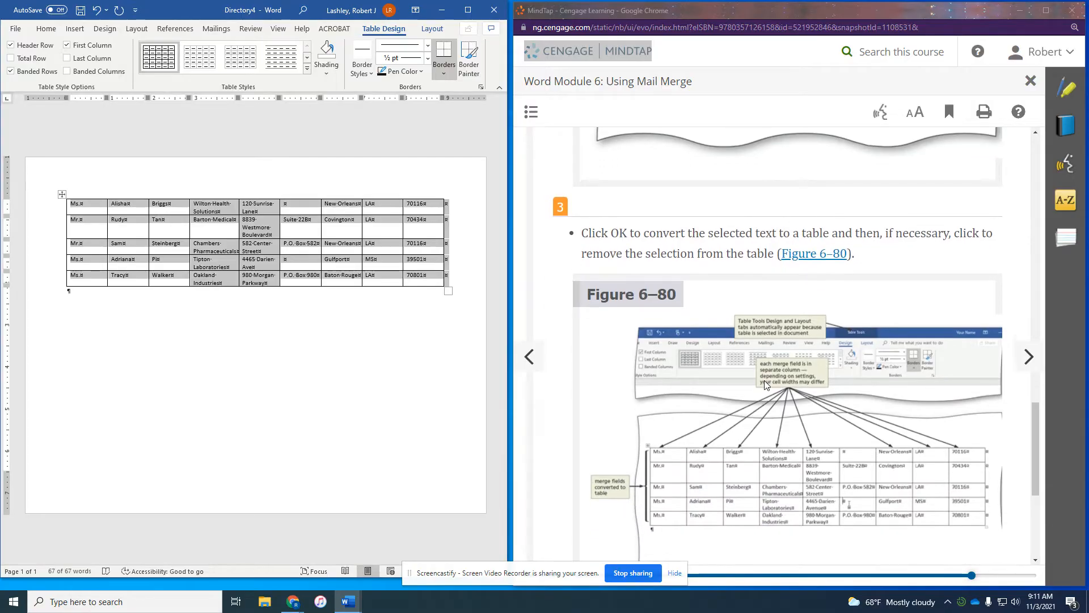
click(380, 326)
Move on to instruction section WD 6-7e and insert a blank row above the table's first row.
scroll(709, 288, down, 5)
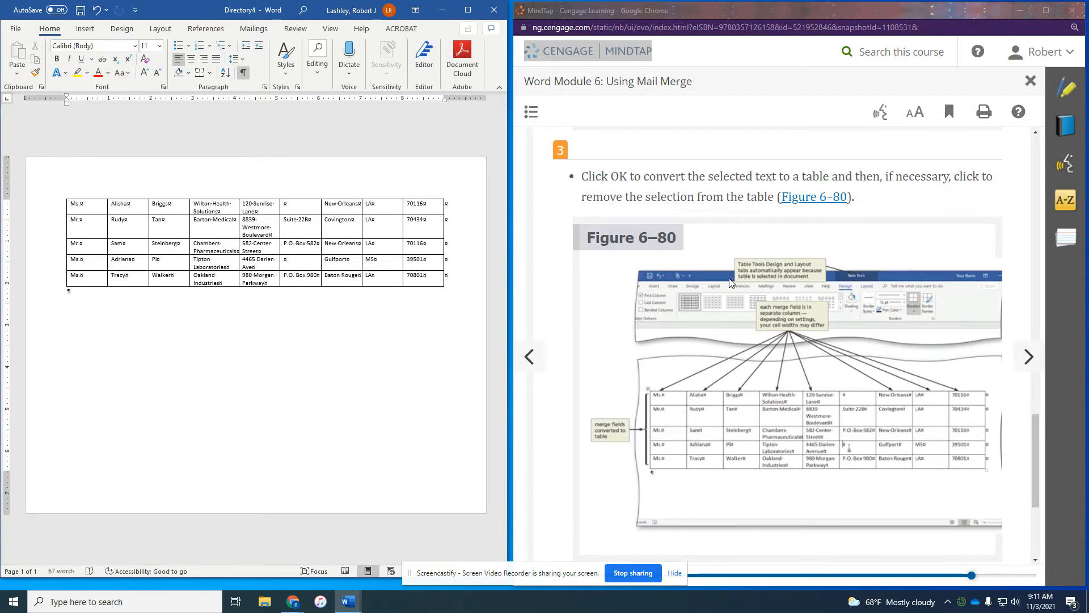
click(1028, 356)
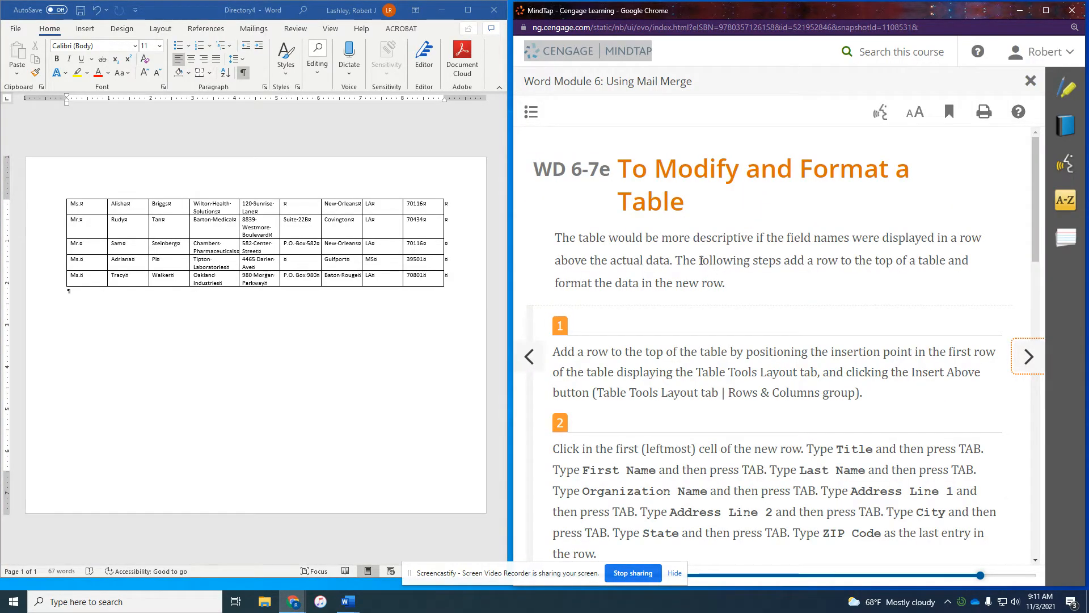
scroll(692, 250, down, 3)
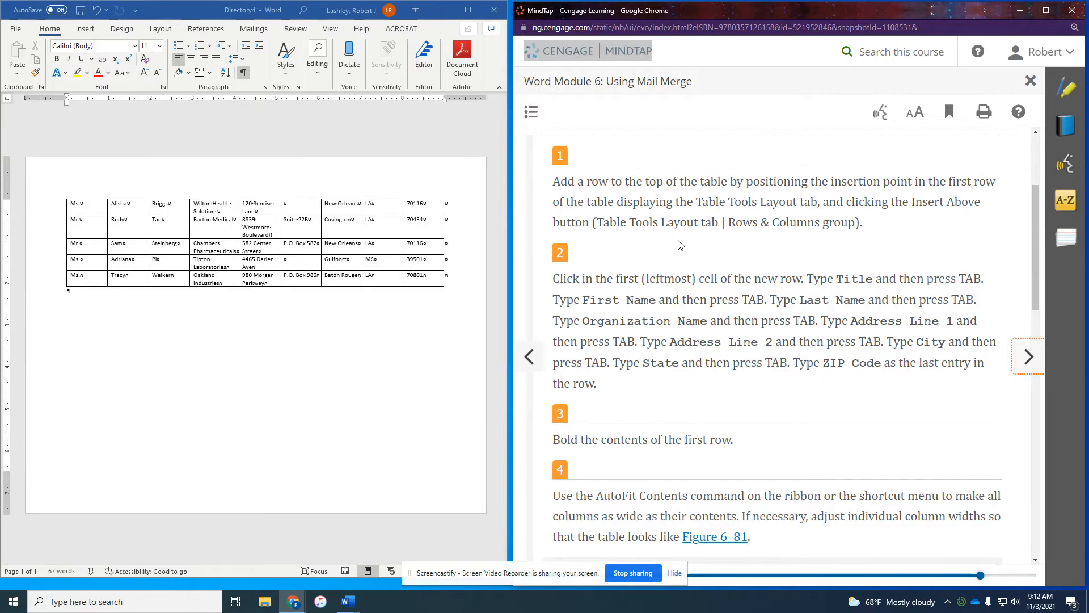
click(59, 208)
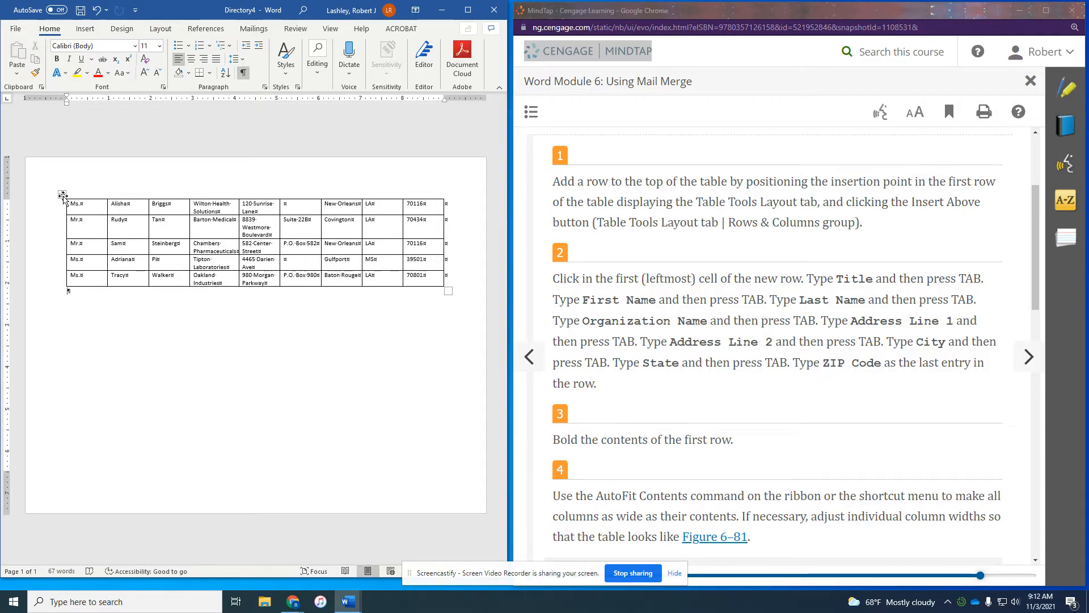
click(60, 211)
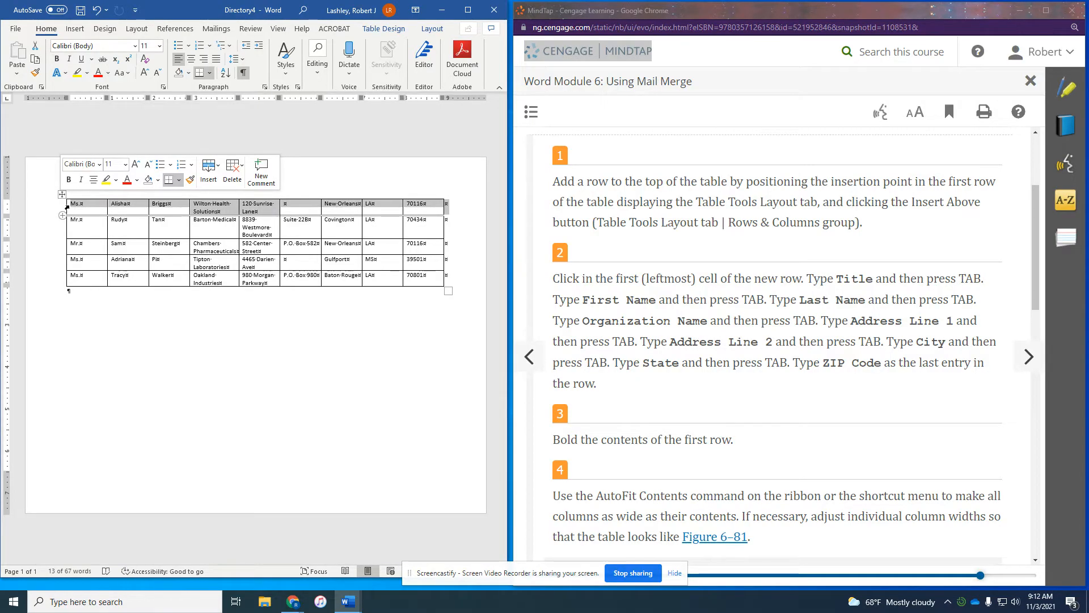
click(209, 170)
click(218, 193)
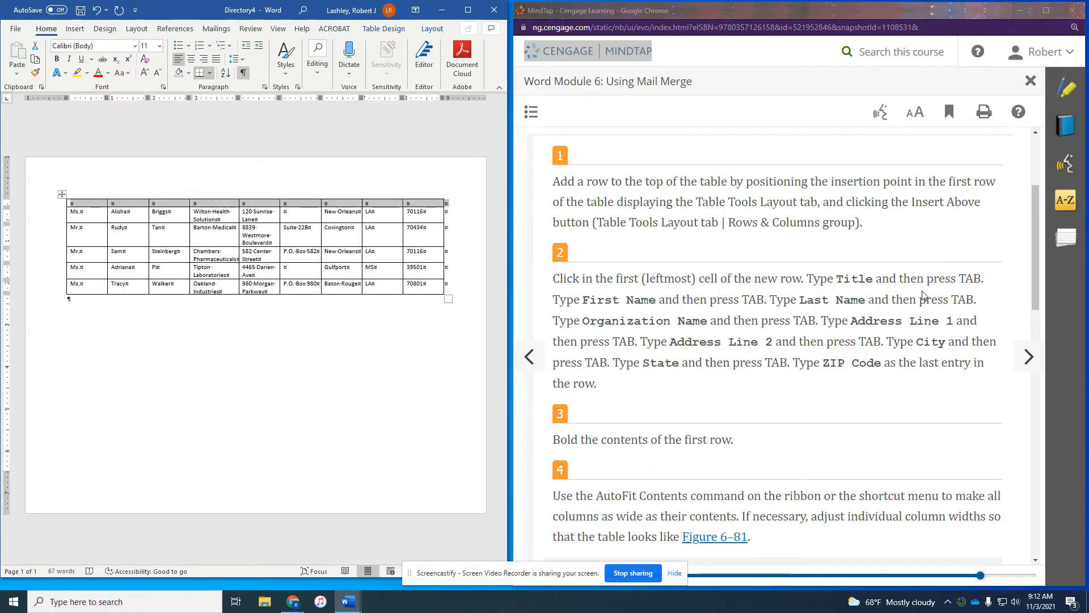
Fill the first four cells of the new row with the headings Title, First Name, Last Name and Organization Name.
click(87, 203)
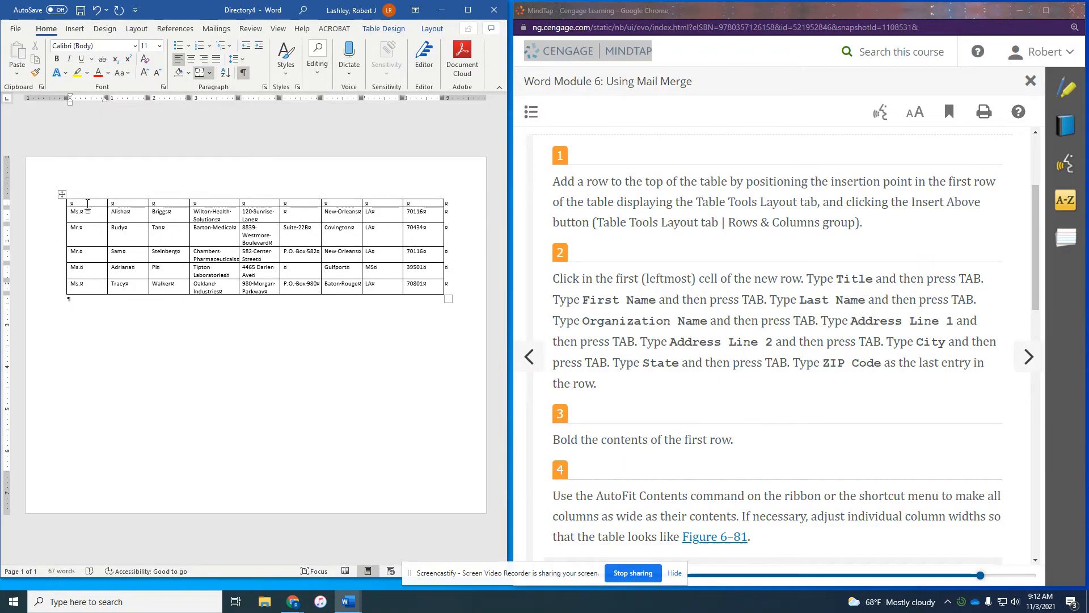
text(Title)
key(Tab)
text(First Nam)
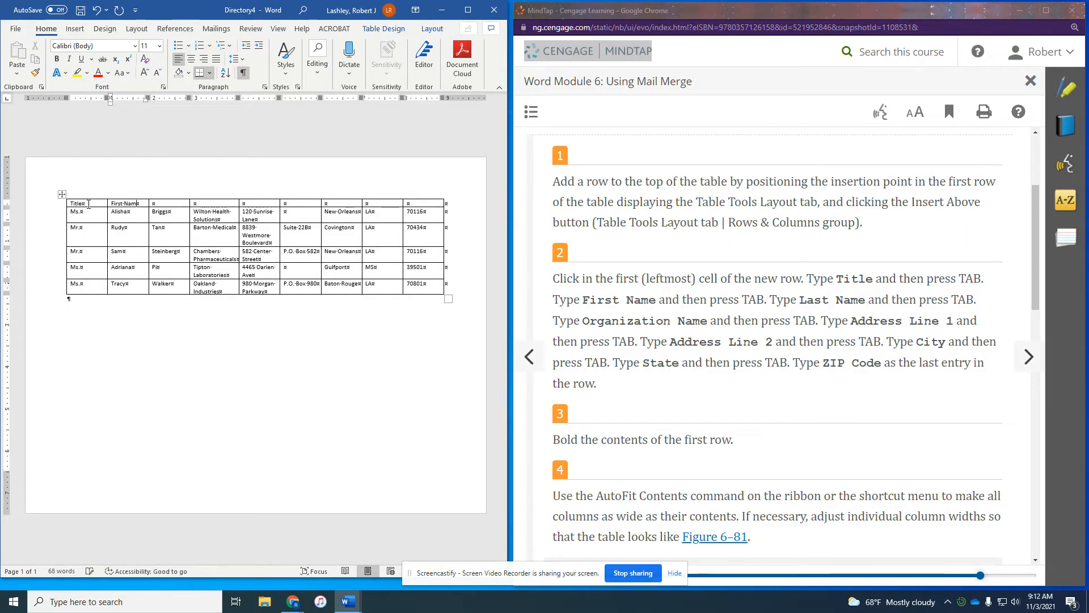
text(Last Name)
key(Tab)
text(Organization Name)
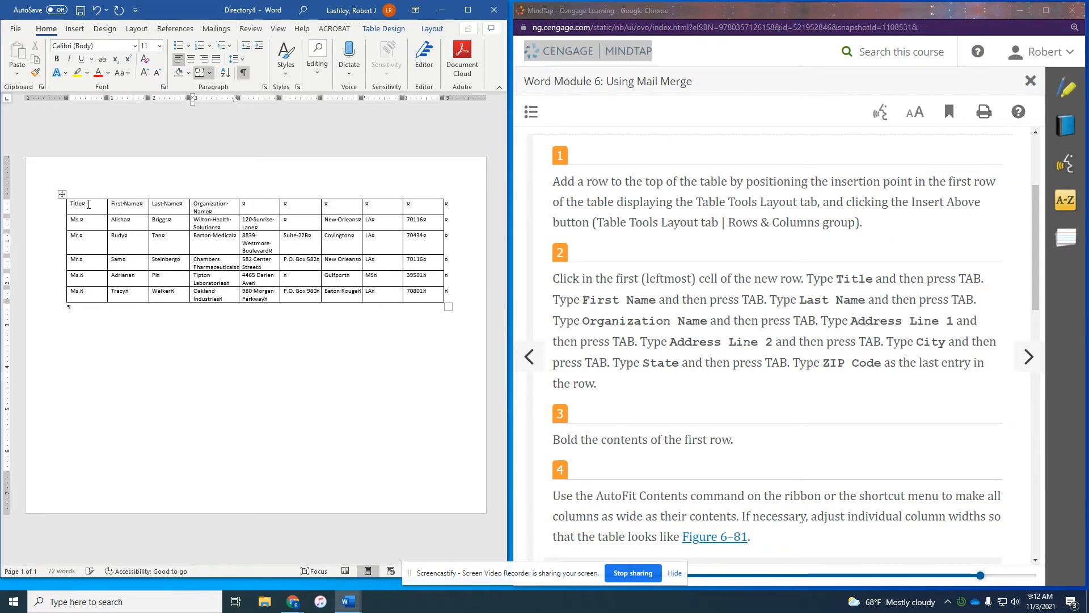
Complete the header row with the headings Address Line 1, Address Line 2, City, State and Zip Code.
key(Tab)
text(Address Line 1)
key(Tab)
text(Address Line 2)
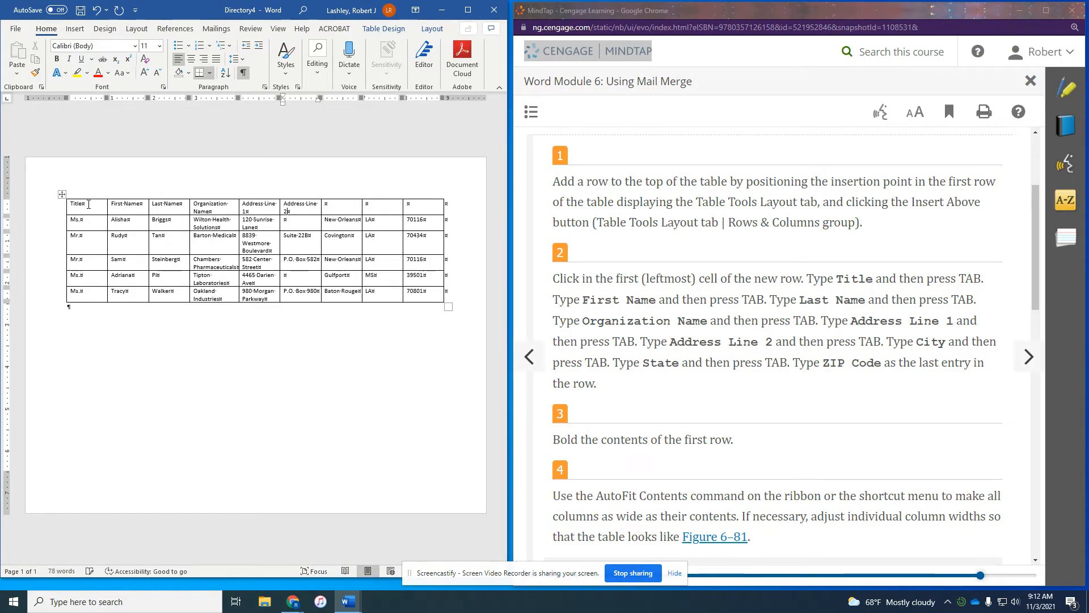
key(Tab)
text(City )
text(State)
key(Tab)
text(Zi)
text( C)
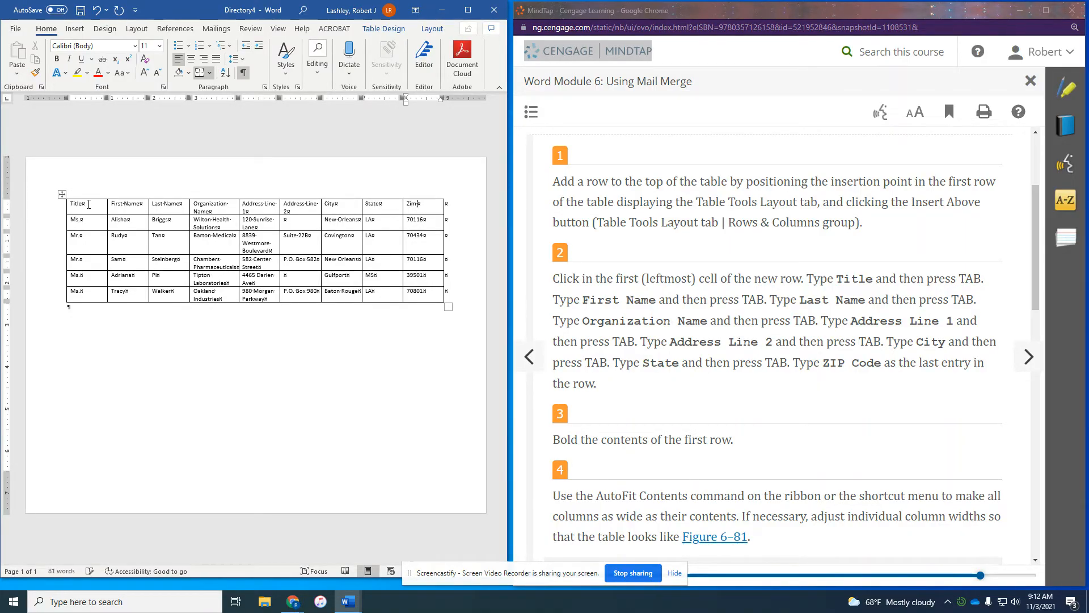
text(ip Code)
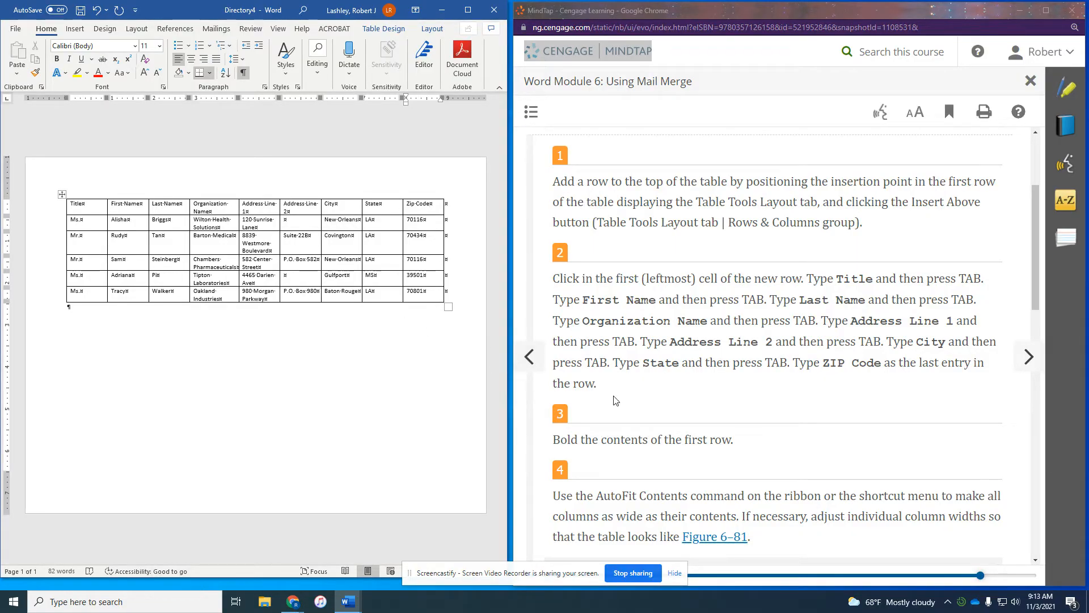
Bold the contents of the table's header row.
scroll(730, 435, down, 2)
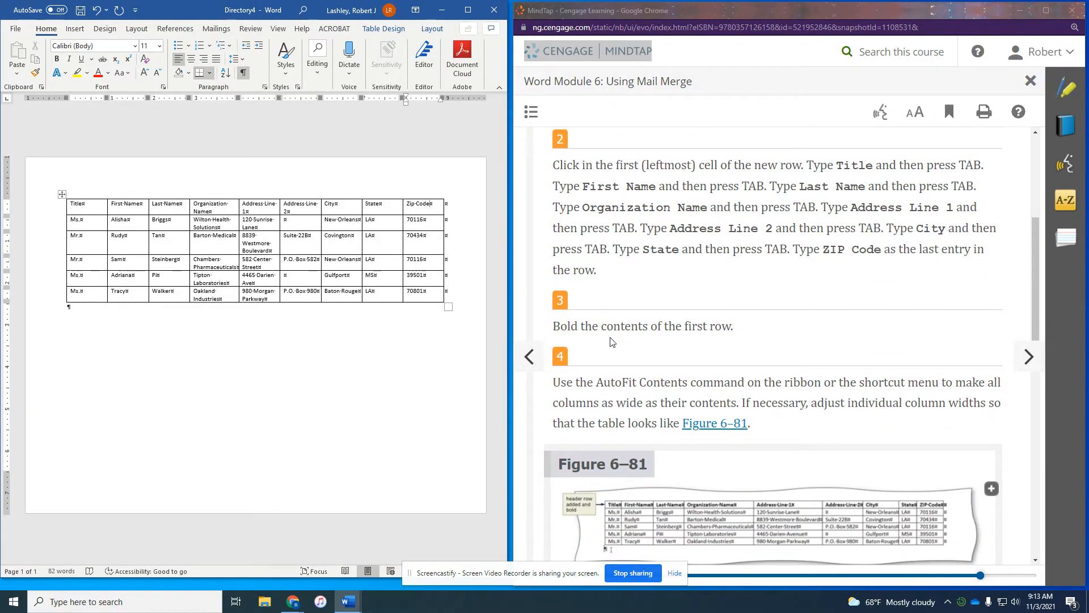
click(34, 207)
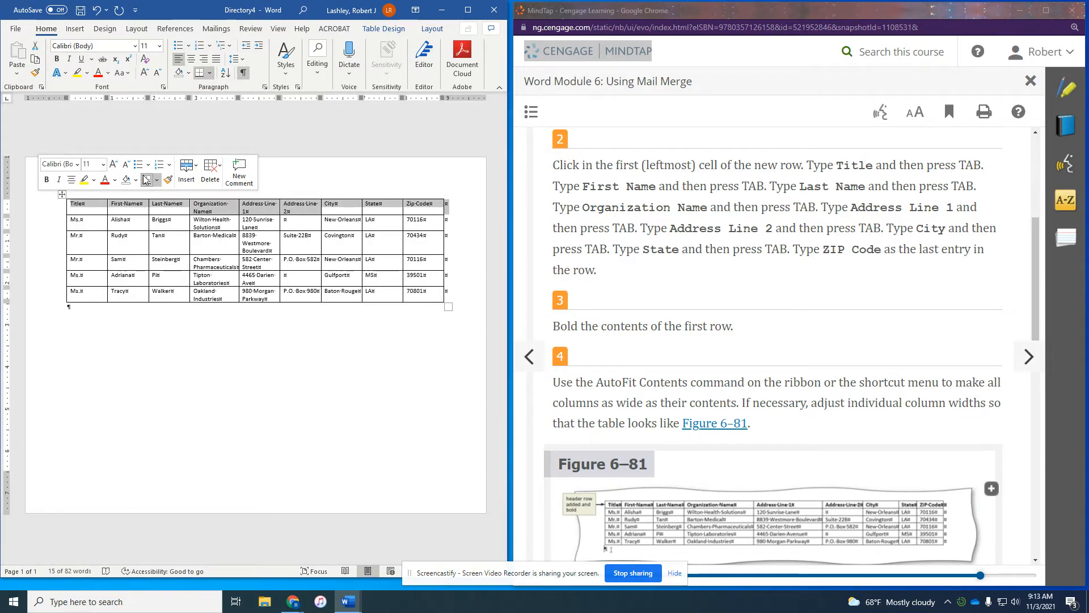
click(46, 179)
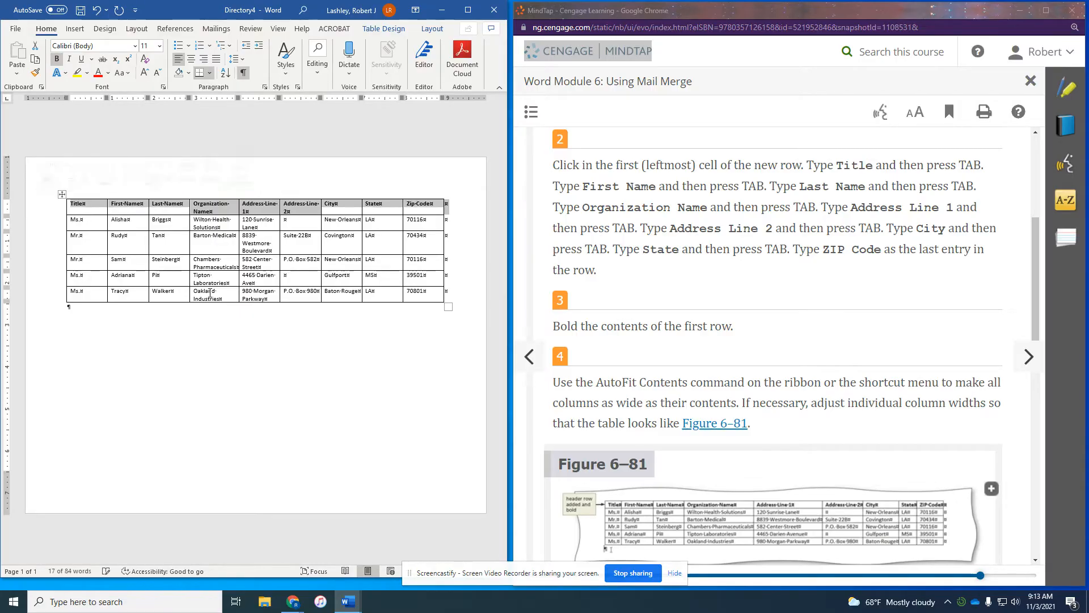
Narrow the table's Title, First Name and Last Name columns and widen Organization Name so its entries fit on one line.
scroll(797, 468, down, 2)
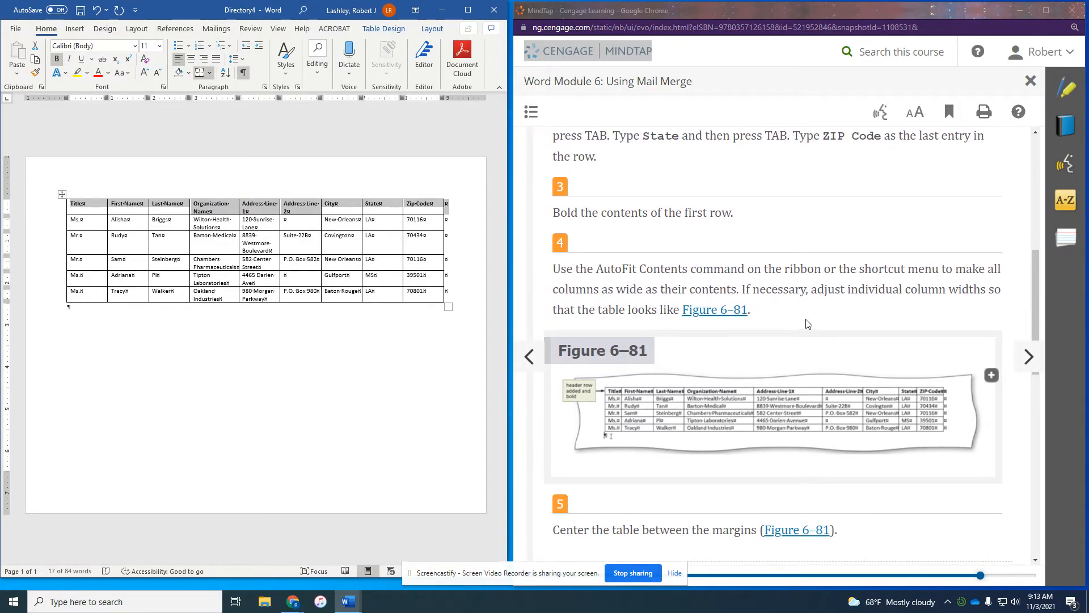
scroll(783, 315, down, 1)
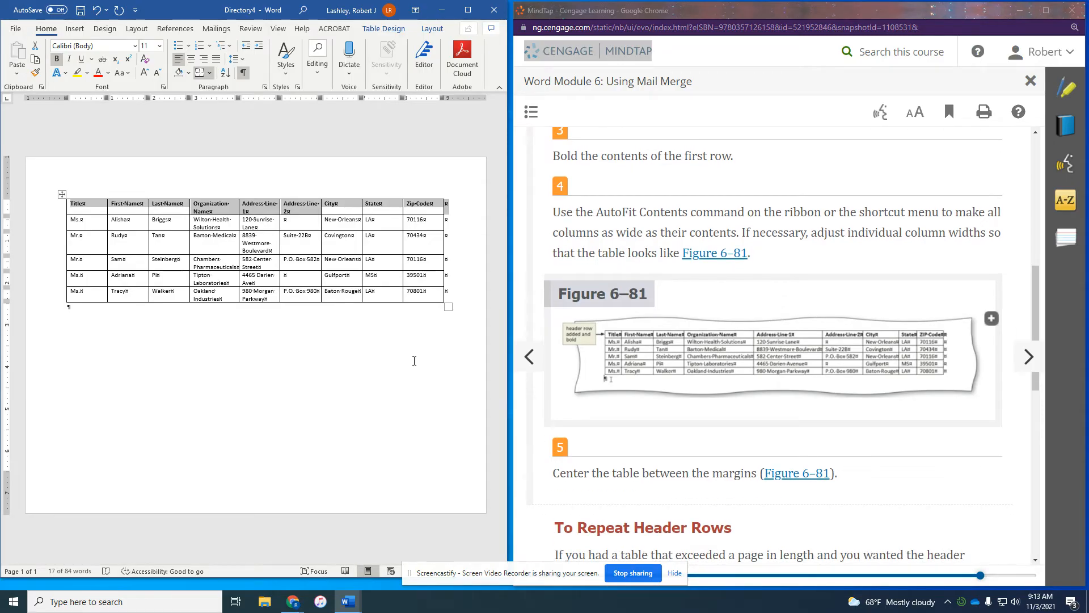
click(367, 323)
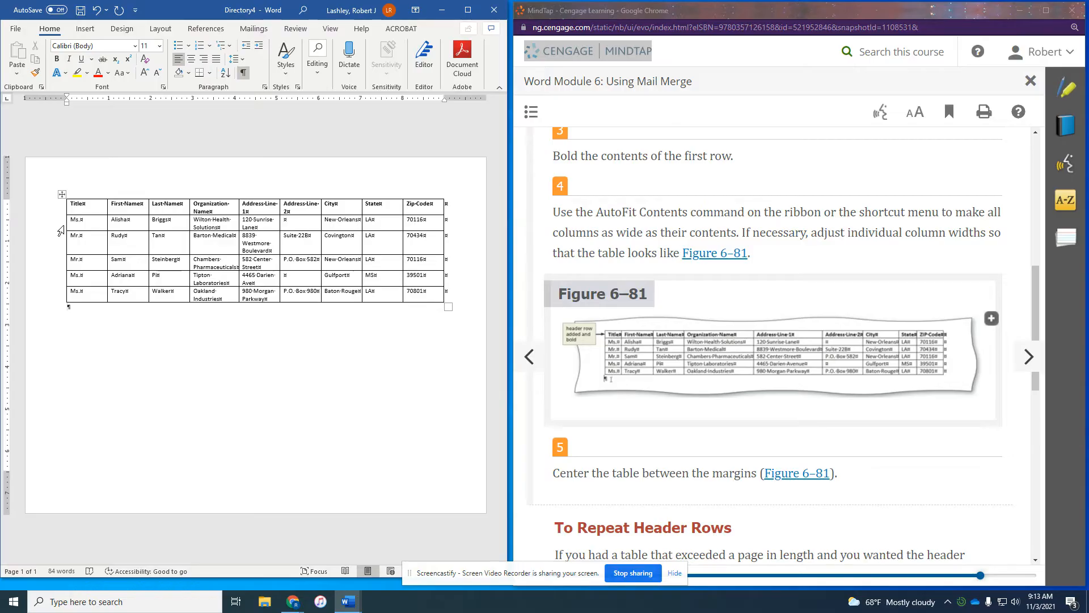
mouse_move(108, 219)
mouse_down()
mouse_move(86, 220)
mouse_move(136, 228)
mouse_move(124, 230)
mouse_up()
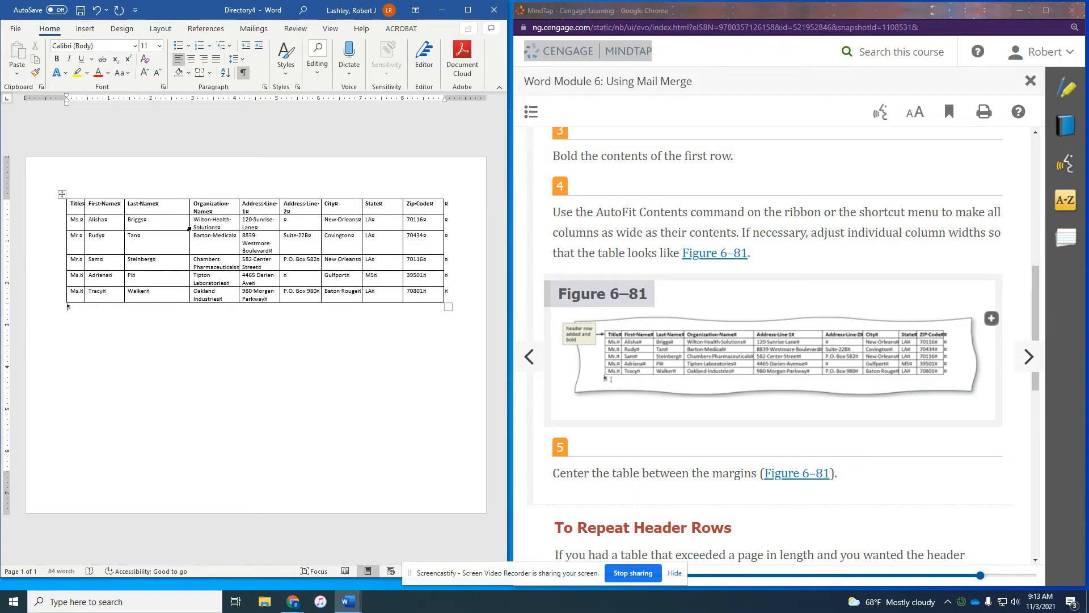
drag(189, 229, 161, 230)
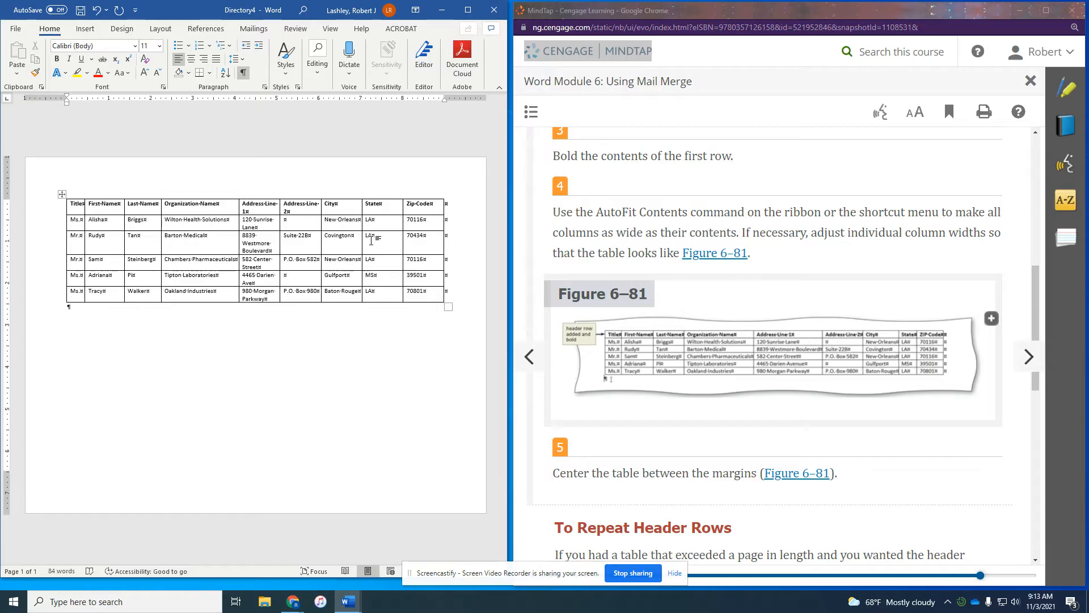
Narrow the Zip Code, State and City columns and widen Address Line 1 by moving the column borders.
drag(403, 238, 413, 238)
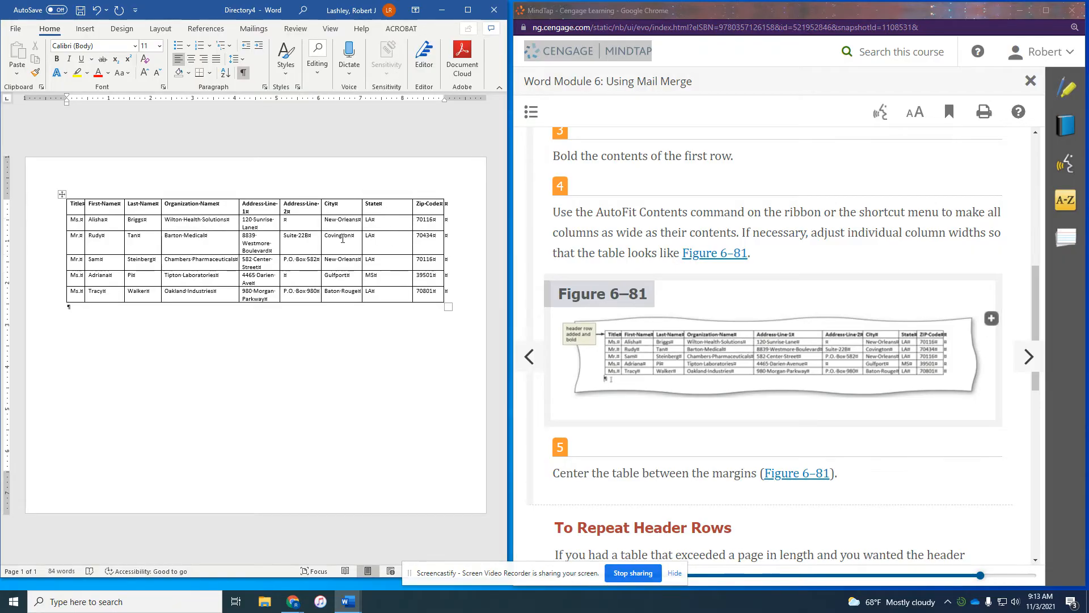
drag(361, 240, 392, 243)
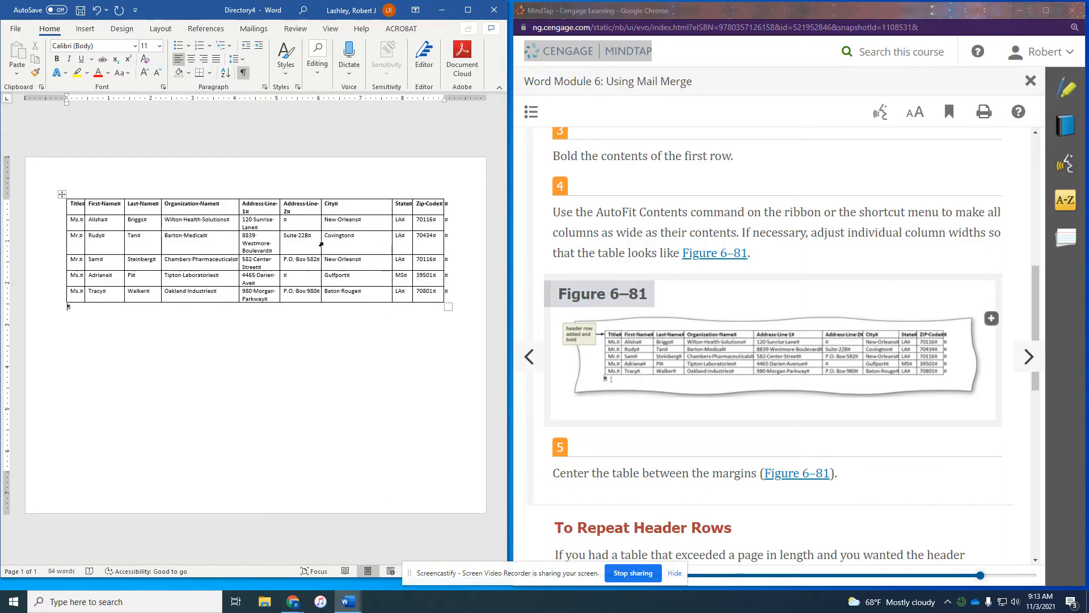
drag(320, 244, 350, 245)
drag(280, 246, 300, 246)
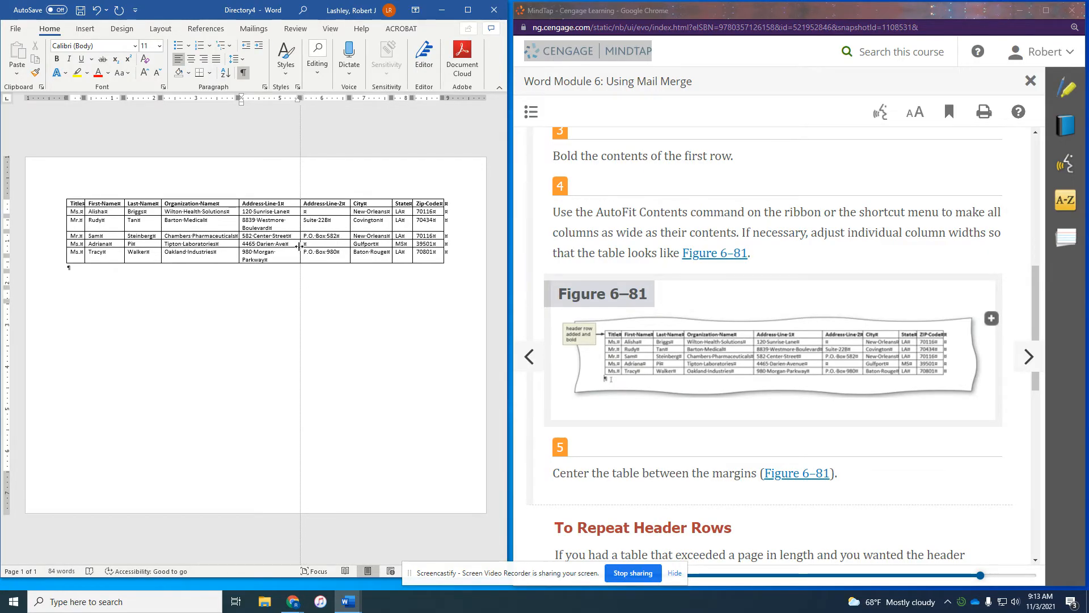
drag(300, 247, 307, 247)
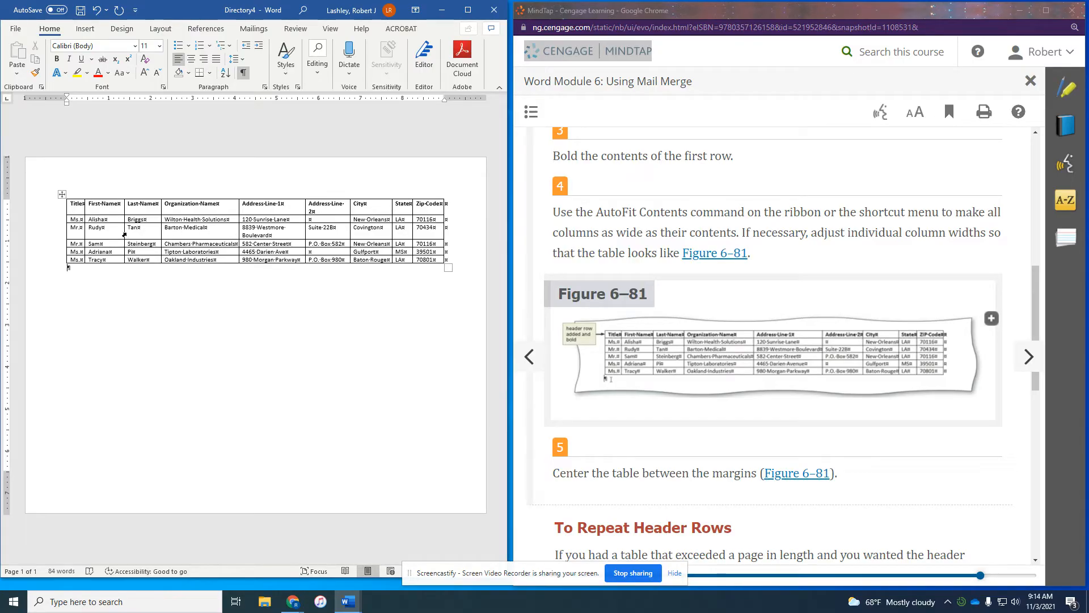
Slightly narrow the First Name column and shift the borders after Last Name, Organization Name and City a little to the left.
drag(124, 233, 157, 233)
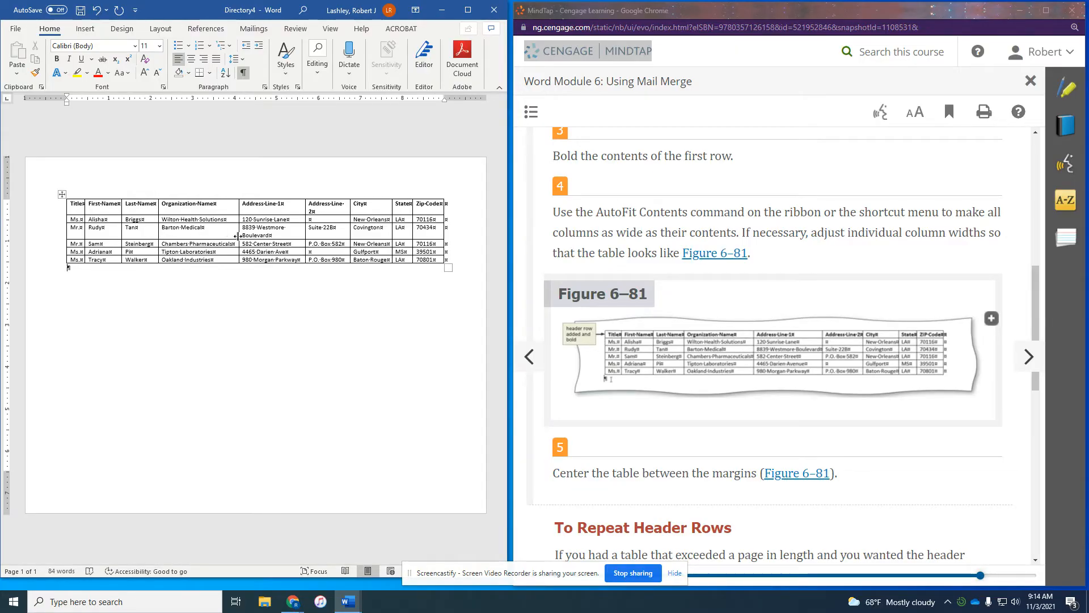
drag(238, 235, 237, 235)
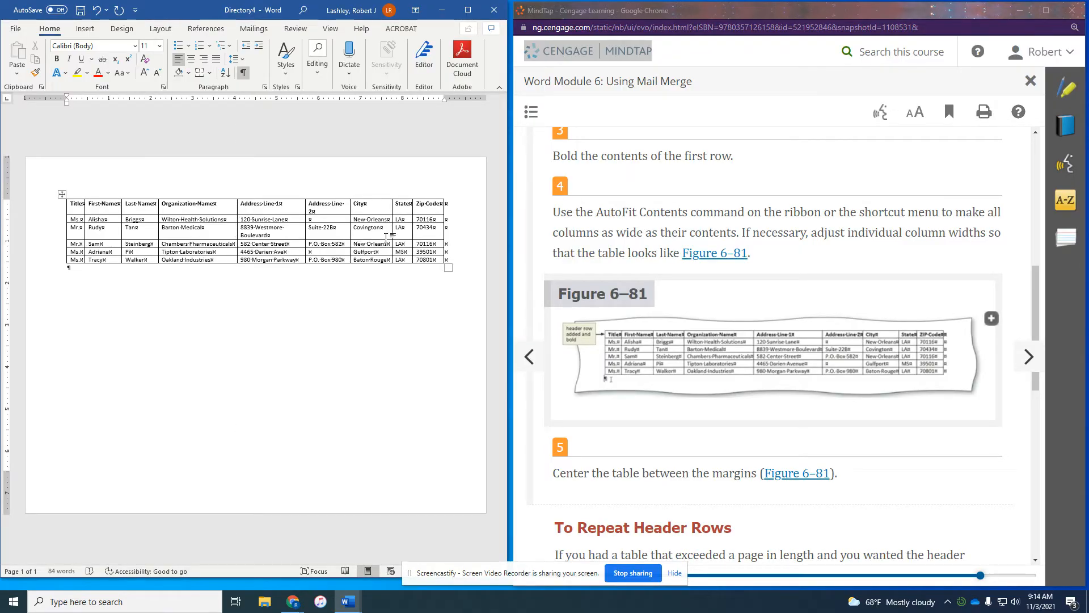
drag(391, 235, 389, 235)
AutoFit the State, City, Address Line 2, Address Line 1, Organization Name, Last Name and First Name columns to their contents.
click(416, 200)
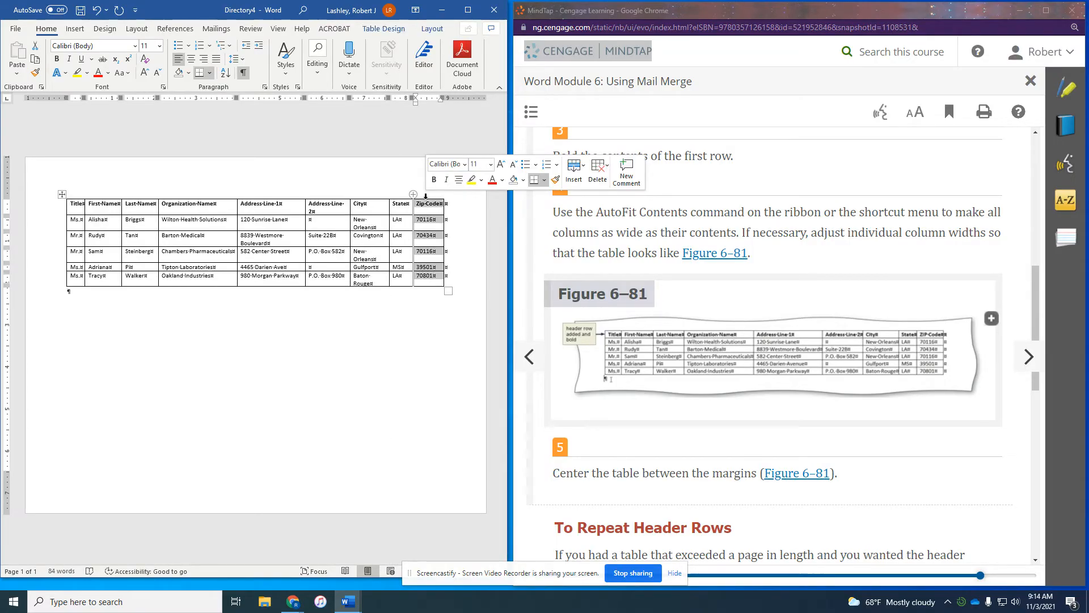
double_click(413, 208)
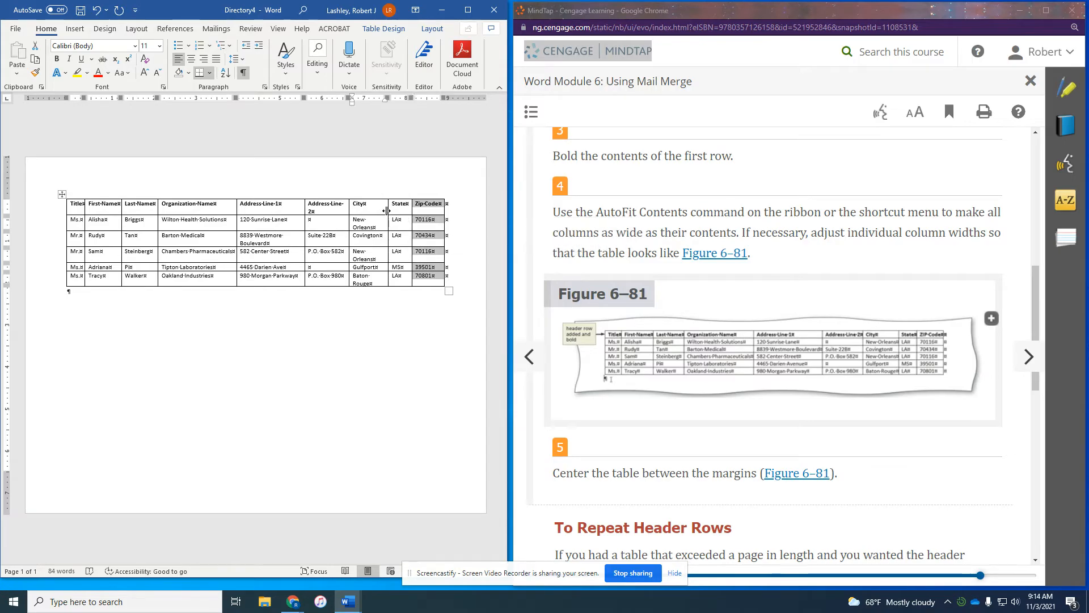
double_click(389, 212)
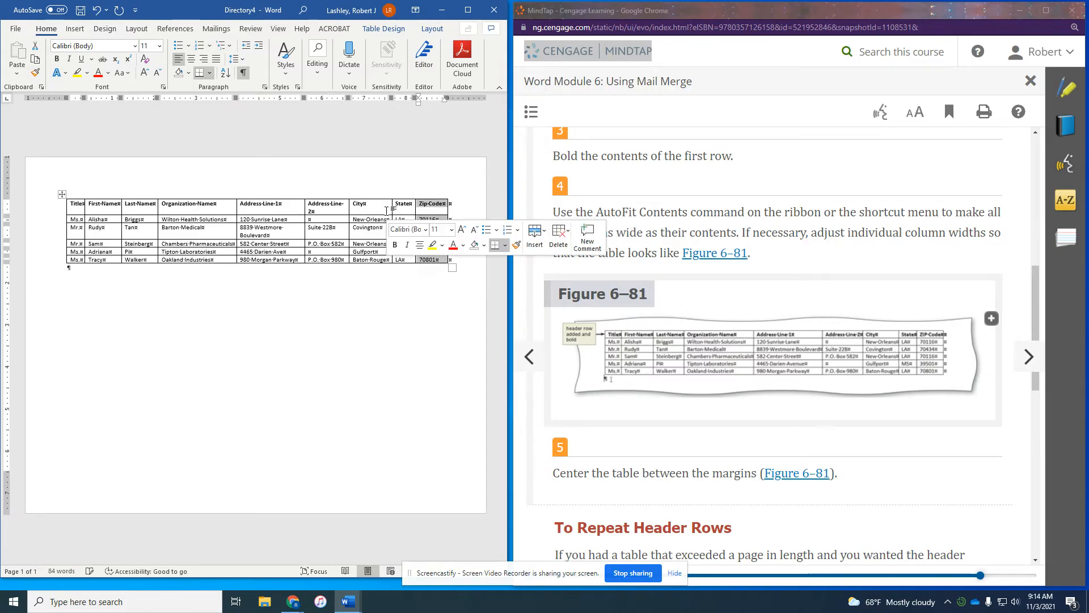
double_click(349, 210)
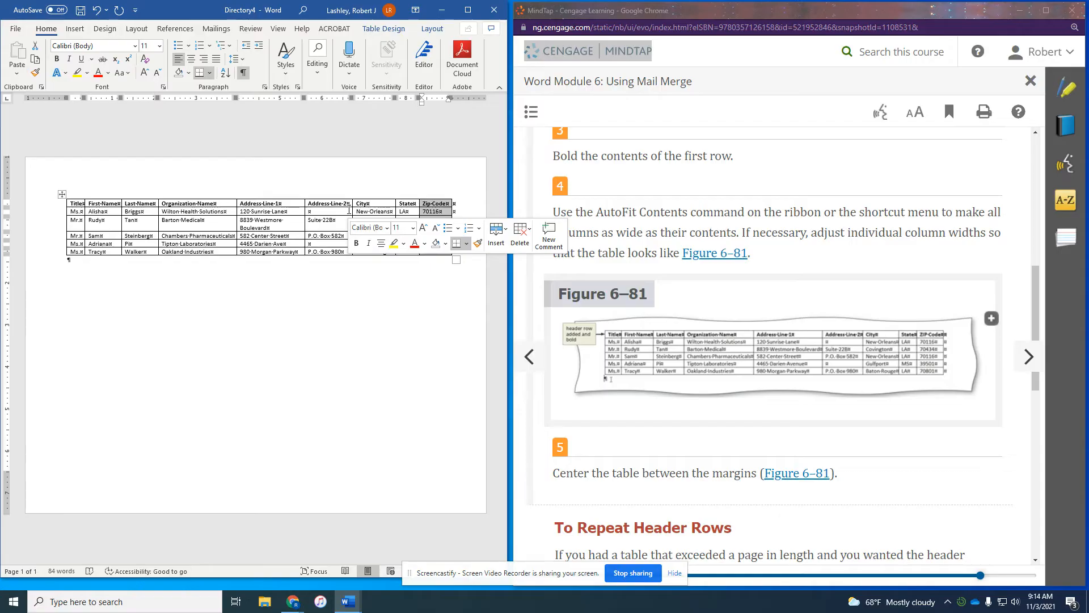
double_click(304, 213)
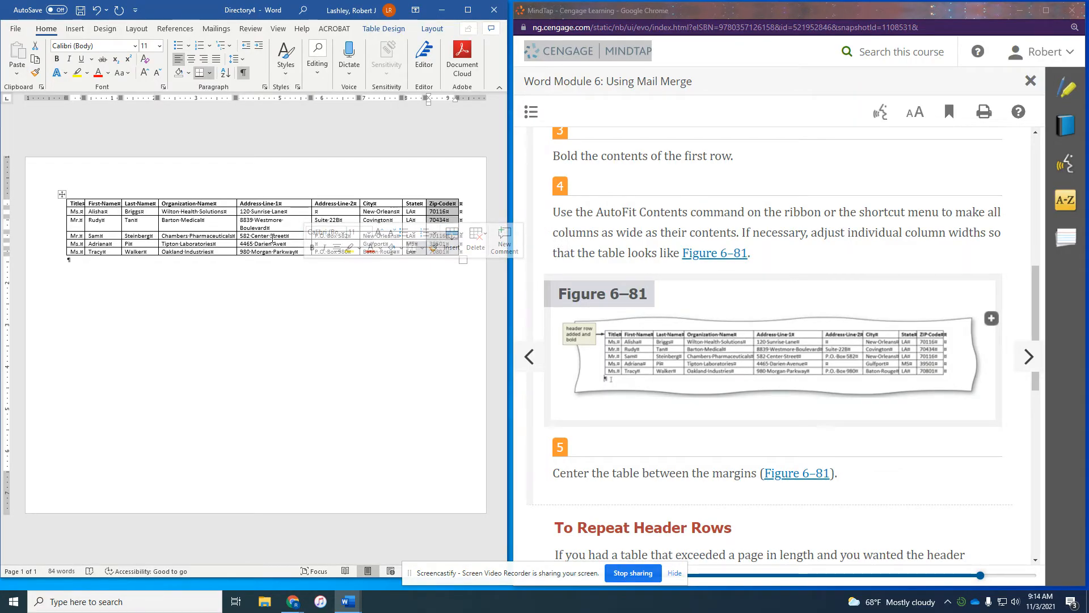
double_click(236, 225)
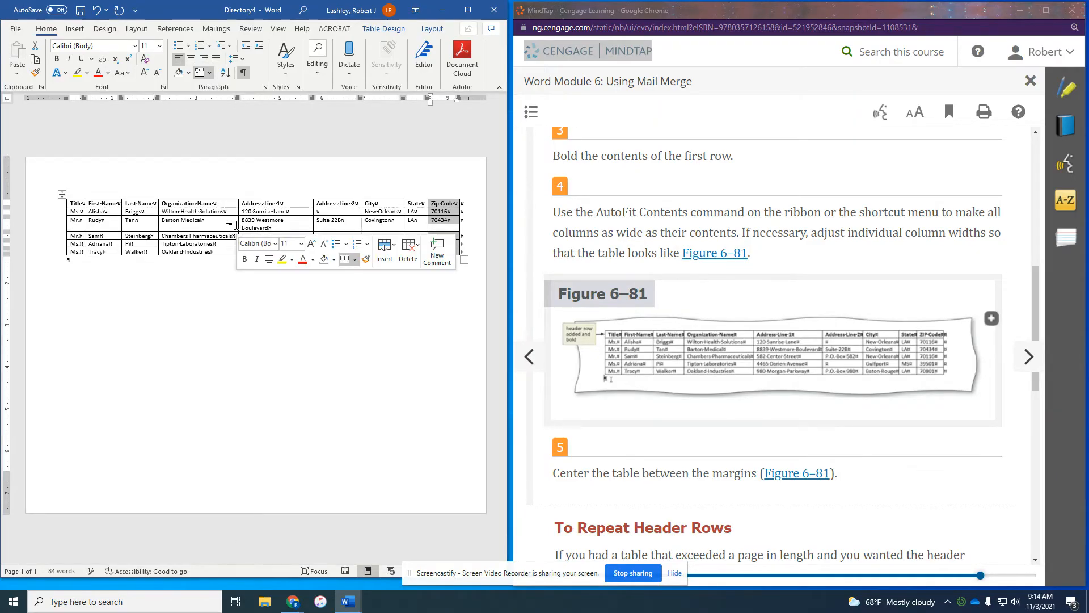
double_click(159, 227)
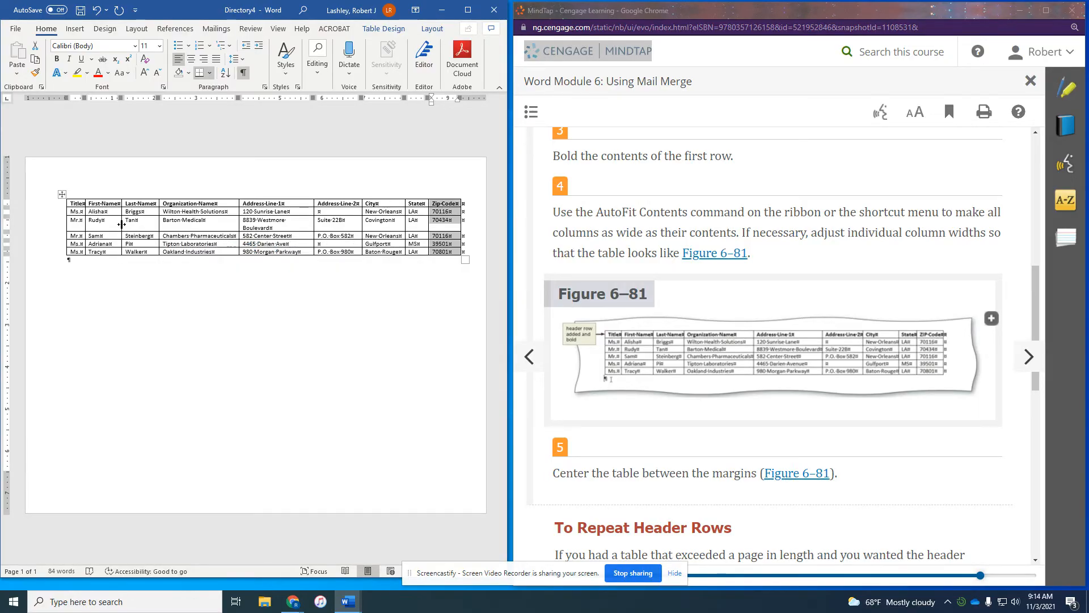
double_click(122, 226)
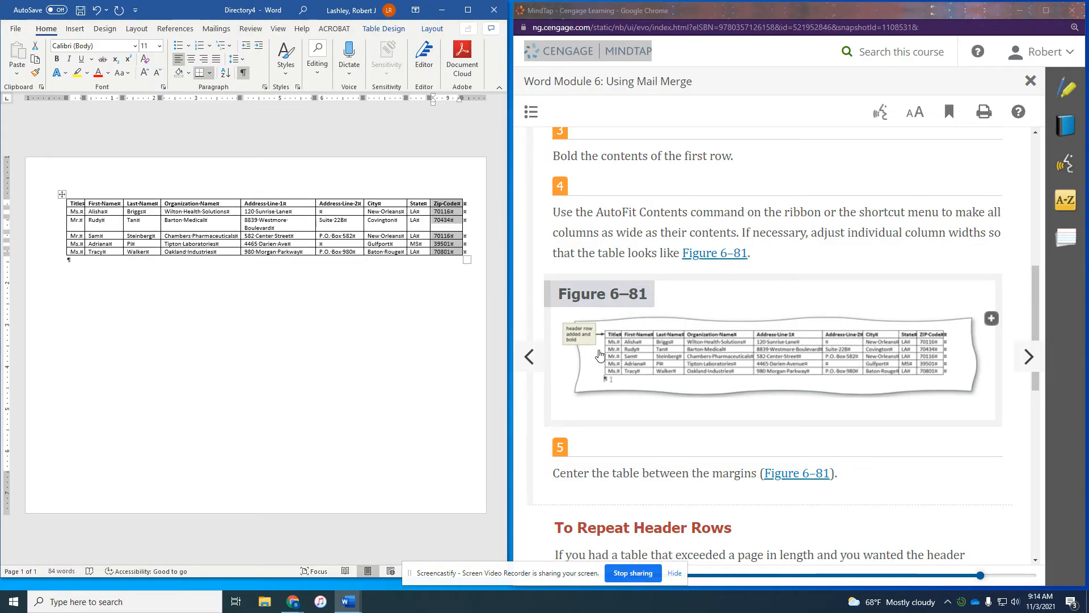
Extend the table to the left and shift its column borders so each Address Line 1 entry fits on one line, as in Figure 6-81.
scroll(618, 380, down, 2)
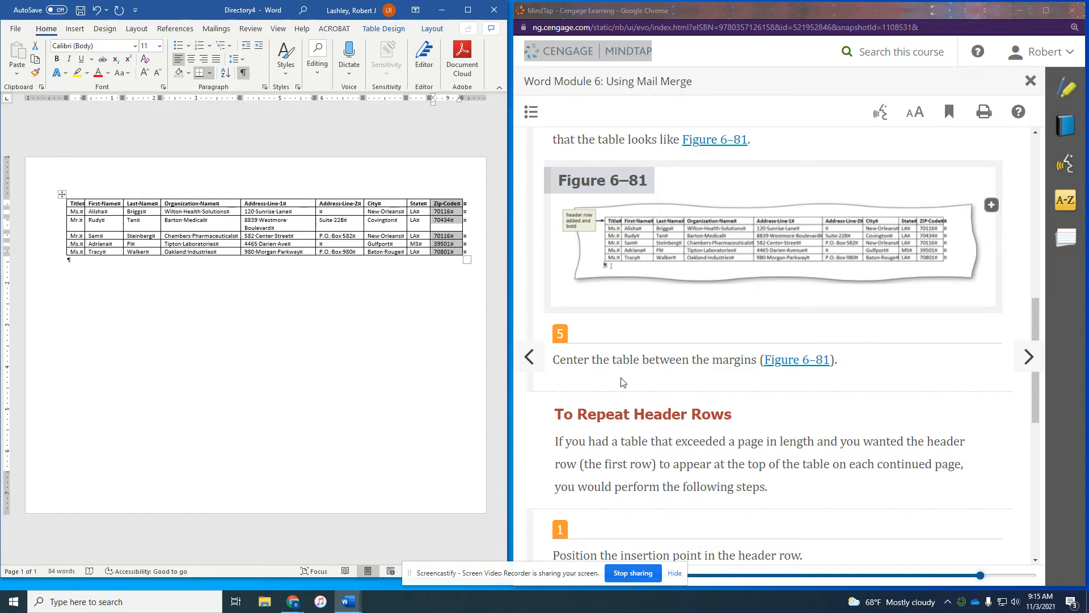
scroll(621, 382, down, 2)
scroll(620, 382, up, 4)
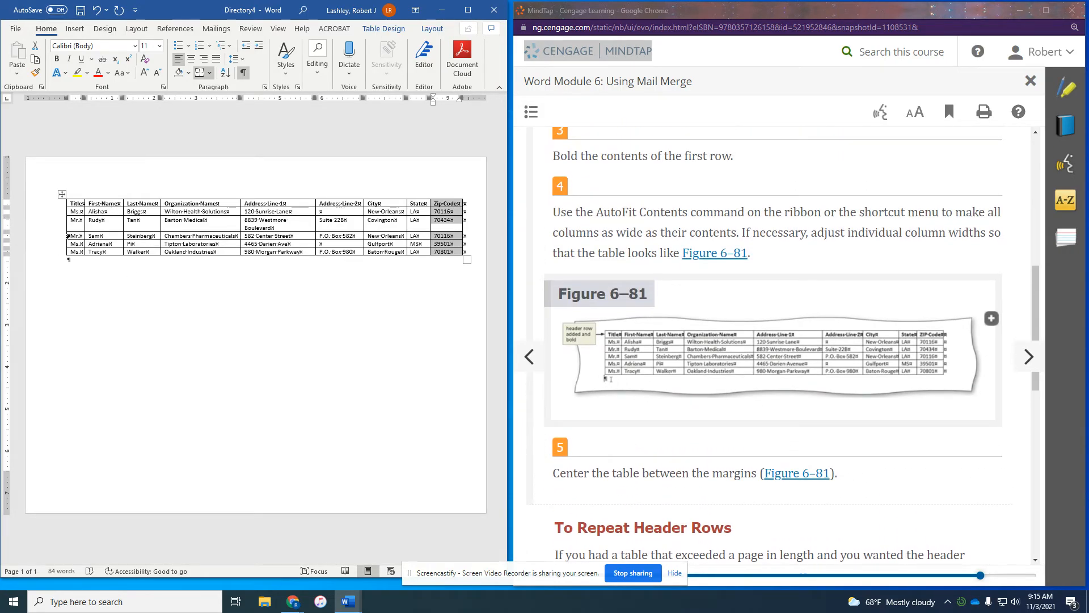
drag(66, 232, 151, 230)
drag(242, 229, 232, 227)
click(299, 273)
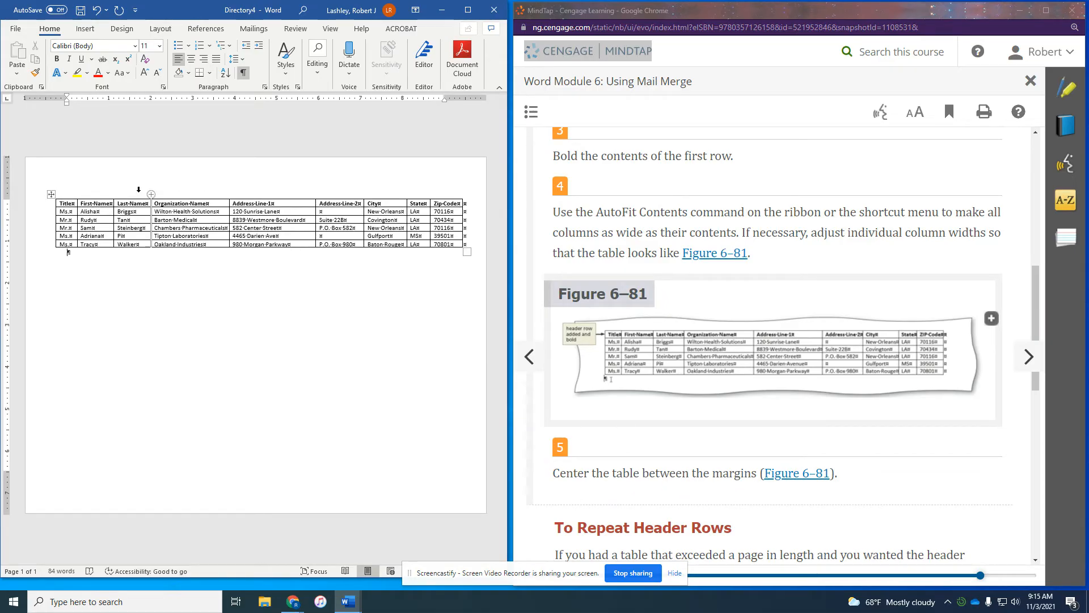
Center the whole table between the page margins.
click(51, 194)
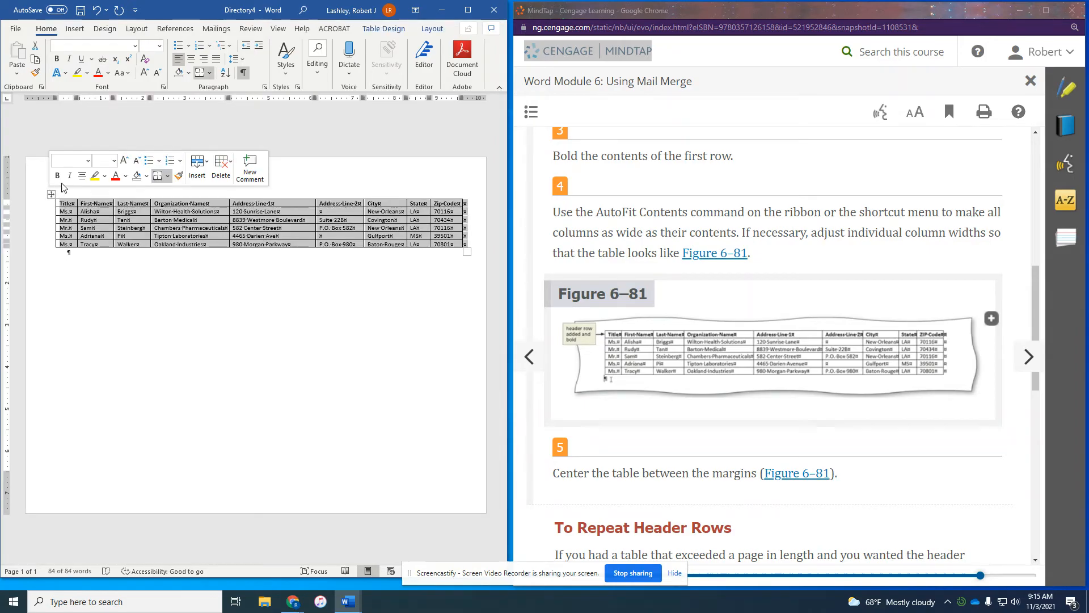
click(190, 60)
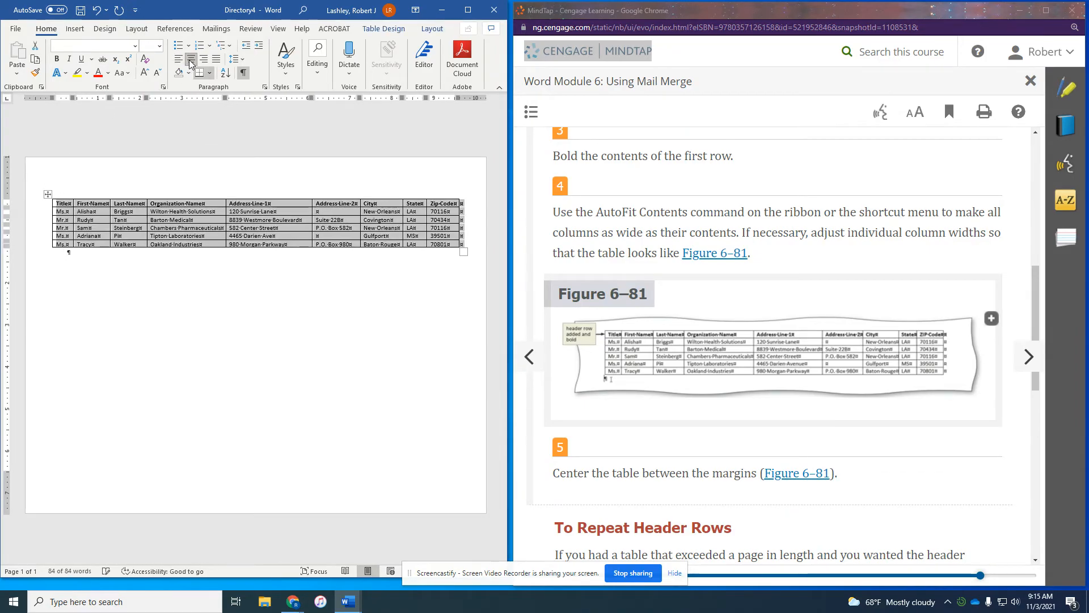
click(481, 409)
Follow the To Repeat Header Rows instructions to set the table's first row as a repeating header row, then view Figure 6-82.
scroll(585, 436, down, 4)
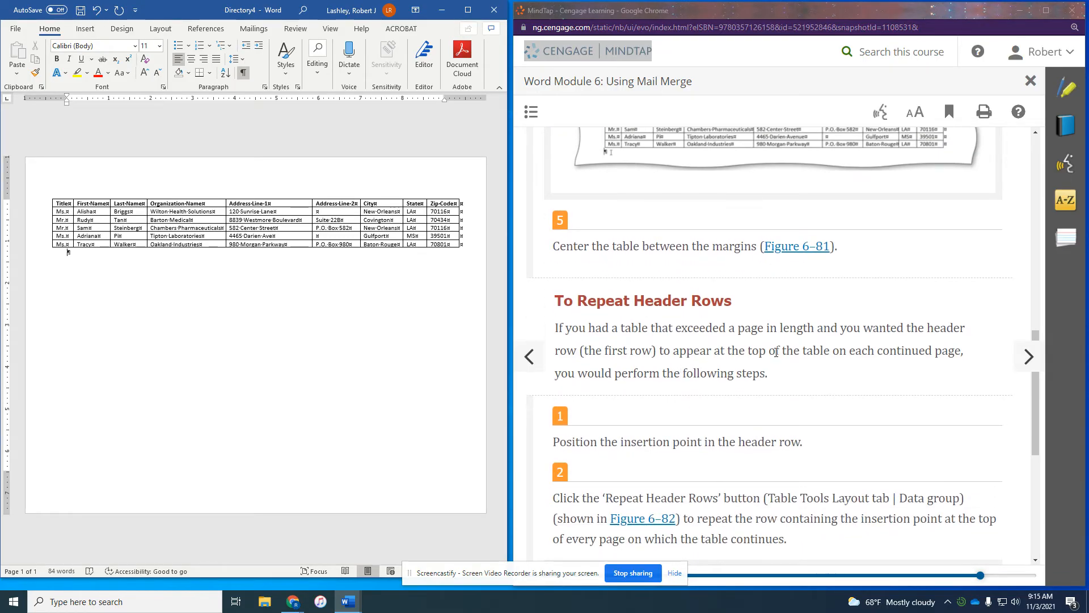
scroll(652, 406, down, 2)
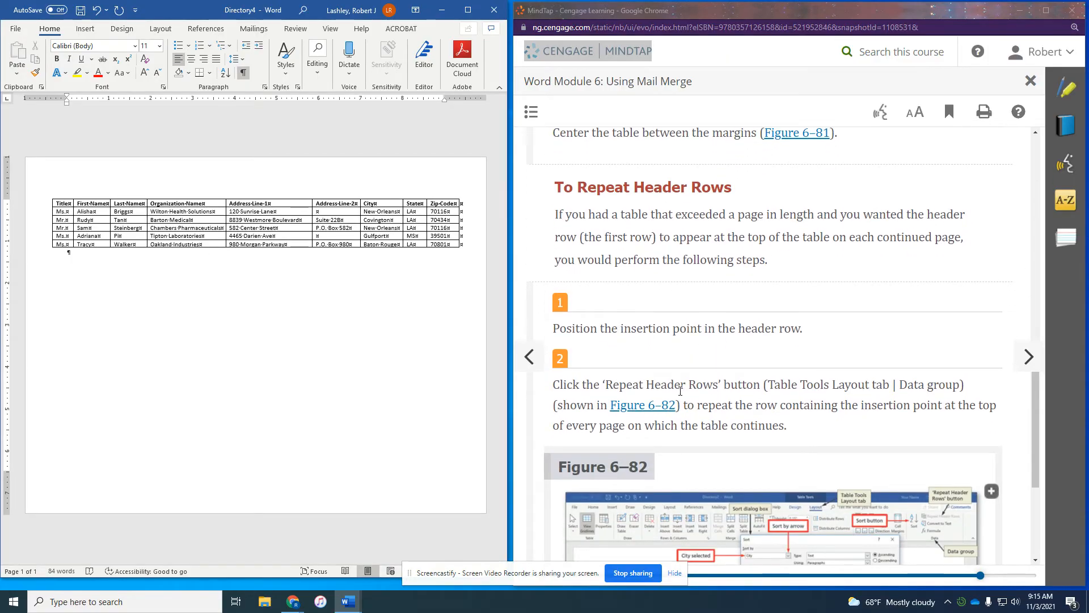
scroll(680, 391, down, 2)
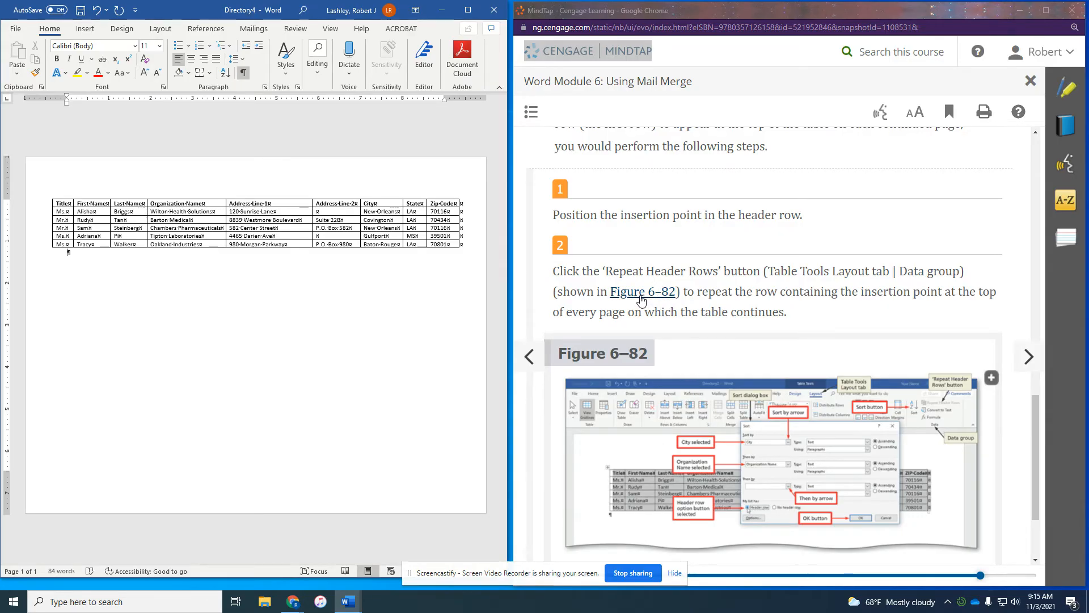
scroll(639, 292, up, 1)
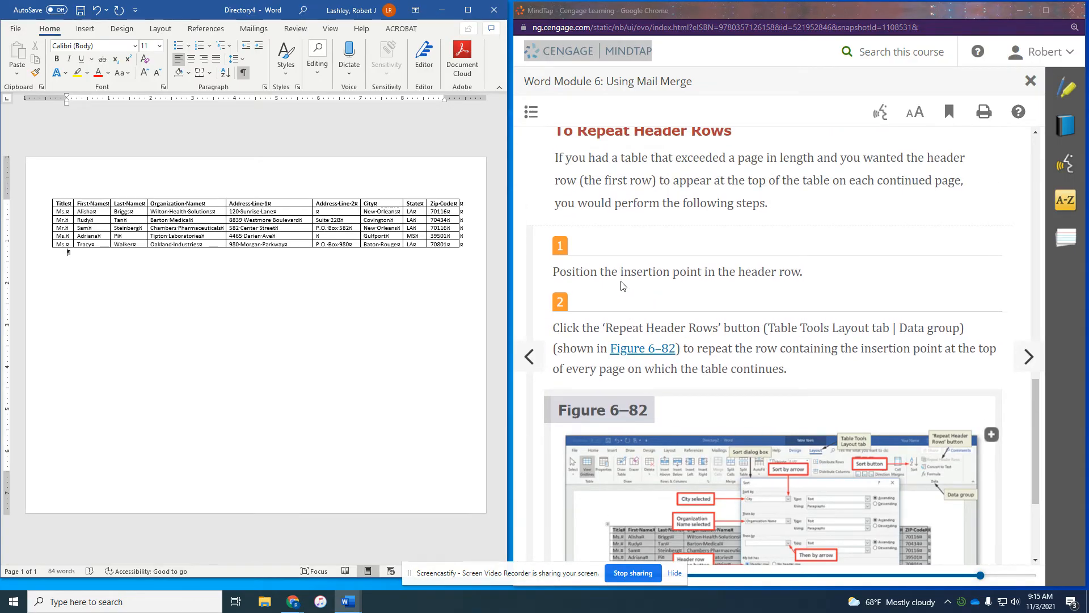
click(59, 201)
click(389, 29)
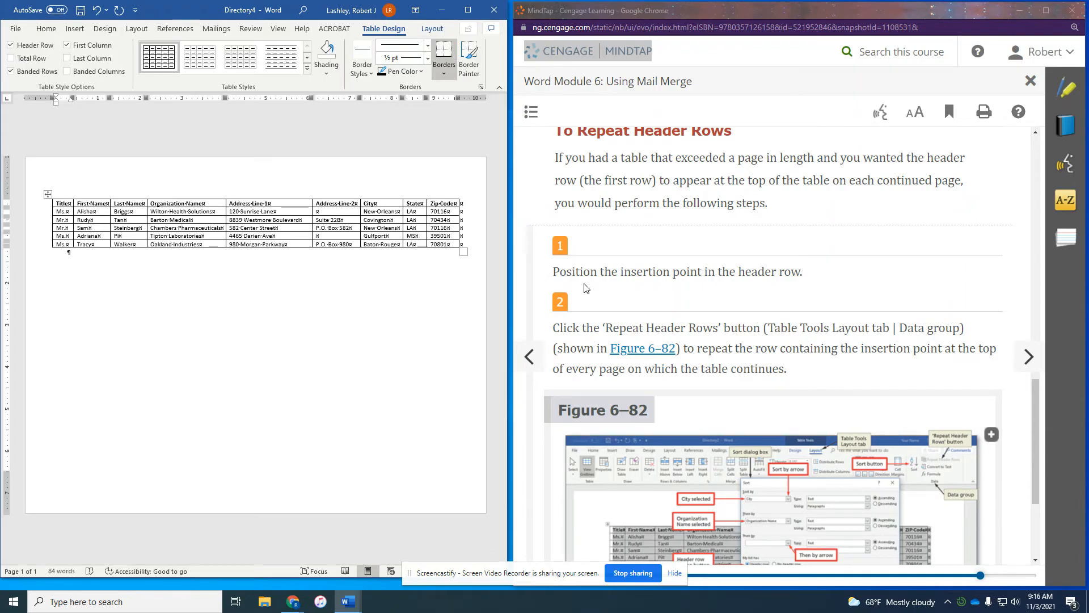
scroll(617, 323, down, 1)
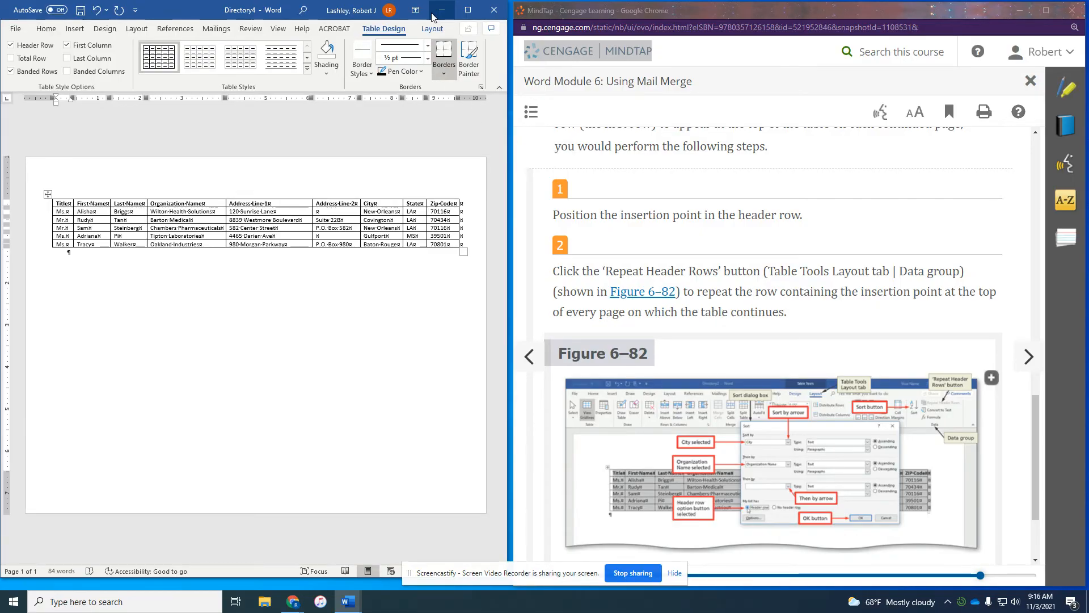
click(437, 30)
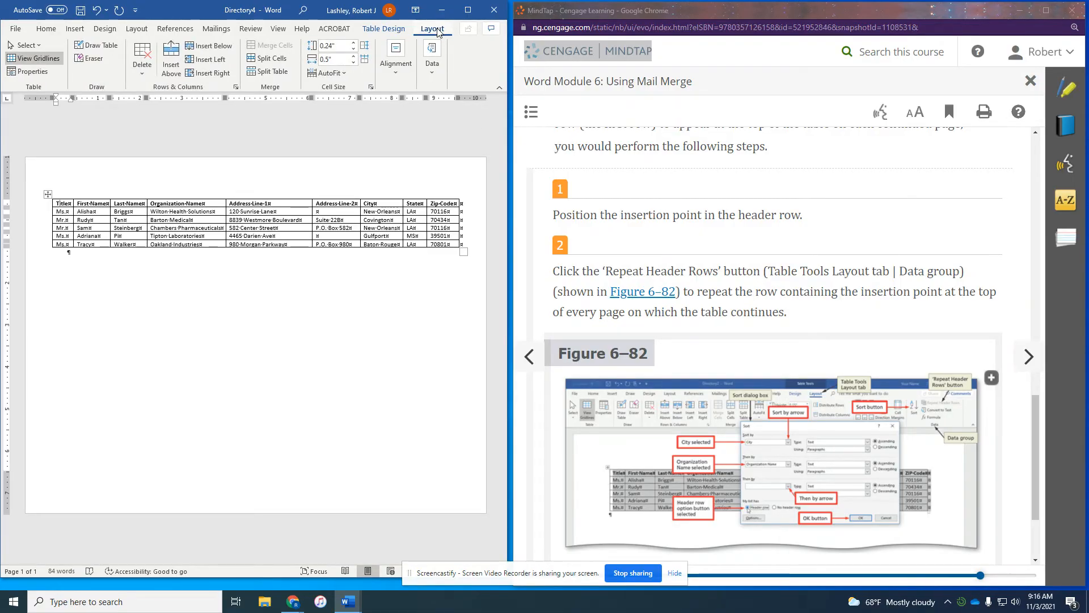
click(433, 85)
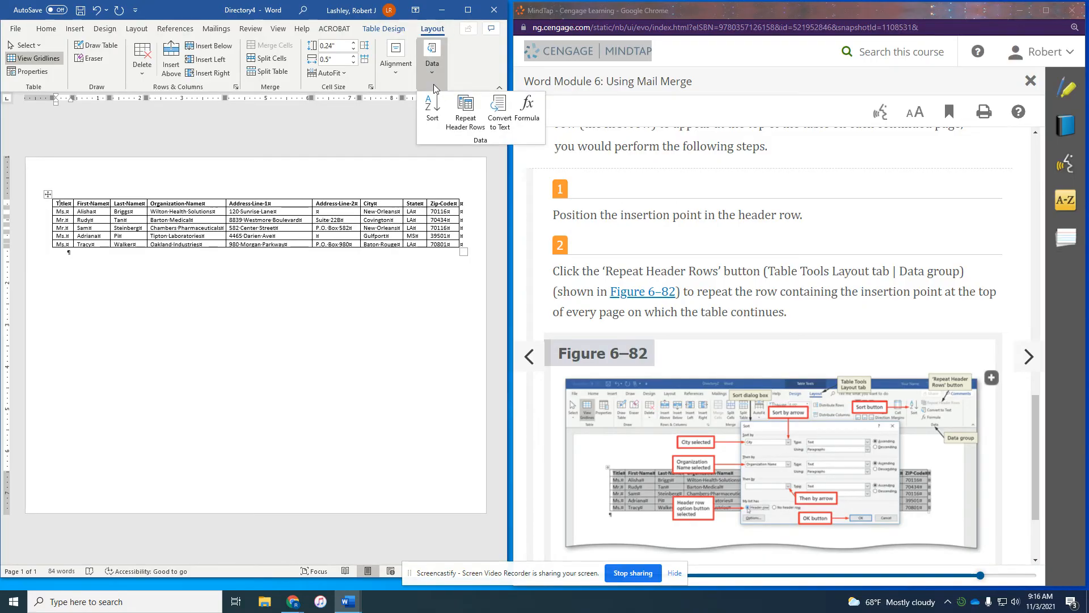
click(464, 114)
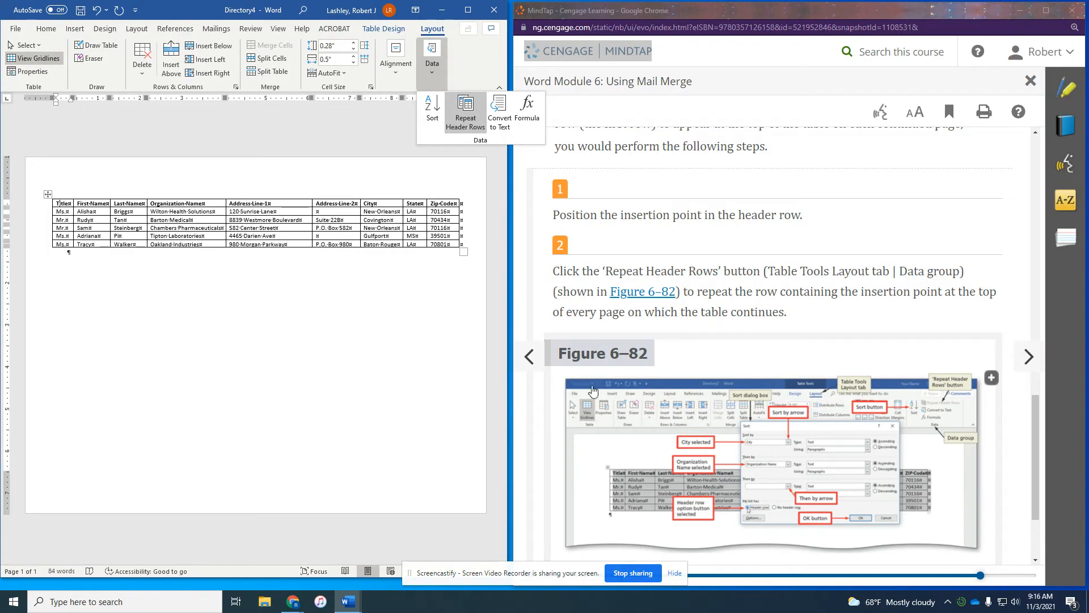
scroll(768, 332, down, 1)
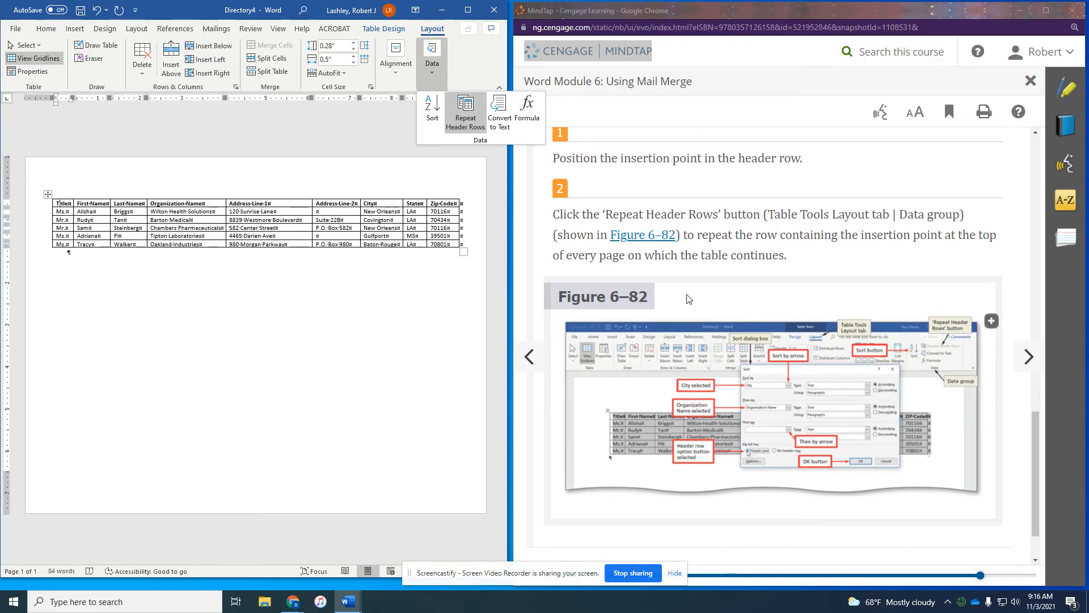
scroll(688, 299, down, 1)
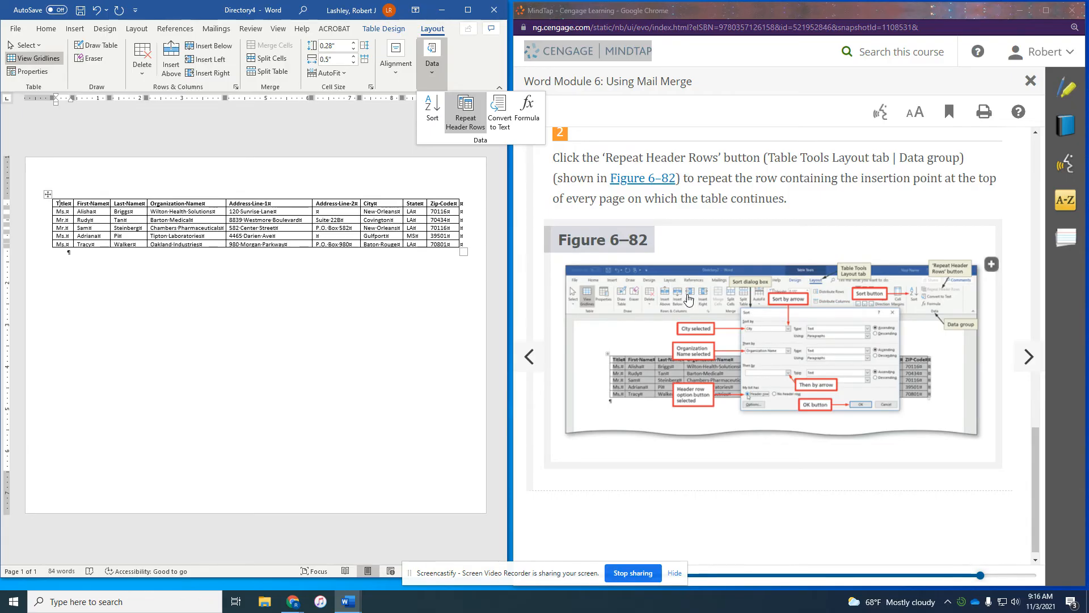
Turn off the table's repeating header row, and set it again with the entire first row selected.
scroll(689, 299, down, 1)
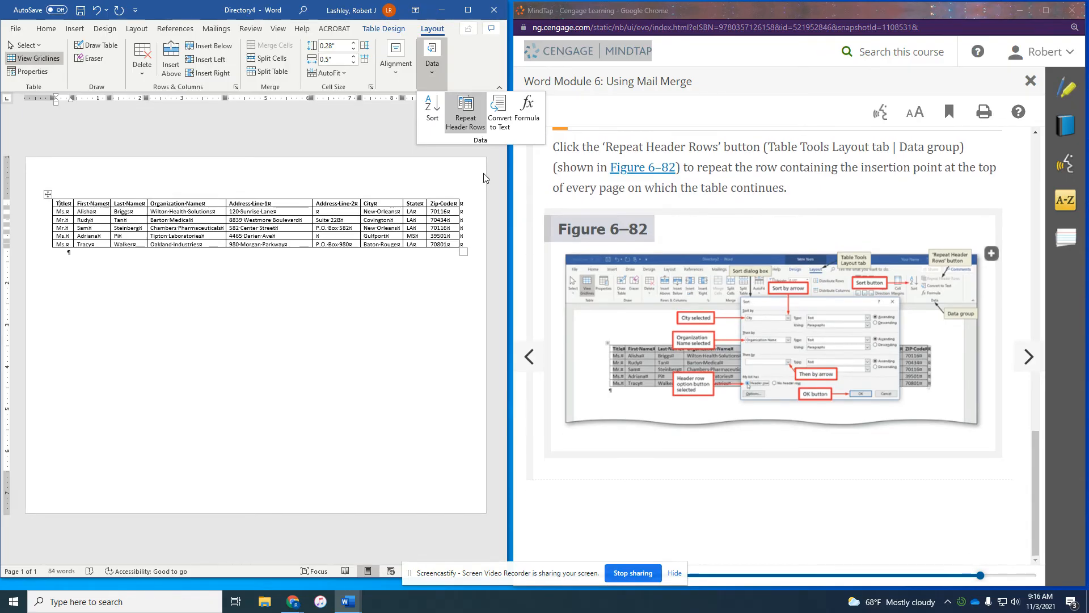
click(467, 115)
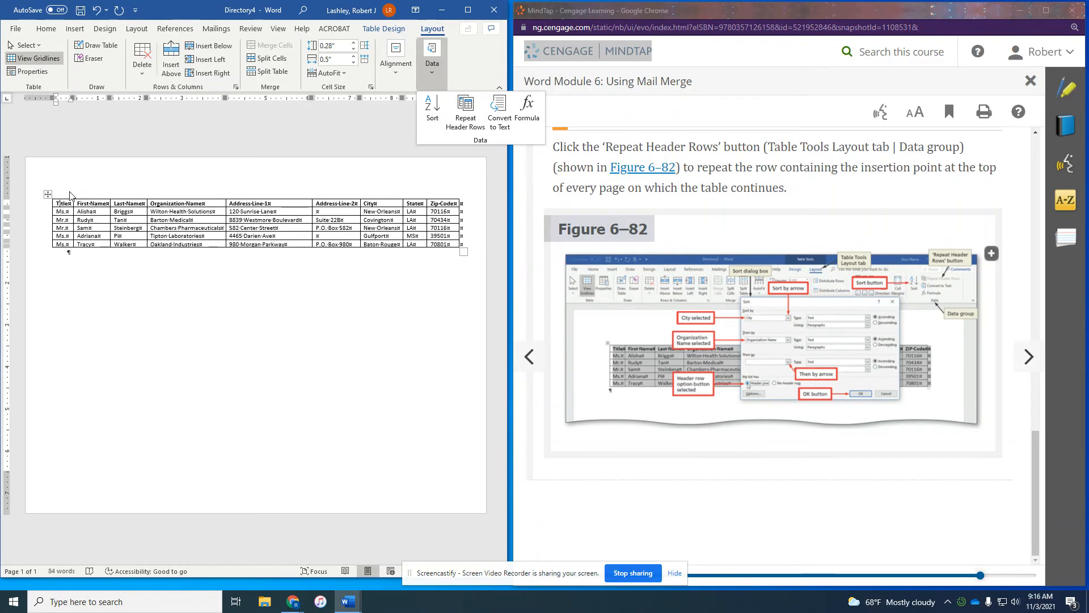
click(41, 206)
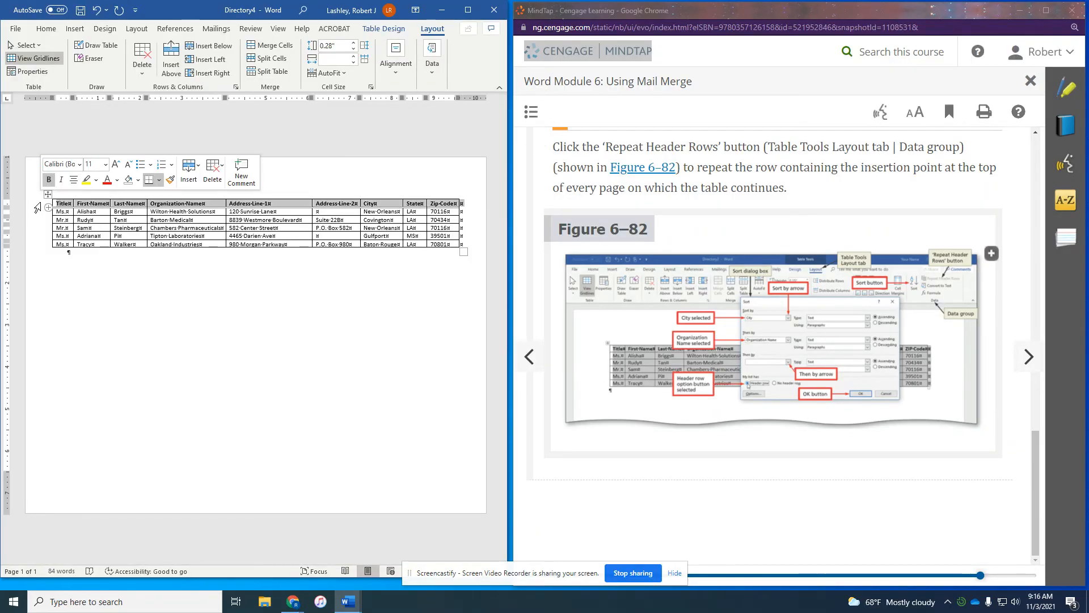
click(433, 57)
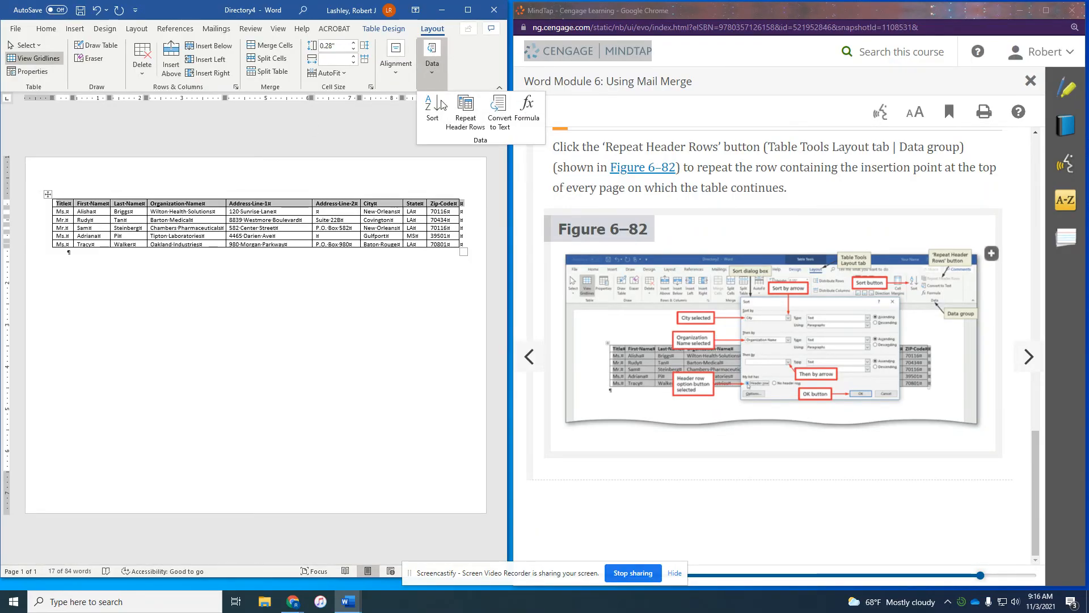
click(462, 113)
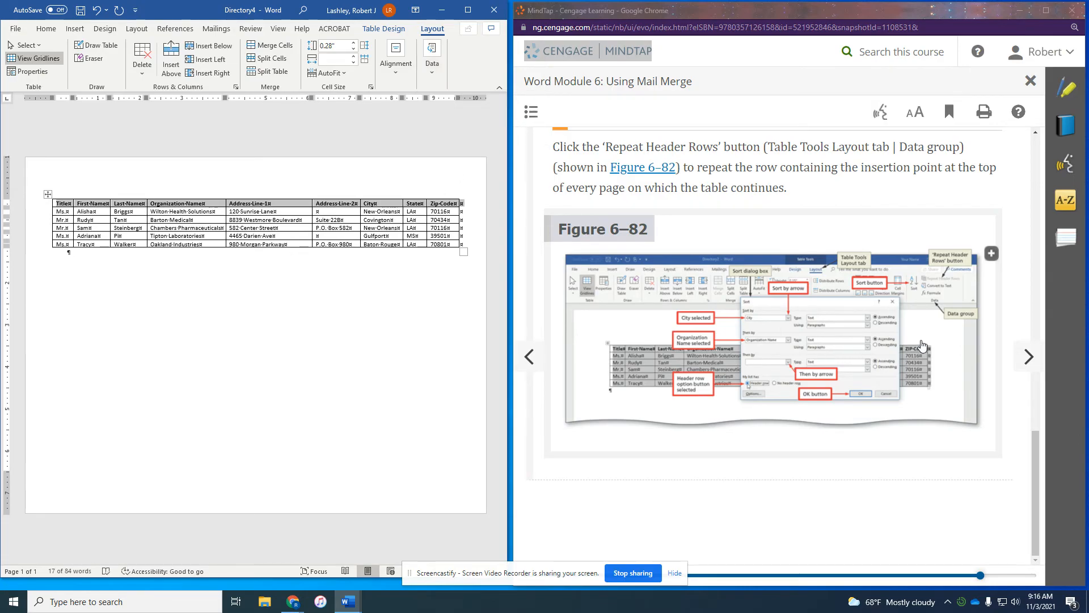
Advance the module to To Sort a Table by Multiple Columns and read its sorting instructions through Figure 6-83.
click(1029, 357)
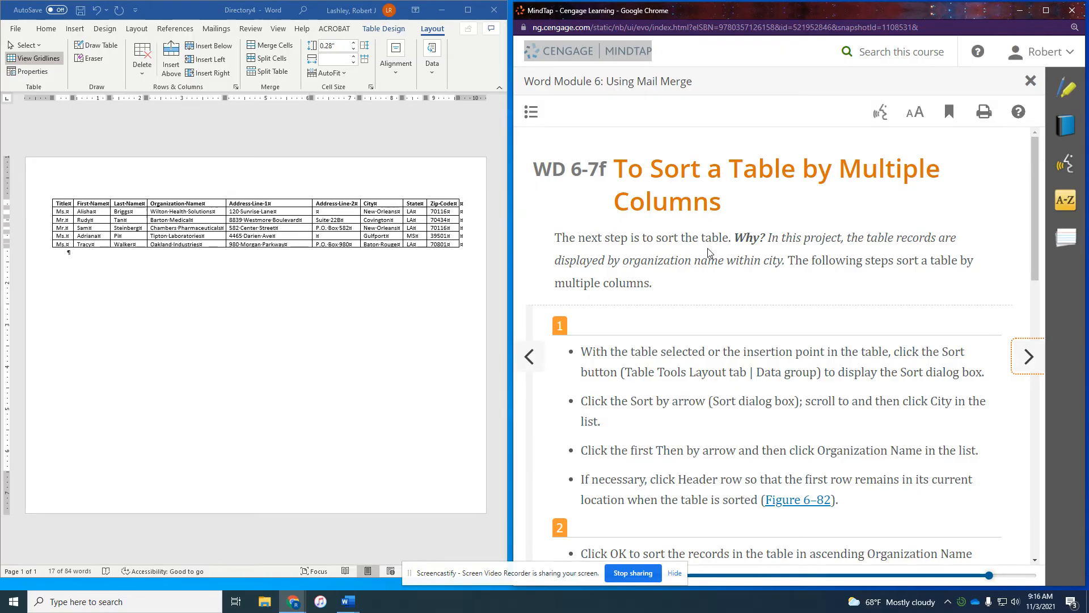
scroll(708, 253, down, 1)
scroll(708, 252, down, 2)
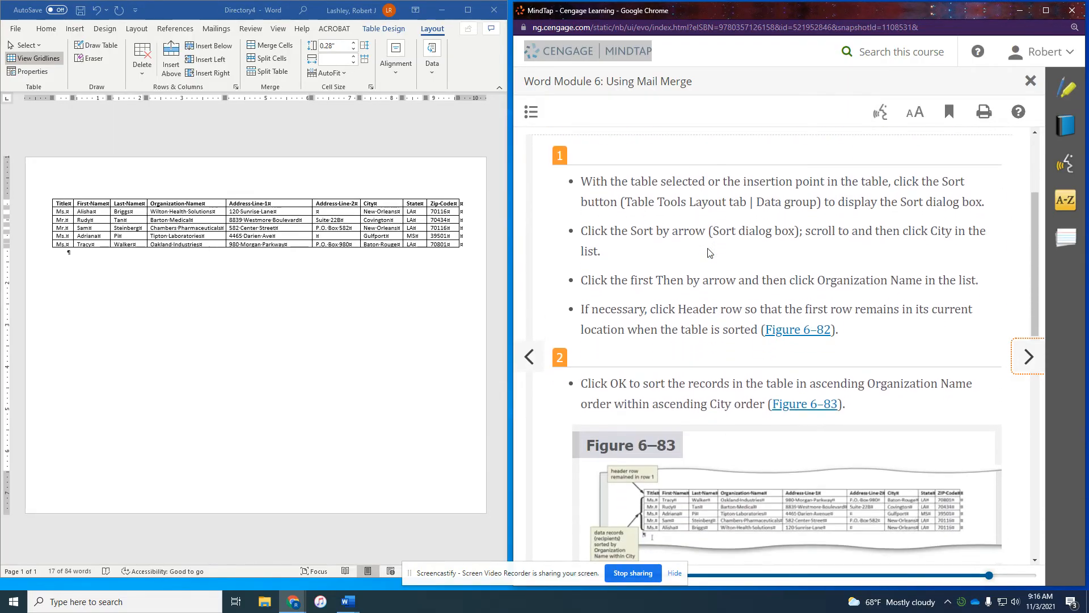